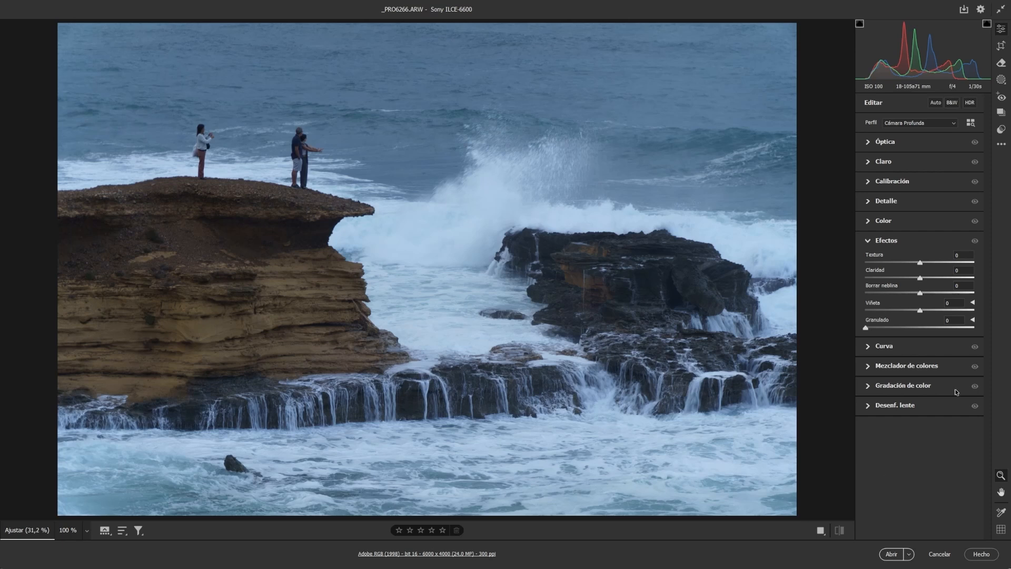
# Examine the people on the cliff and the breaking wave at 100 %, and check the uncropped frame against the thirds grid
pyautogui.click(318, 218)
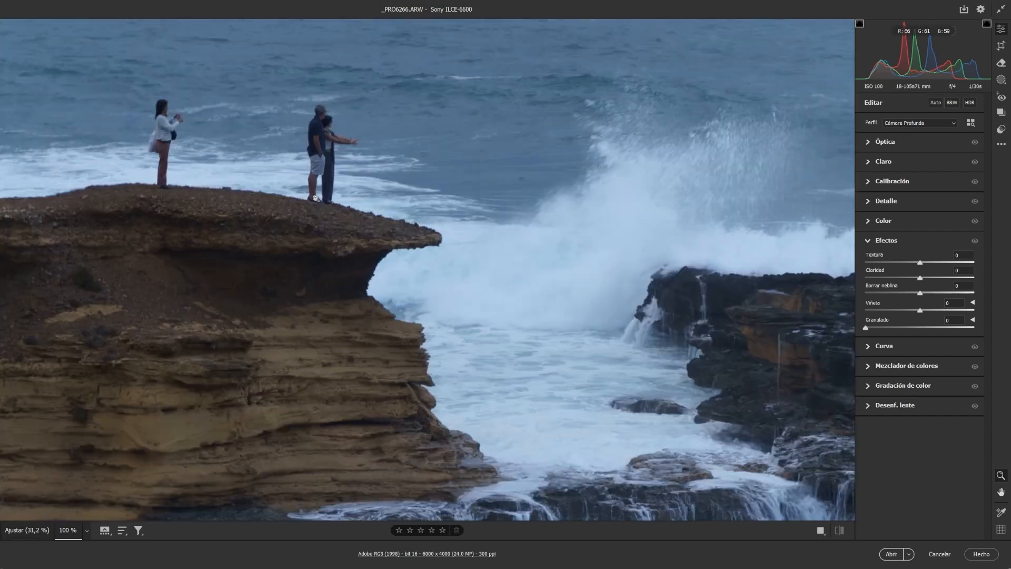
pyautogui.click(472, 120)
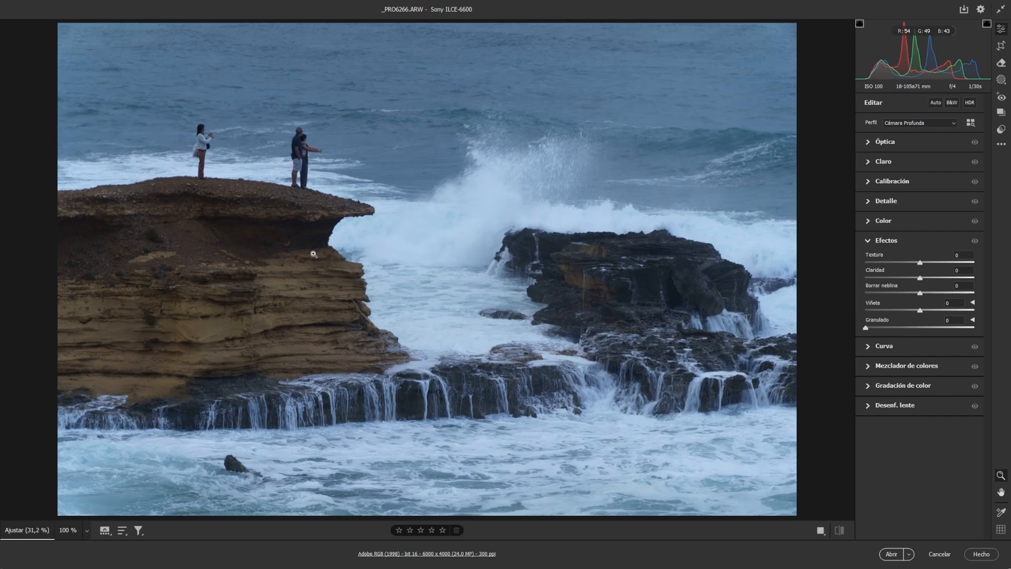
pyautogui.click(869, 243)
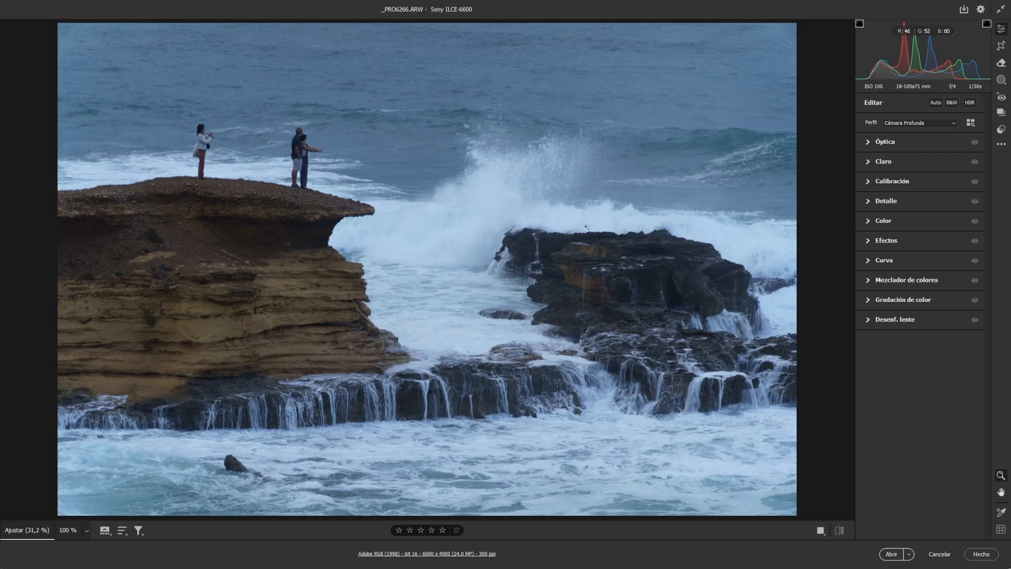
pyautogui.click(562, 168)
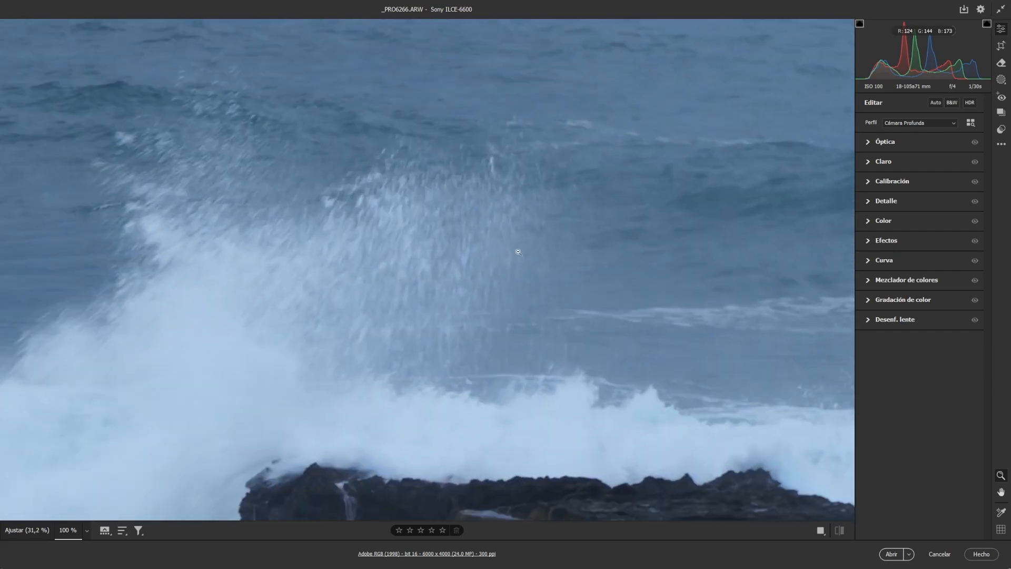
pyautogui.click(611, 238)
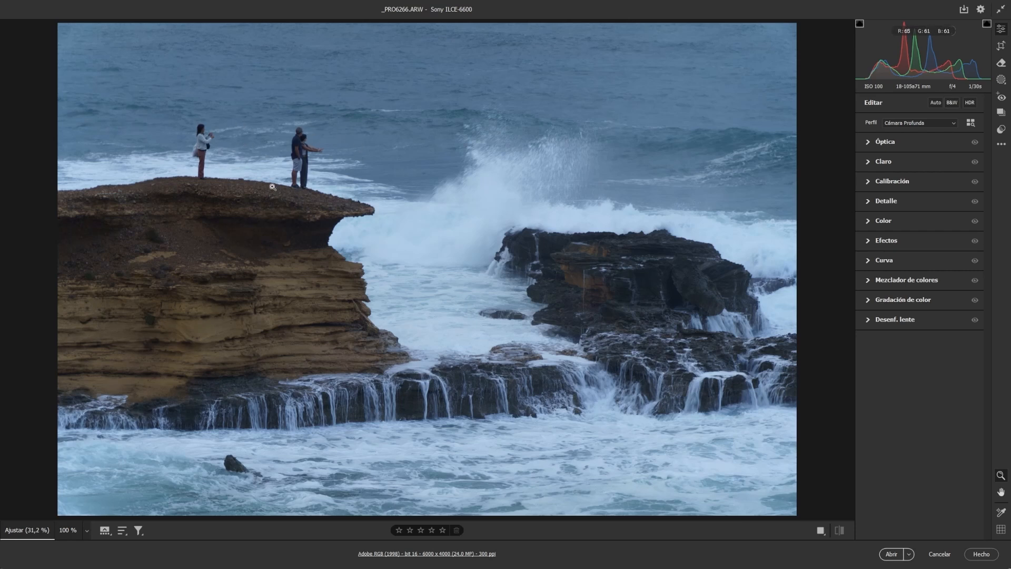
pyautogui.click(1000, 48)
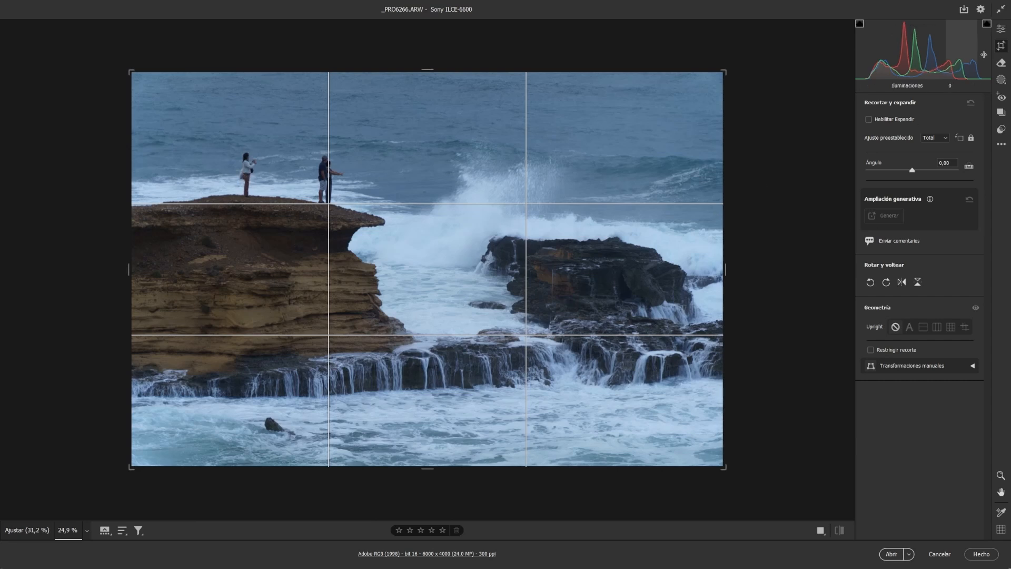
pyautogui.click(1000, 34)
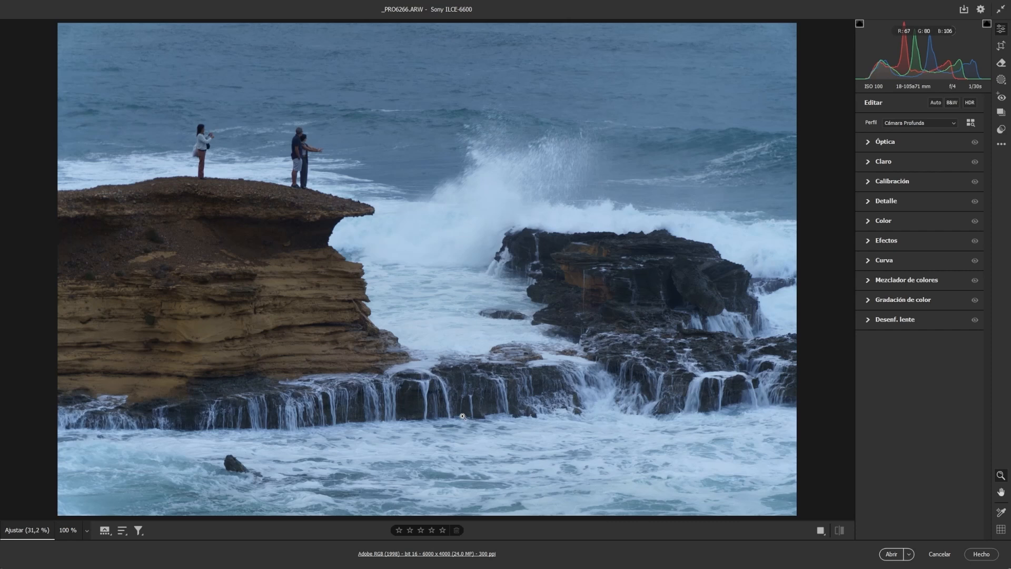
# Try the Adobe Adaptable (beta), Adobe Color and Adobe Neutro profiles on the seascape photo
pyautogui.click(941, 124)
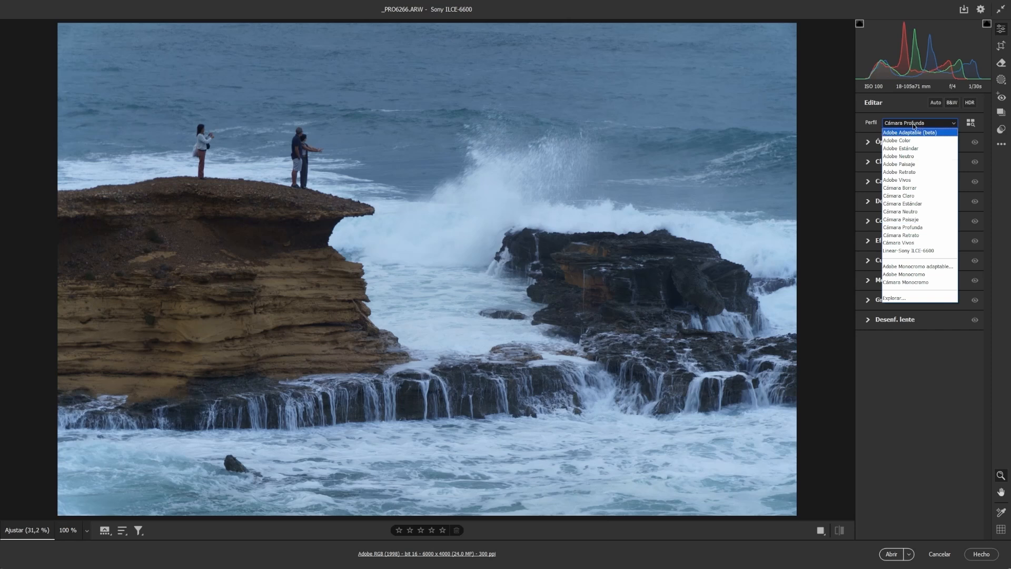
pyautogui.click(923, 132)
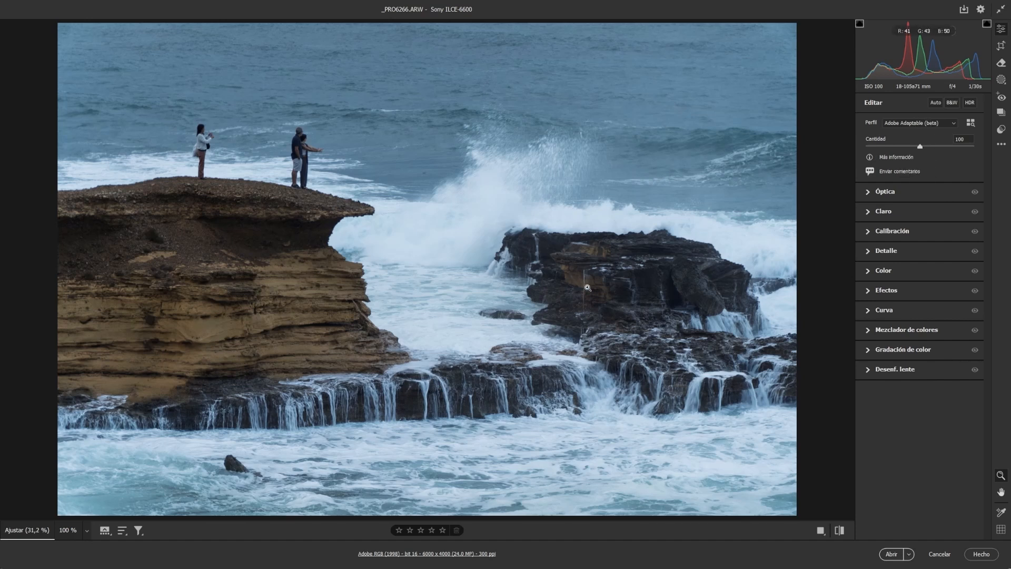
pyautogui.click(912, 125)
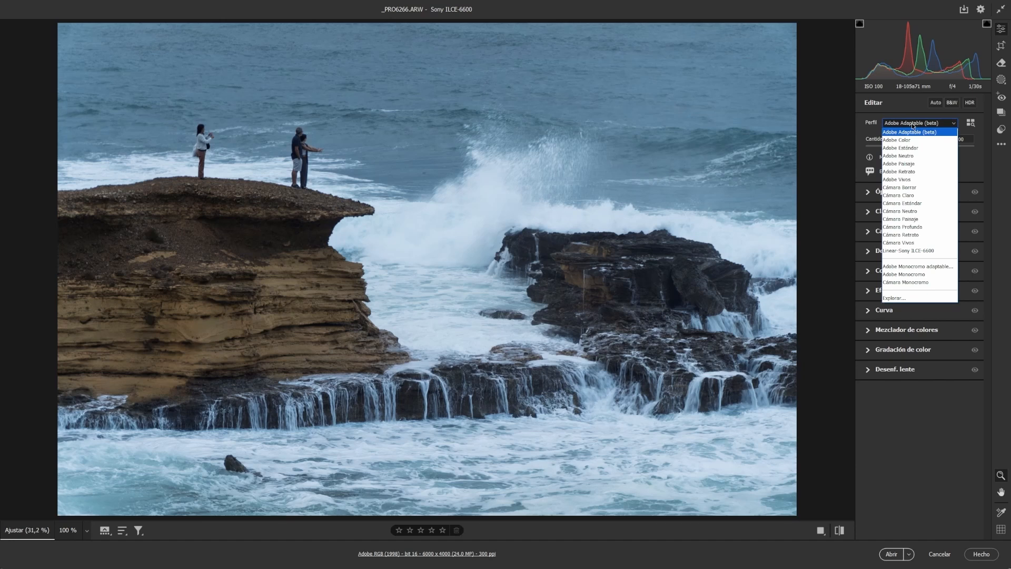
pyautogui.click(910, 139)
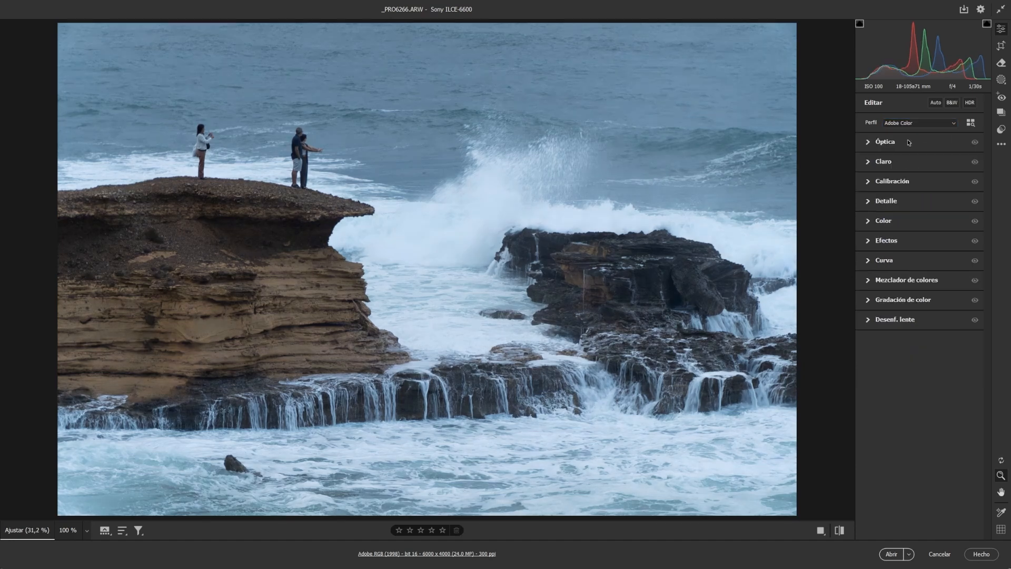
pyautogui.click(917, 125)
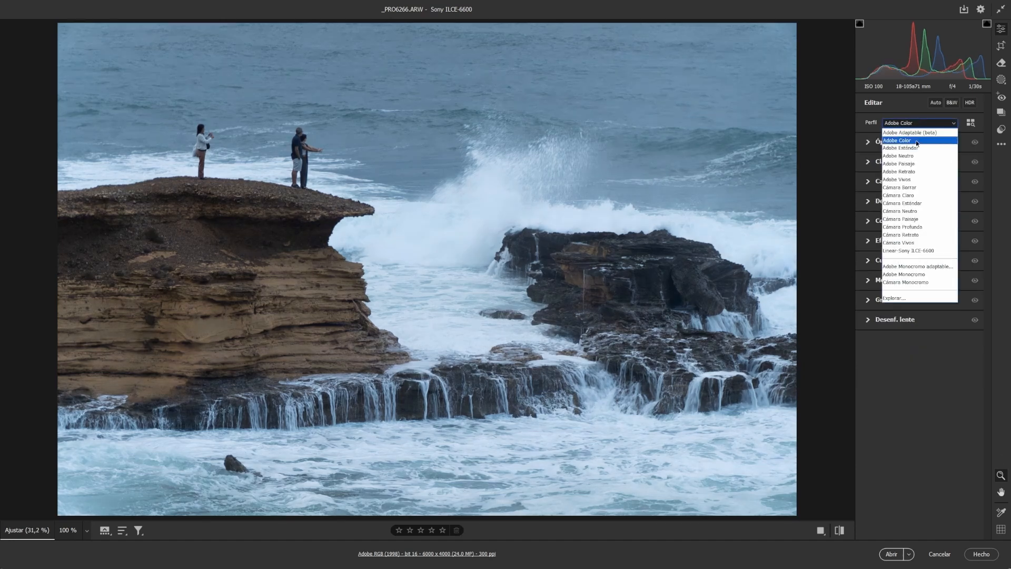
pyautogui.click(915, 153)
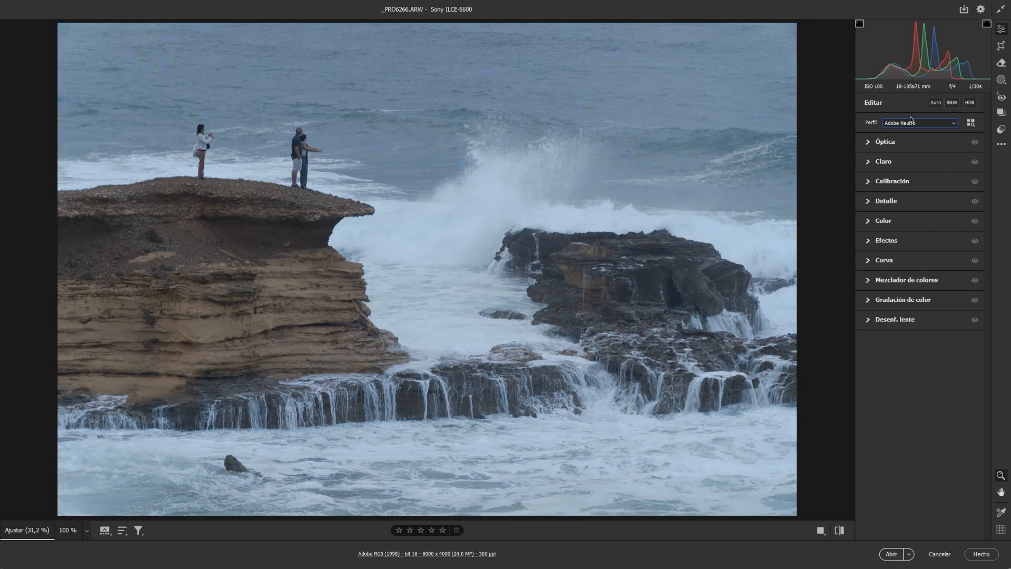
# Compare the Adobe Estándar, Adobe Paisaje and Adobe Vivos profiles, ending on Adobe Adaptable (beta)
pyautogui.click(913, 125)
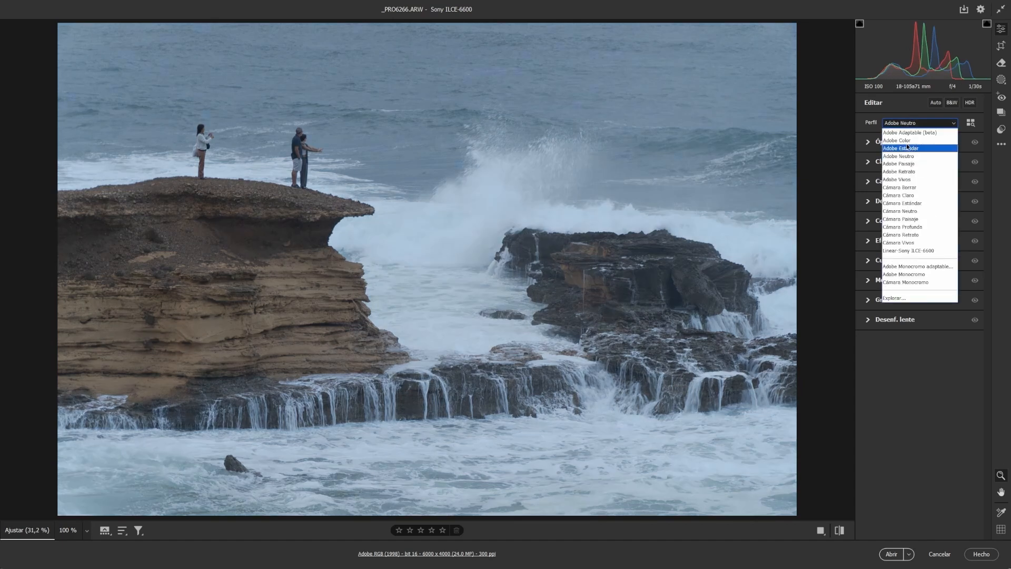
pyautogui.click(907, 147)
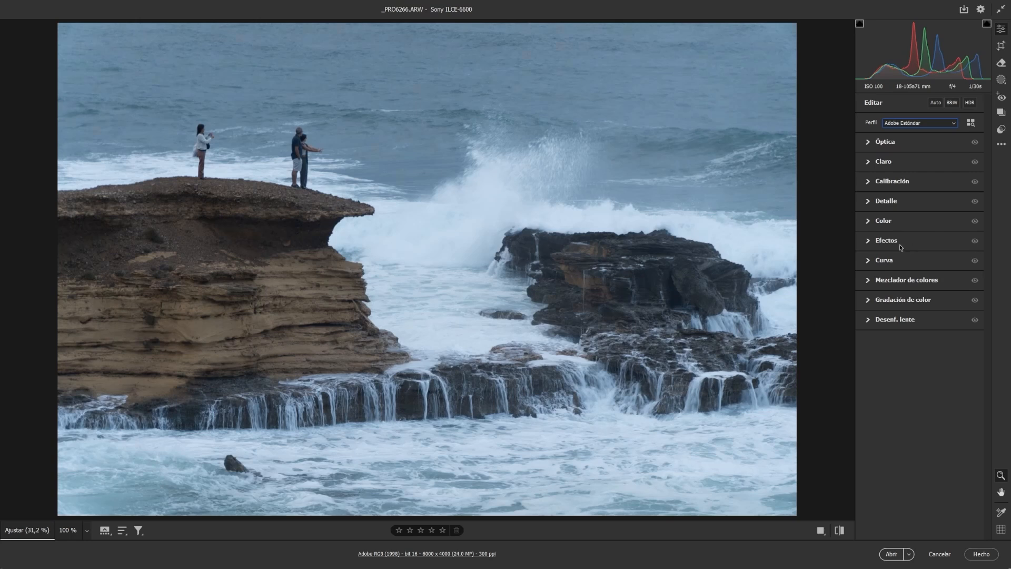
pyautogui.click(904, 129)
pyautogui.click(907, 166)
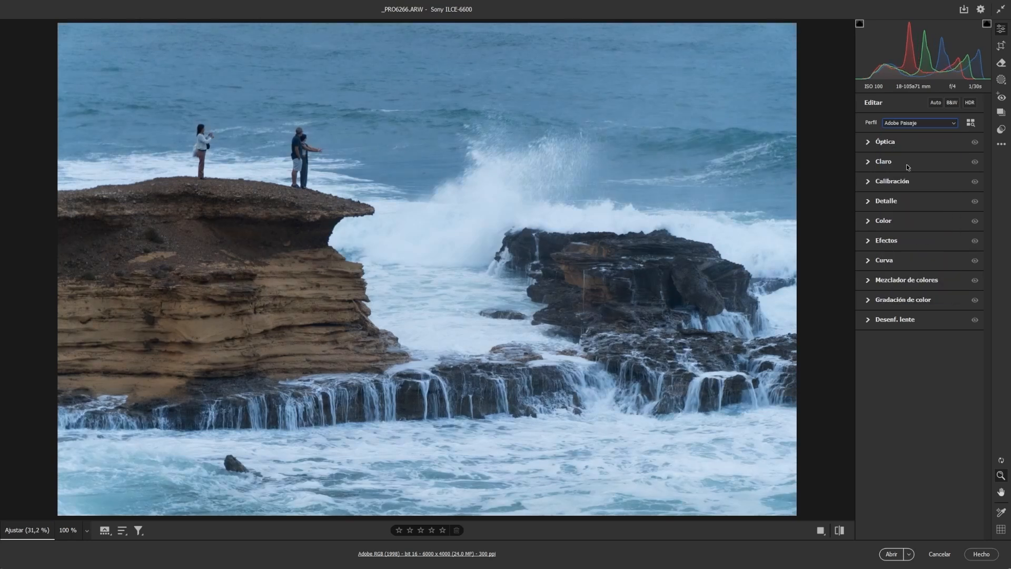
pyautogui.click(947, 127)
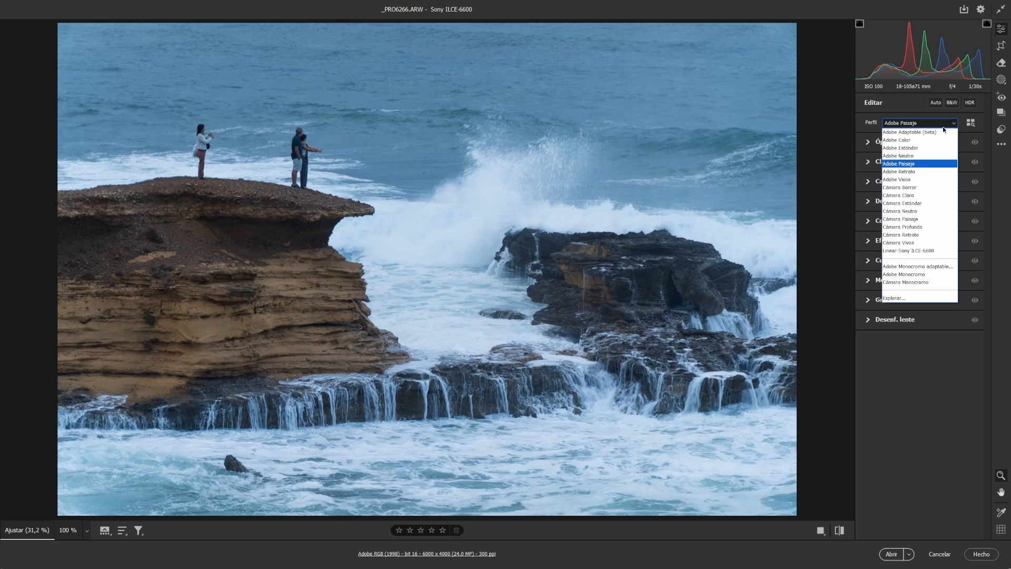
pyautogui.click(918, 181)
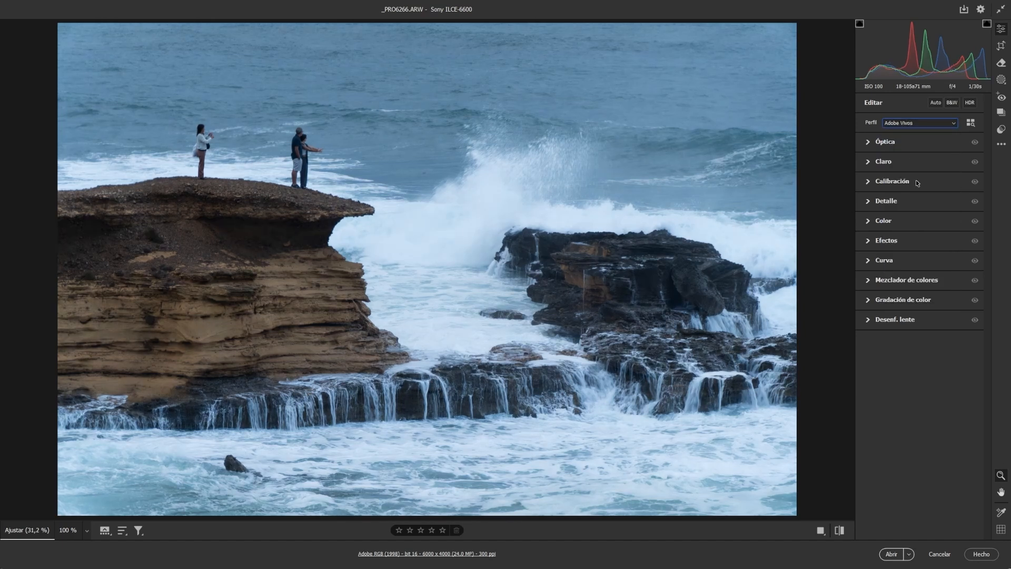
pyautogui.click(910, 123)
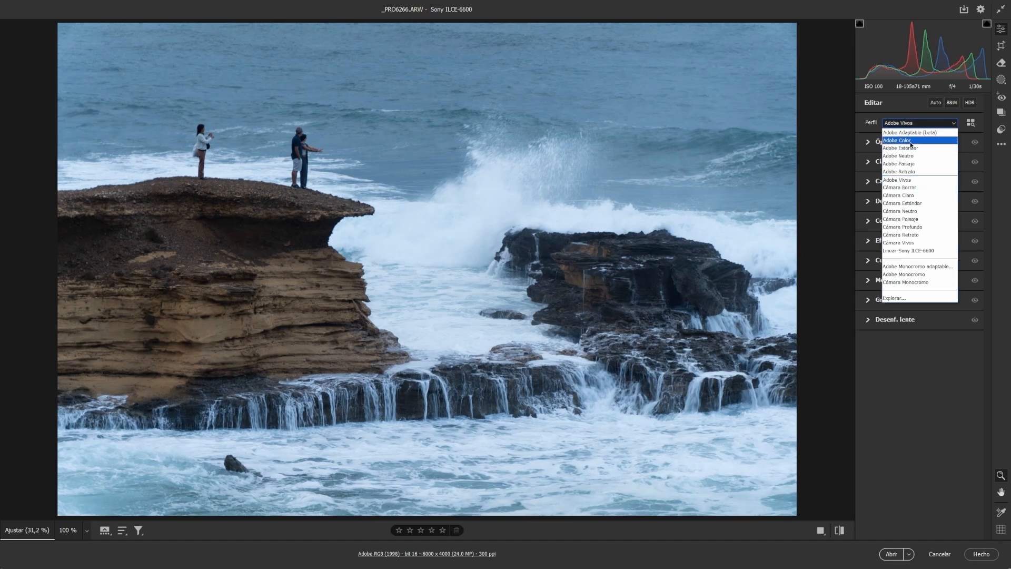
pyautogui.click(904, 132)
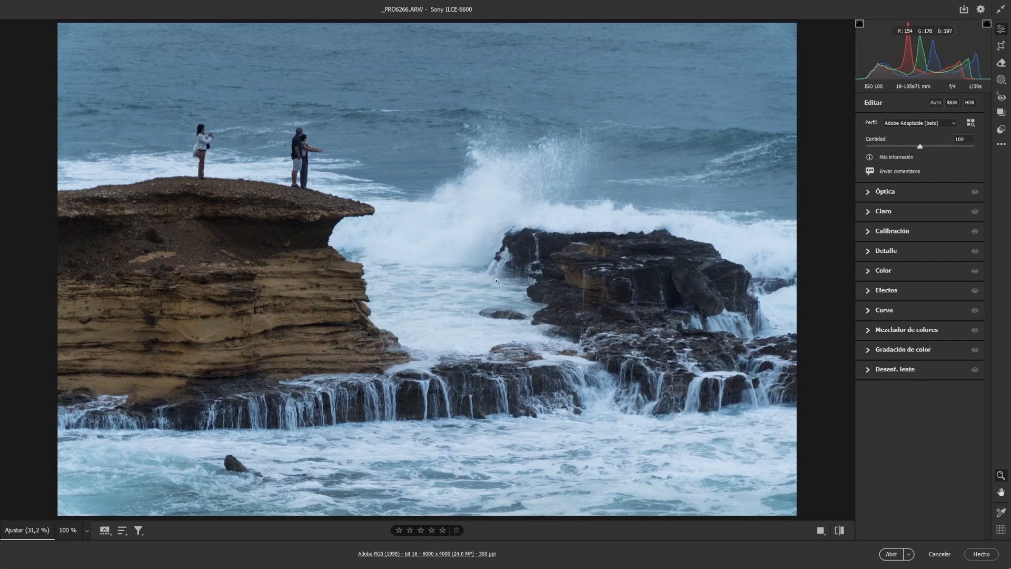
# Set the photo's profile to Adobe Paisaje
pyautogui.click(914, 124)
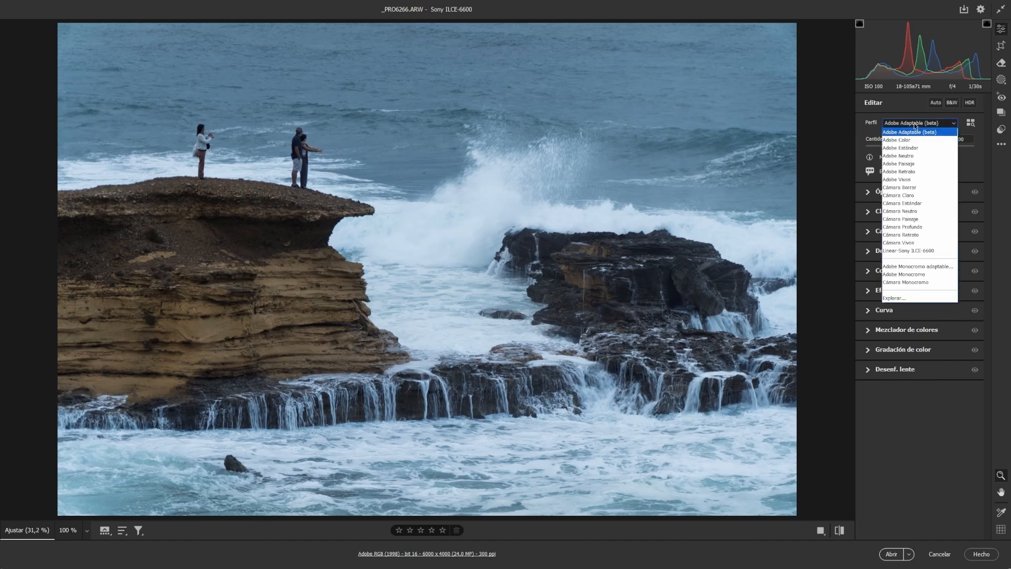
pyautogui.click(898, 164)
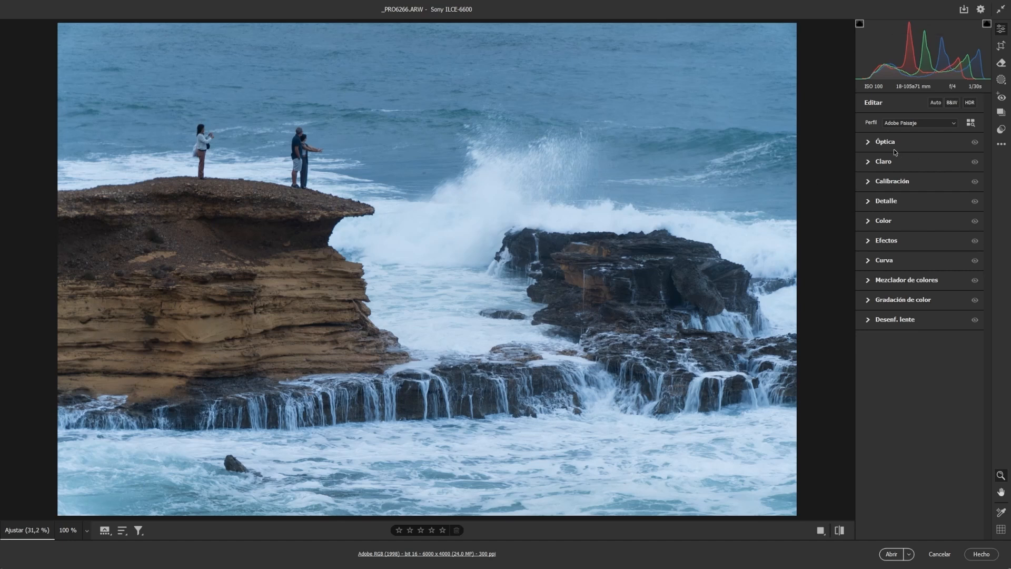
# Enable chromatic aberration removal in the Óptica settings and review the lens profile correction details
pyautogui.click(870, 142)
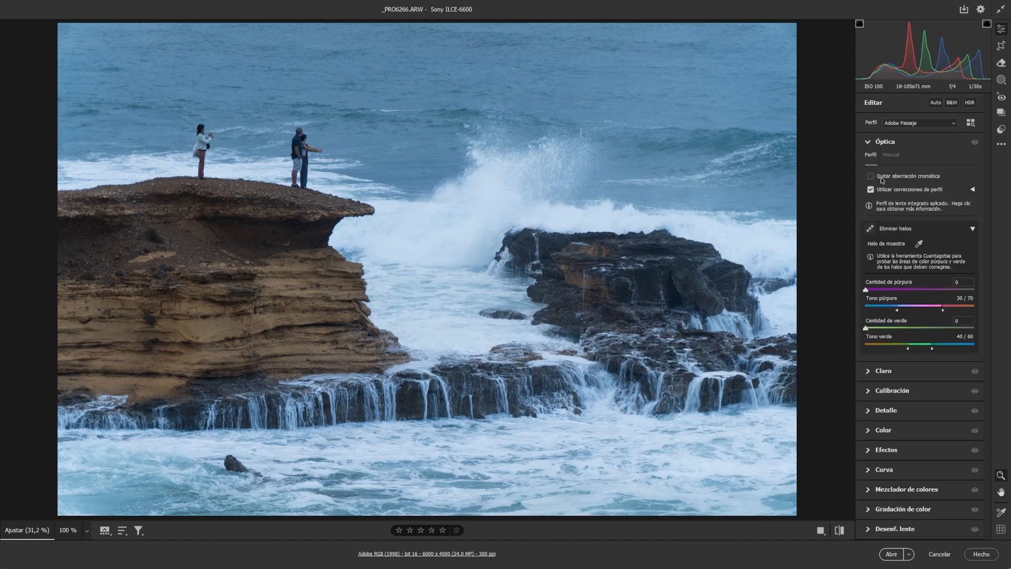
pyautogui.click(974, 189)
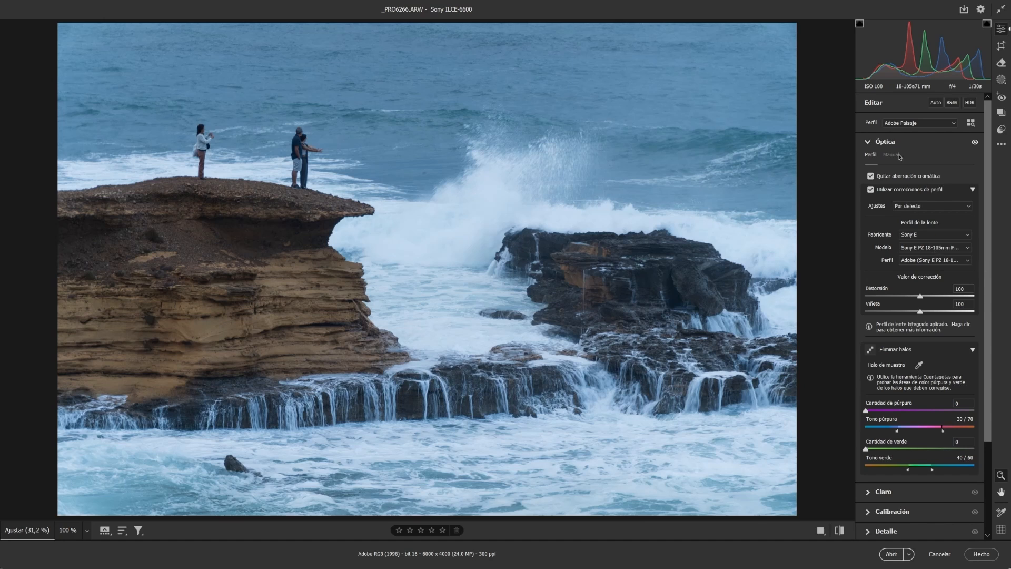
pyautogui.click(870, 147)
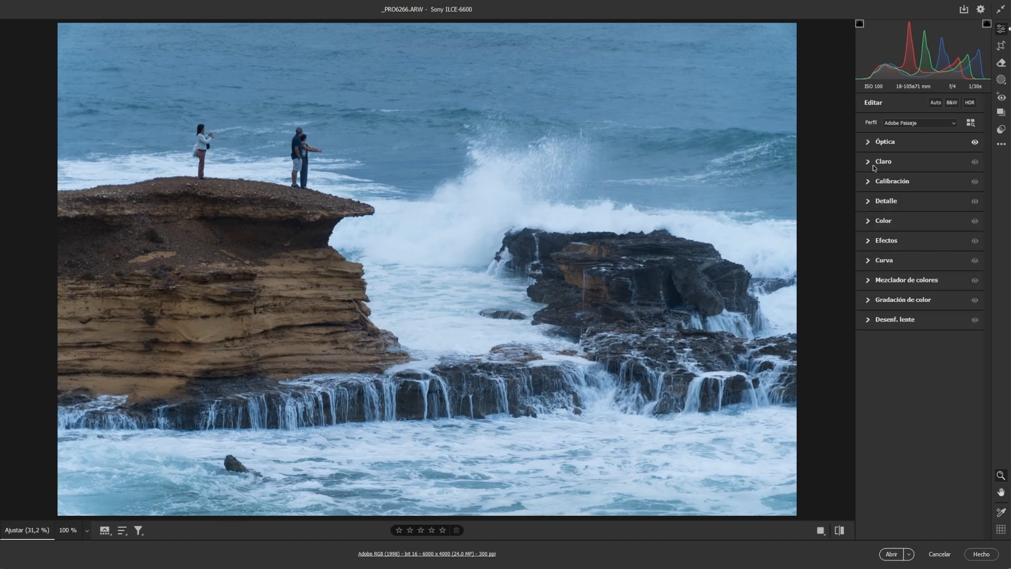
# Adjust the photo's tones: Iluminaciones -87, Blancos -29, Negros +17, Sombras +12 and Exposición -0,10
pyautogui.click(874, 163)
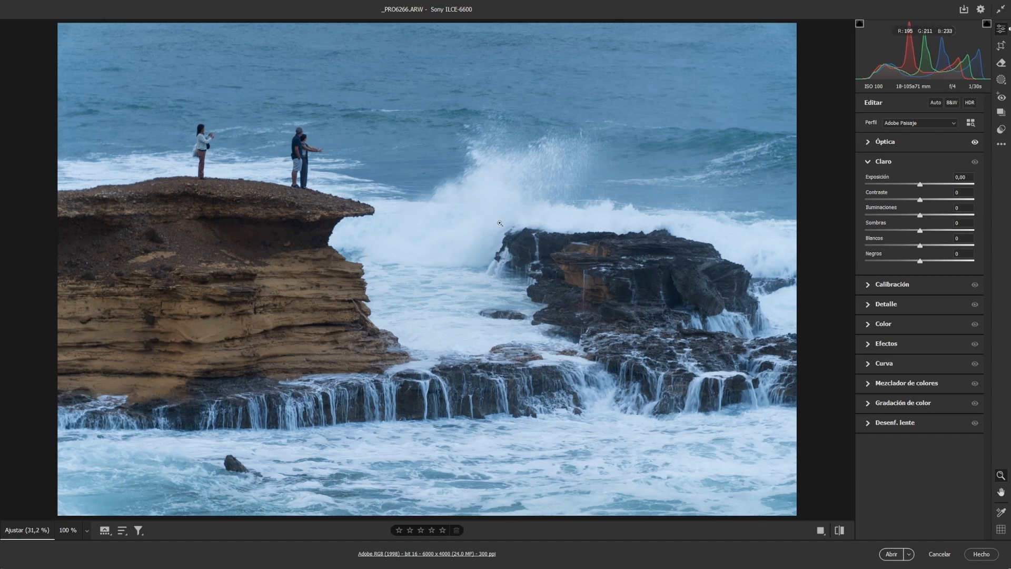
pyautogui.moveTo(919, 215); pyautogui.dragTo(868, 223)
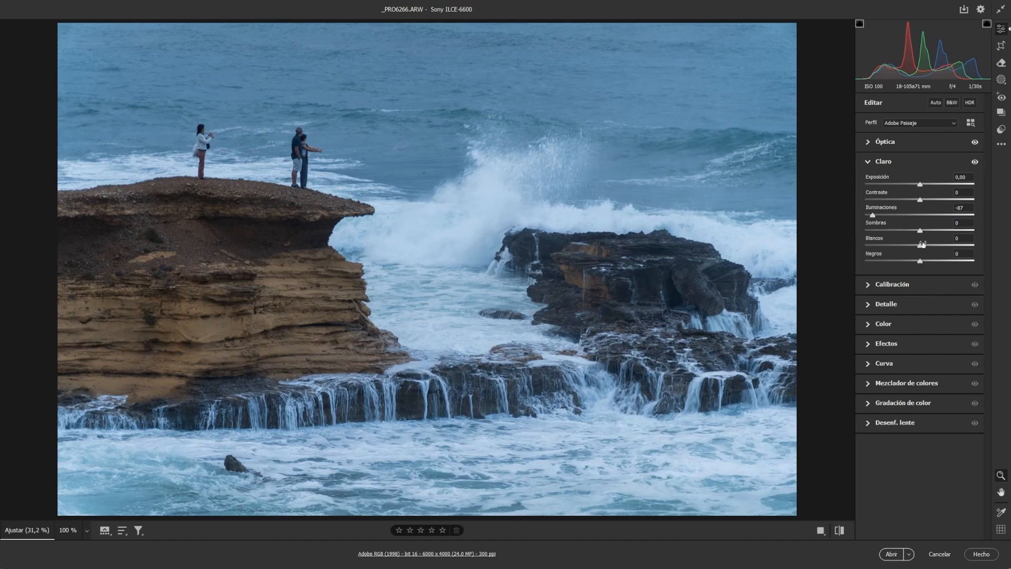
pyautogui.moveTo(922, 246); pyautogui.dragTo(904, 251)
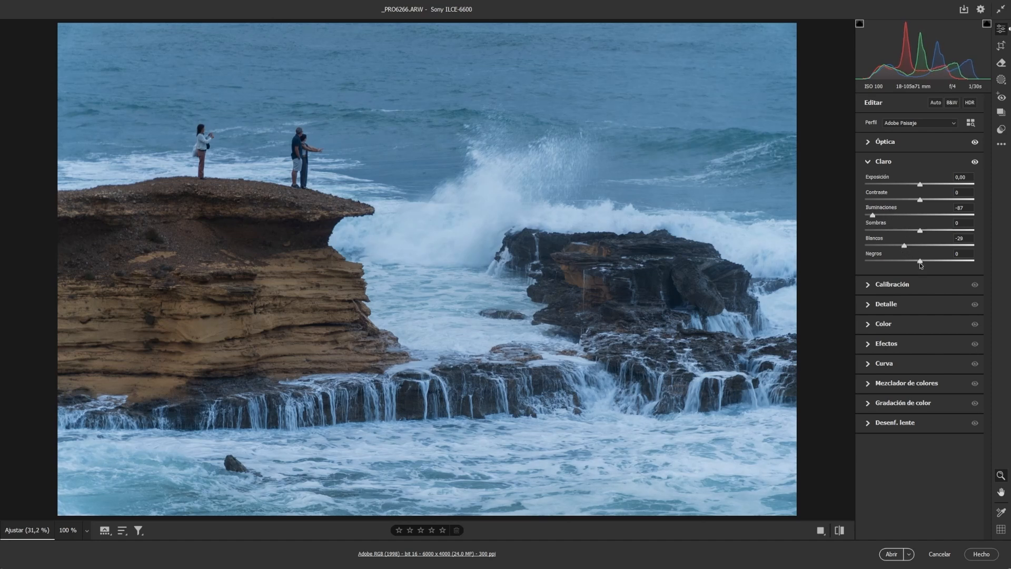
pyautogui.moveTo(919, 262); pyautogui.dragTo(930, 264)
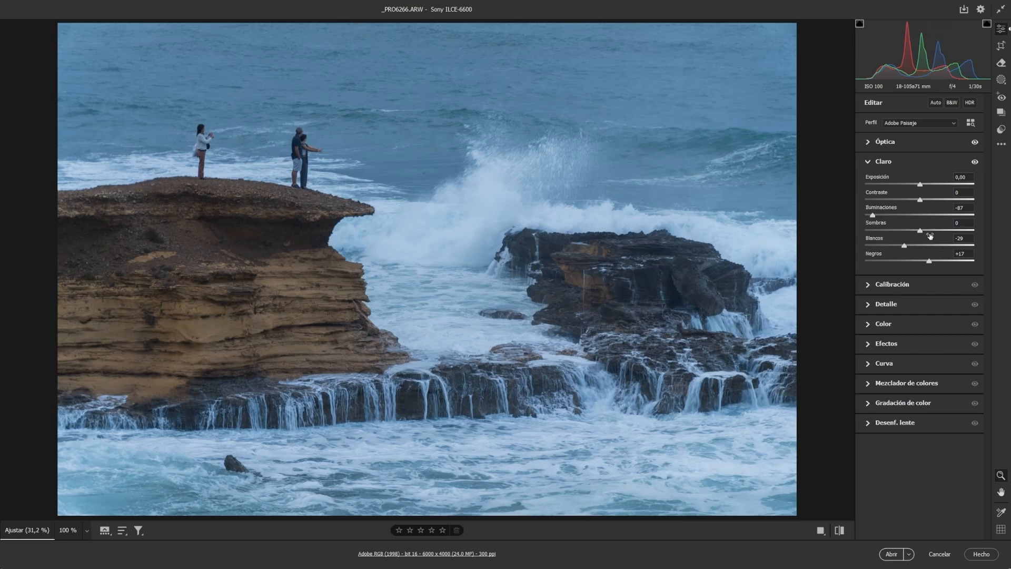
pyautogui.moveTo(923, 233); pyautogui.dragTo(927, 233)
pyautogui.moveTo(921, 184); pyautogui.dragTo(918, 184)
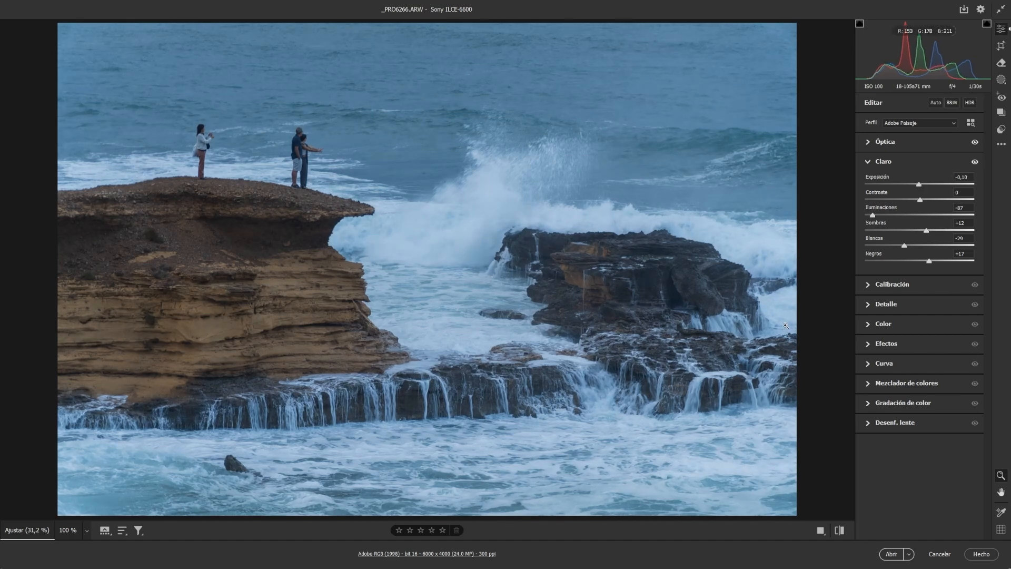
# Compare the photo with and without the Claro adjustments several times, leaving them enabled
pyautogui.click(974, 163)
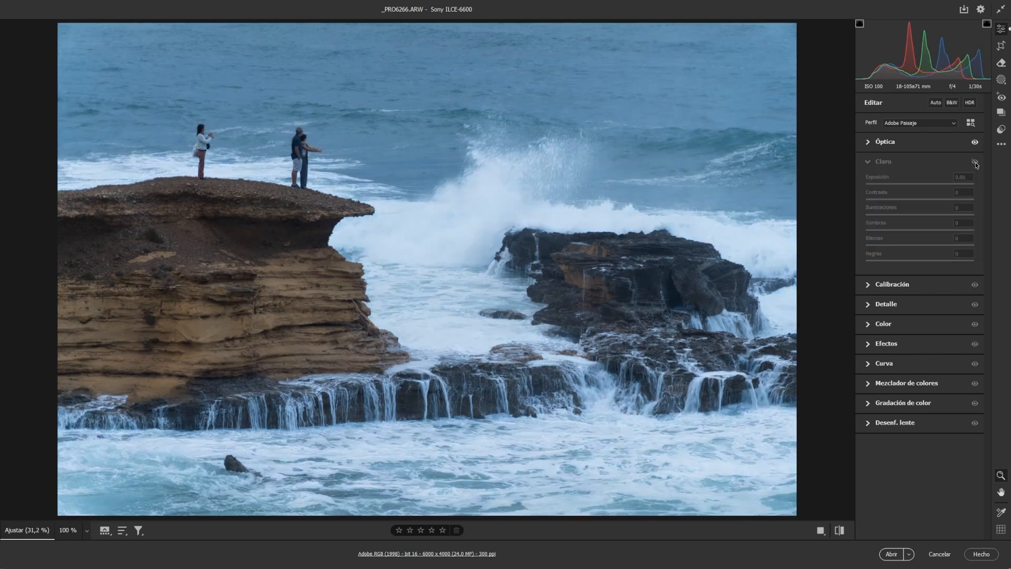
pyautogui.click(975, 163)
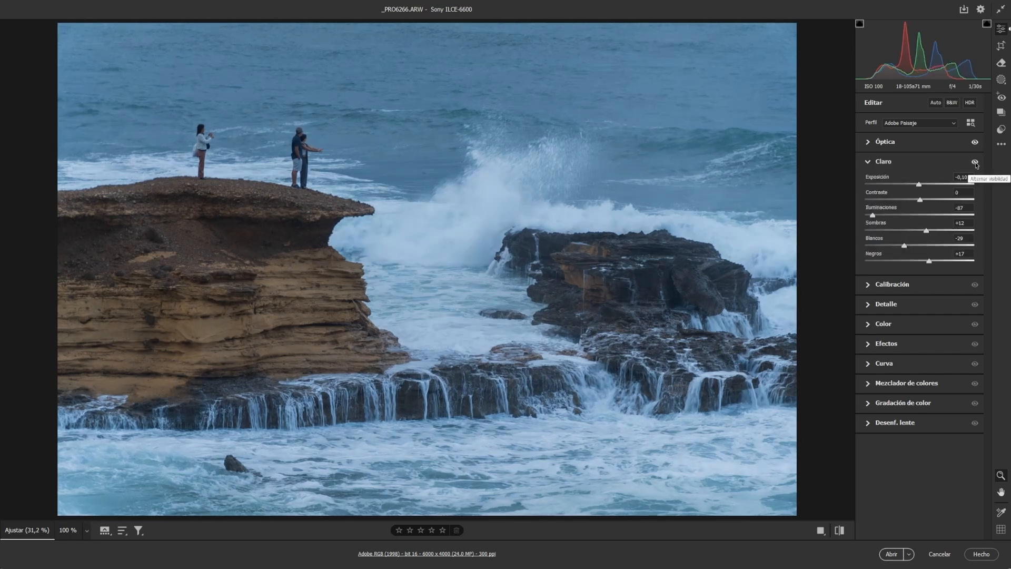
pyautogui.click(975, 163)
pyautogui.click(975, 162)
pyautogui.click(974, 163)
pyautogui.click(974, 163)
pyautogui.click(974, 162)
pyautogui.click(975, 163)
pyautogui.click(975, 162)
pyautogui.click(975, 163)
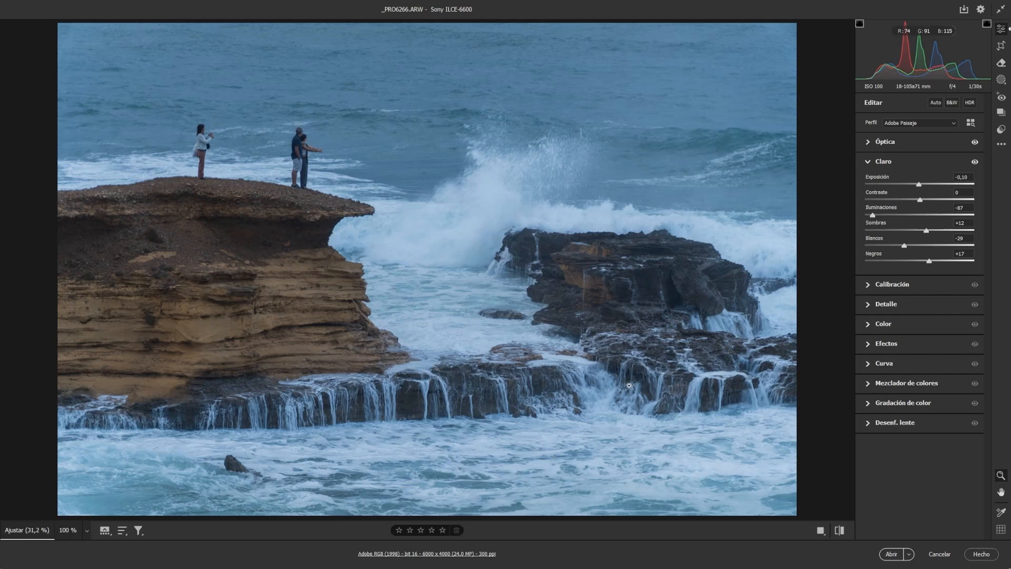
# Review the sharpening and noise reduction settings in Detalle
pyautogui.click(875, 163)
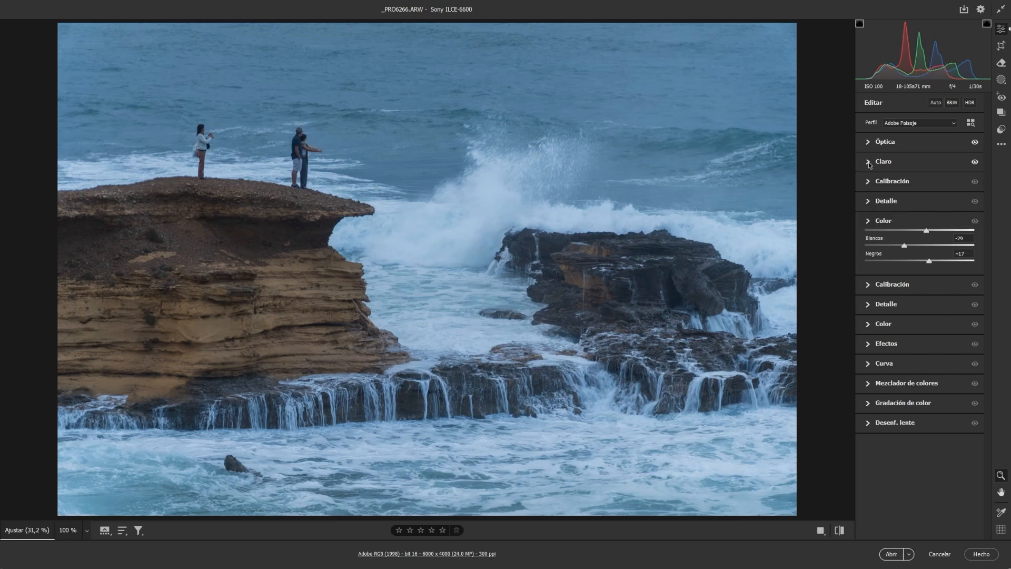
pyautogui.click(869, 202)
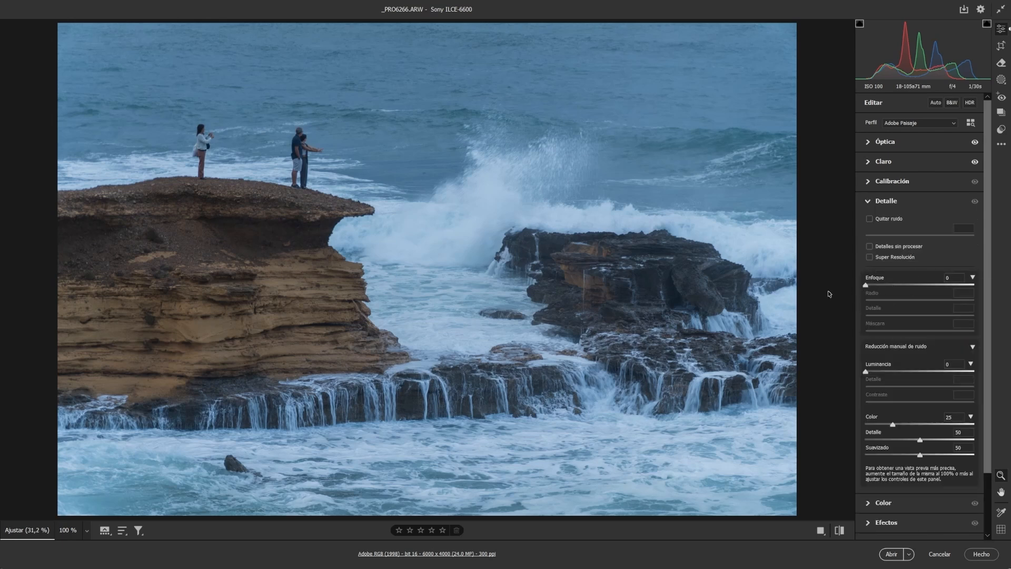
pyautogui.click(898, 206)
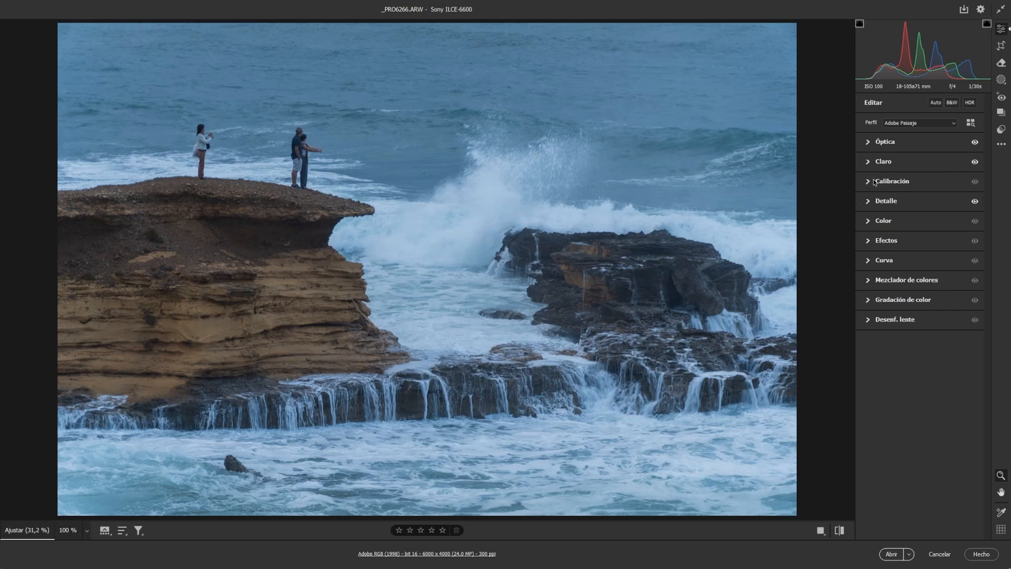
# Adjust the photo's Efectos: Textura +19, Claridad +18 and Borrar neblina -5
pyautogui.click(869, 240)
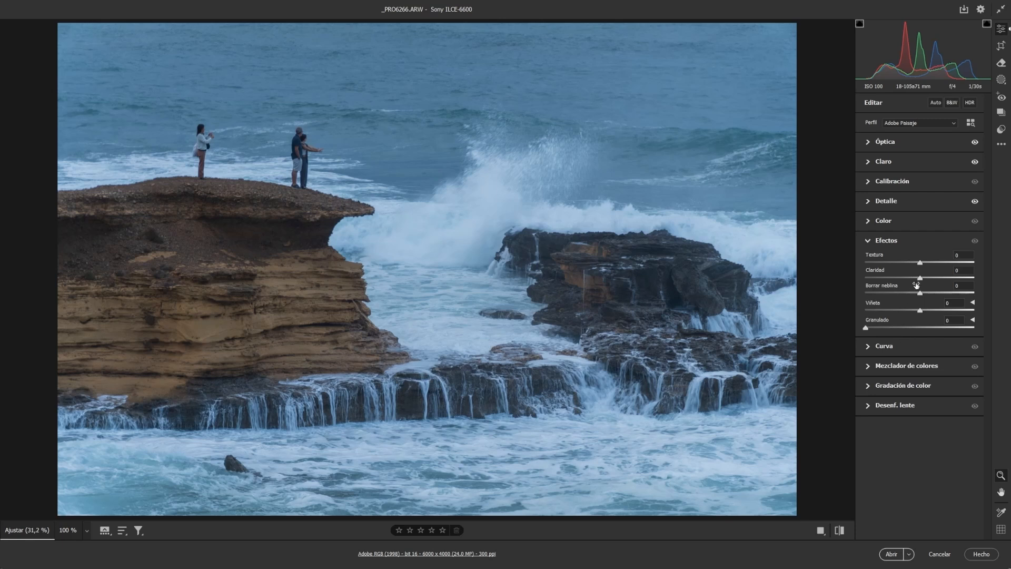
pyautogui.moveTo(921, 266)
pyautogui.mouseDown()
pyautogui.moveTo(939, 265)
pyautogui.moveTo(931, 262)
pyautogui.moveTo(930, 280)
pyautogui.mouseUp()
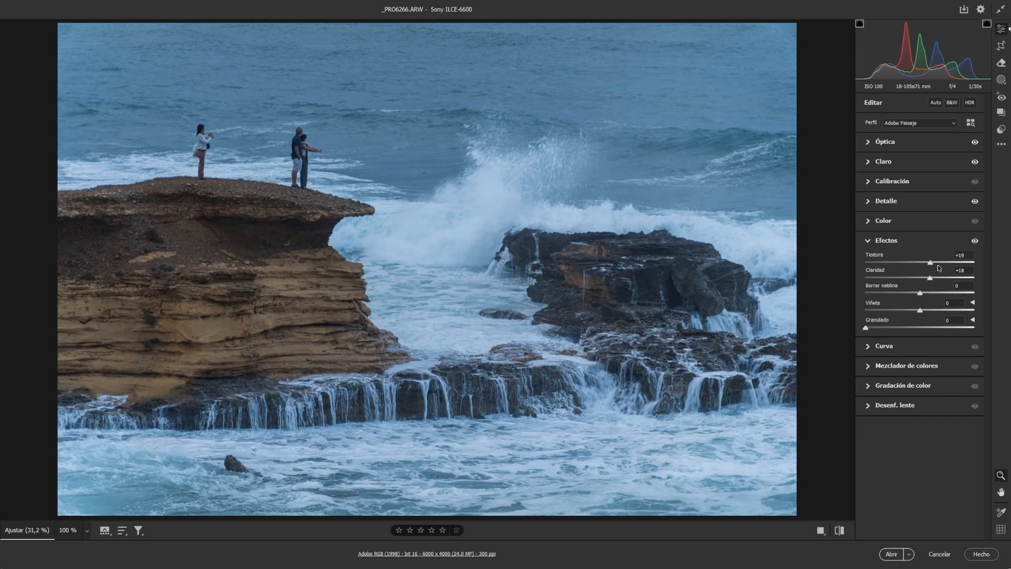
pyautogui.moveTo(920, 294); pyautogui.dragTo(920, 295)
pyautogui.moveTo(919, 295); pyautogui.dragTo(922, 298)
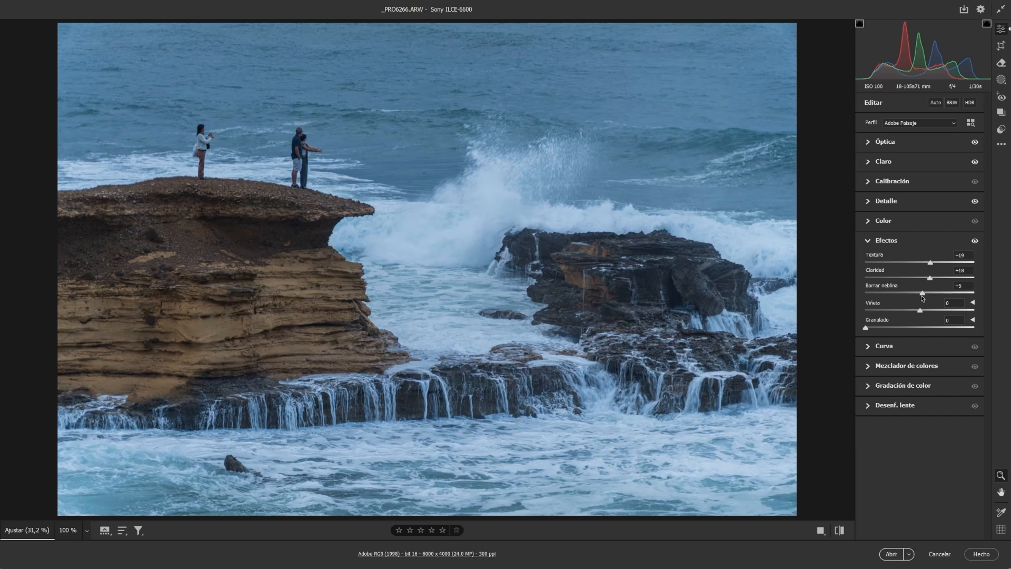
pyautogui.moveTo(922, 293); pyautogui.dragTo(917, 294)
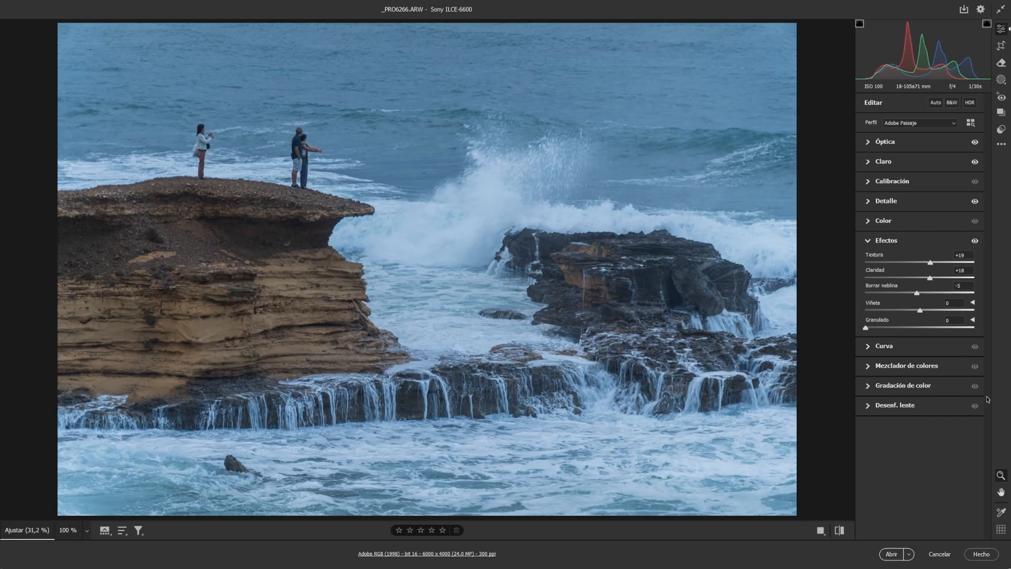
pyautogui.click(866, 241)
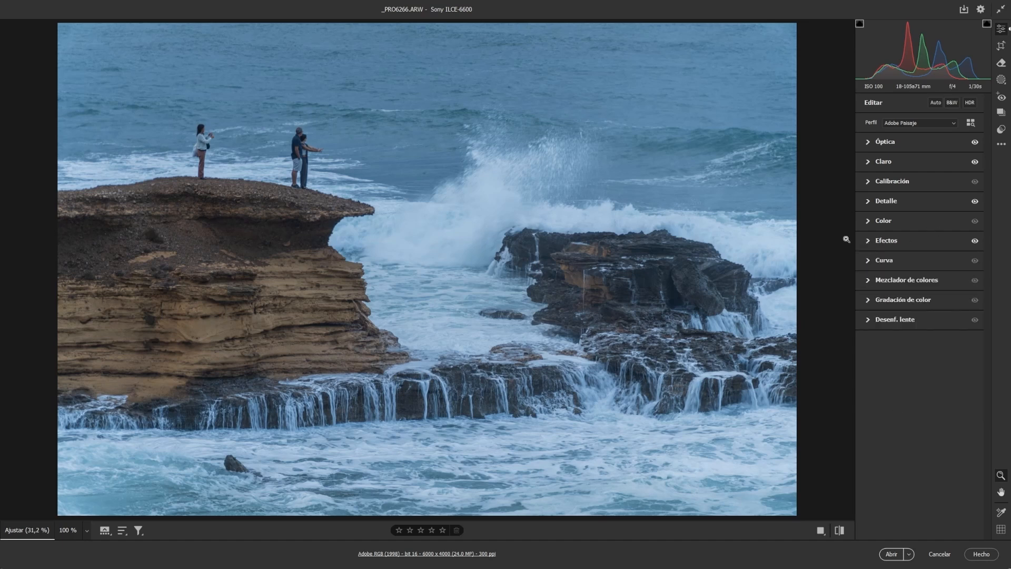
# Adjust the photo's Color settings: Temperatura 5700 and Intensidad +11
pyautogui.click(869, 222)
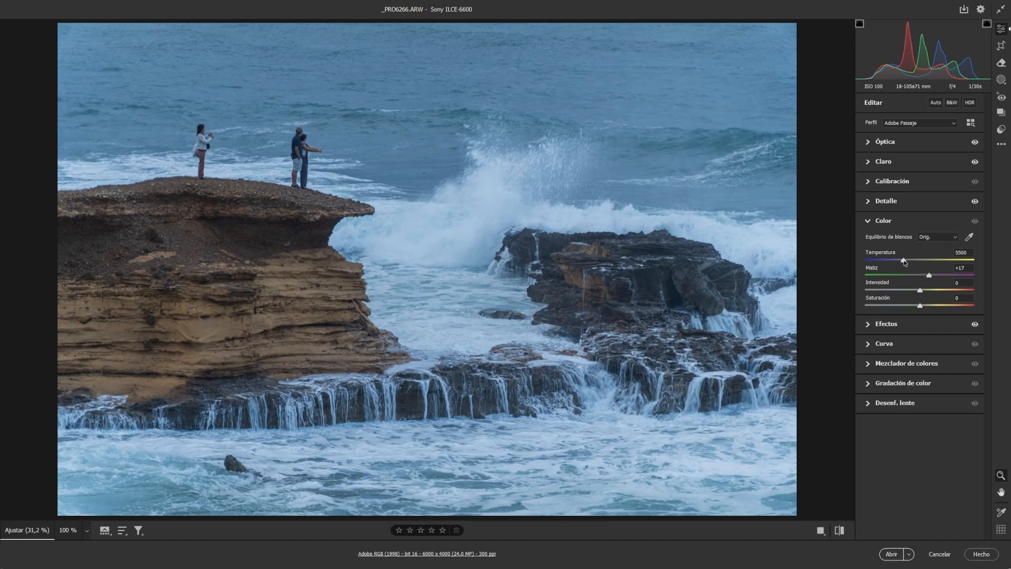
pyautogui.moveTo(904, 262); pyautogui.dragTo(906, 263)
pyautogui.moveTo(920, 291); pyautogui.dragTo(926, 294)
# Inspect the water beside the breaking wave at 100% and look at the Quitar tool's options
pyautogui.click(430, 169)
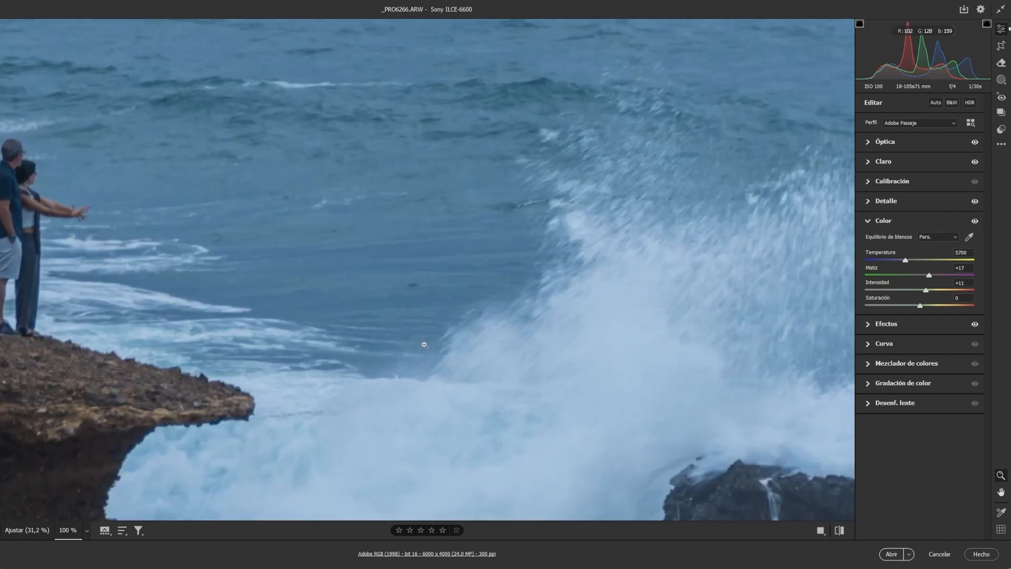
pyautogui.click(415, 287)
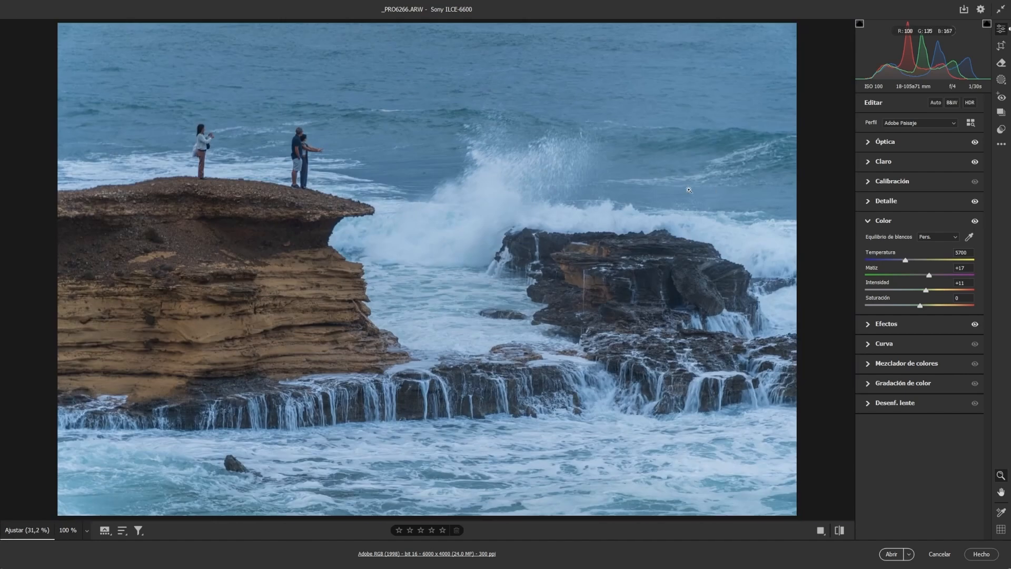
pyautogui.click(1002, 62)
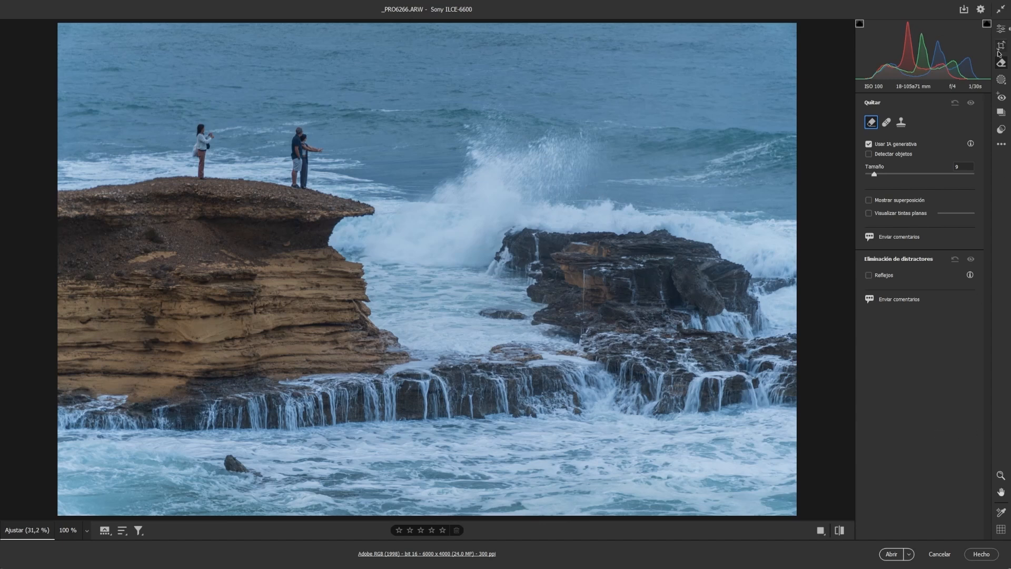
pyautogui.click(1001, 29)
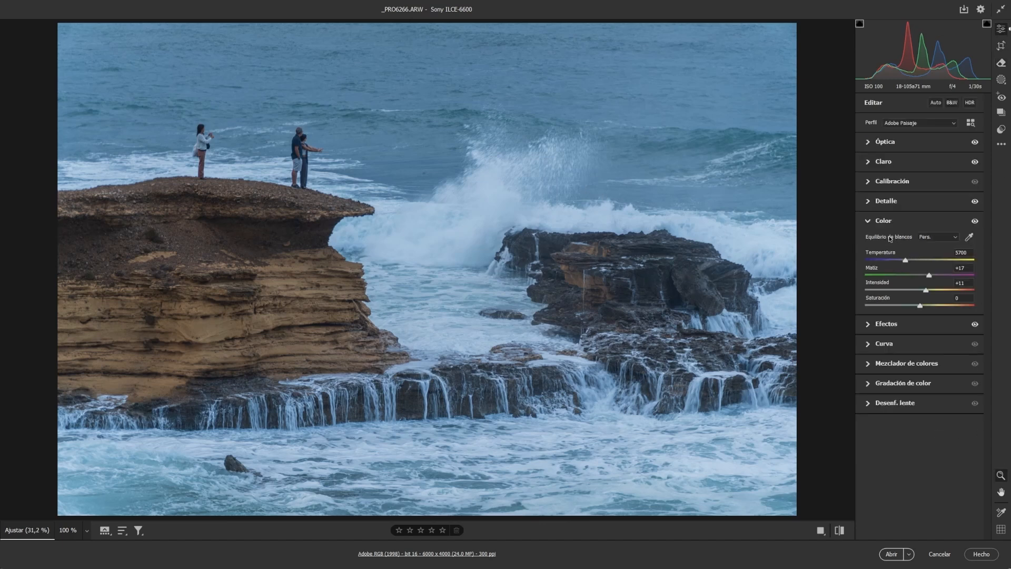
# Raise the Primario azul saturation in Calibración to somewhat below +49 and open the photo in Photoshop
pyautogui.click(867, 222)
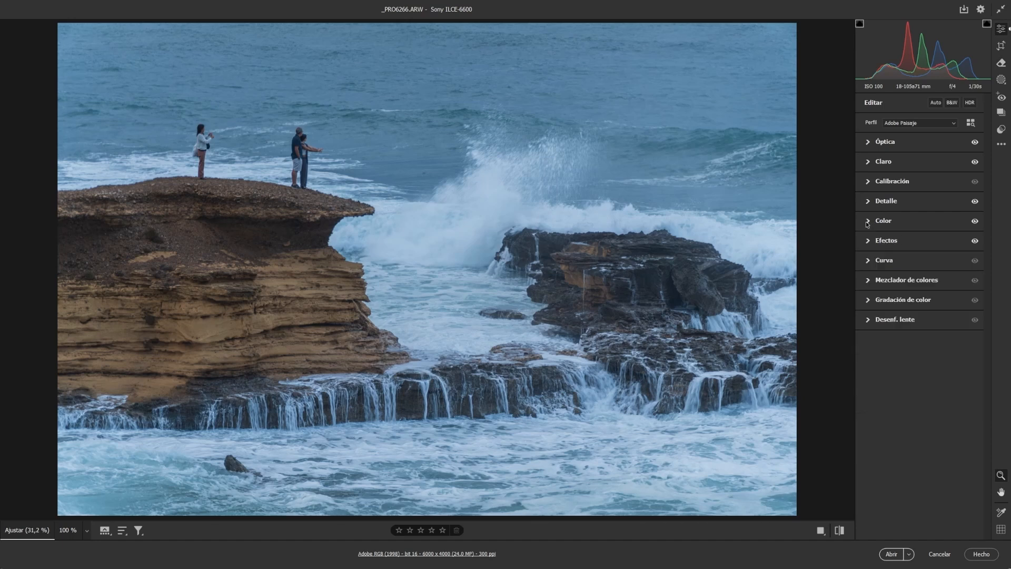
pyautogui.click(873, 182)
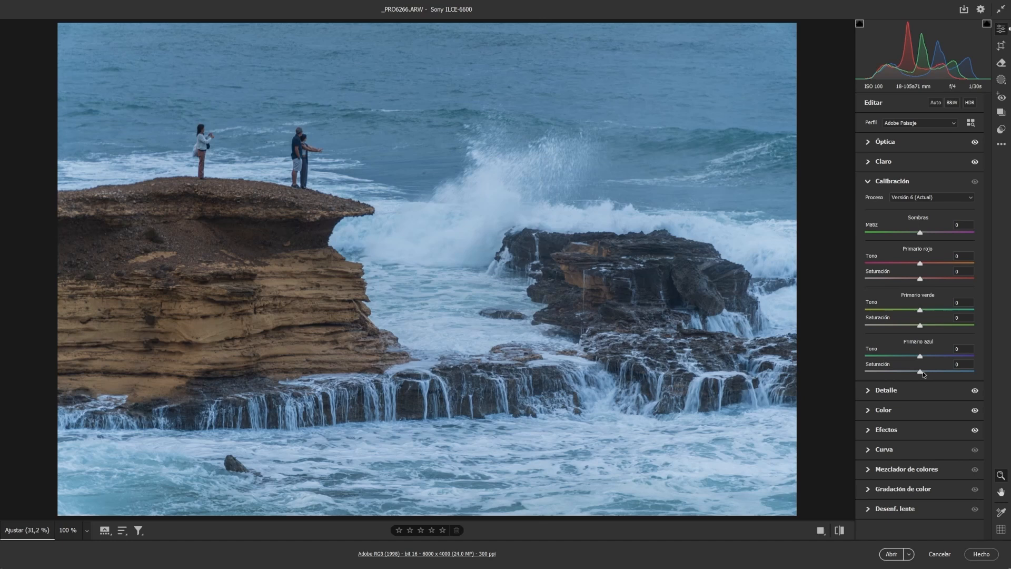
pyautogui.moveTo(923, 371); pyautogui.dragTo(947, 375)
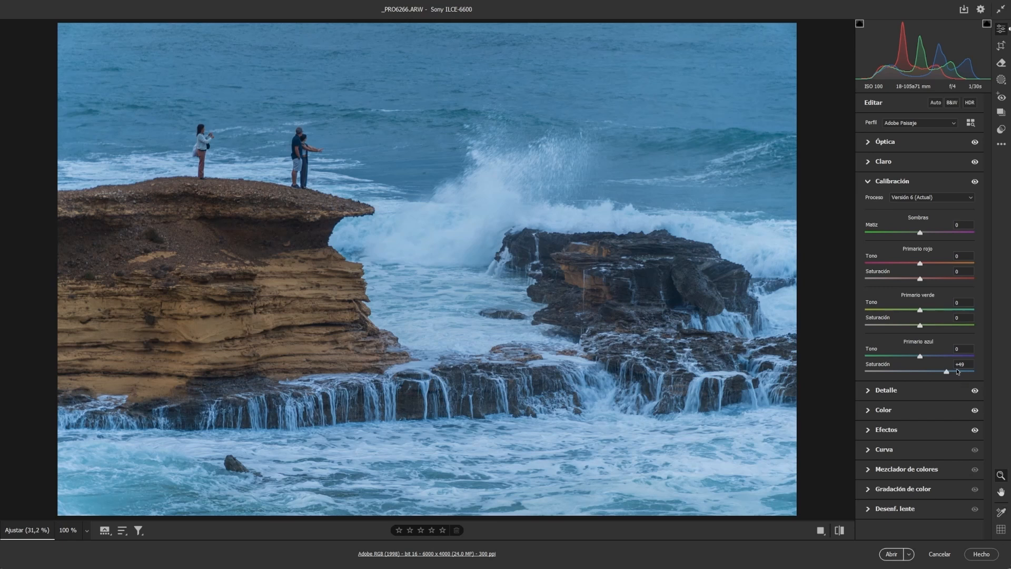
pyautogui.moveTo(947, 374); pyautogui.dragTo(941, 373)
pyautogui.click(890, 554)
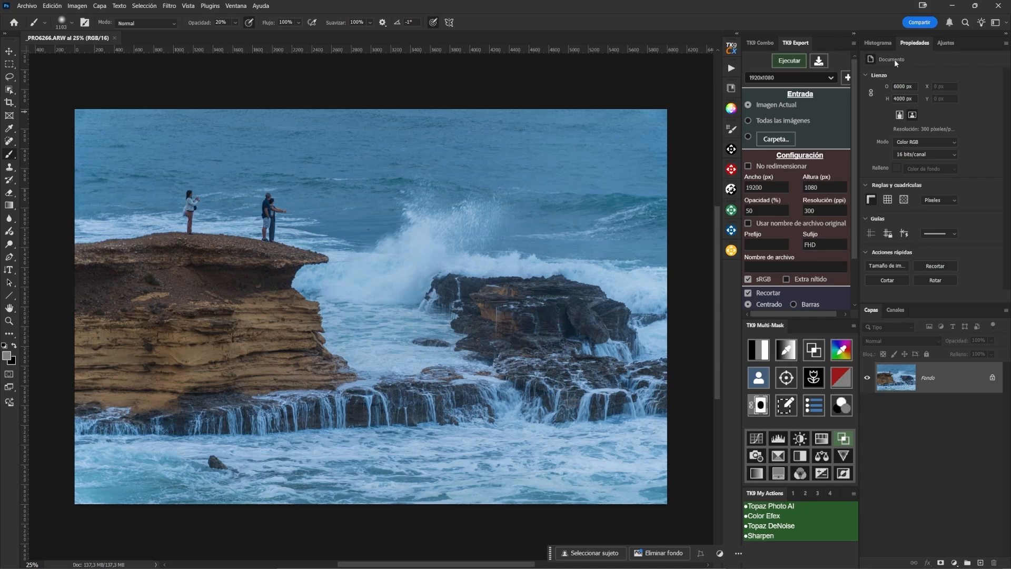
# Fit the image to the window and duplicate the Fondo layer with the TK9 Combo tools
pyautogui.click(748, 45)
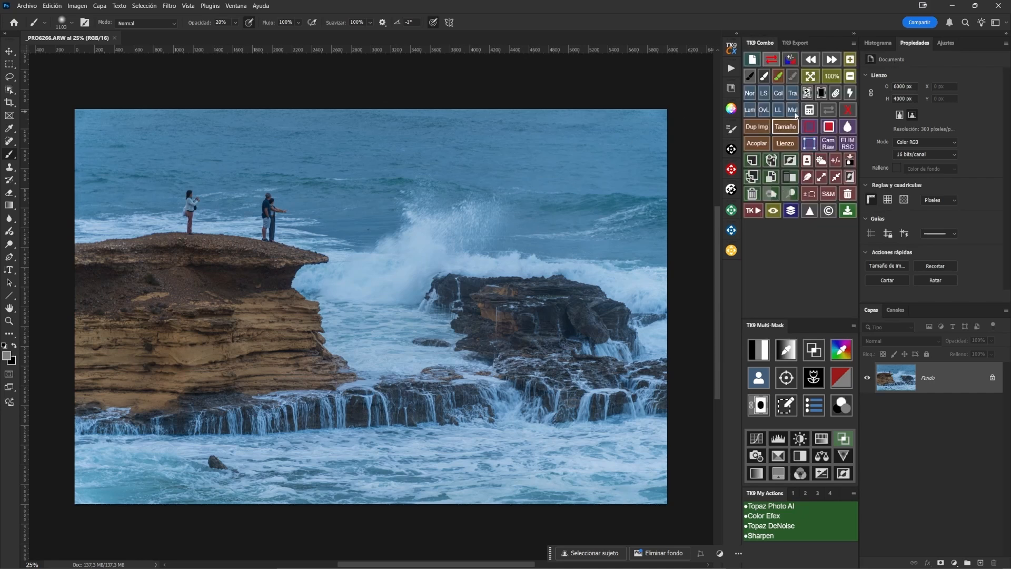
pyautogui.click(811, 77)
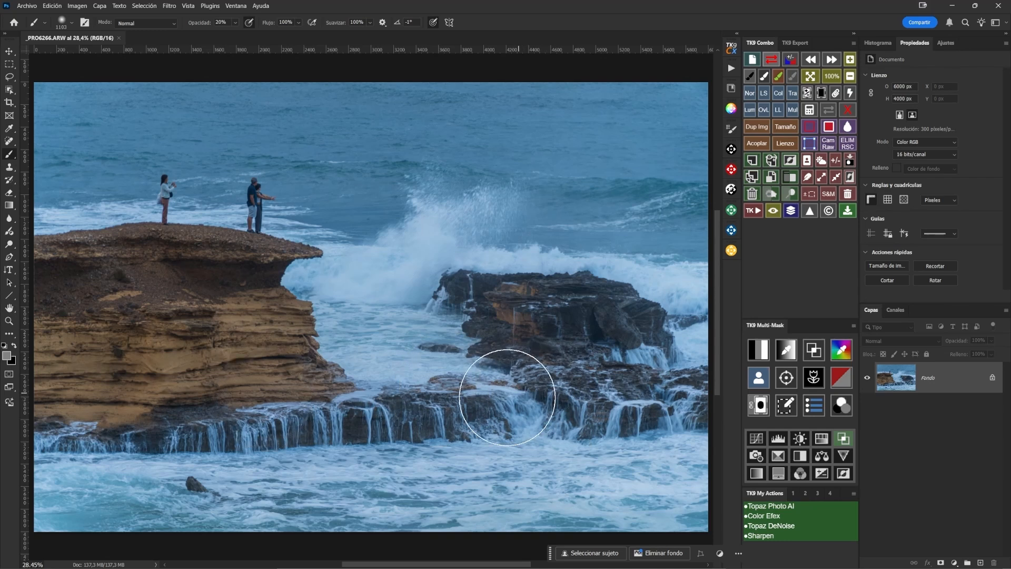
pyautogui.click(752, 178)
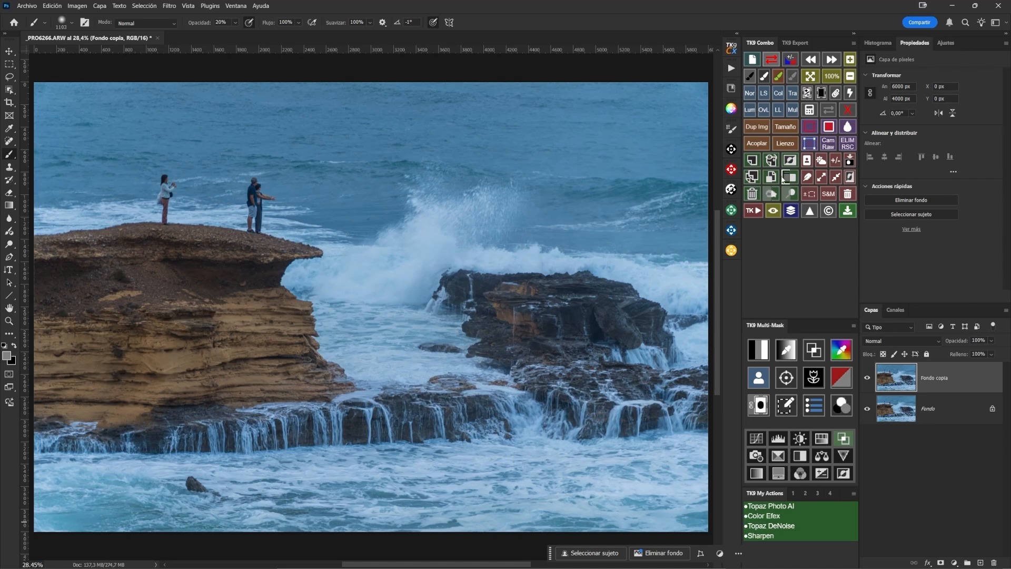
# Run the Limpiar Motas action and examine the sea, the wave and the people at 100% for dust spots
pyautogui.click(752, 210)
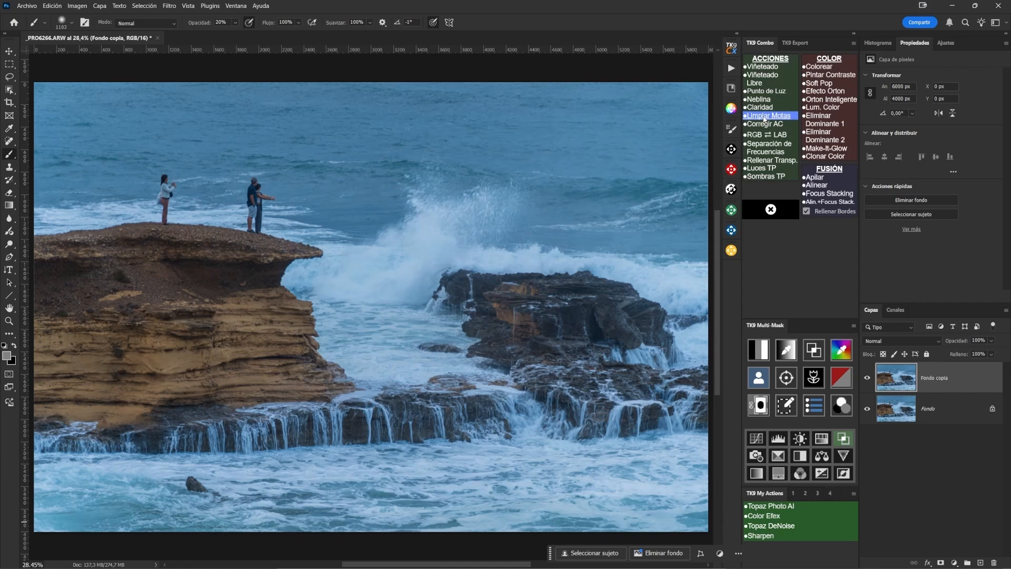
pyautogui.click(764, 116)
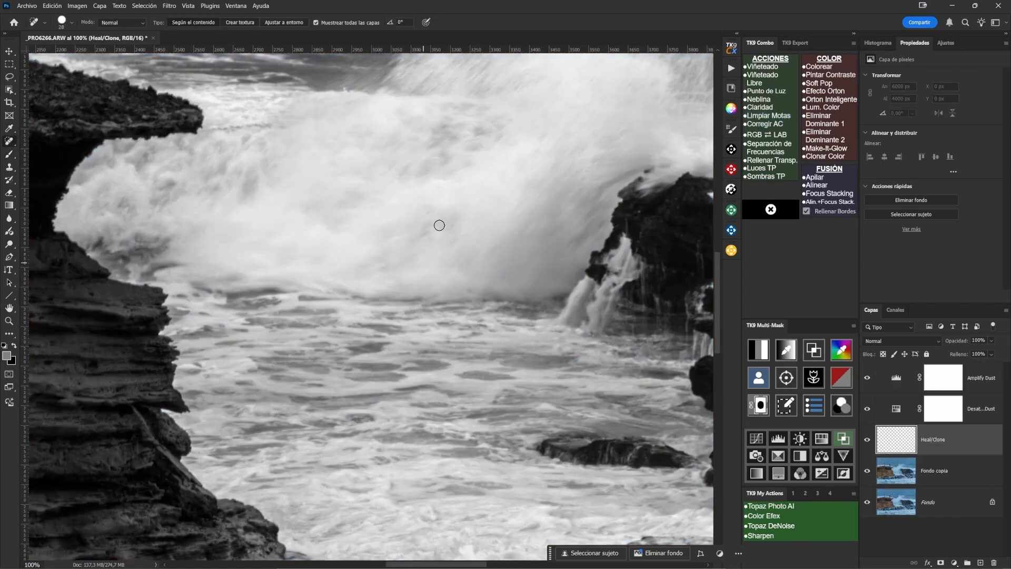
pyautogui.moveTo(347, 205); pyautogui.dragTo(357, 206)
pyautogui.moveTo(377, 155)
pyautogui.mouseDown()
pyautogui.moveTo(367, 289)
pyautogui.moveTo(371, 512)
pyautogui.mouseUp()
pyautogui.moveTo(308, 315); pyautogui.dragTo(620, 452)
pyautogui.moveTo(498, 264); pyautogui.dragTo(634, 334)
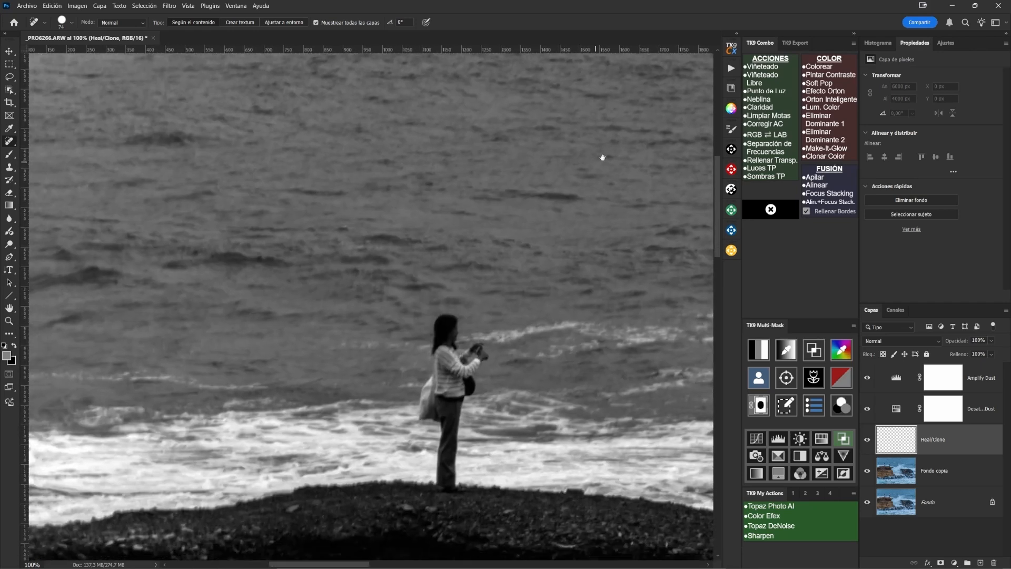
pyautogui.moveTo(431, 291); pyautogui.dragTo(227, 317)
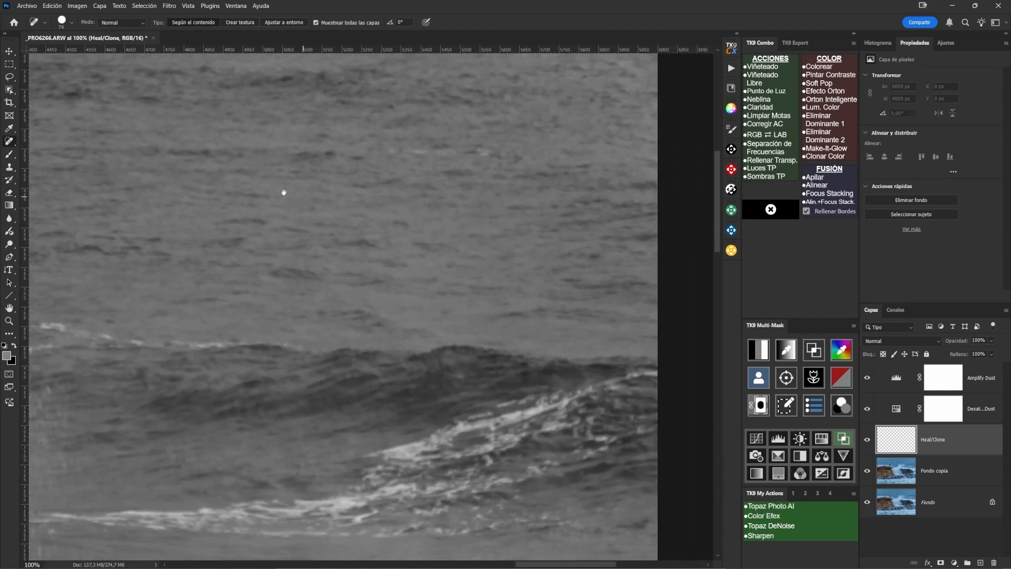
pyautogui.moveTo(295, 340); pyautogui.dragTo(316, 195)
pyautogui.moveTo(311, 272); pyautogui.dragTo(325, 190)
pyautogui.moveTo(262, 239); pyautogui.dragTo(334, 172)
pyautogui.moveTo(301, 206); pyautogui.dragTo(575, 167)
pyautogui.moveTo(387, 177); pyautogui.dragTo(605, 180)
pyautogui.moveTo(512, 184); pyautogui.dragTo(706, 186)
pyautogui.moveTo(451, 179); pyautogui.dragTo(535, 314)
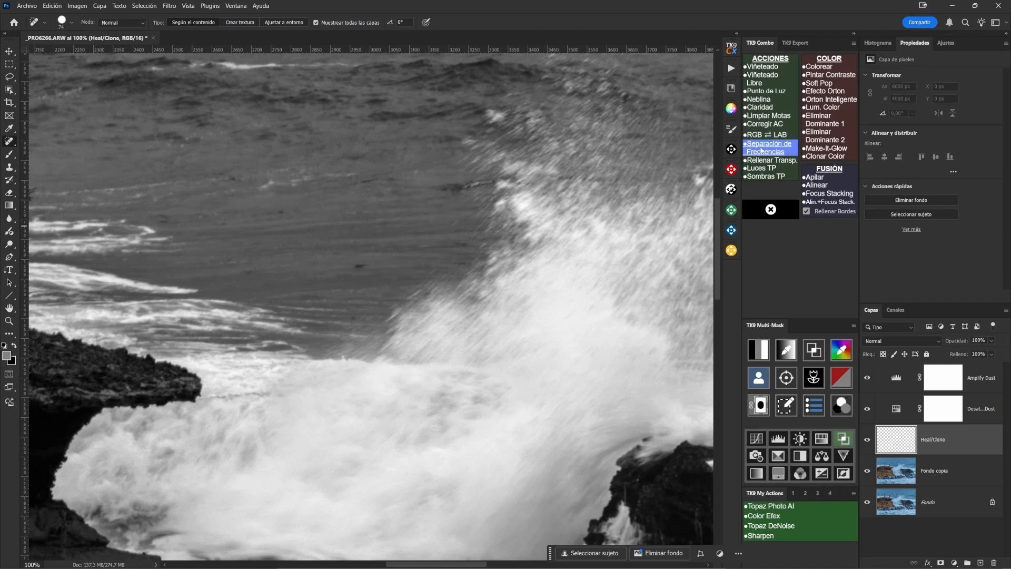
# End the Limpiar Motas view and remove the Heal/Clone layer
pyautogui.click(766, 116)
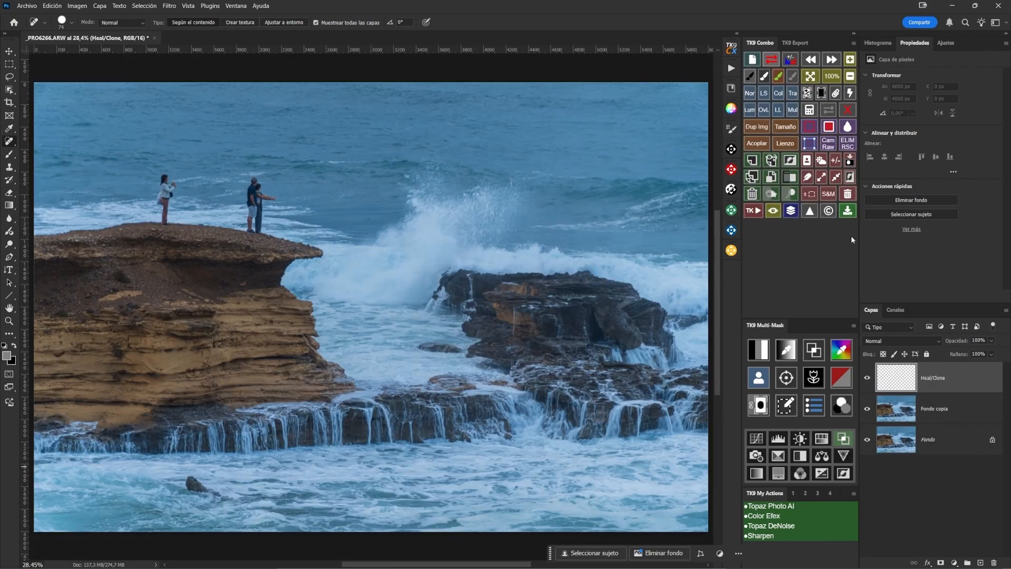
pyautogui.click(769, 194)
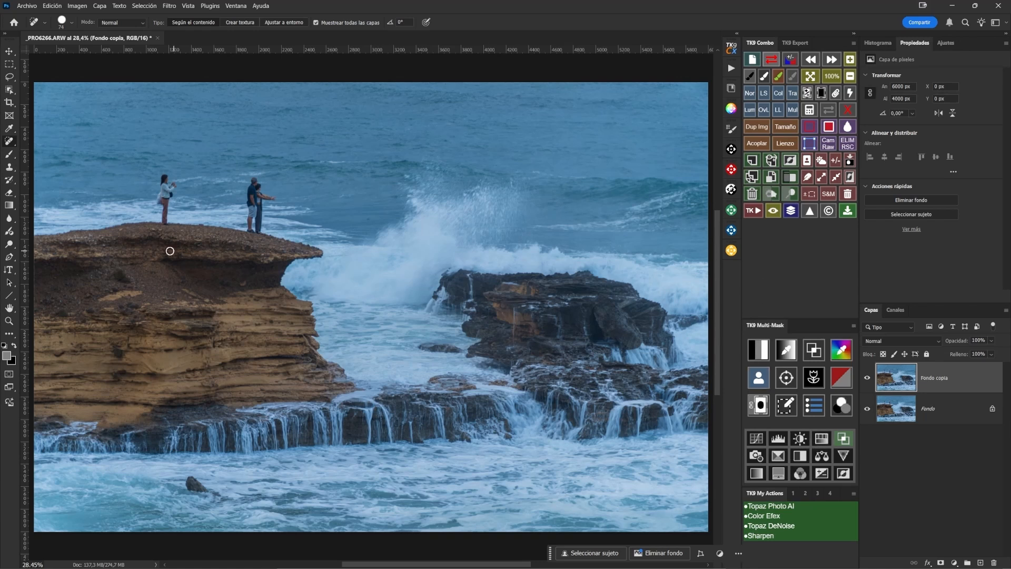
# Erase five small dark specks from the sea beside the breaking wave on Fondo copia with the Remove tool, size 50
pyautogui.scroll(6, 548, 278)
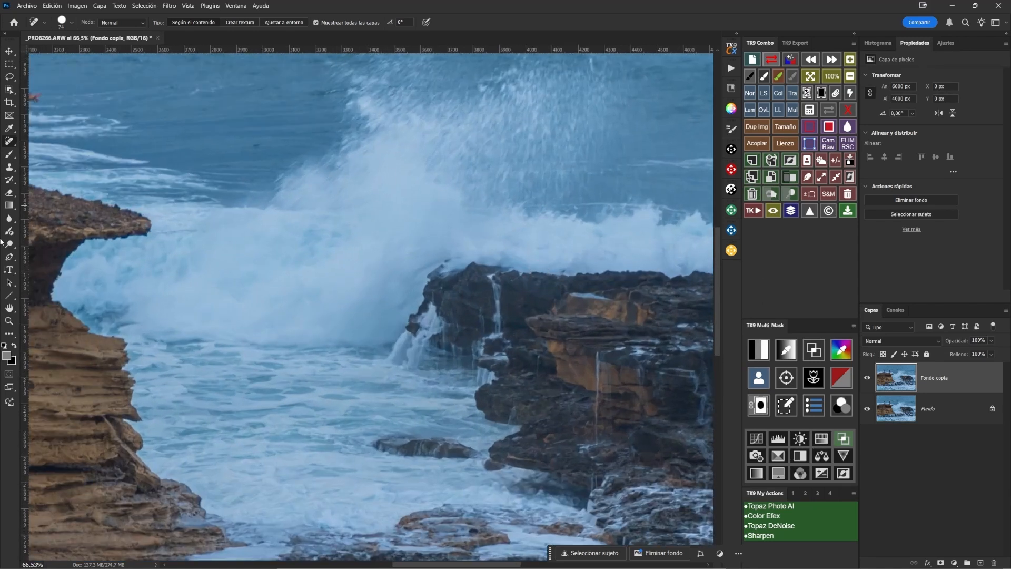
pyautogui.rightClick(10, 142)
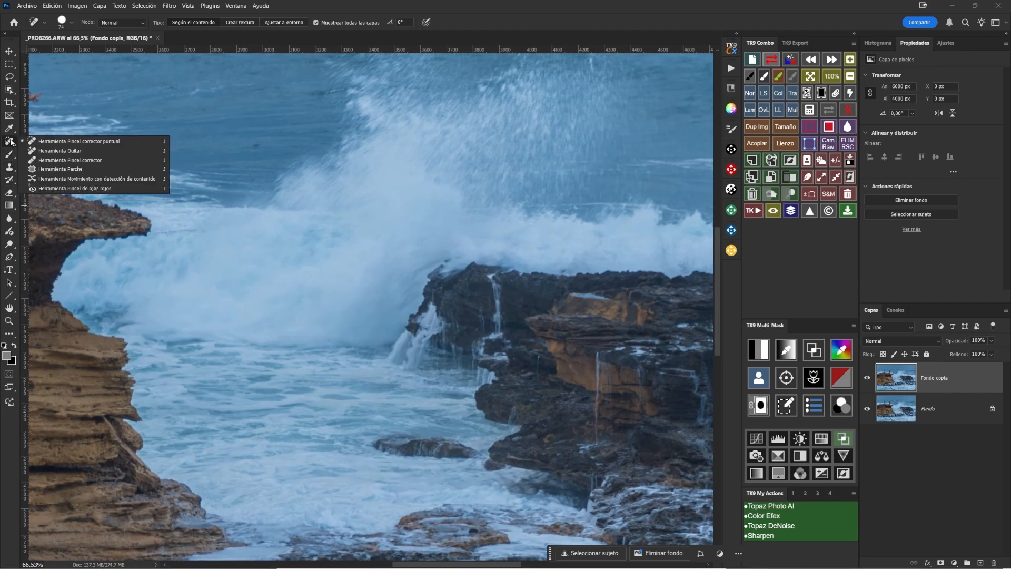
pyautogui.click(59, 151)
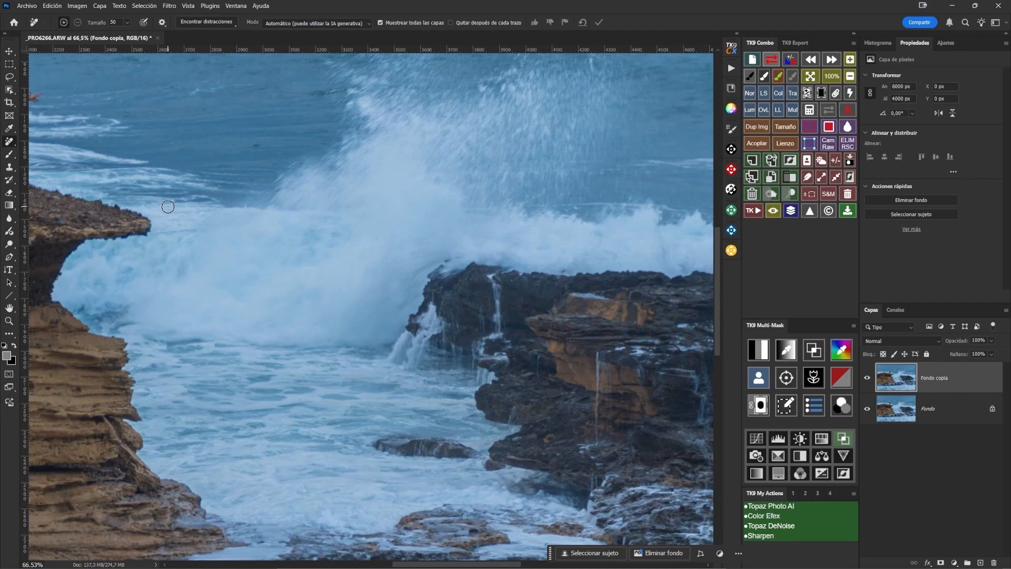
pyautogui.click(256, 146)
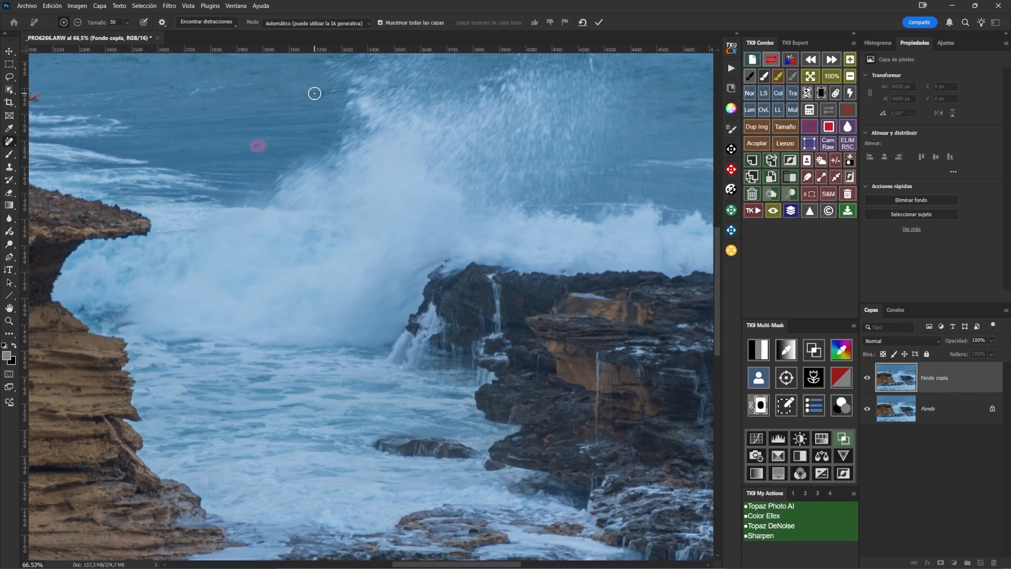
pyautogui.moveTo(315, 93); pyautogui.dragTo(326, 93)
pyautogui.click(171, 86)
pyautogui.click(206, 108)
pyautogui.click(127, 116)
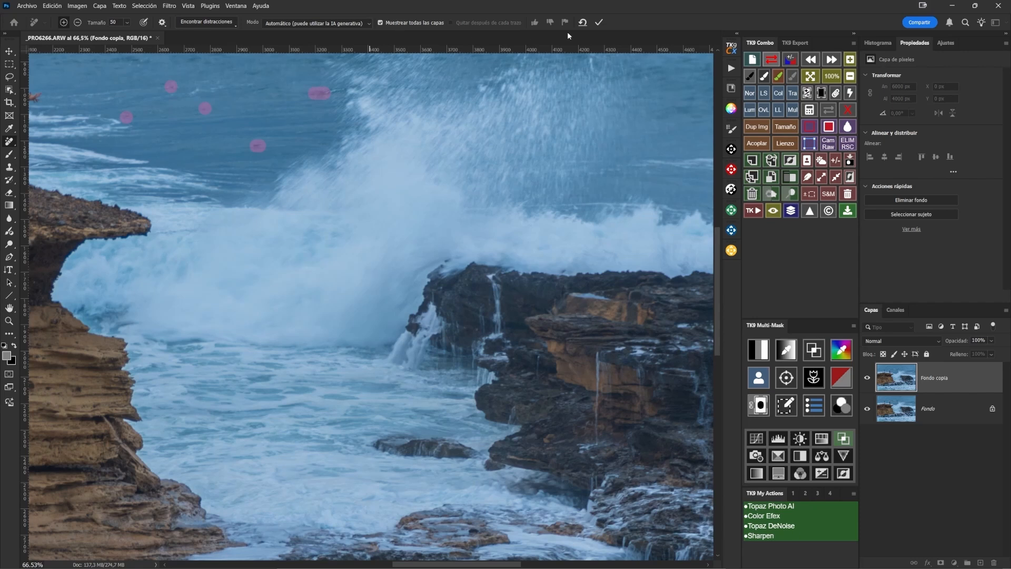
pyautogui.click(600, 22)
# Remove the woman standing alone on the cliff with the Spot Healing Brush and compare Fondo copia with the original
pyautogui.moveTo(226, 119); pyautogui.dragTo(358, 203)
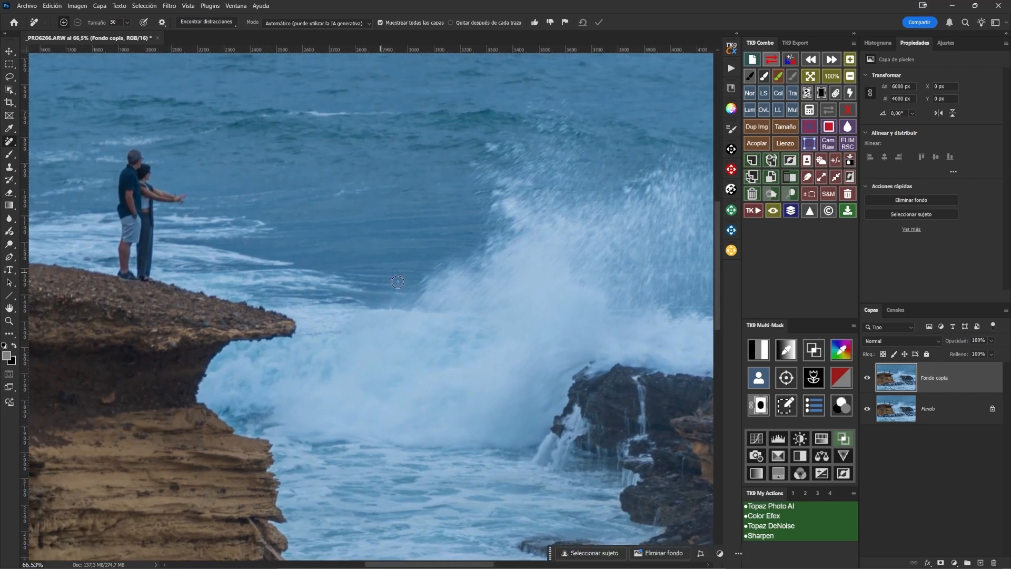
pyautogui.rightClick(9, 141)
pyautogui.click(55, 144)
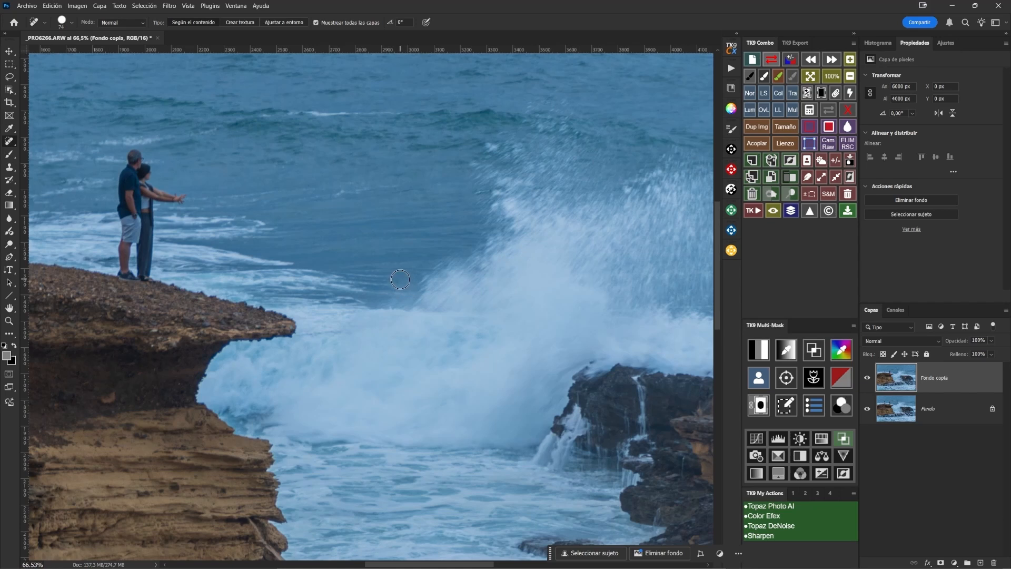
pyautogui.moveTo(481, 228); pyautogui.dragTo(376, 231)
pyautogui.moveTo(476, 263); pyautogui.dragTo(576, 284)
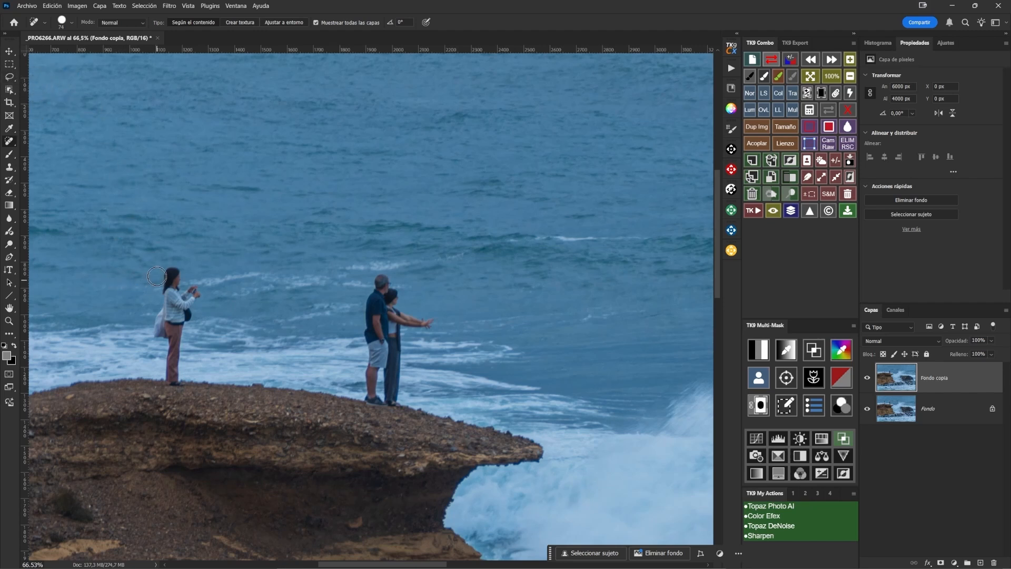
pyautogui.moveTo(163, 263)
pyautogui.mouseDown()
pyautogui.moveTo(154, 362)
pyautogui.moveTo(162, 382)
pyautogui.moveTo(183, 383)
pyautogui.moveTo(187, 336)
pyautogui.moveTo(213, 286)
pyautogui.moveTo(206, 270)
pyautogui.moveTo(172, 259)
pyautogui.moveTo(175, 304)
pyautogui.moveTo(192, 286)
pyautogui.moveTo(187, 274)
pyautogui.moveTo(199, 280)
pyautogui.moveTo(182, 343)
pyautogui.moveTo(180, 314)
pyautogui.moveTo(167, 336)
pyautogui.moveTo(172, 378)
pyautogui.moveTo(177, 354)
pyautogui.mouseUp()
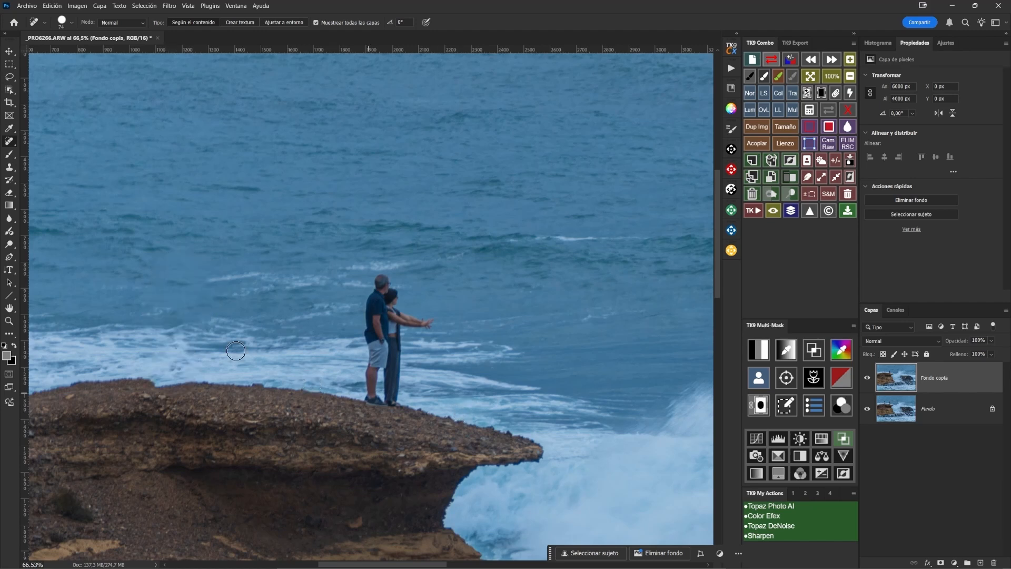
pyautogui.click(172, 349)
pyautogui.click(867, 379)
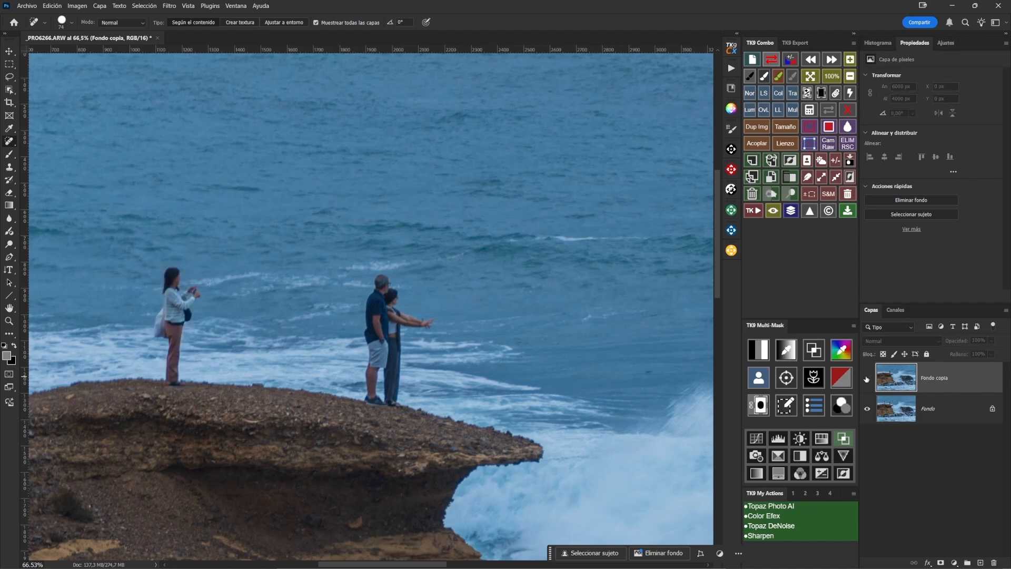
pyautogui.click(867, 378)
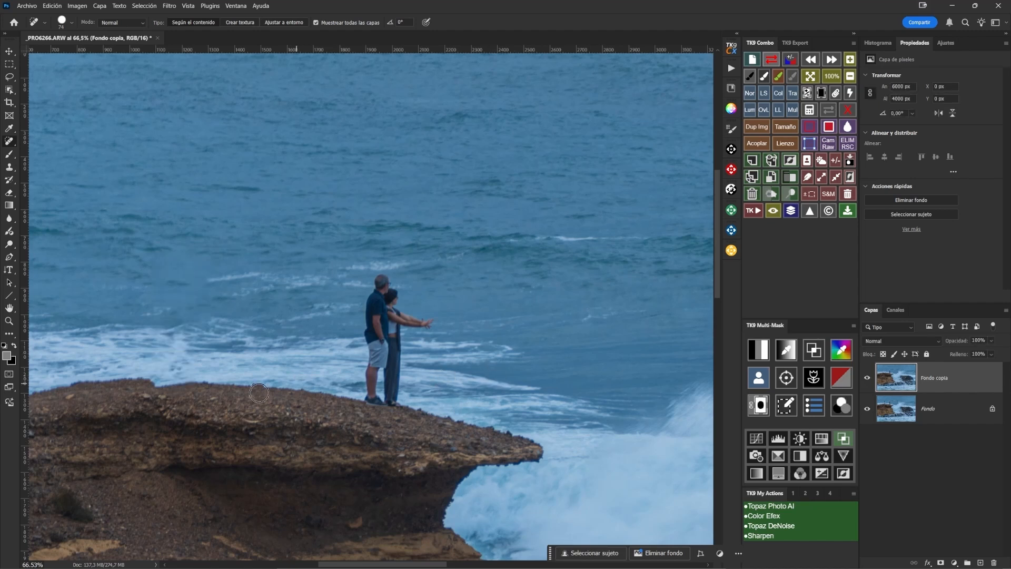
# Retouch the cliff's upper edge where the woman stood with the Clone Stamp and fit the image to the window
pyautogui.click(9, 172)
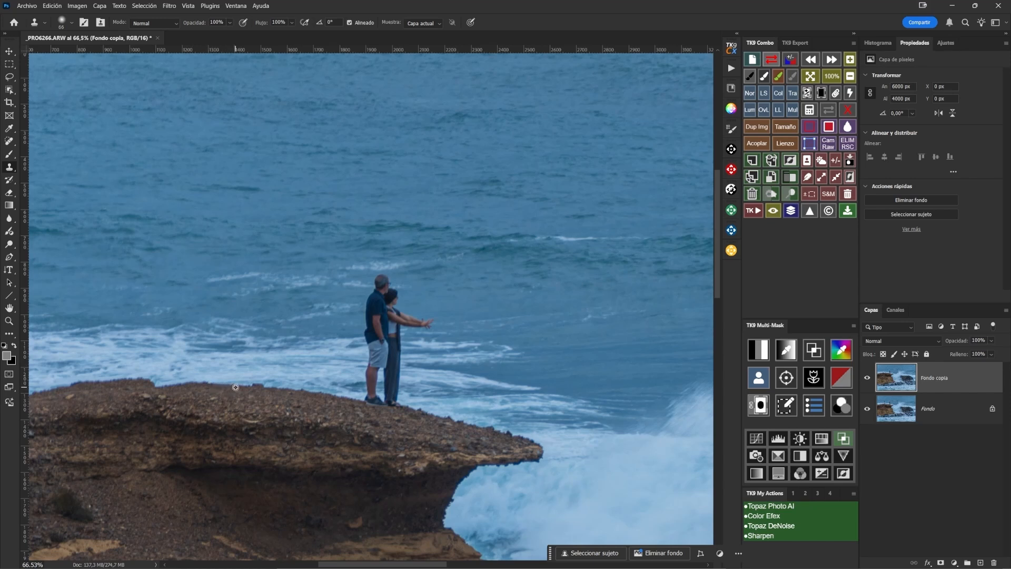
pyautogui.moveTo(182, 384); pyautogui.dragTo(141, 384)
pyautogui.click(809, 79)
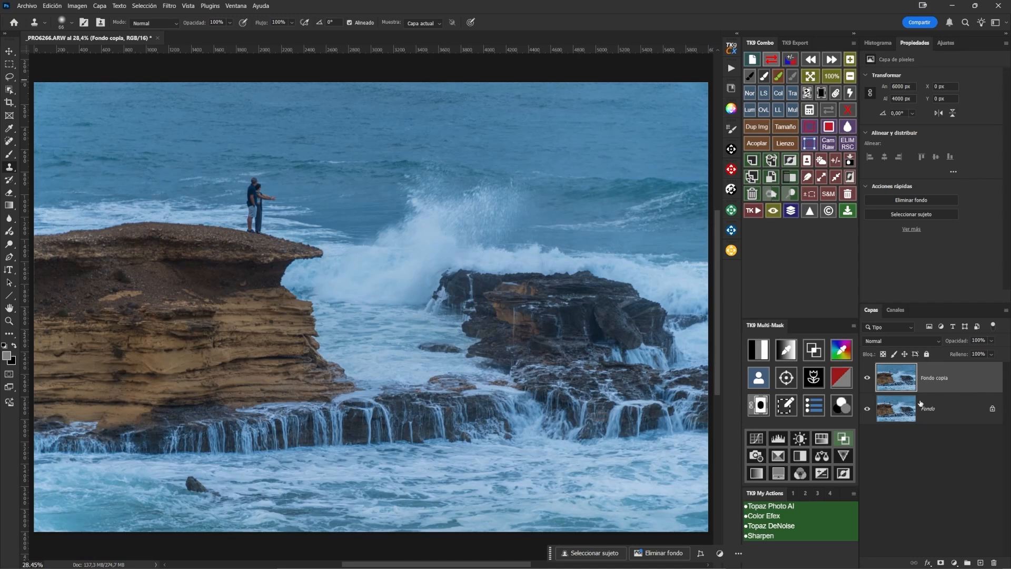
# Compare the whole photo with and without the Fondo copia retouching by toggling the layer's visibility
pyautogui.click(867, 380)
pyautogui.click(866, 380)
pyautogui.click(866, 380)
pyautogui.click(866, 380)
pyautogui.click(866, 380)
pyautogui.click(866, 380)
pyautogui.click(867, 380)
pyautogui.click(866, 381)
# Remove the small dark rock from the foam in the foreground with the Spot Healing Brush and show the whole image
pyautogui.scroll(11, 261, 499)
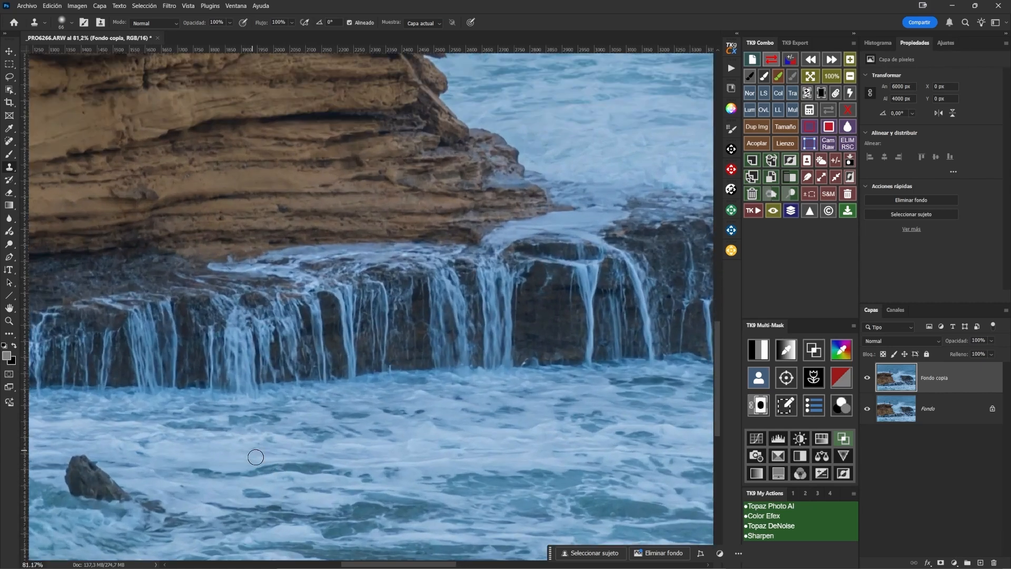
pyautogui.moveTo(285, 459)
pyautogui.mouseDown()
pyautogui.moveTo(433, 293)
pyautogui.moveTo(424, 262)
pyautogui.mouseUp()
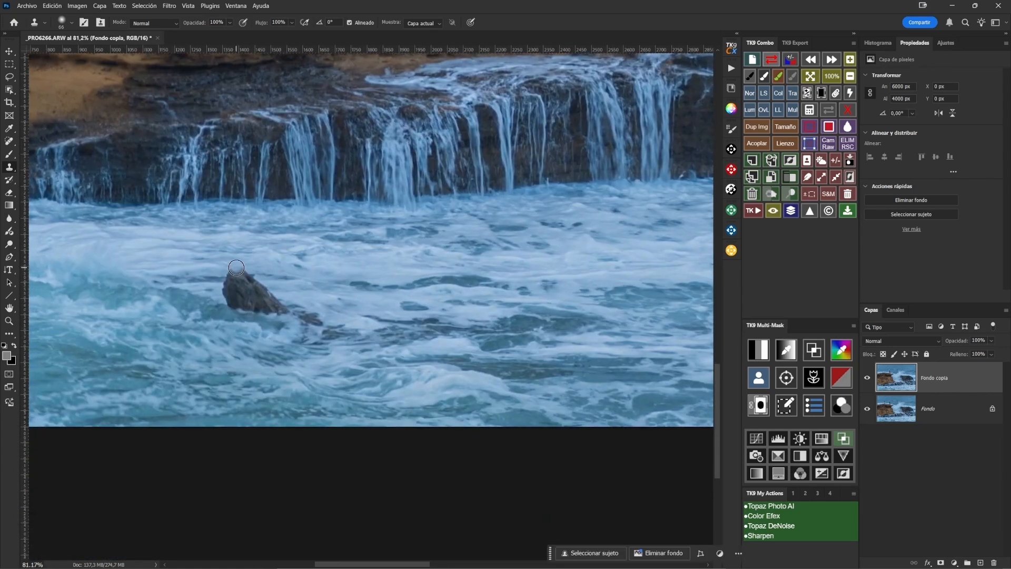
pyautogui.press('j')
pyautogui.moveTo(236, 270)
pyautogui.mouseDown()
pyautogui.moveTo(293, 307)
pyautogui.moveTo(293, 321)
pyautogui.moveTo(237, 300)
pyautogui.moveTo(232, 271)
pyautogui.mouseUp()
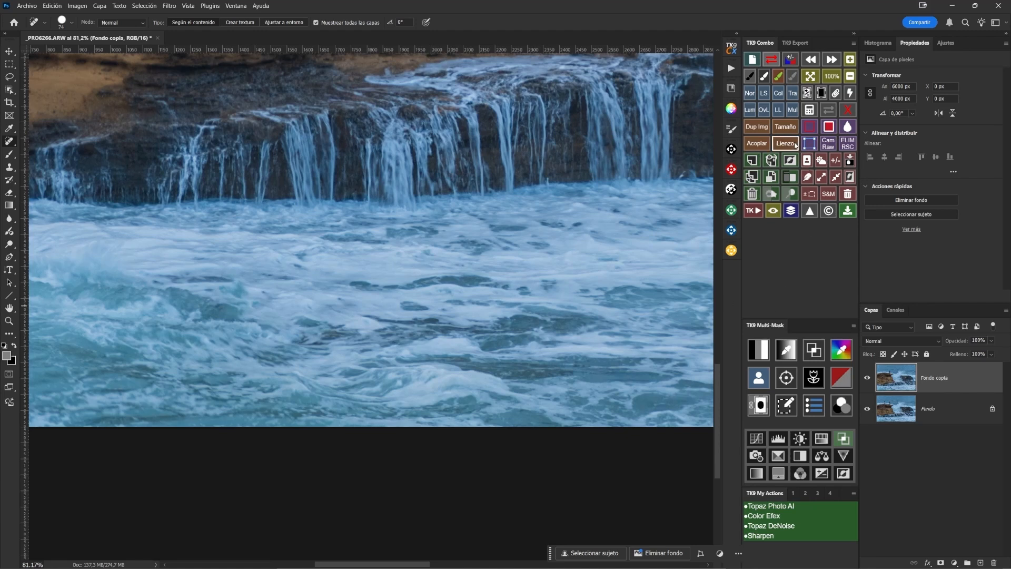
pyautogui.click(809, 76)
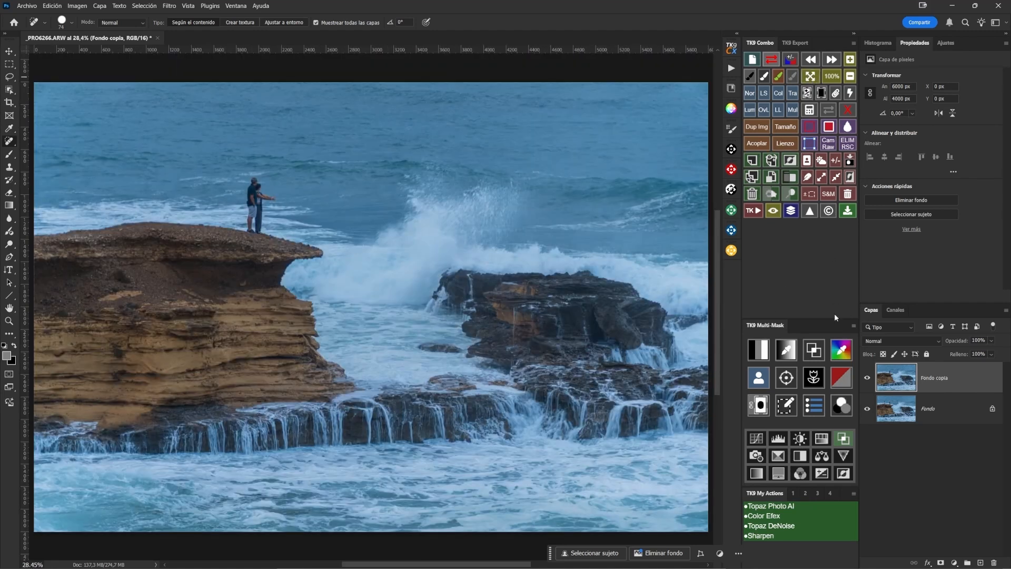
# Toggle Fondo copia's visibility to check the removal of the woman and the foreground rock against the original
pyautogui.click(868, 379)
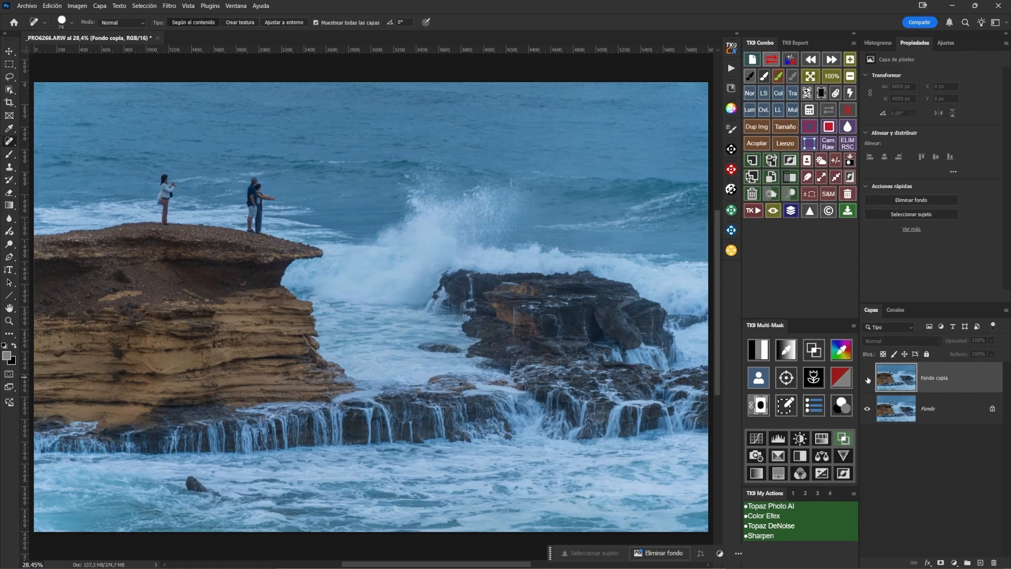
pyautogui.click(868, 380)
pyautogui.click(868, 379)
pyautogui.click(867, 379)
pyautogui.click(868, 379)
pyautogui.click(868, 379)
pyautogui.click(868, 380)
pyautogui.click(867, 381)
pyautogui.click(867, 380)
pyautogui.click(867, 381)
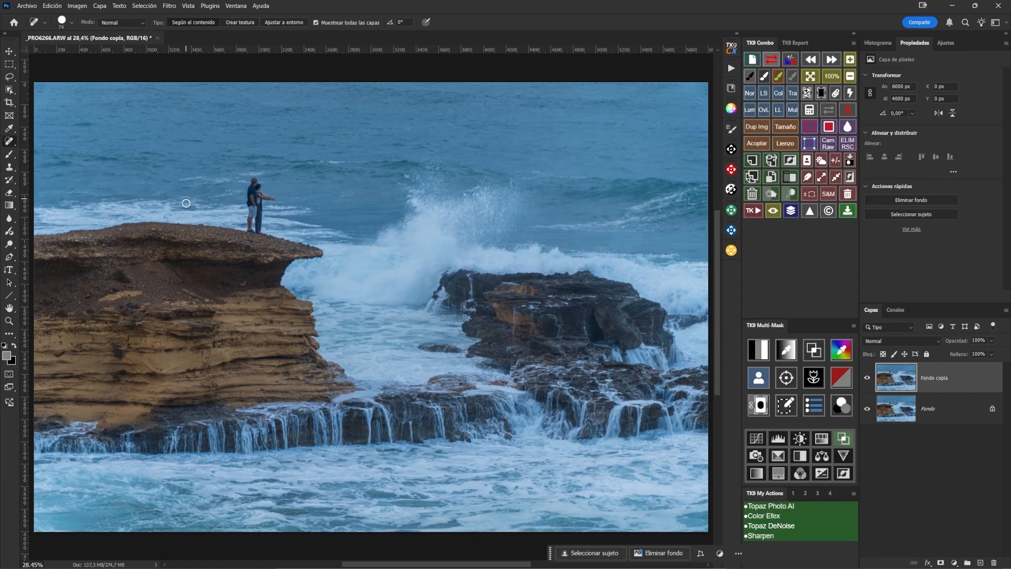
pyautogui.click(867, 380)
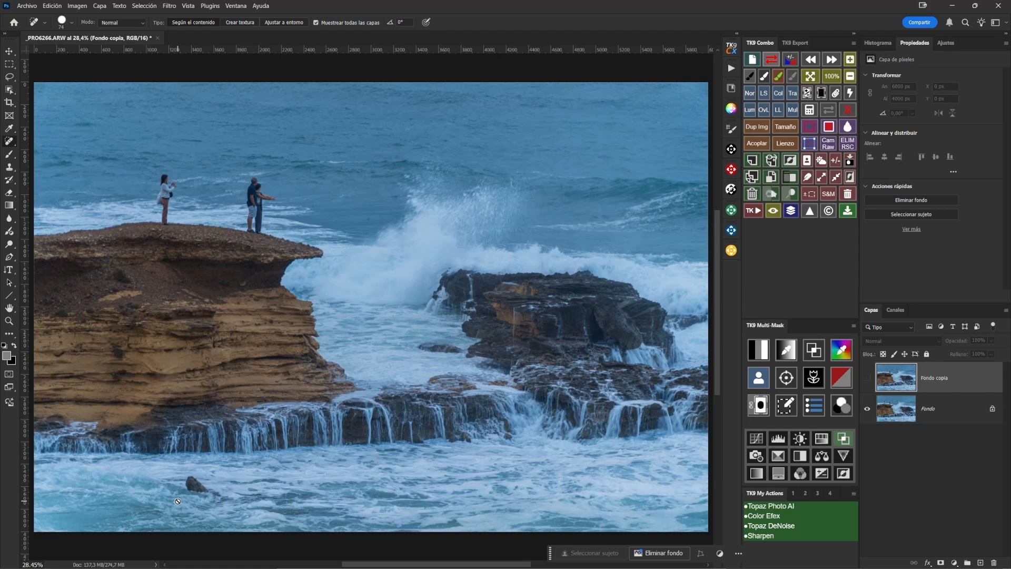
pyautogui.click(867, 377)
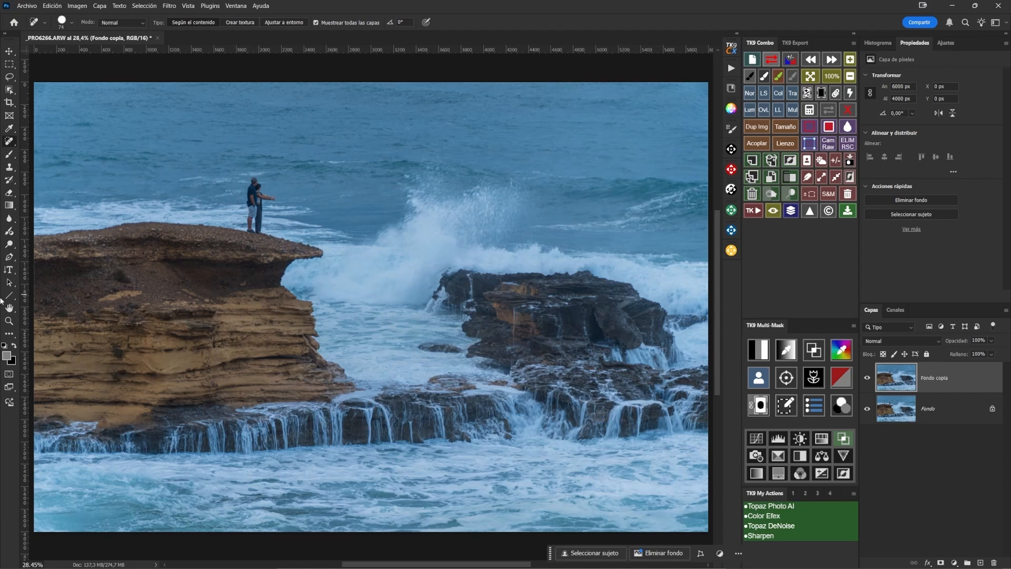
# Create a merged copy of the visible layers on top and rename the Fondo copia layer as Eliminar
pyautogui.press('b')
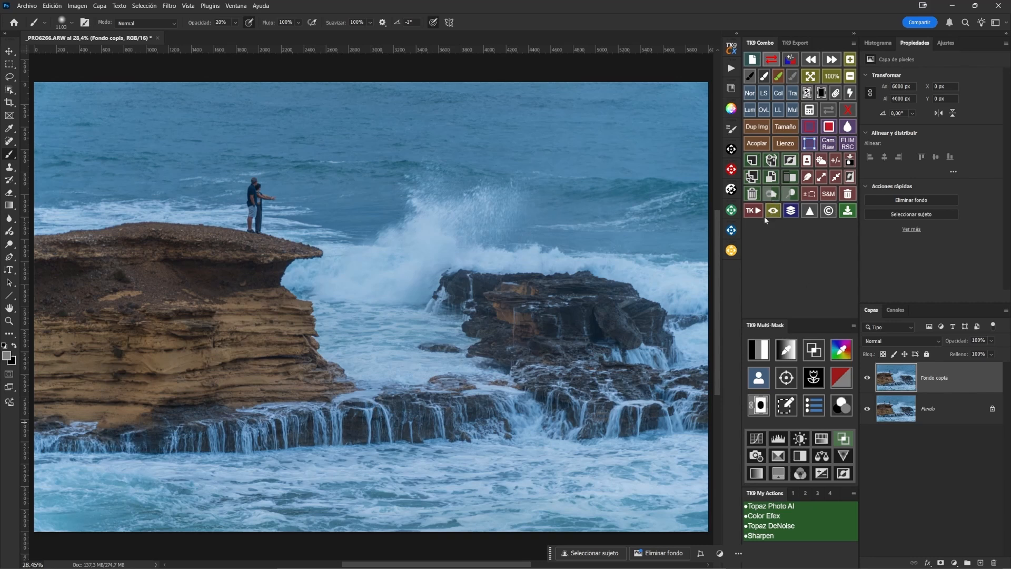
pyautogui.click(771, 160)
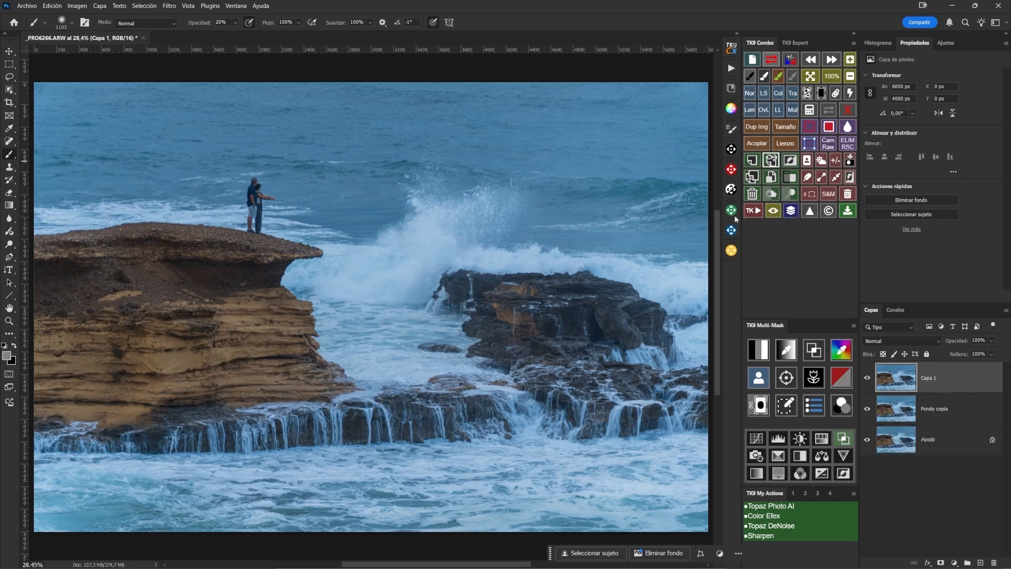
pyautogui.doubleClick(943, 409)
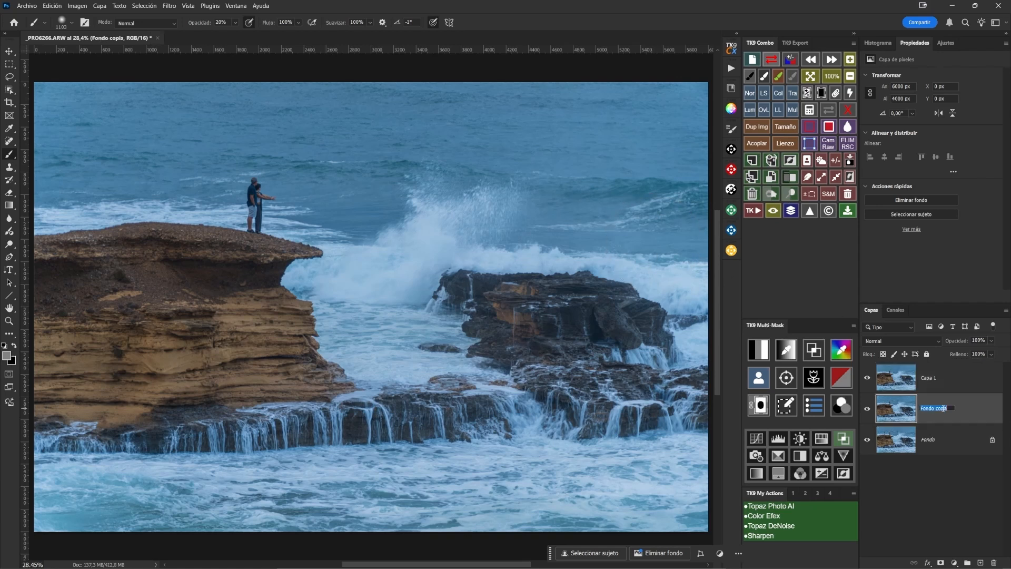
pyautogui.write('Eliminar')
pyautogui.press('Return')
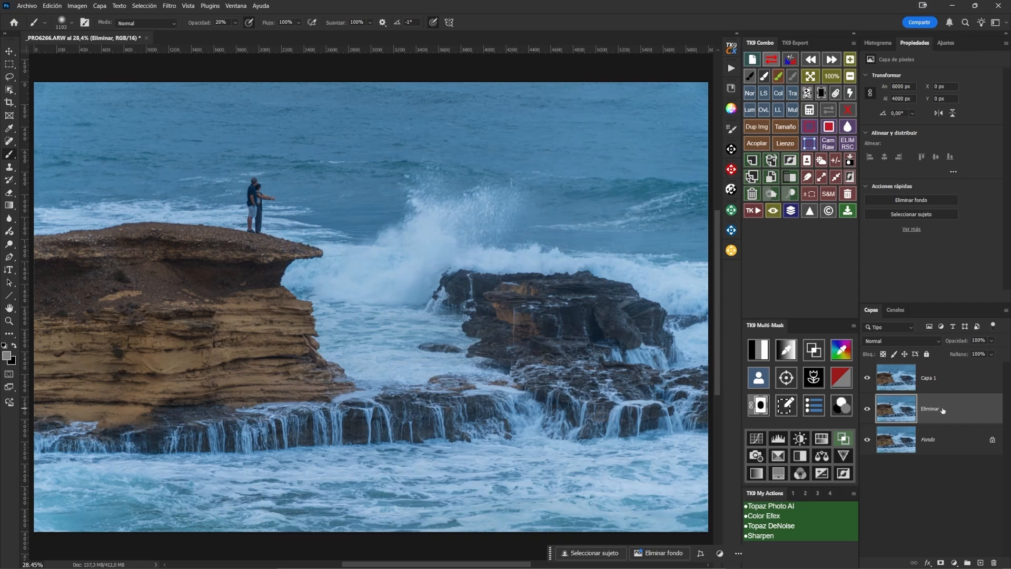
# Open the Liquify filter on Capa 1, set the brush size to 1760 and push the central waterfall ledge slightly upward
pyautogui.click(926, 384)
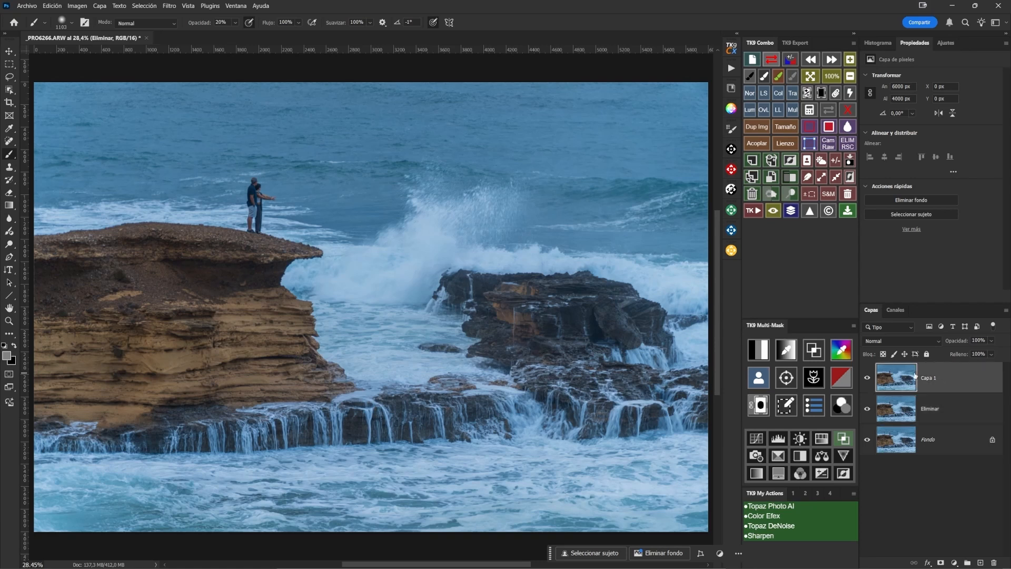
pyautogui.click(167, 6)
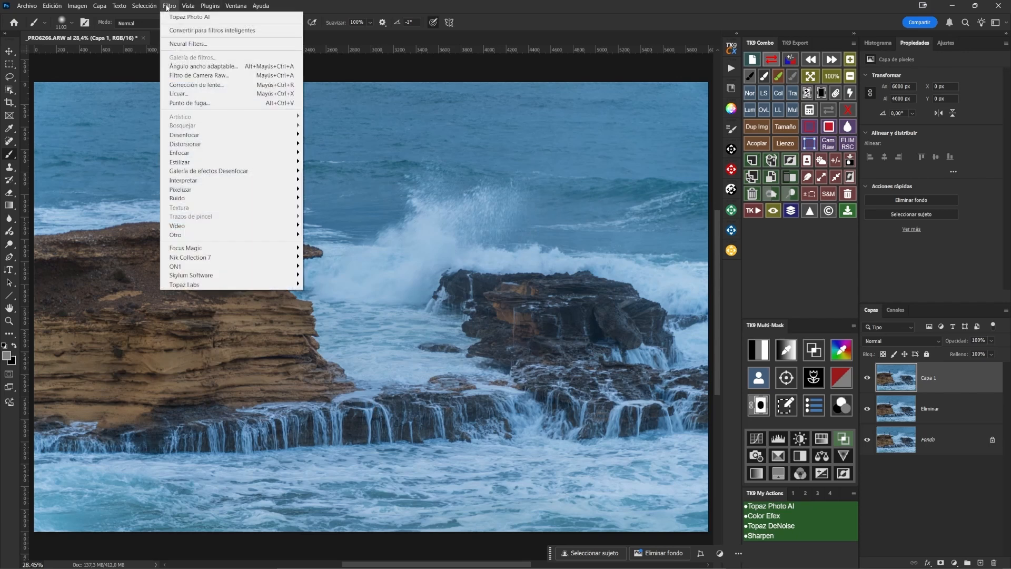
pyautogui.click(175, 94)
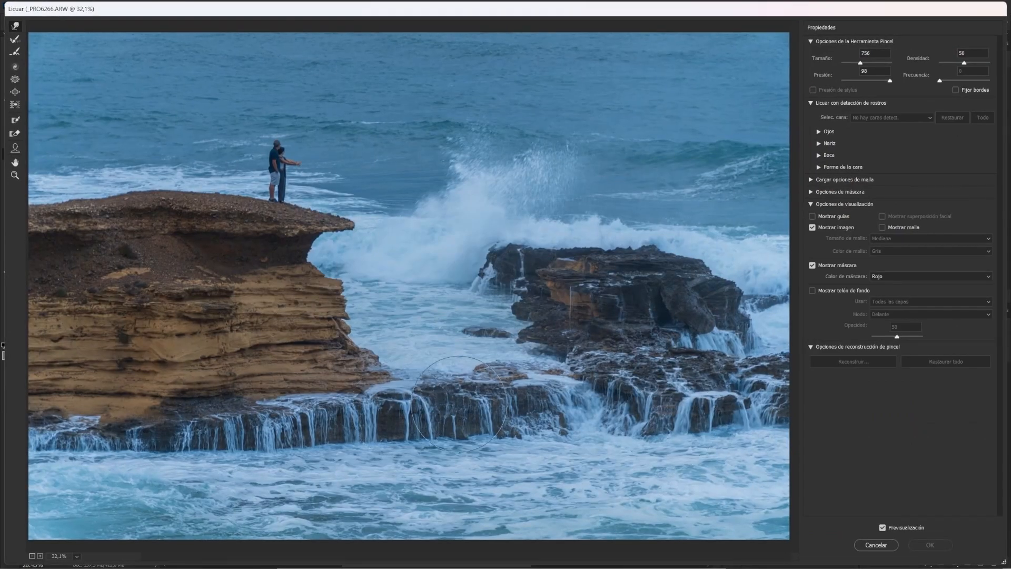
pyautogui.moveTo(494, 358); pyautogui.dragTo(555, 358)
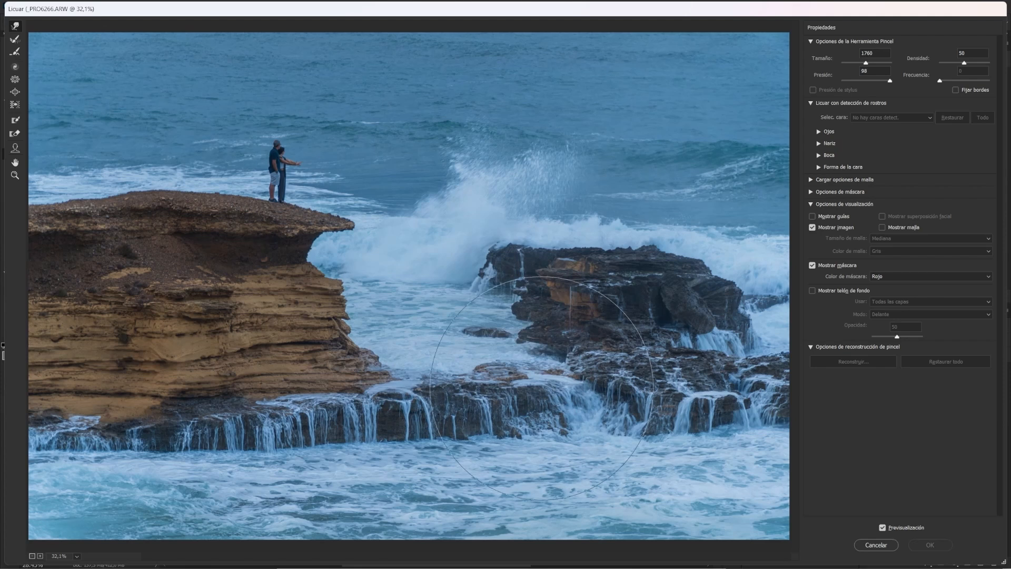
pyautogui.moveTo(513, 399); pyautogui.dragTo(514, 393)
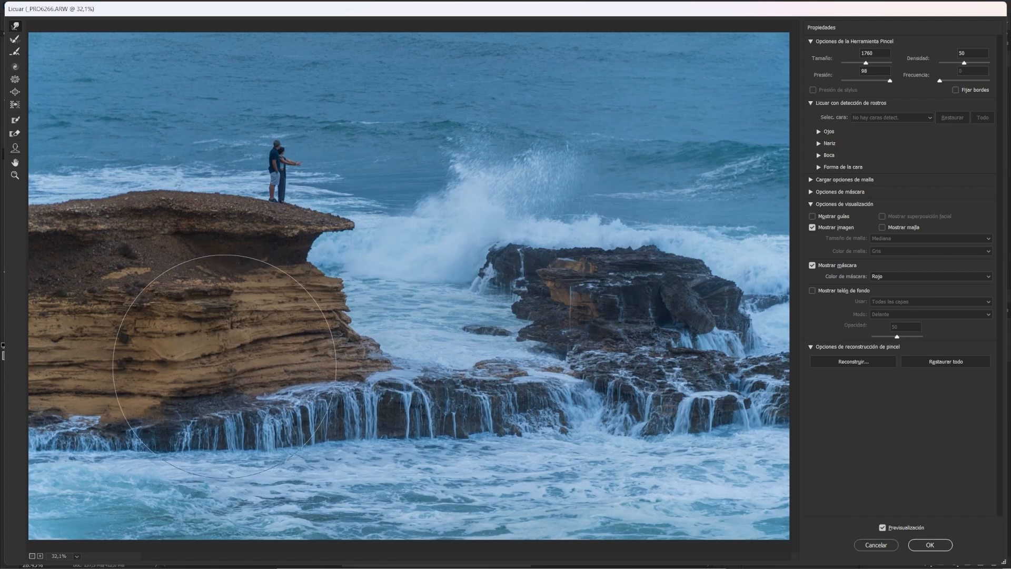
# Warp the base of the left cliff and the large rock beside the breaking wave to reshape their outlines
pyautogui.moveTo(174, 367); pyautogui.dragTo(88, 367)
pyautogui.press('space')
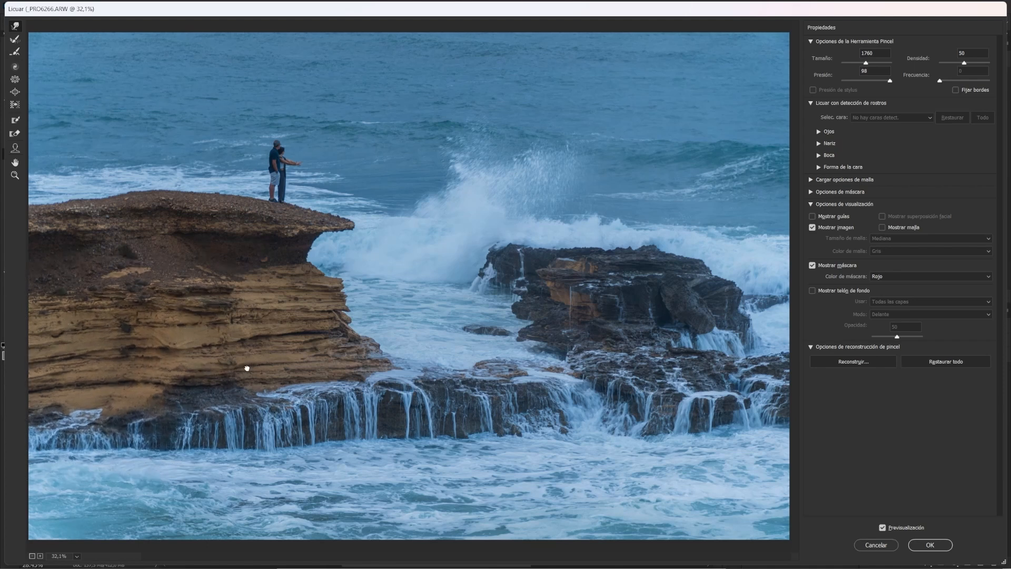
pyautogui.moveTo(49, 395); pyautogui.dragTo(28, 385)
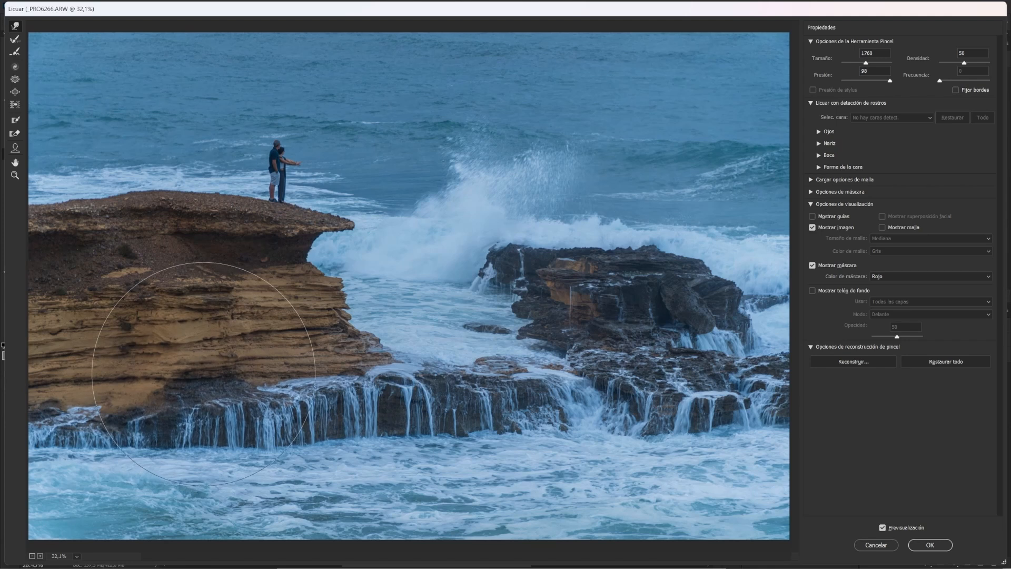
pyautogui.moveTo(120, 376); pyautogui.dragTo(76, 377)
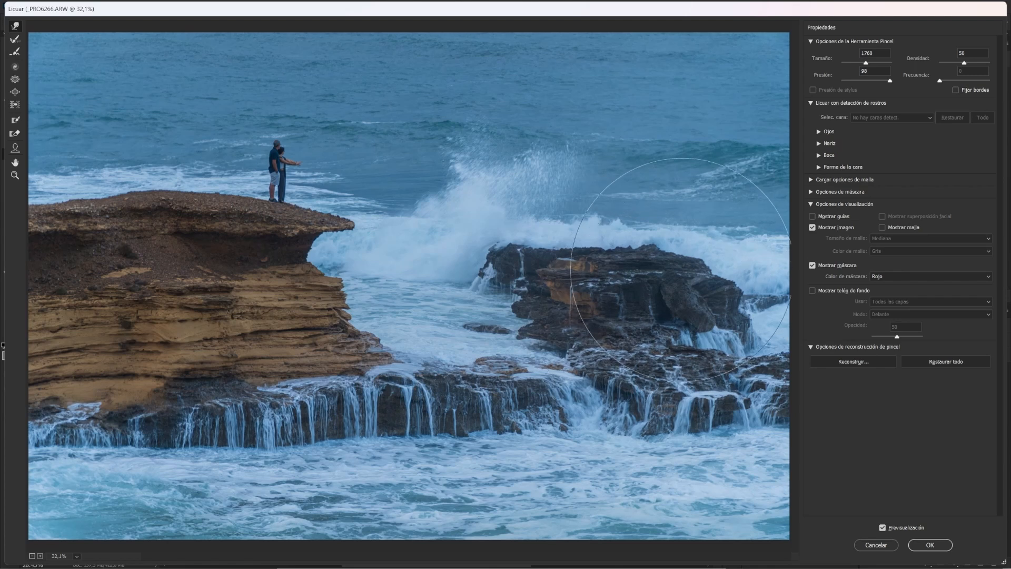
pyautogui.moveTo(645, 269); pyautogui.dragTo(669, 279)
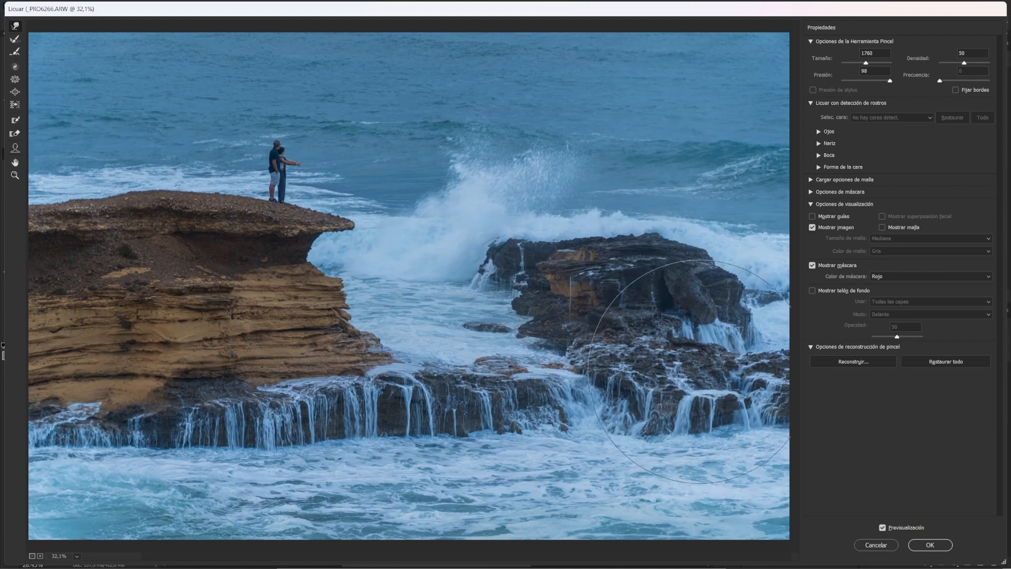
# Compare the warped rocks with the original, apply the Liquify filter and rename the layer as Licuar
pyautogui.click(882, 528)
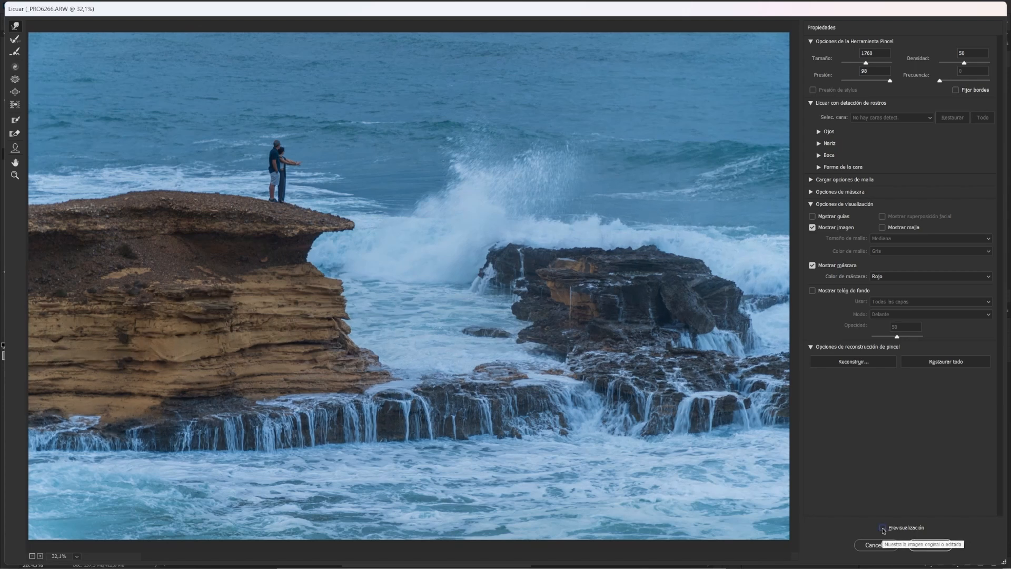
pyautogui.click(882, 527)
pyautogui.click(882, 528)
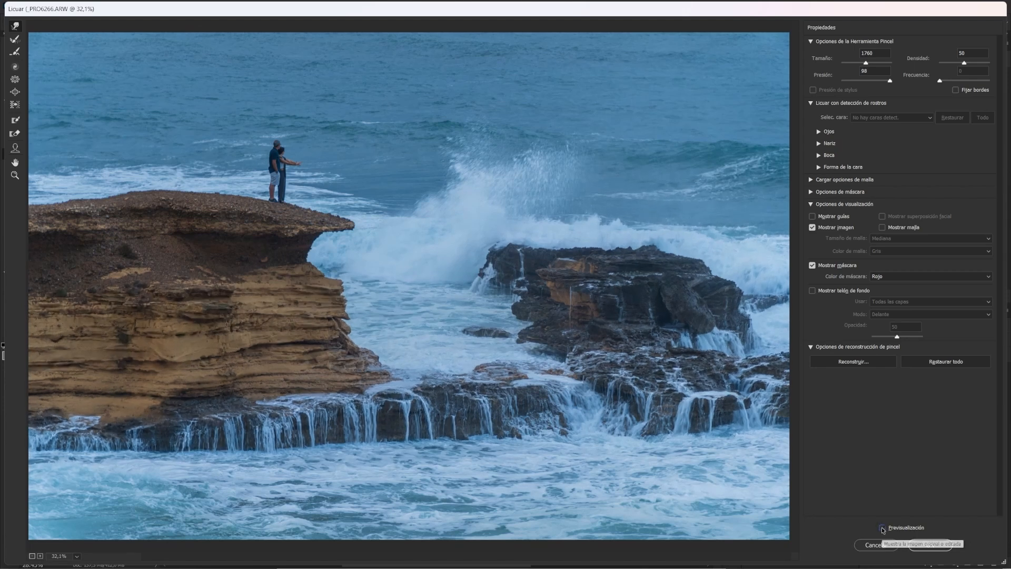
pyautogui.click(883, 529)
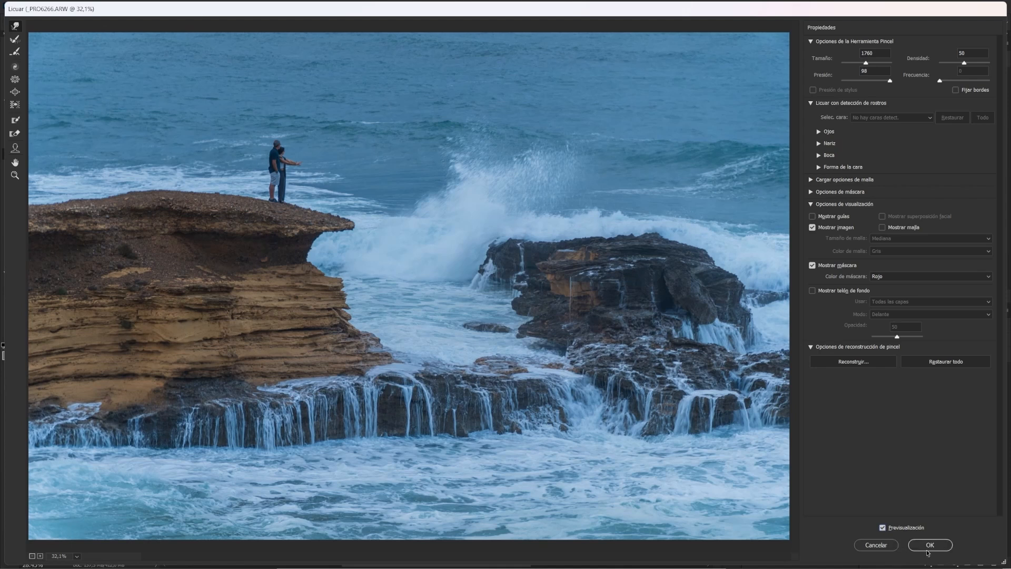
pyautogui.click(931, 548)
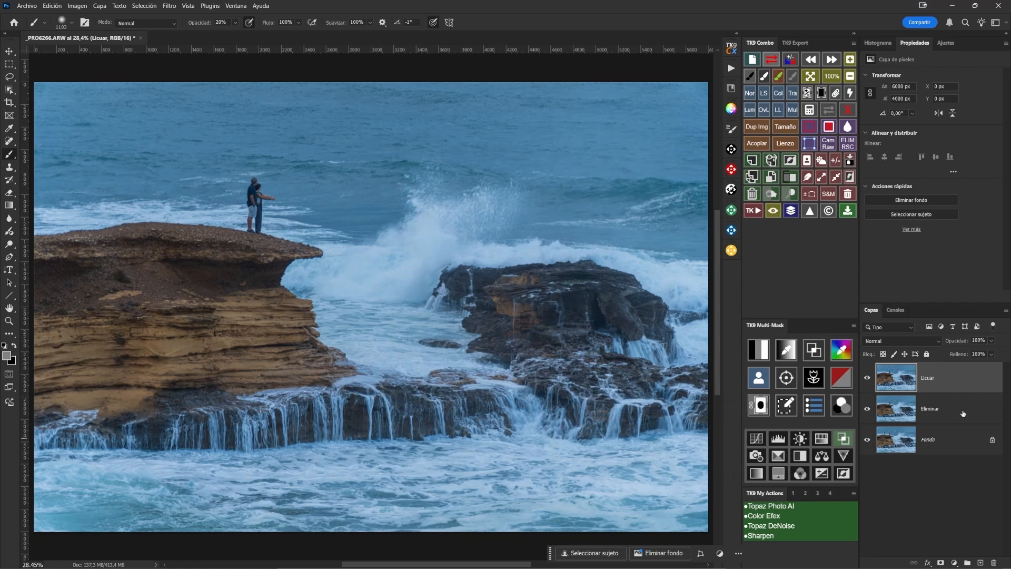
# Group the Licuar and Eliminar layers and name the group Ajustes destructivos
pyautogui.keyDown('shift'); pyautogui.click(963, 414); pyautogui.keyUp('shift')
pyautogui.moveTo(966, 566)
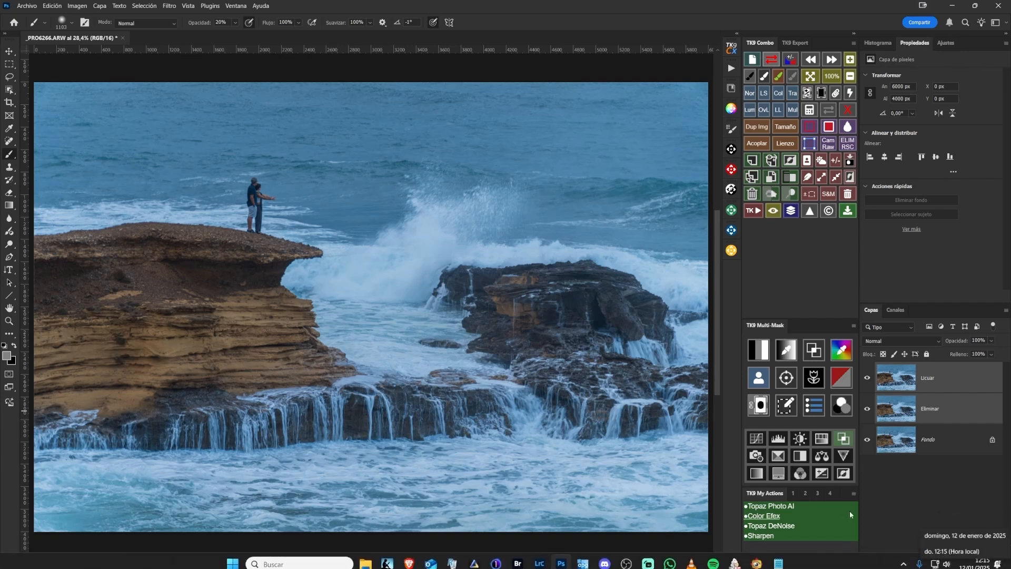
pyautogui.click(968, 562)
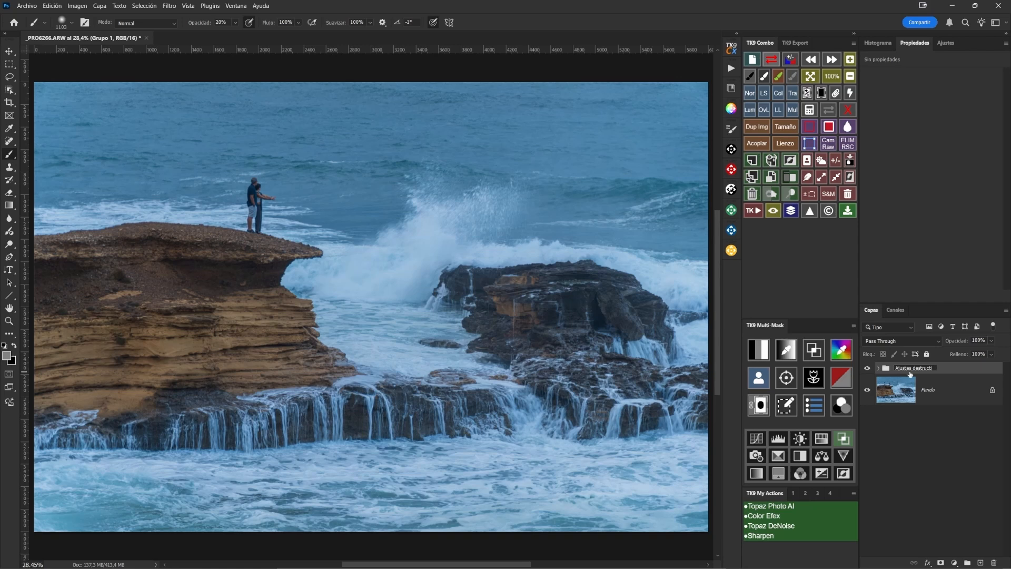
pyautogui.press('Return')
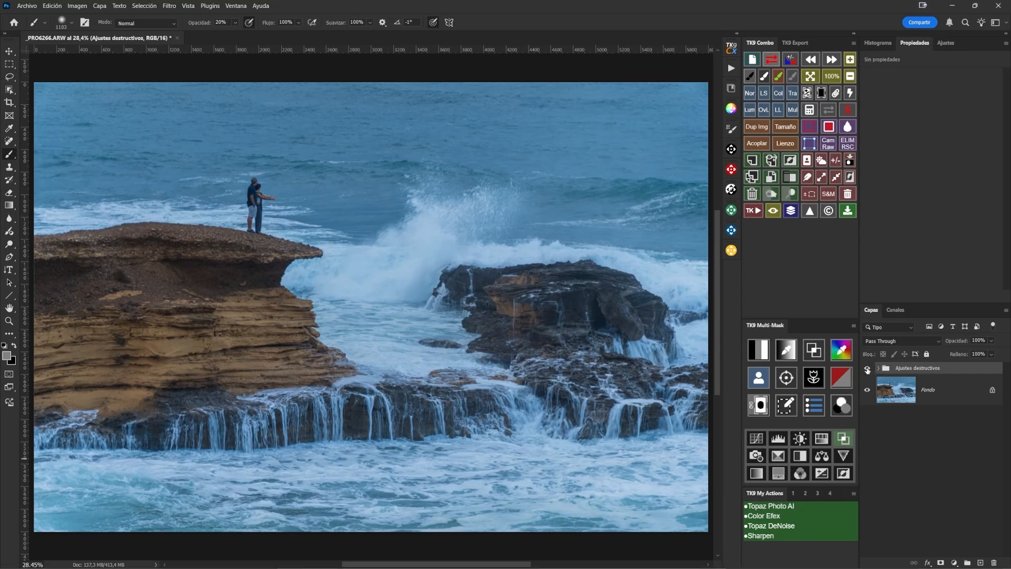
# Compare the photo with and without the Ajustes destructivos group
pyautogui.click(867, 369)
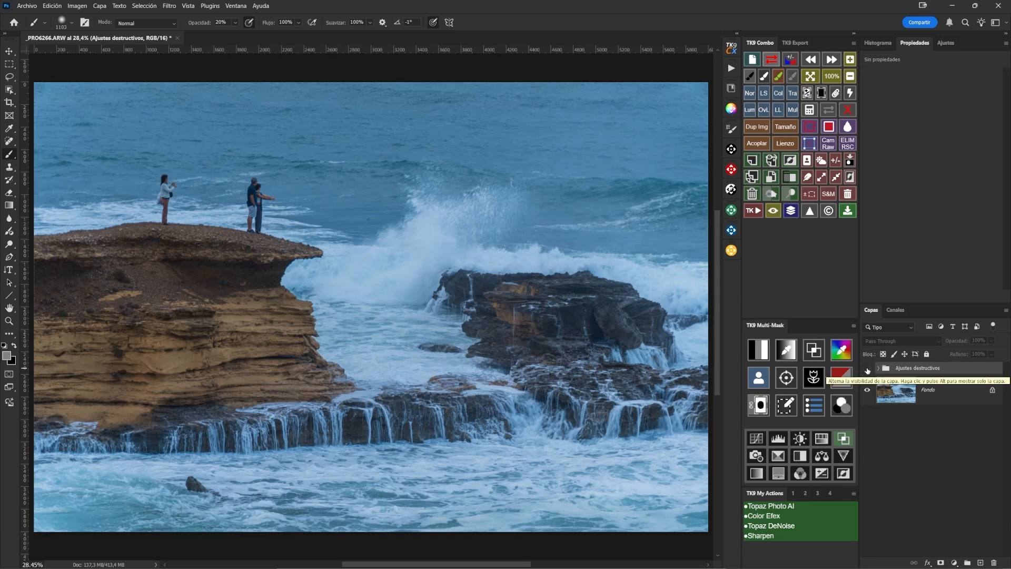
pyautogui.click(868, 368)
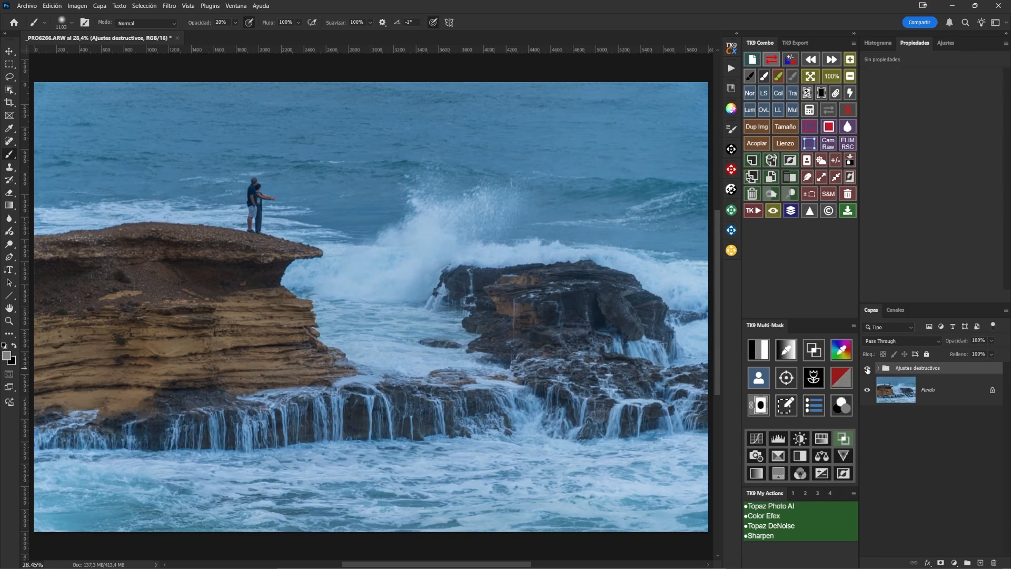
pyautogui.click(867, 369)
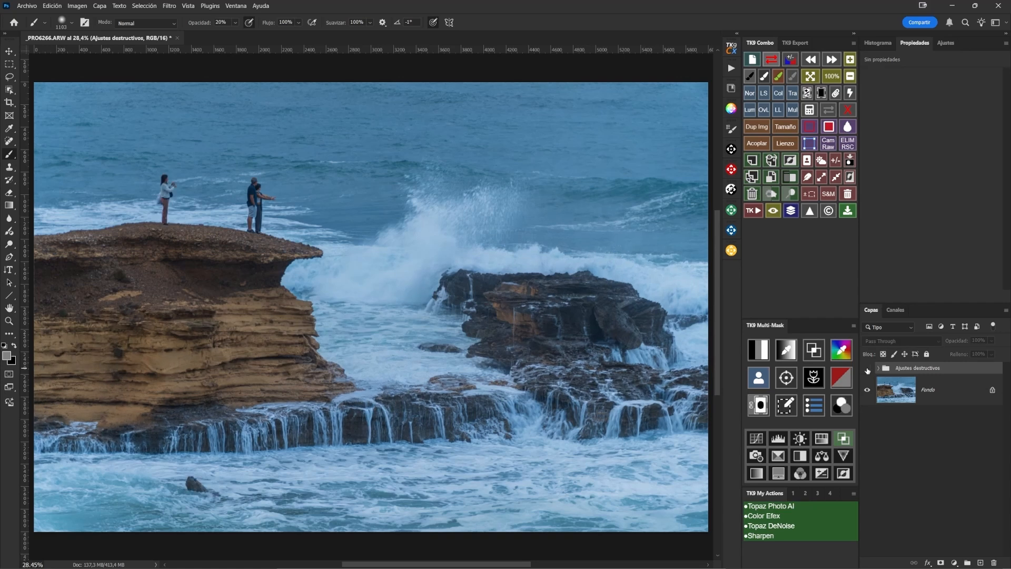
pyautogui.click(867, 368)
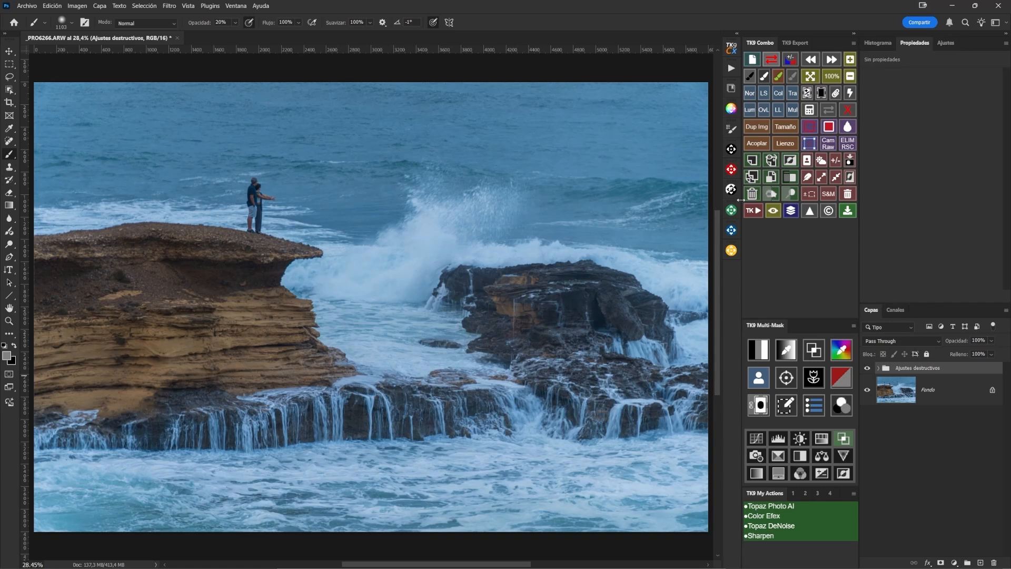
# Add an empty layer above the Ajustes destructivos group and set its blend mode to Superponer
pyautogui.click(751, 160)
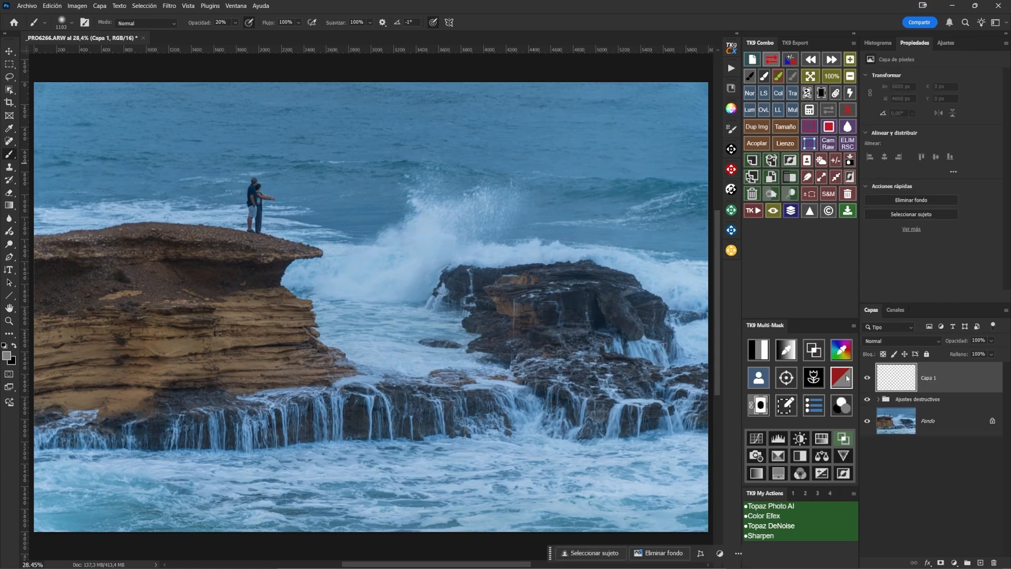
pyautogui.click(892, 342)
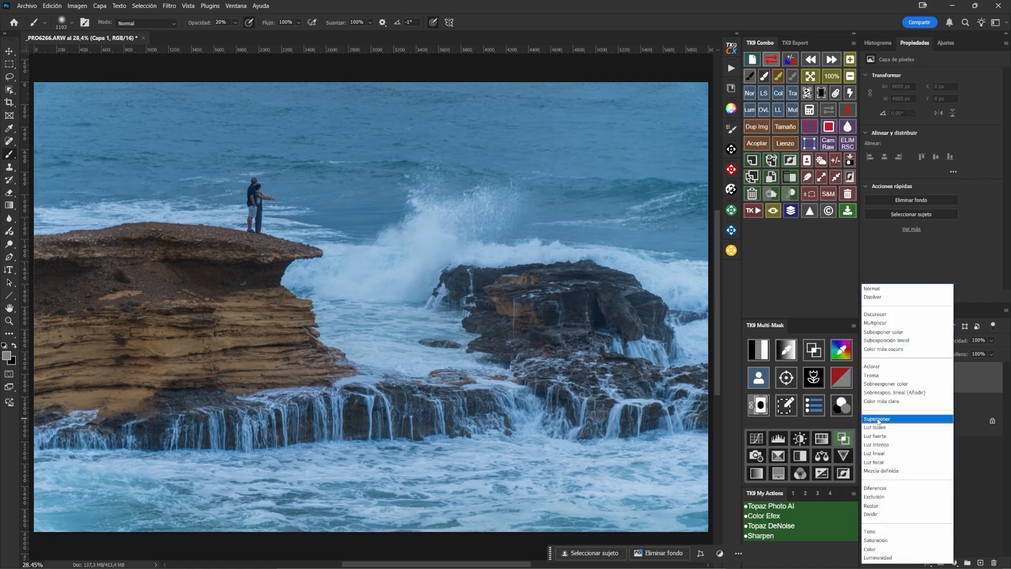
pyautogui.click(887, 419)
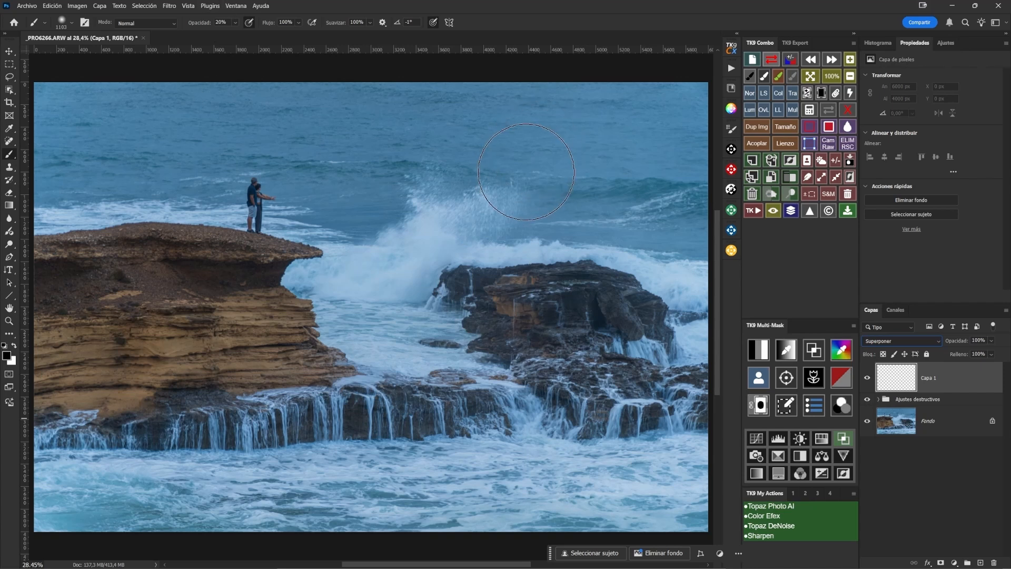
# Enlarge the brush to 2255 px for broad strokes over the whole photo
pyautogui.click(850, 77)
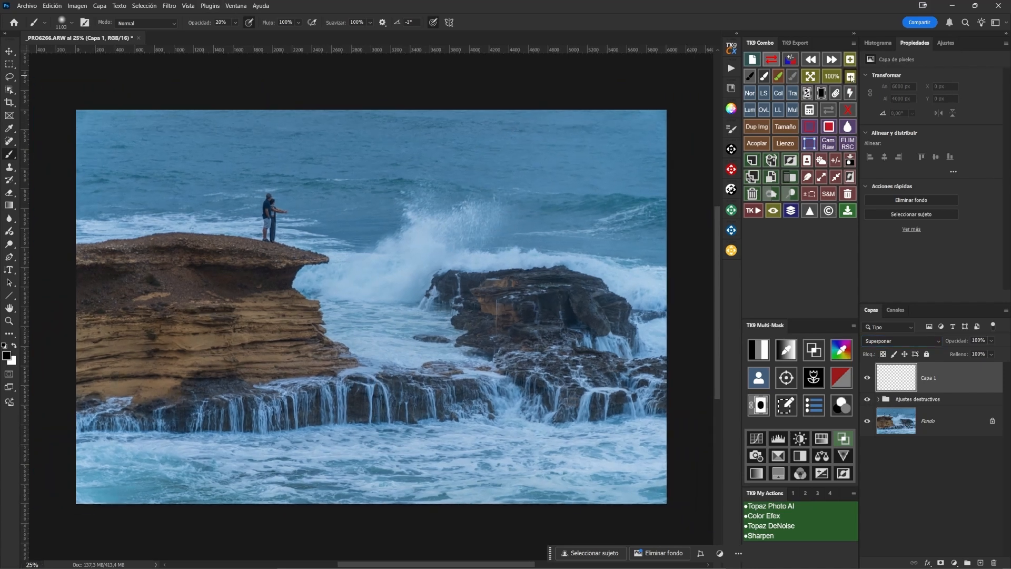
pyautogui.click(849, 77)
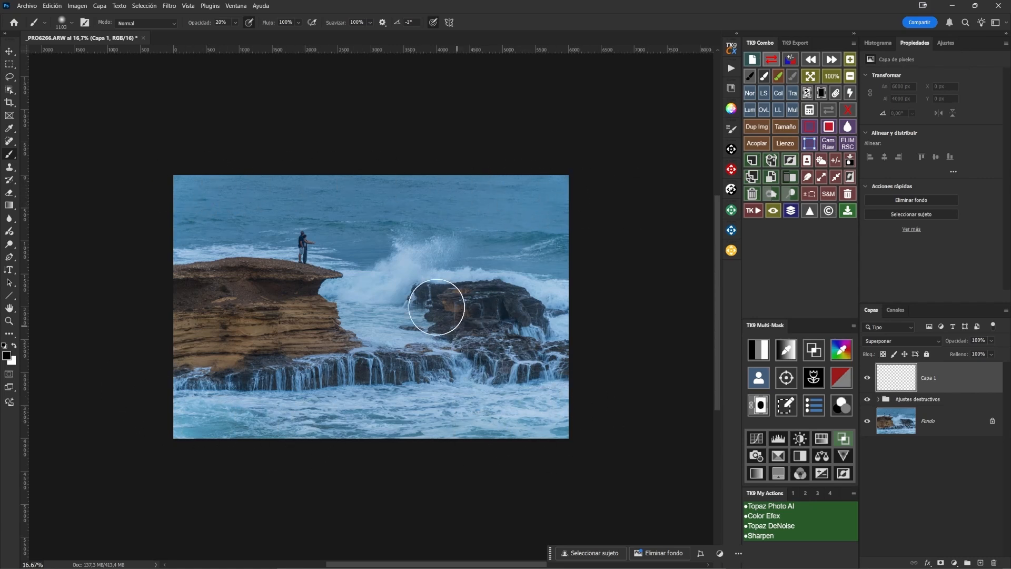
pyautogui.keyDown('alt'); pyautogui.rightClick(417, 302); pyautogui.keyUp('alt')
pyautogui.moveTo(416, 299); pyautogui.dragTo(489, 300)
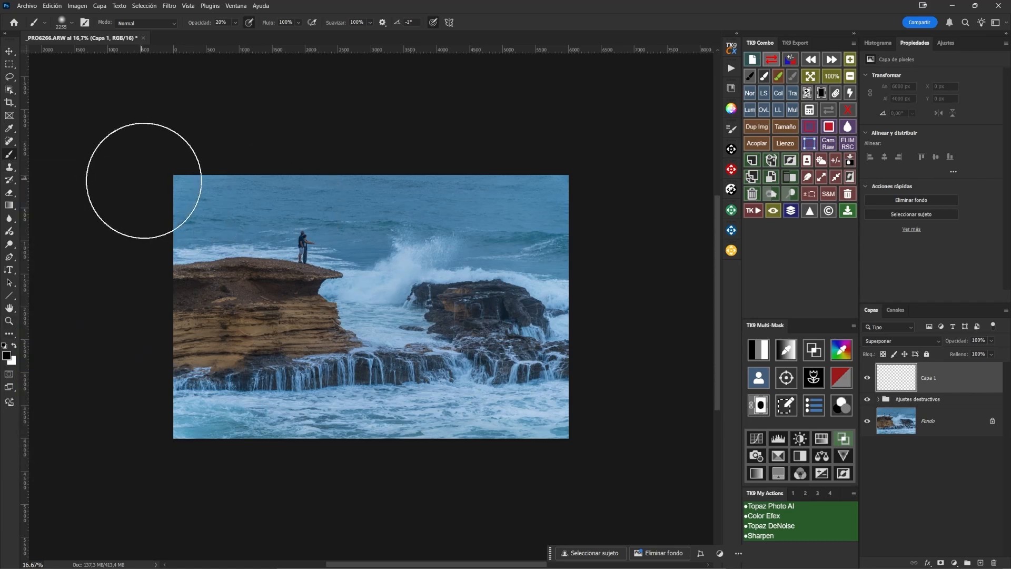
# Try darkening the upper sea on Capa 1 with a black brush at 20% opacity, and undo the strokes
pyautogui.moveTo(239, 192); pyautogui.dragTo(421, 196)
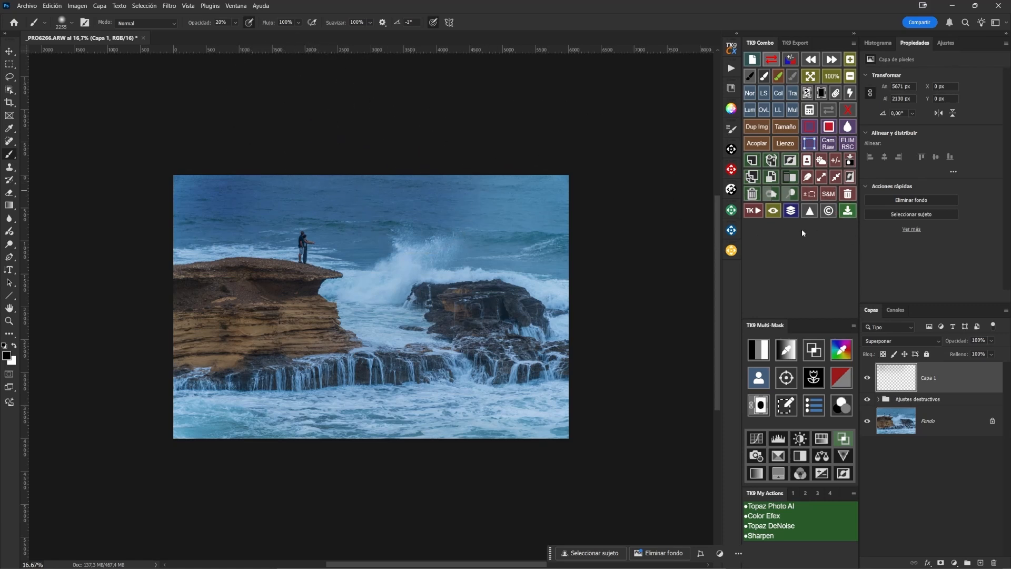
pyautogui.click(810, 59)
pyautogui.click(810, 59)
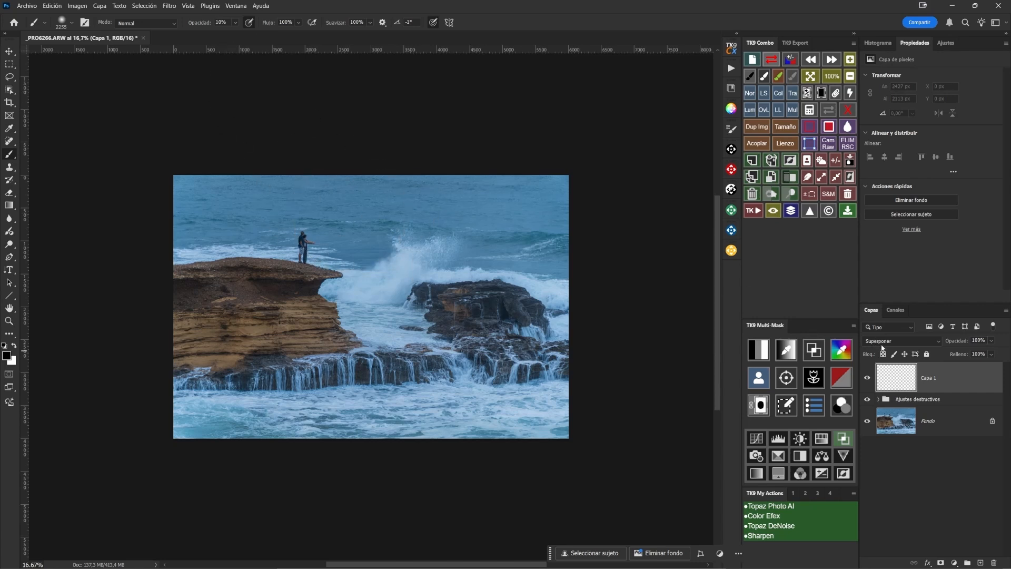
# Change Capa 1 to Luz suave and darken the upper sea and outer edges with black at 10% brush opacity
pyautogui.click(882, 344)
pyautogui.click(884, 427)
pyautogui.moveTo(232, 239); pyautogui.dragTo(182, 174)
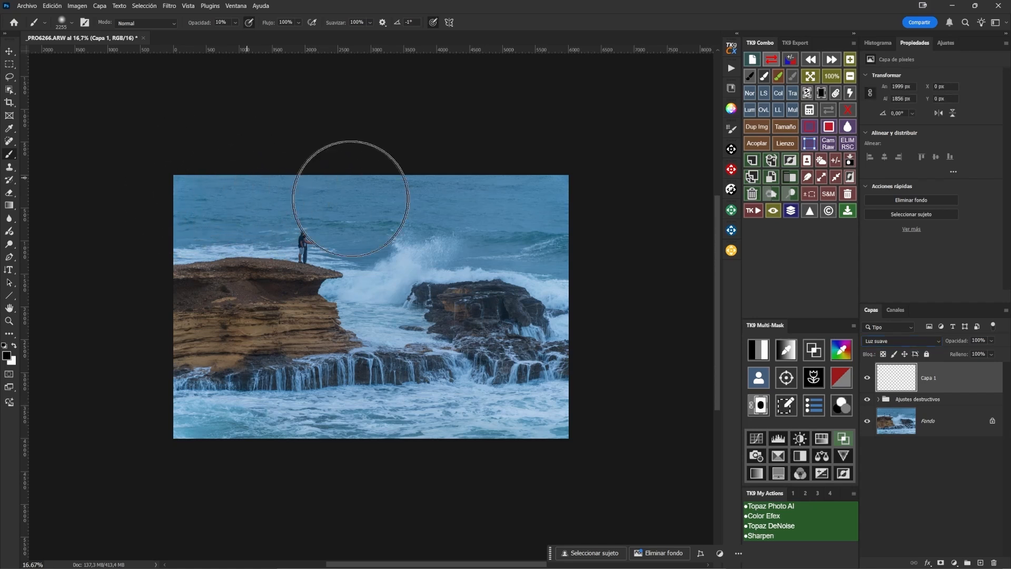
pyautogui.moveTo(476, 190)
pyautogui.mouseDown()
pyautogui.moveTo(524, 187)
pyautogui.moveTo(434, 187)
pyautogui.moveTo(666, 197)
pyautogui.moveTo(515, 197)
pyautogui.moveTo(777, 252)
pyautogui.moveTo(581, 256)
pyautogui.moveTo(554, 247)
pyautogui.moveTo(534, 262)
pyautogui.moveTo(524, 393)
pyautogui.moveTo(539, 337)
pyautogui.moveTo(535, 408)
pyautogui.moveTo(468, 421)
pyautogui.moveTo(499, 420)
pyautogui.moveTo(172, 412)
pyautogui.moveTo(373, 412)
pyautogui.moveTo(292, 407)
pyautogui.moveTo(231, 324)
pyautogui.moveTo(187, 327)
pyautogui.moveTo(295, 338)
pyautogui.moveTo(206, 326)
pyautogui.moveTo(143, 282)
pyautogui.moveTo(159, 248)
pyautogui.moveTo(161, 312)
pyautogui.moveTo(182, 218)
pyautogui.moveTo(234, 289)
pyautogui.moveTo(242, 249)
pyautogui.moveTo(223, 305)
pyautogui.moveTo(253, 337)
pyautogui.moveTo(629, 374)
pyautogui.moveTo(493, 369)
pyautogui.moveTo(617, 354)
pyautogui.moveTo(492, 333)
pyautogui.moveTo(550, 337)
pyautogui.moveTo(537, 325)
pyautogui.moveTo(547, 302)
pyautogui.moveTo(501, 237)
pyautogui.moveTo(454, 198)
pyautogui.moveTo(668, 209)
pyautogui.moveTo(416, 205)
pyautogui.moveTo(716, 205)
pyautogui.moveTo(553, 169)
pyautogui.moveTo(363, 190)
pyautogui.moveTo(202, 187)
pyautogui.moveTo(492, 199)
pyautogui.moveTo(233, 166)
pyautogui.moveTo(339, 156)
pyautogui.moveTo(211, 148)
pyautogui.moveTo(647, 162)
pyautogui.mouseUp()
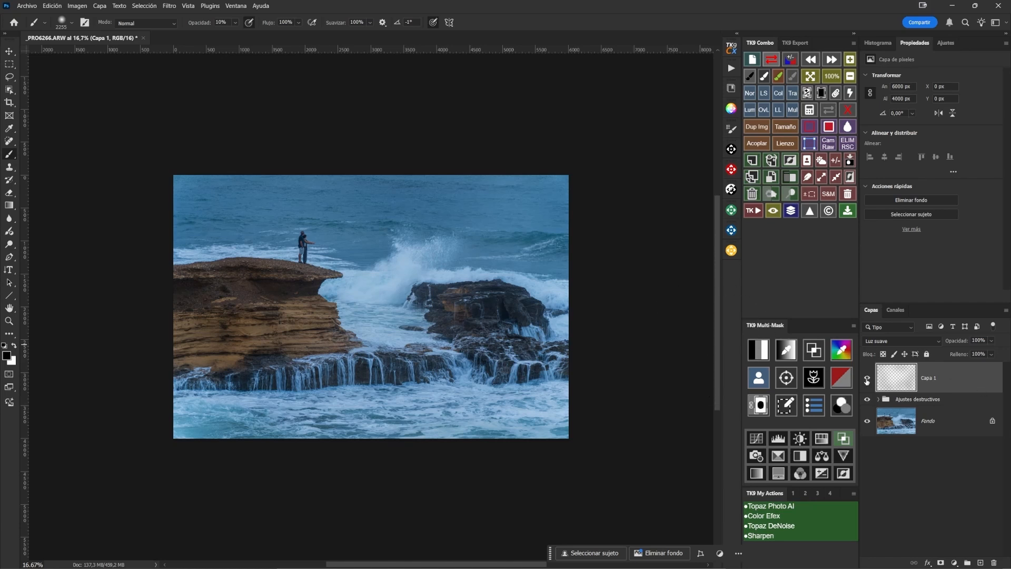
# Compare the photo with and without the edge darkening on Capa 1
pyautogui.click(867, 379)
pyautogui.click(868, 379)
pyautogui.click(867, 379)
pyautogui.click(867, 379)
# Generate a luminosity mask of the photo and choose the darks 3 mask to isolate the rocks
pyautogui.click(820, 92)
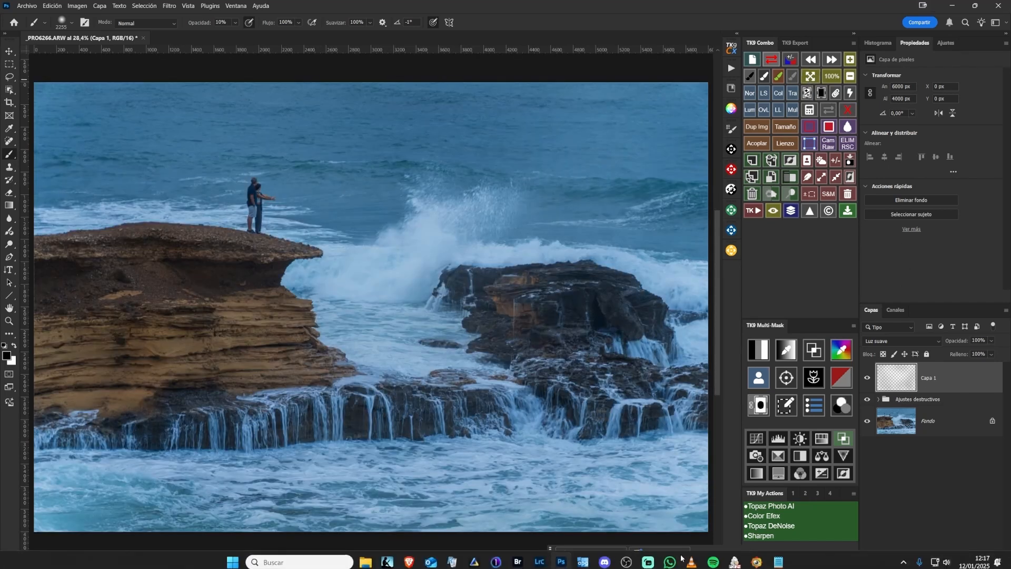
pyautogui.click(754, 351)
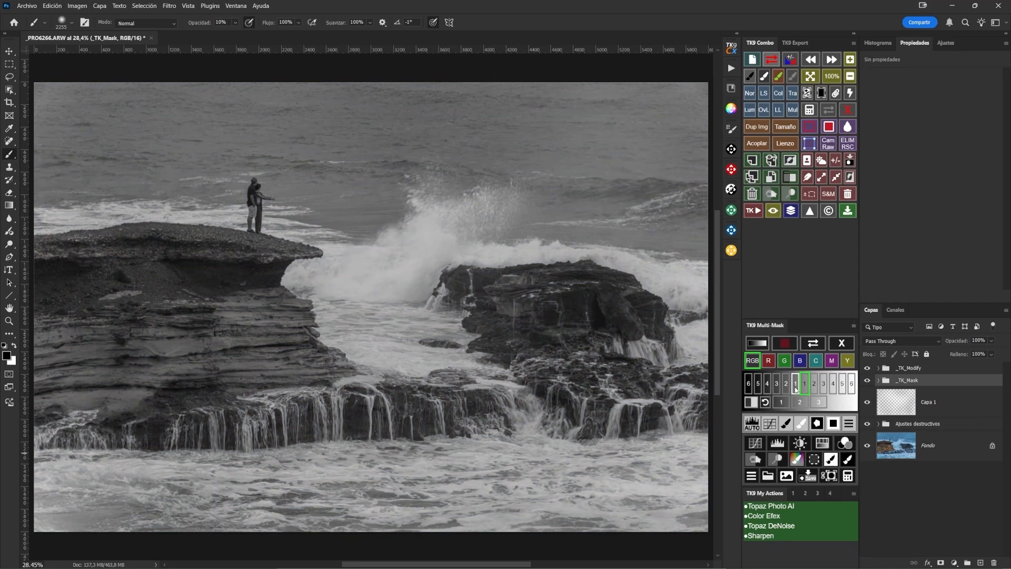
pyautogui.click(795, 385)
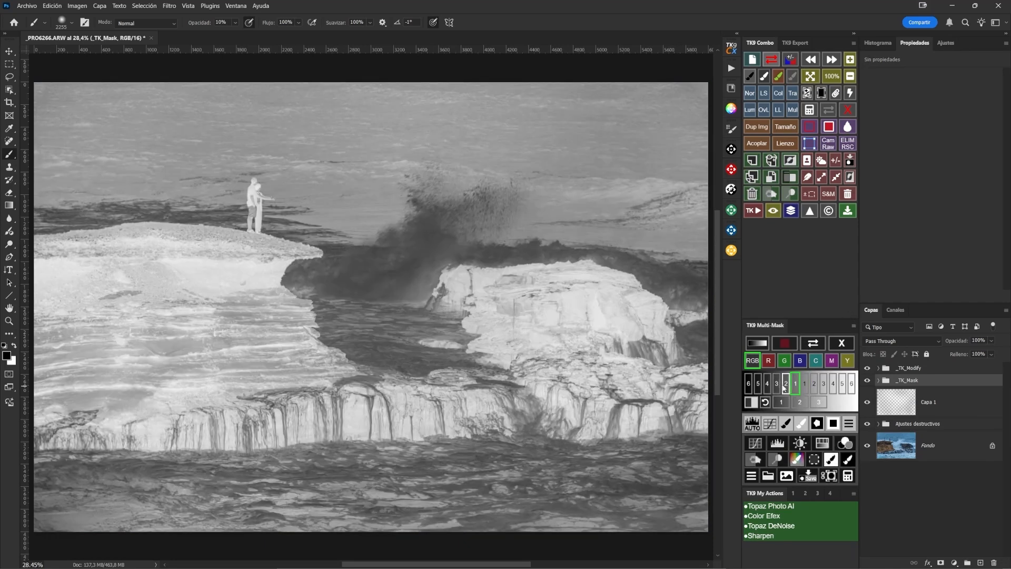
pyautogui.click(785, 384)
pyautogui.click(779, 386)
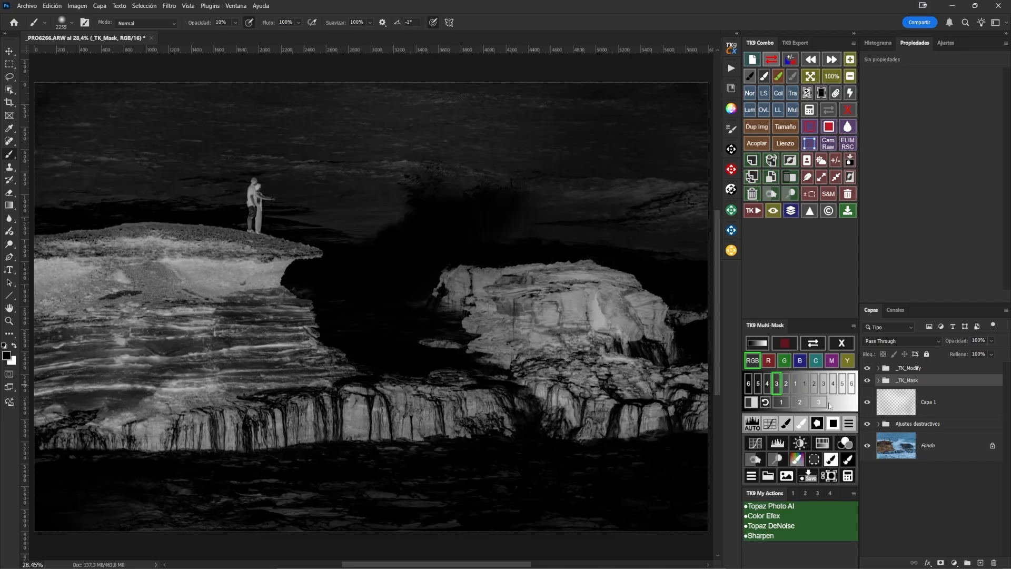
# Brighten the darks mask with Levels, using a white input of 198 and midtones of 1,00, and load it as a selection
pyautogui.click(758, 425)
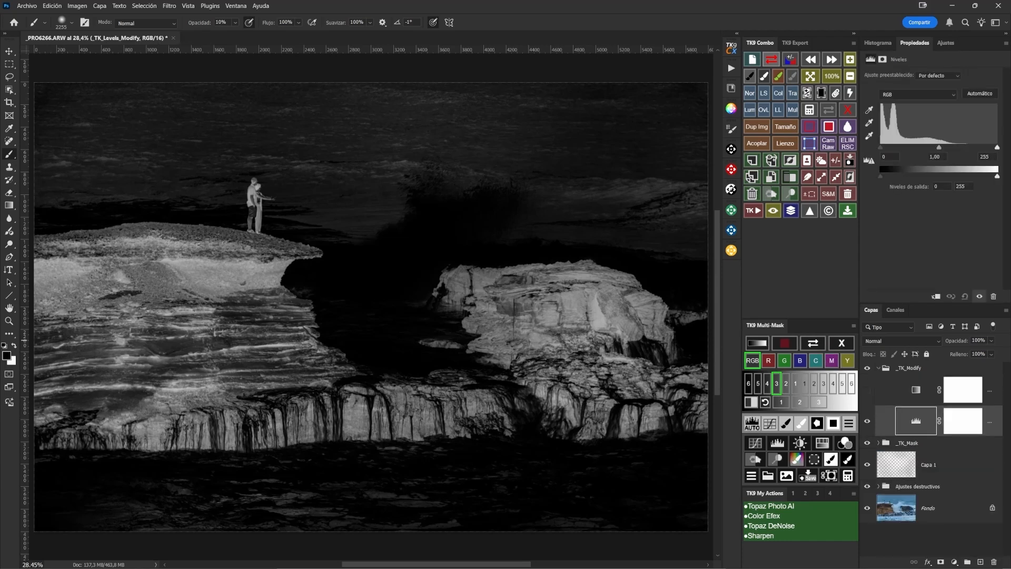
pyautogui.moveTo(997, 152); pyautogui.dragTo(983, 154)
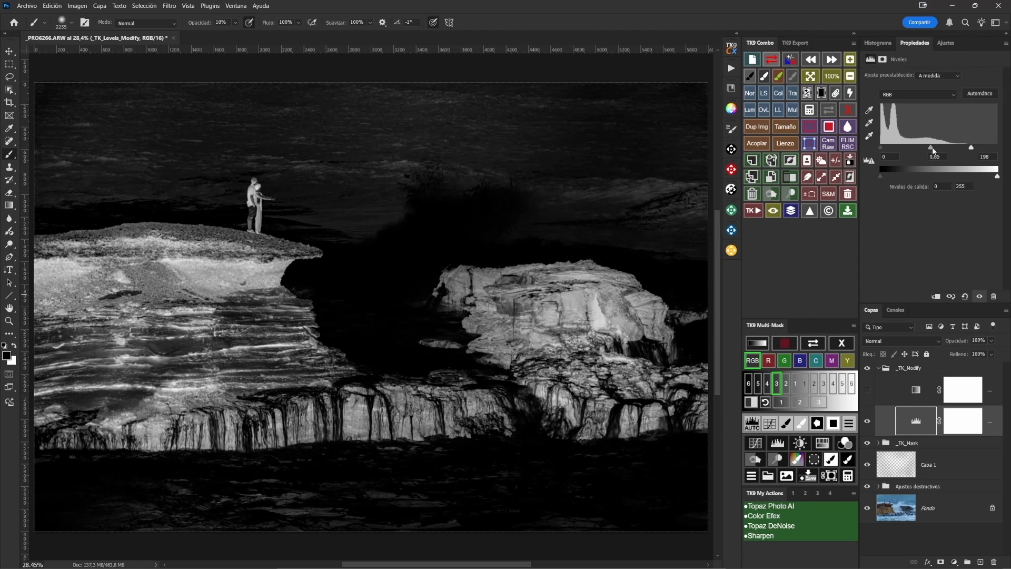
pyautogui.moveTo(931, 150); pyautogui.dragTo(928, 151)
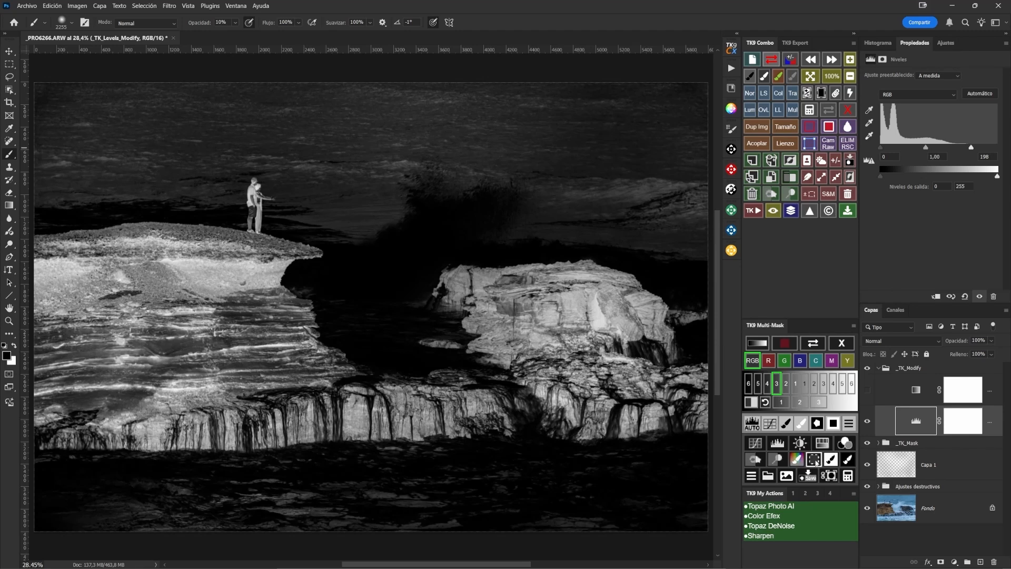
pyautogui.click(814, 459)
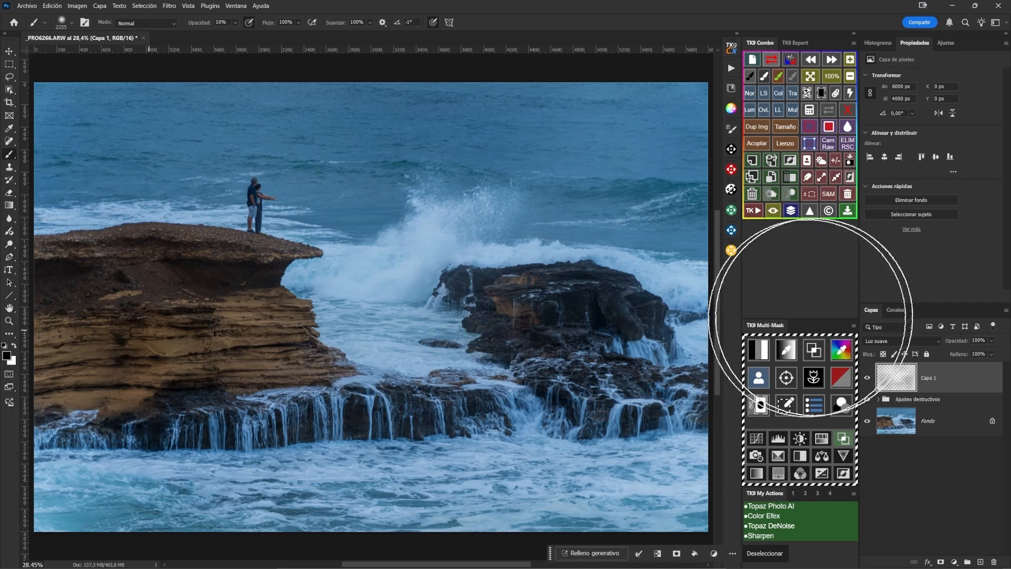
# Compare the rocks and cliff with and without the shadows painted on Capa 1
pyautogui.click(867, 378)
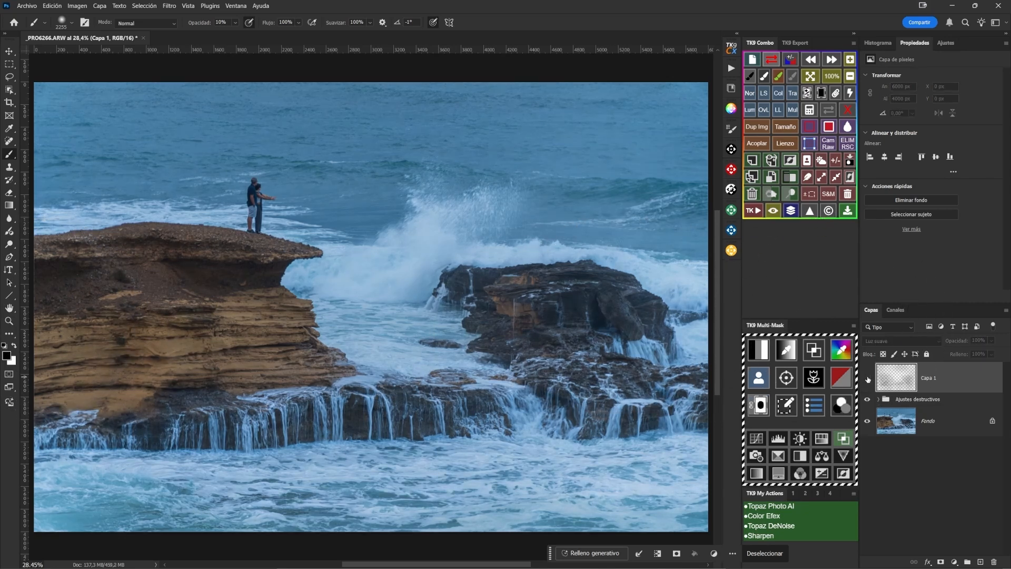
pyautogui.click(867, 378)
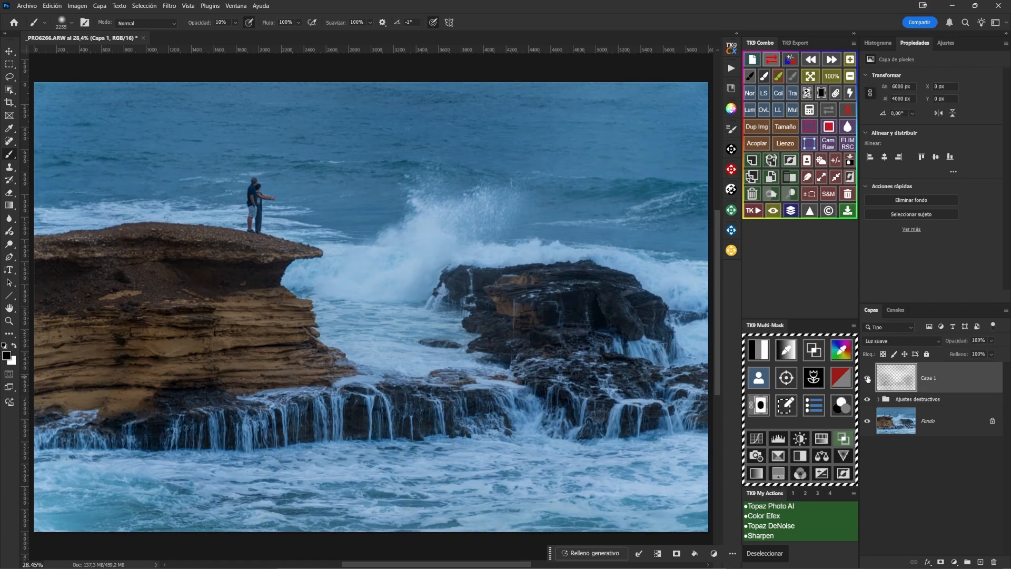
pyautogui.click(868, 378)
pyautogui.click(867, 378)
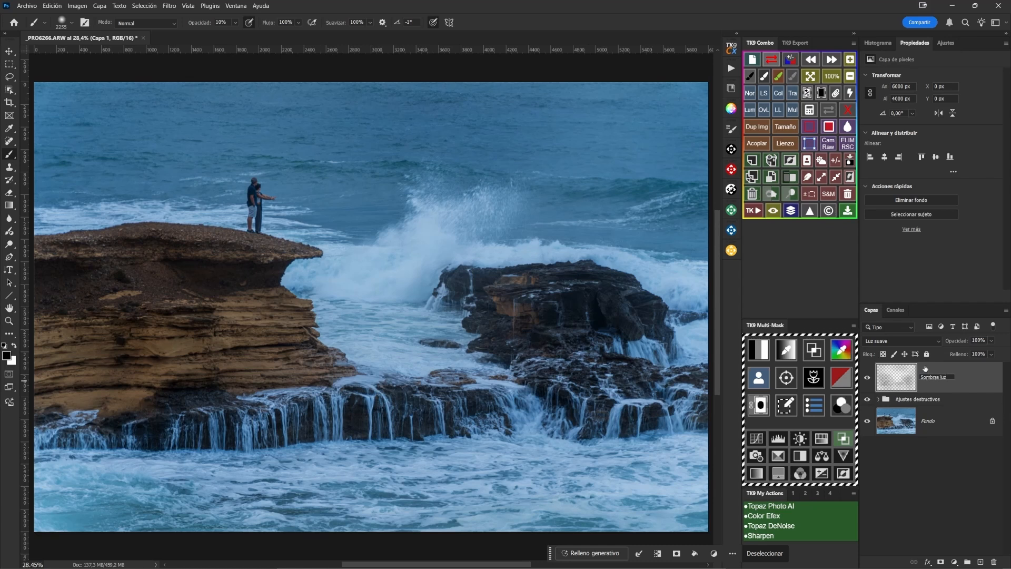
# Rename Capa 1 as Sombras luz suave and clear the active selection
pyautogui.write('su')
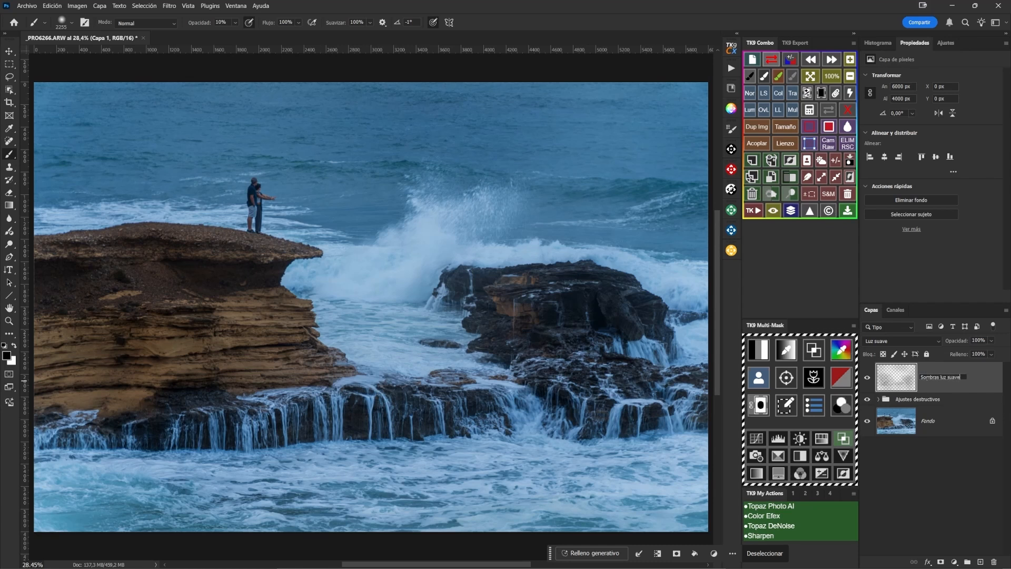
pyautogui.write('ave')
pyautogui.press('Return')
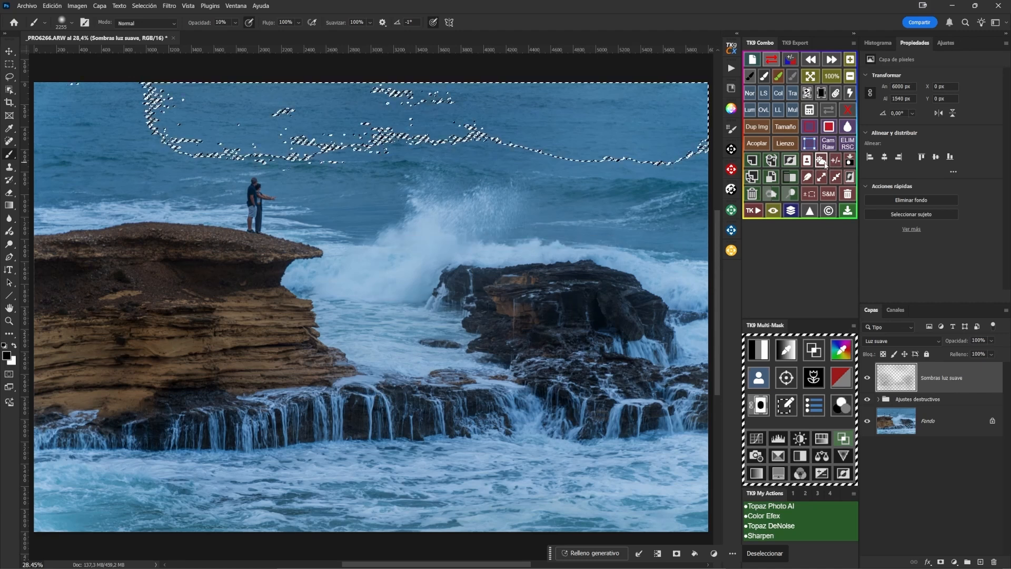
pyautogui.click(835, 162)
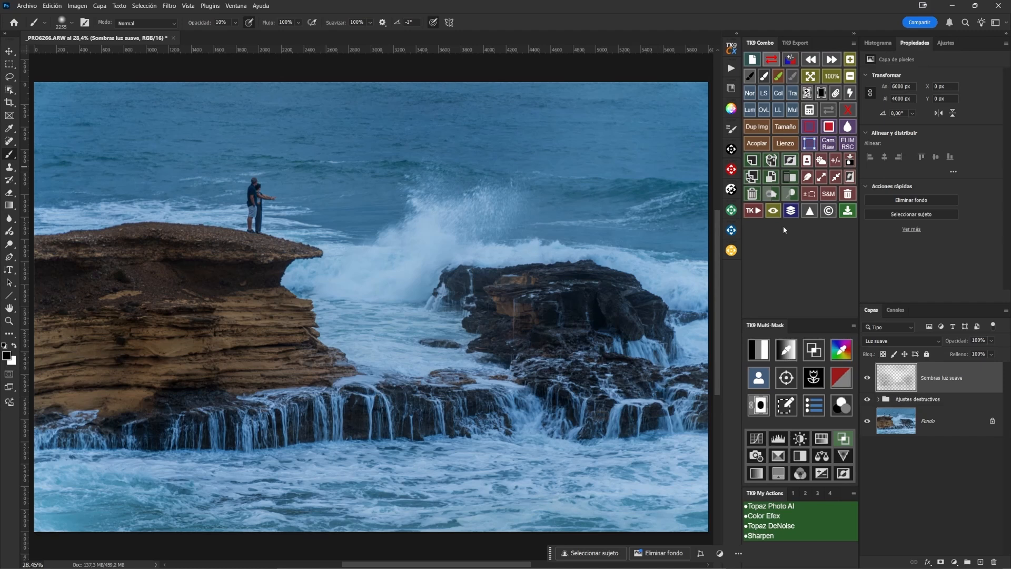
# Add an empty layer named Luces luz suave in Luz suave blend mode and make white the foreground colour
pyautogui.click(752, 161)
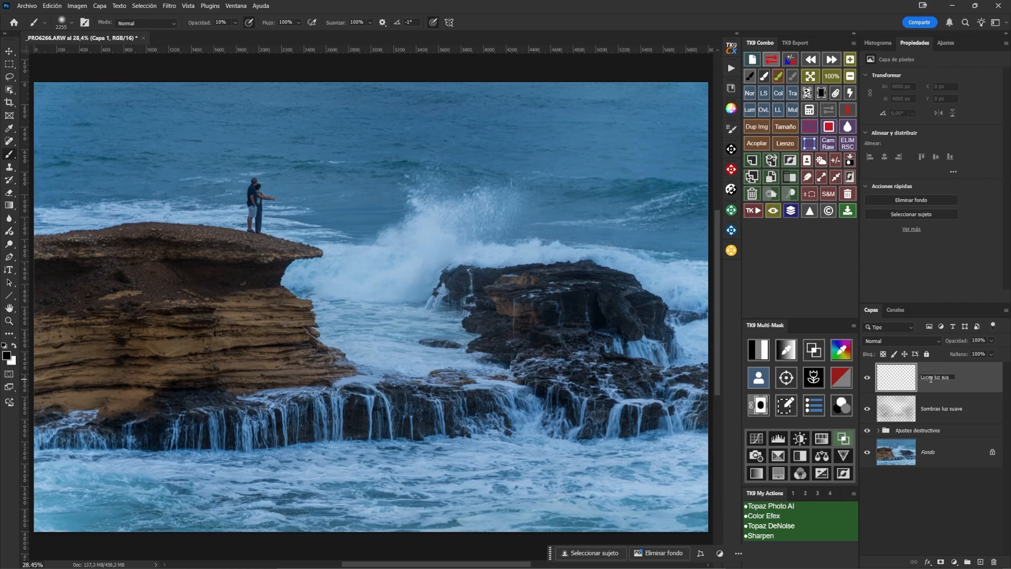
pyautogui.press('Return')
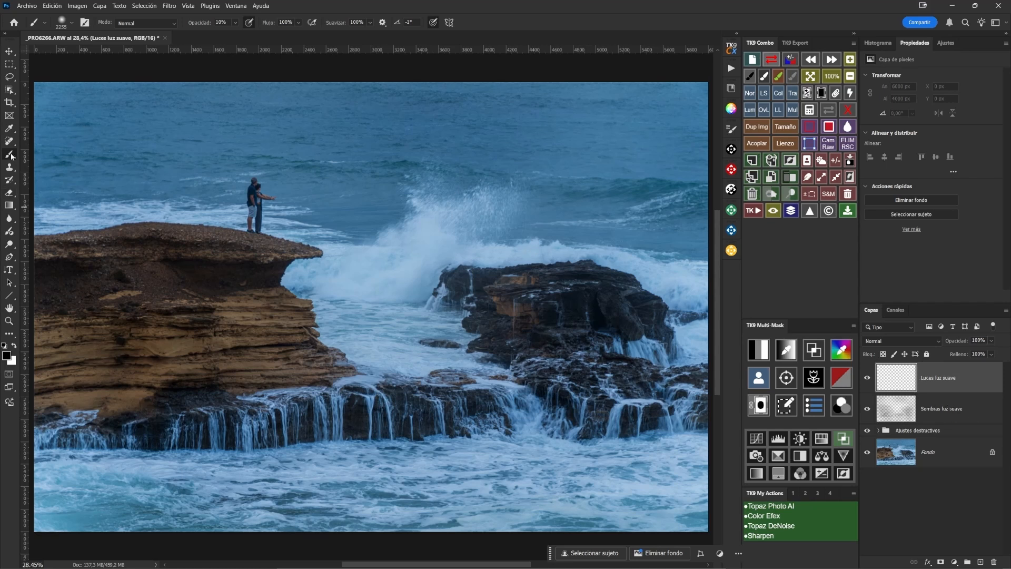
pyautogui.click(14, 347)
pyautogui.click(873, 340)
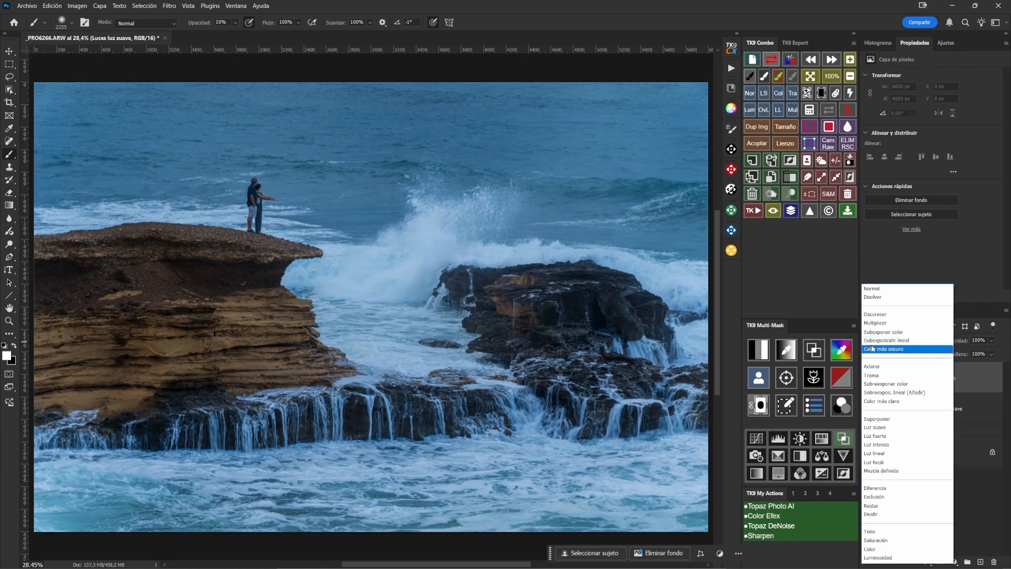
pyautogui.click(875, 428)
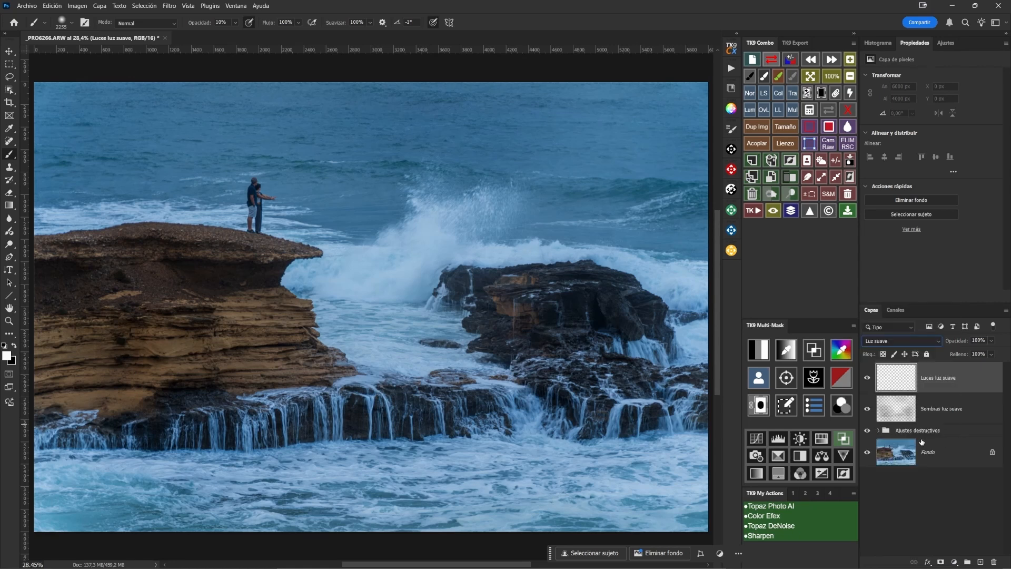
# Build a Lights 2 luminosity mask, adjust it with Levels at midtones 0,79 and white input 178, and load it as a selection
pyautogui.click(760, 350)
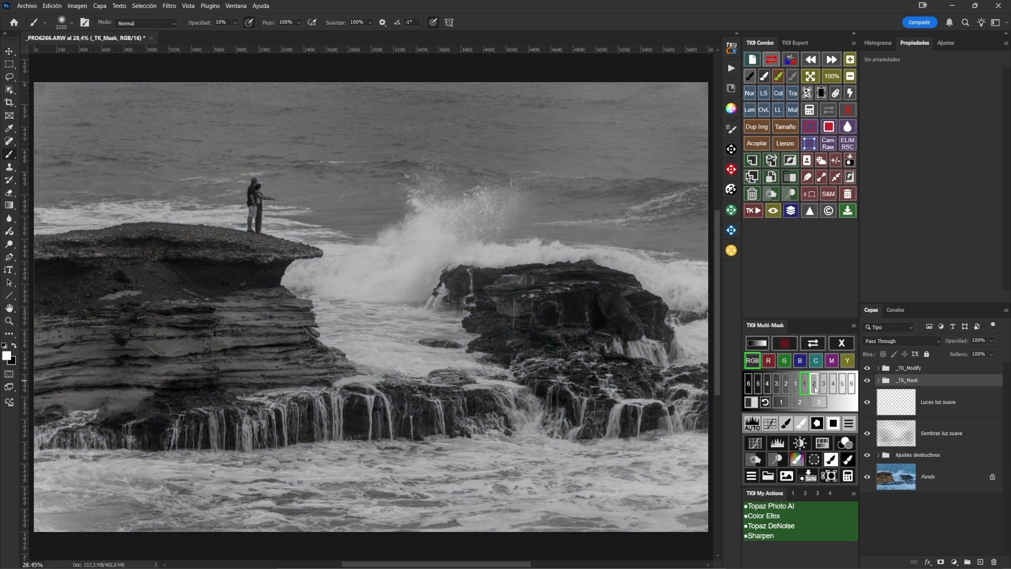
pyautogui.click(814, 384)
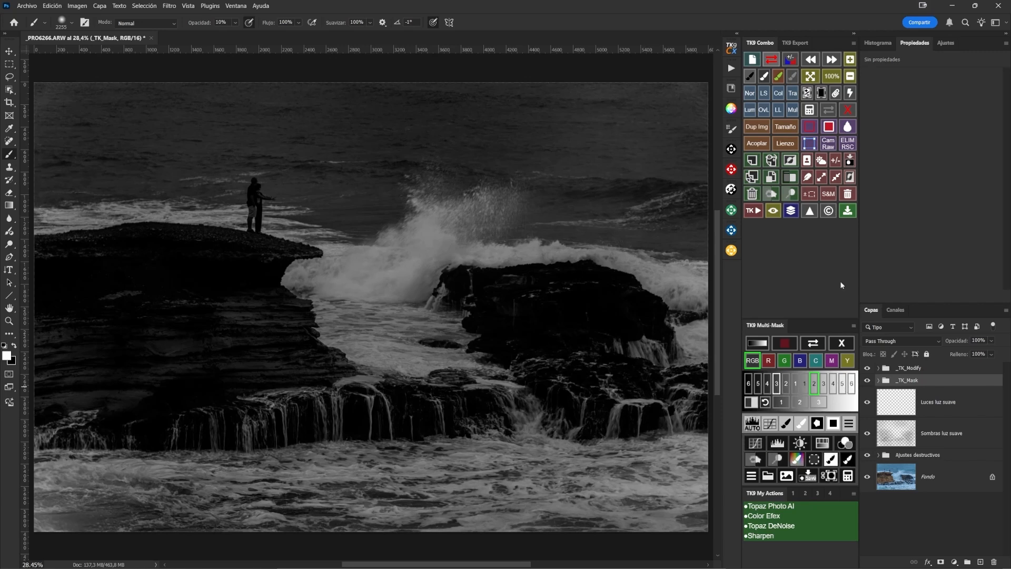
pyautogui.moveTo(996, 149); pyautogui.dragTo(924, 152)
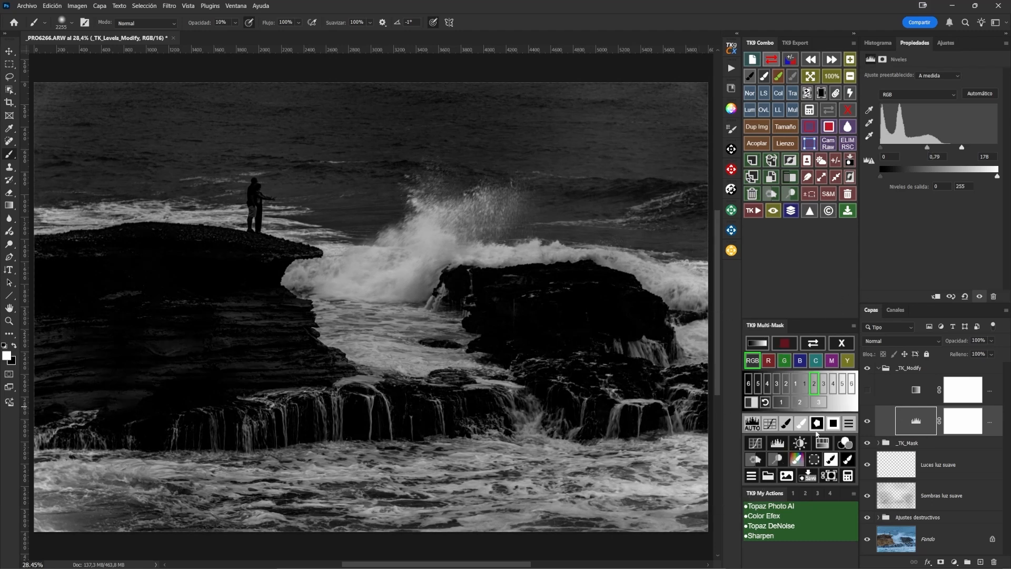
pyautogui.click(816, 458)
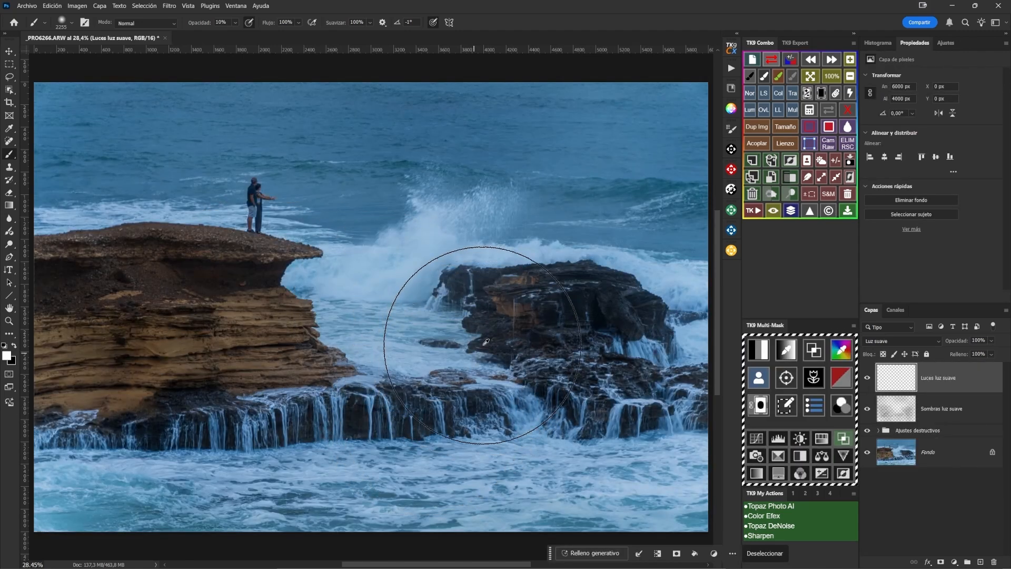
# Reduce the brush to 1119 px and paint white highlights over the breaking wave and the lower waterfalls on Luces luz suave
pyautogui.keyDown('alt'); pyautogui.rightClick(399, 357); pyautogui.keyUp('alt')
pyautogui.moveTo(453, 242)
pyautogui.mouseDown()
pyautogui.moveTo(487, 208)
pyautogui.moveTo(383, 255)
pyautogui.moveTo(495, 225)
pyautogui.moveTo(449, 240)
pyautogui.moveTo(436, 228)
pyautogui.moveTo(470, 226)
pyautogui.moveTo(361, 278)
pyautogui.moveTo(436, 234)
pyautogui.moveTo(366, 291)
pyautogui.moveTo(345, 279)
pyautogui.moveTo(655, 272)
pyautogui.moveTo(614, 275)
pyautogui.moveTo(762, 292)
pyautogui.moveTo(687, 290)
pyautogui.moveTo(675, 303)
pyautogui.moveTo(669, 395)
pyautogui.moveTo(651, 327)
pyautogui.moveTo(645, 362)
pyautogui.moveTo(685, 421)
pyautogui.moveTo(260, 417)
pyautogui.moveTo(354, 413)
pyautogui.moveTo(325, 423)
pyautogui.moveTo(138, 434)
pyautogui.mouseUp()
pyautogui.moveTo(25, 427); pyautogui.dragTo(214, 415)
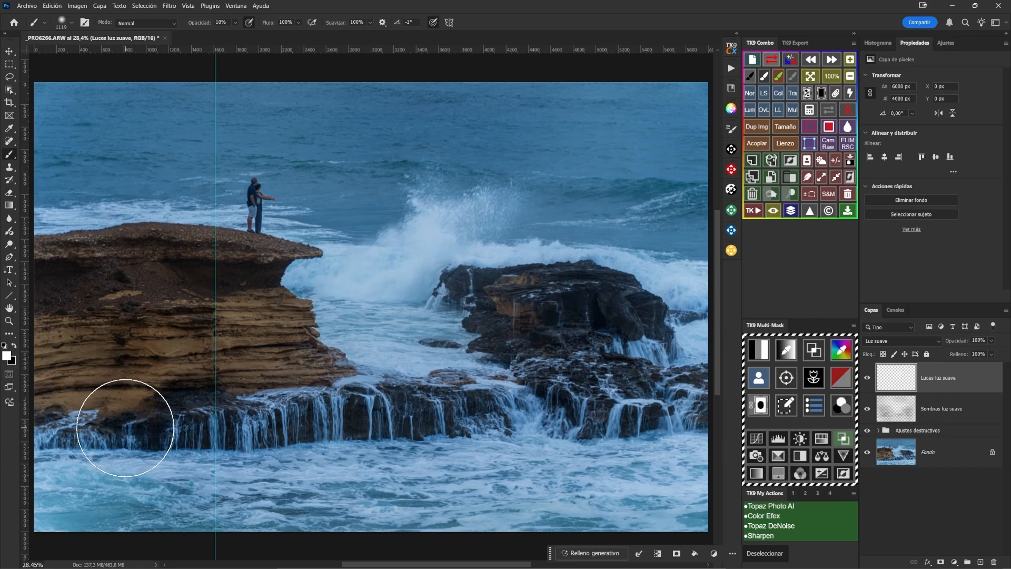
pyautogui.click(8, 53)
pyautogui.moveTo(216, 71); pyautogui.dragTo(127, 50)
pyautogui.click(124, 176)
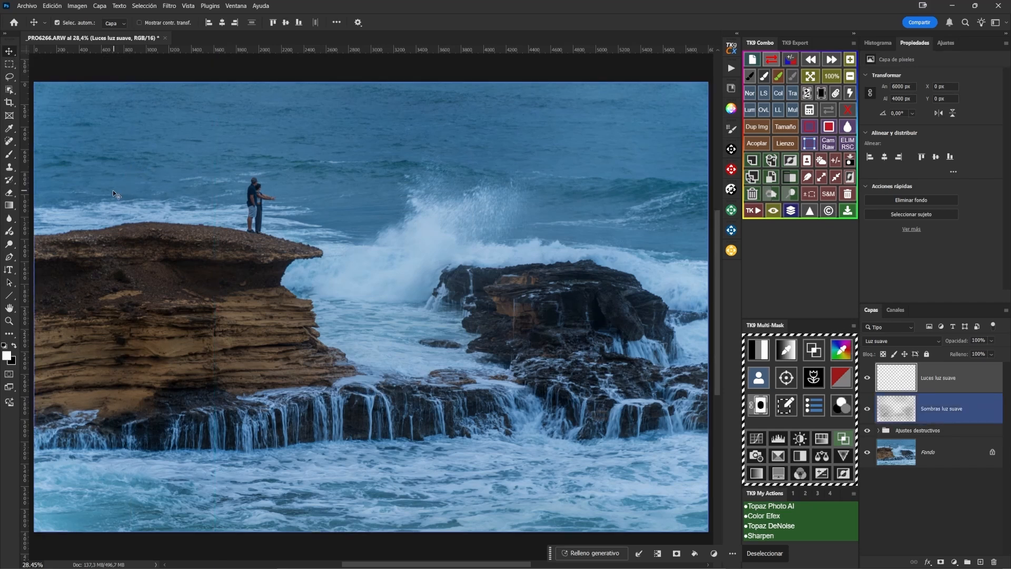
pyautogui.press('b')
pyautogui.hotkey('alt', ']')
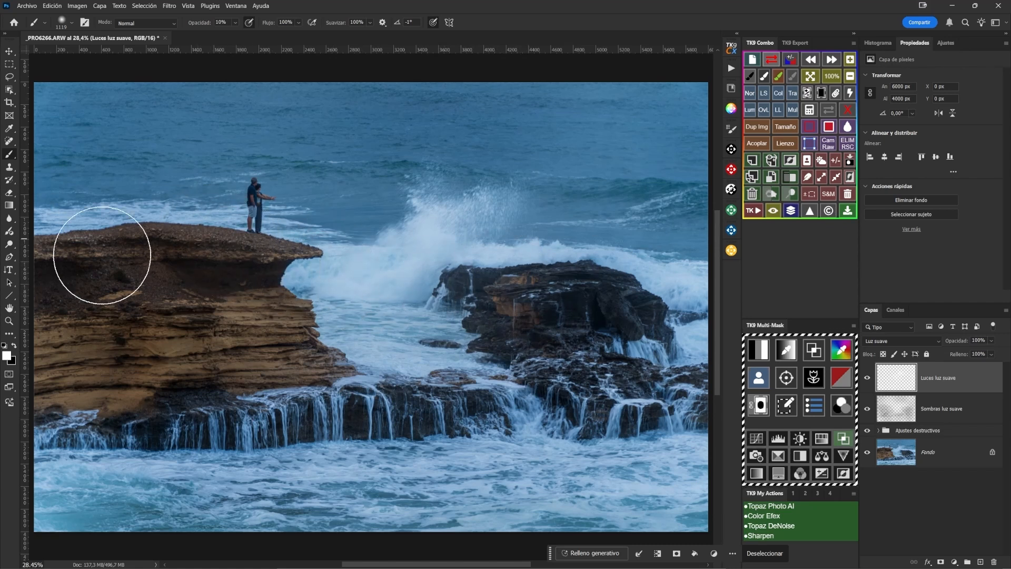
# Paint white highlights over the ochre rock layers of the cliff on Luces luz suave
pyautogui.moveTo(121, 345)
pyautogui.mouseDown()
pyautogui.moveTo(82, 349)
pyautogui.moveTo(140, 361)
pyautogui.mouseUp()
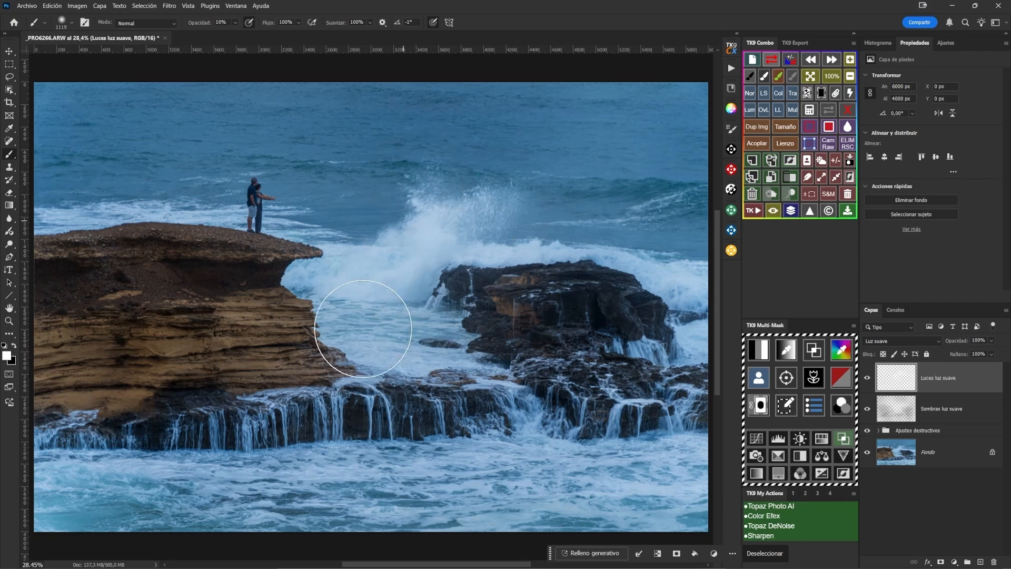
# Compare the photo with and without the highlights painted on Luces luz suave
pyautogui.click(867, 378)
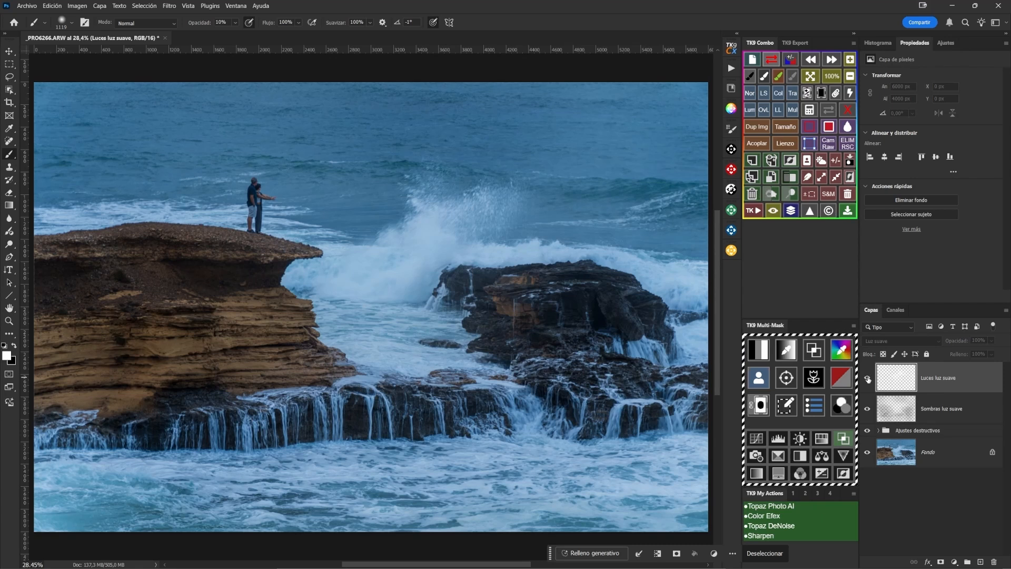
pyautogui.click(868, 378)
pyautogui.click(868, 378)
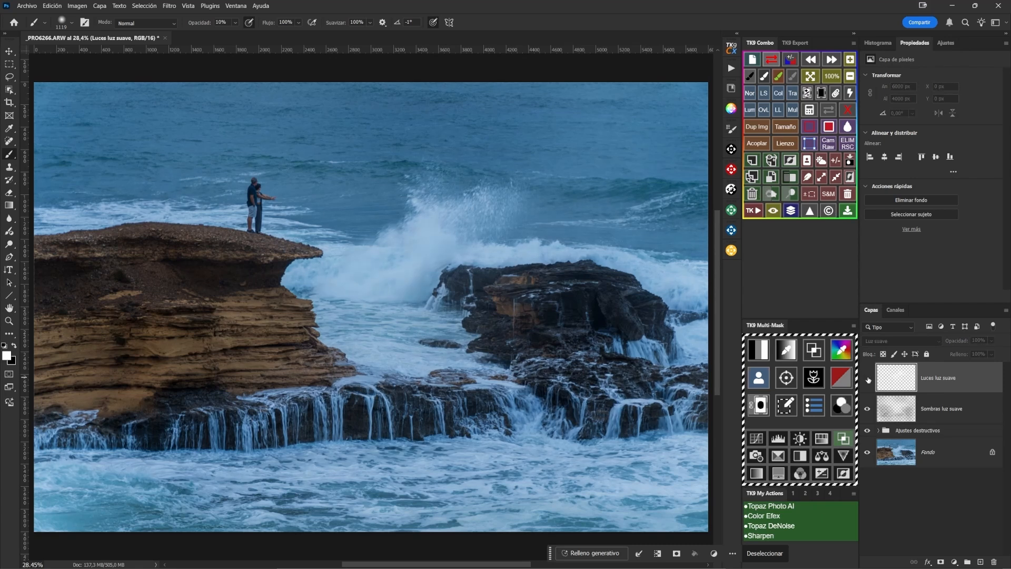
pyautogui.click(868, 378)
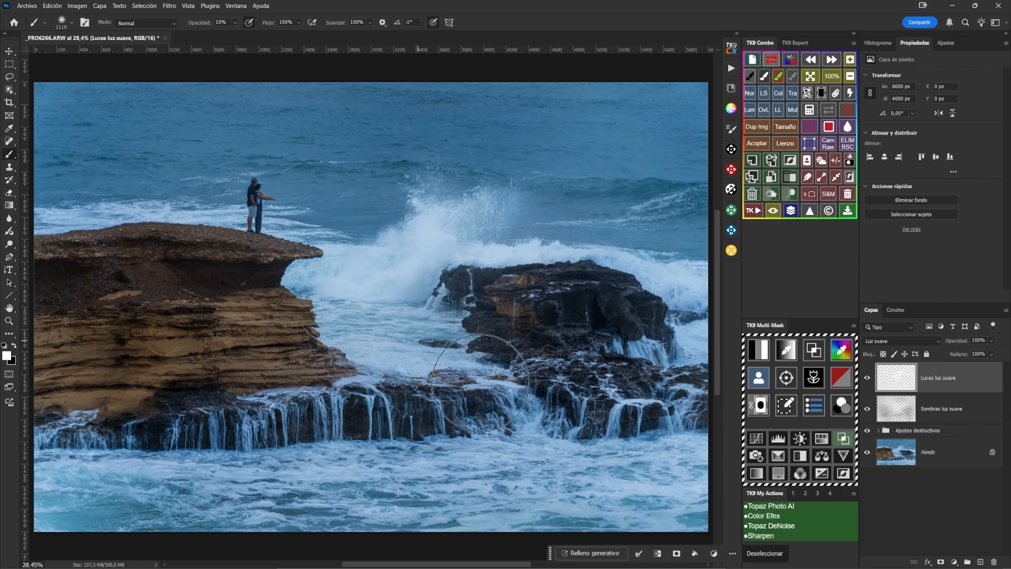
pyautogui.click(866, 378)
pyautogui.click(867, 378)
pyautogui.click(868, 378)
pyautogui.click(868, 379)
pyautogui.click(869, 380)
pyautogui.click(869, 380)
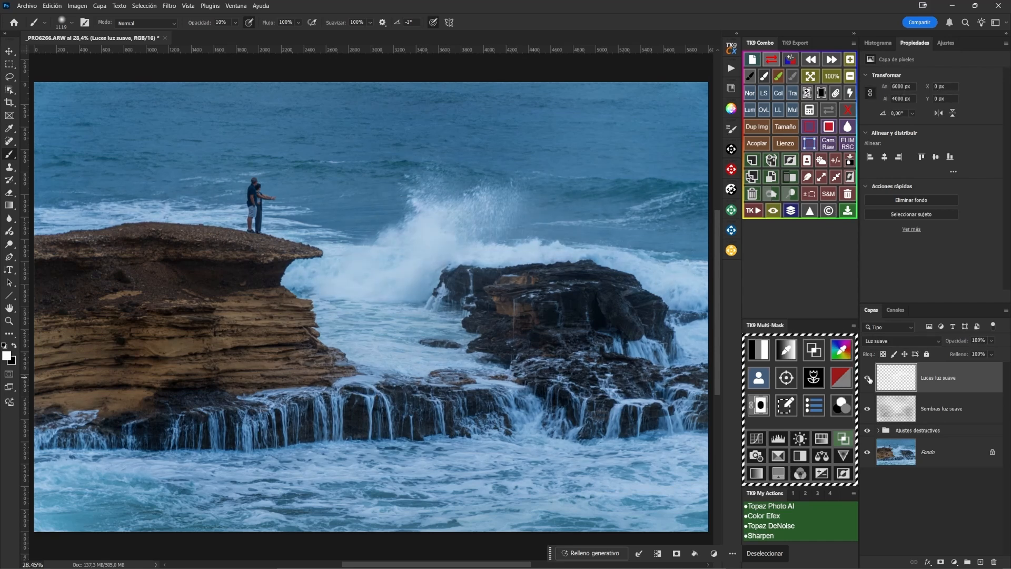
pyautogui.click(869, 379)
pyautogui.click(868, 379)
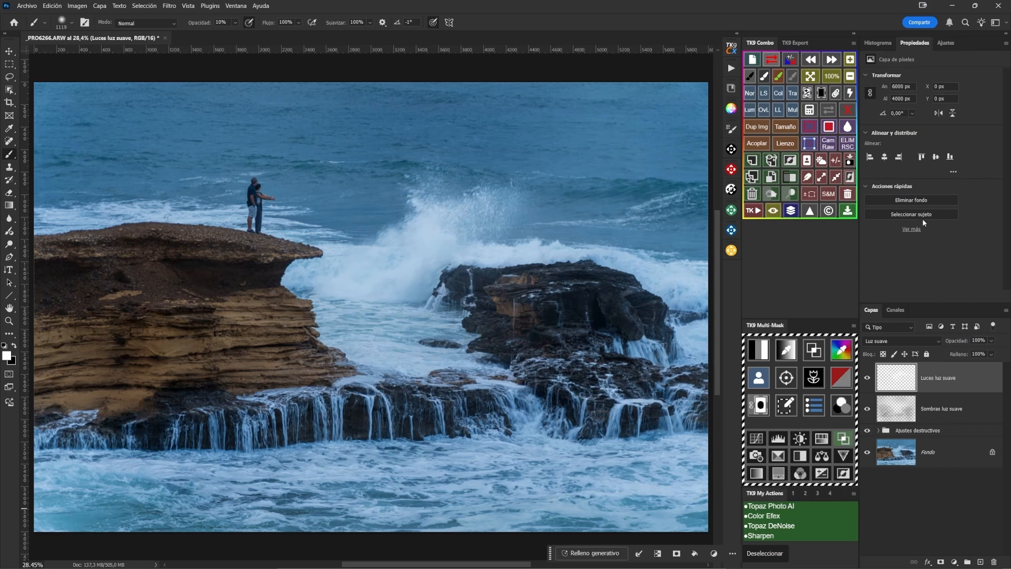
# Clear the selection and add a Curves adjustment layer that darkens the image, with a curve point at input 168 and output 150
pyautogui.click(822, 160)
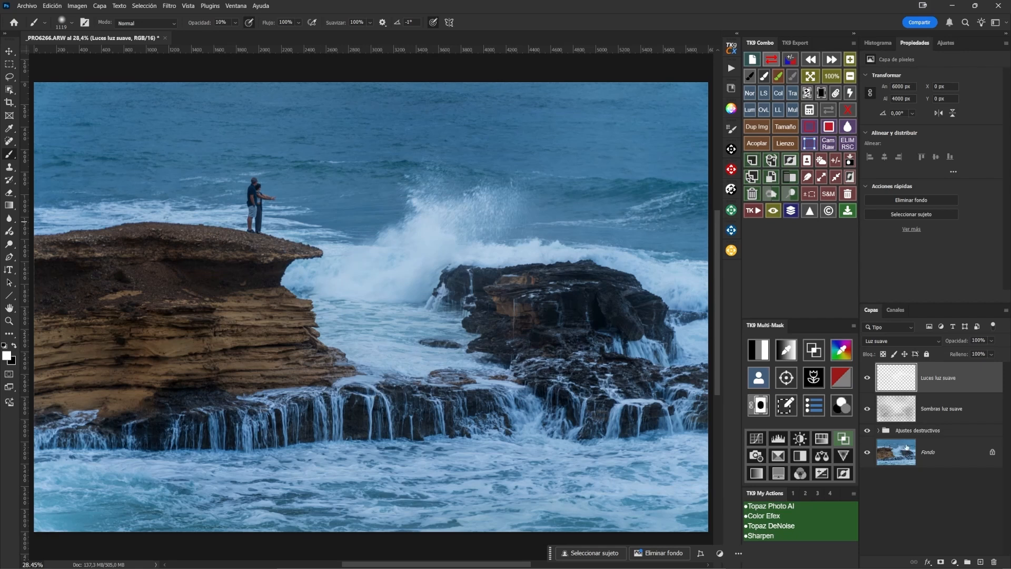
pyautogui.click(954, 562)
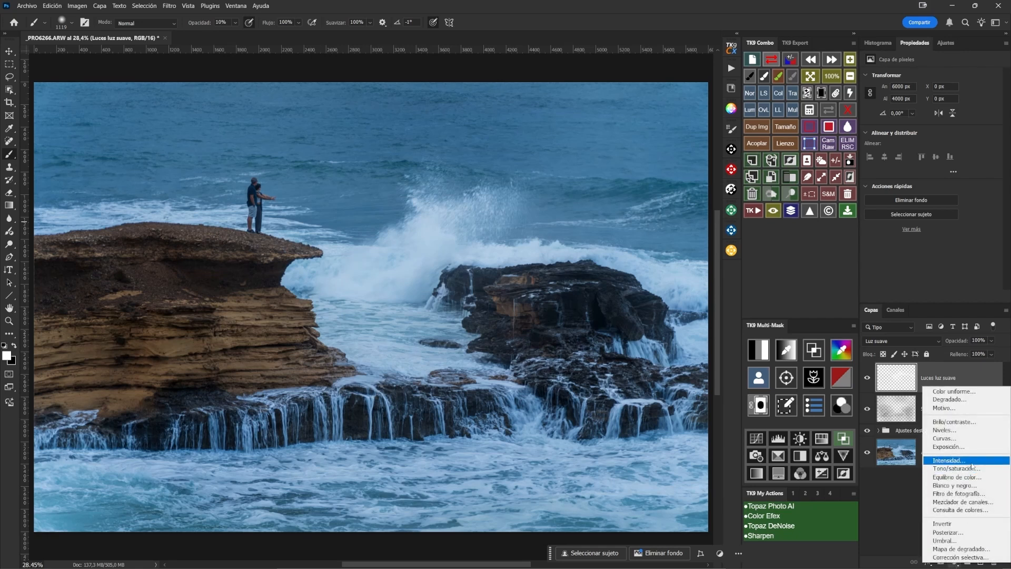
pyautogui.click(953, 439)
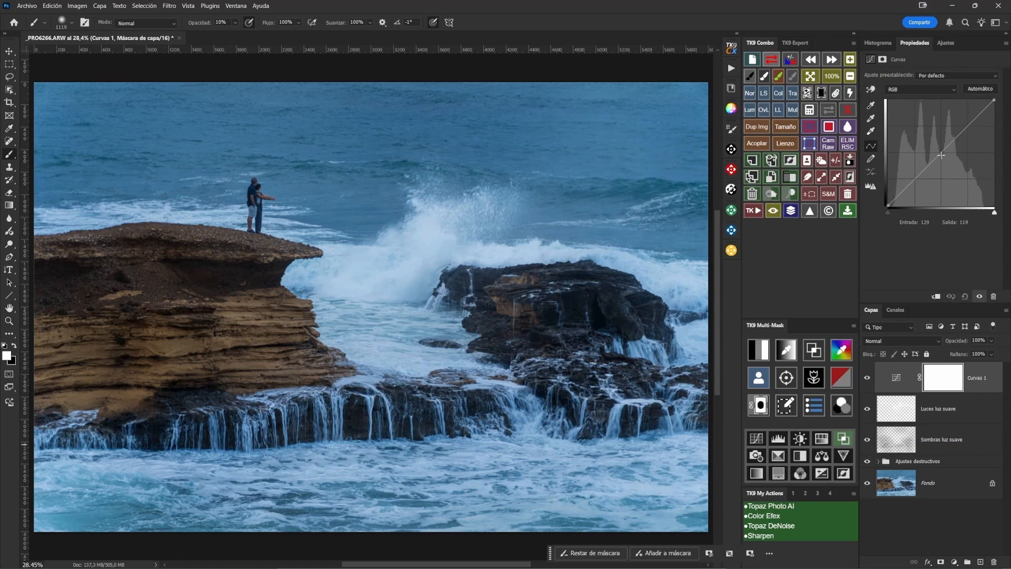
pyautogui.click(956, 137)
pyautogui.moveTo(955, 138); pyautogui.dragTo(957, 143)
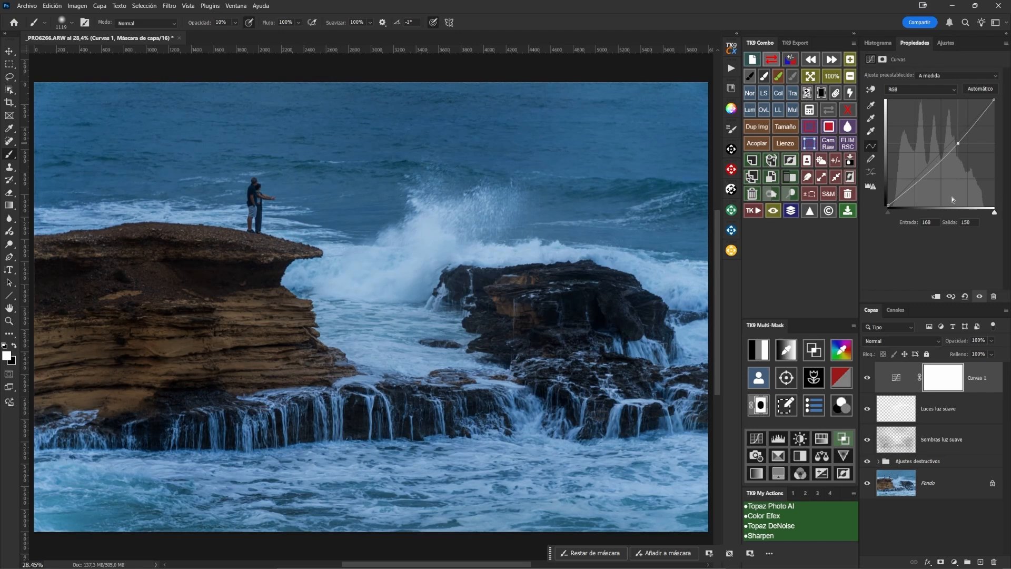
# Hide the Curves darkening with a black mask and paint it back along the photo's upper and lower edges at 20% brush opacity
pyautogui.click(821, 93)
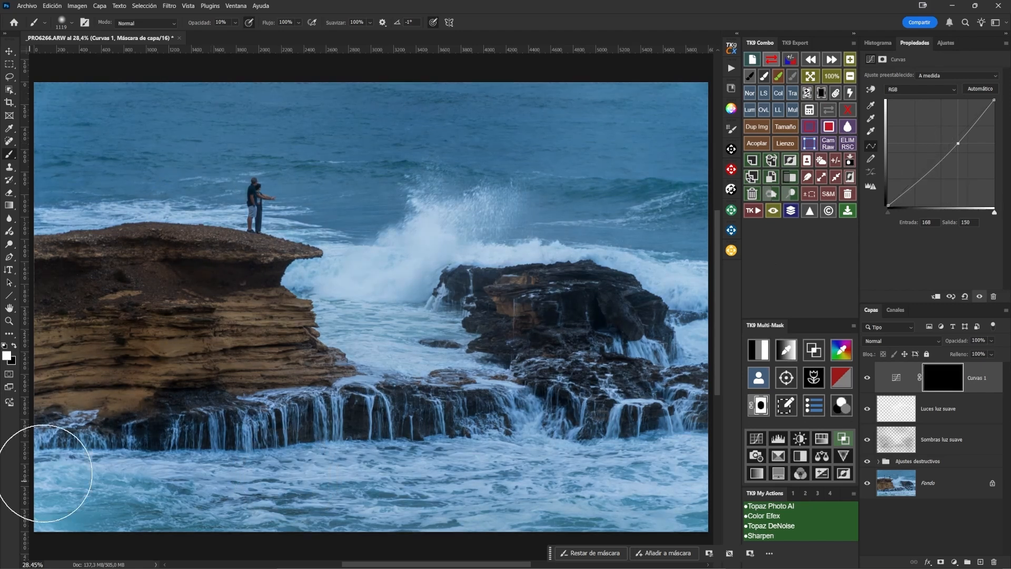
pyautogui.press('2')
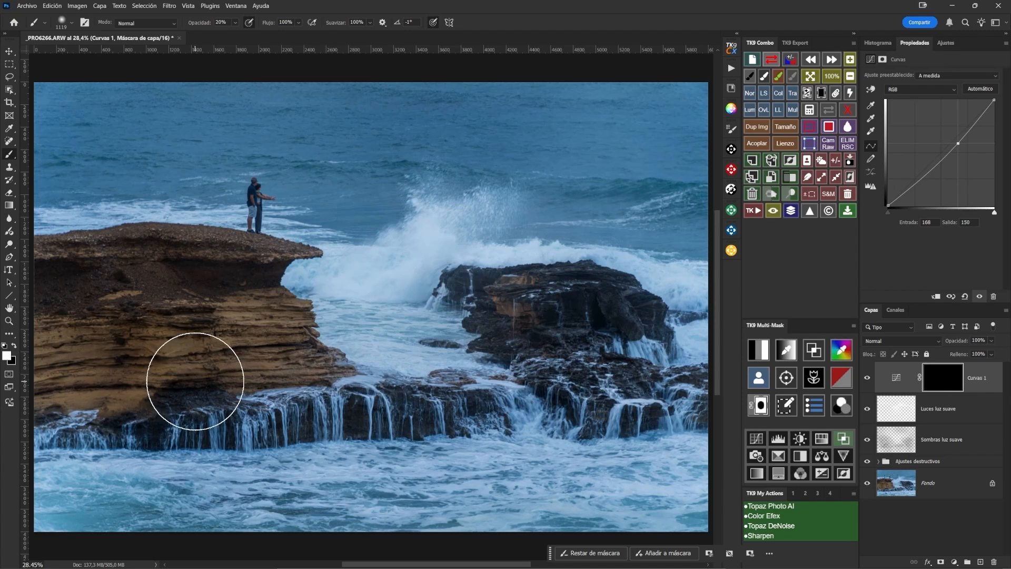
pyautogui.moveTo(274, 424); pyautogui.dragTo(298, 423)
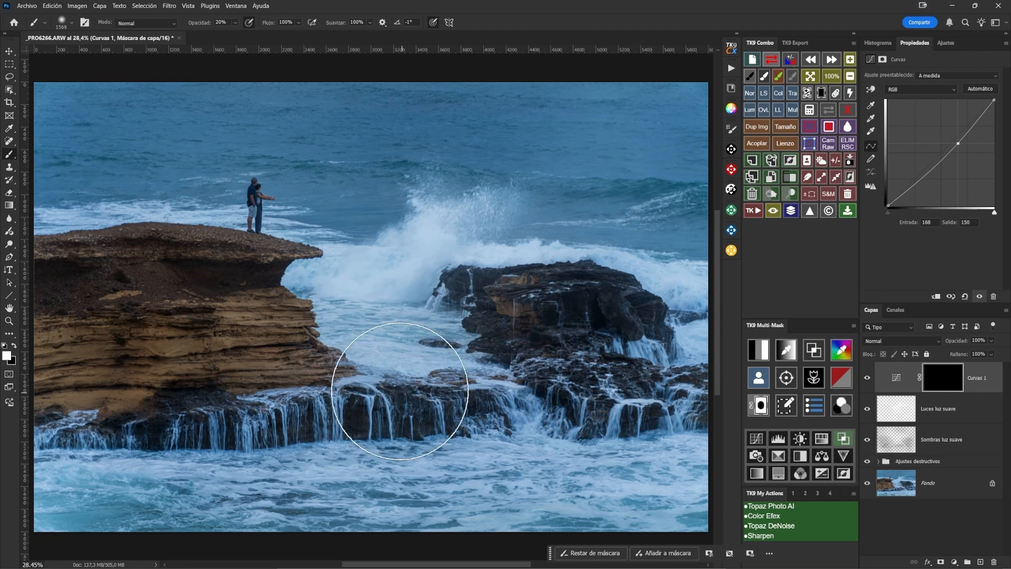
pyautogui.scroll(-3, 400, 390)
pyautogui.moveTo(219, 468)
pyautogui.mouseDown()
pyautogui.moveTo(186, 466)
pyautogui.moveTo(255, 447)
pyautogui.moveTo(370, 459)
pyautogui.mouseUp()
pyautogui.moveTo(439, 460)
pyautogui.mouseDown()
pyautogui.moveTo(394, 463)
pyautogui.moveTo(451, 467)
pyautogui.mouseUp()
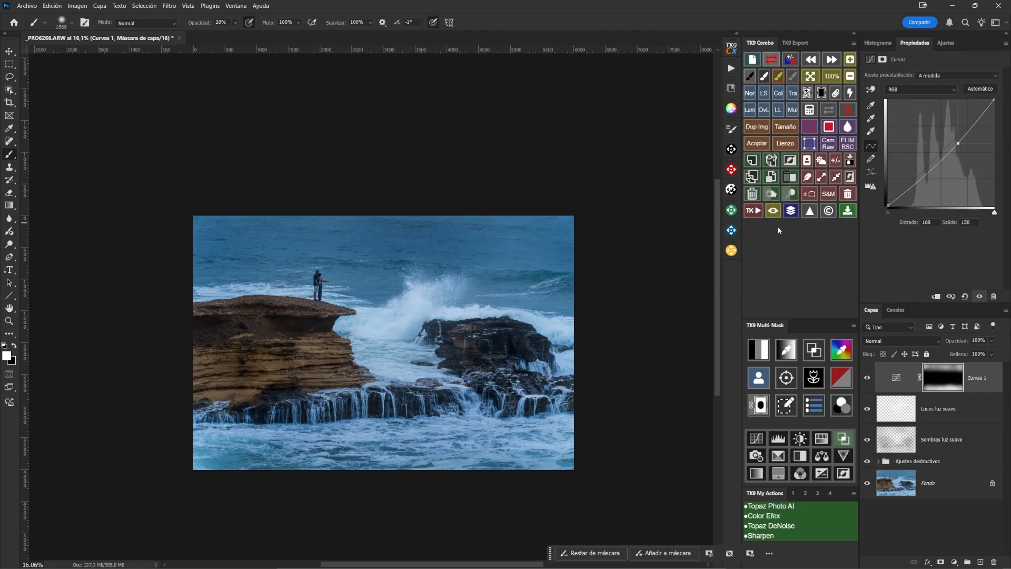
# Paint the Curves darkening into the photo's right and left sides on the Curvas 1 mask, then fit the photo in view
pyautogui.moveTo(574, 374); pyautogui.dragTo(559, 316)
pyautogui.moveTo(570, 357)
pyautogui.mouseDown()
pyautogui.moveTo(555, 306)
pyautogui.moveTo(556, 448)
pyautogui.mouseUp()
pyautogui.moveTo(163, 355)
pyautogui.mouseDown()
pyautogui.moveTo(302, 361)
pyautogui.moveTo(143, 368)
pyautogui.moveTo(204, 366)
pyautogui.moveTo(186, 370)
pyautogui.moveTo(217, 399)
pyautogui.moveTo(285, 402)
pyautogui.moveTo(338, 367)
pyautogui.mouseUp()
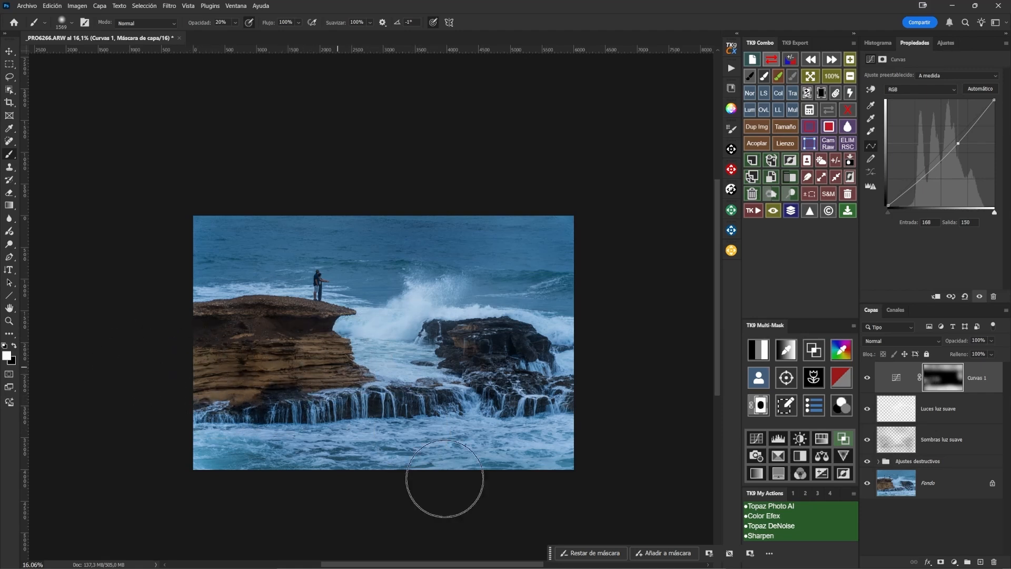
pyautogui.click(827, 79)
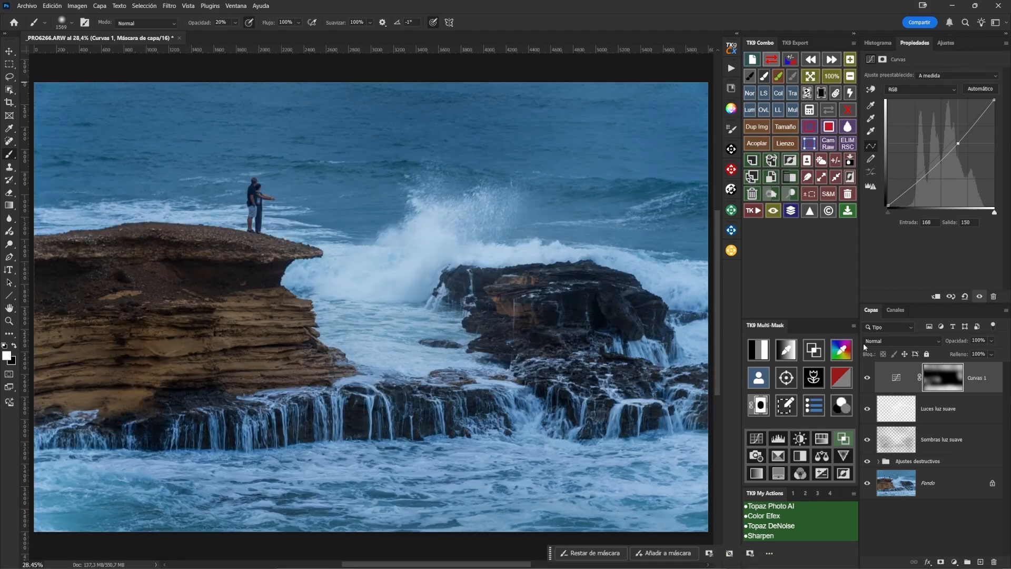
# Compare the photo with and without the edge darkening from Curvas 1
pyautogui.click(867, 378)
pyautogui.click(867, 378)
pyautogui.click(868, 378)
pyautogui.click(868, 381)
pyautogui.click(868, 380)
pyautogui.click(868, 380)
pyautogui.click(869, 380)
pyautogui.click(869, 380)
# Group Curvas 1, Luces luz suave and Sombras luz suave into a group named Luces y sombras
pyautogui.keyDown('shift'); pyautogui.click(977, 448); pyautogui.keyUp('shift')
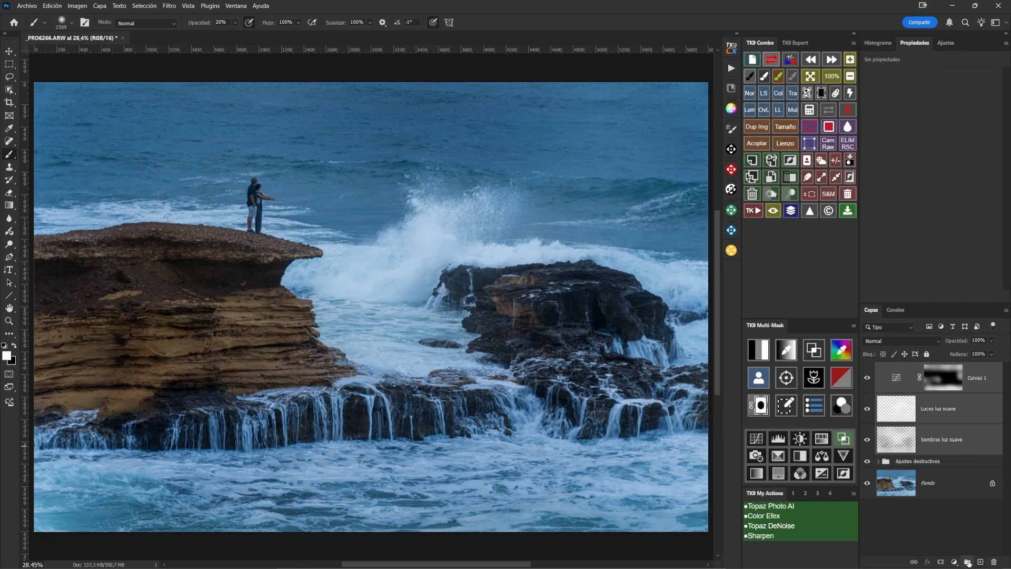
pyautogui.click(967, 561)
pyautogui.doubleClick(905, 368)
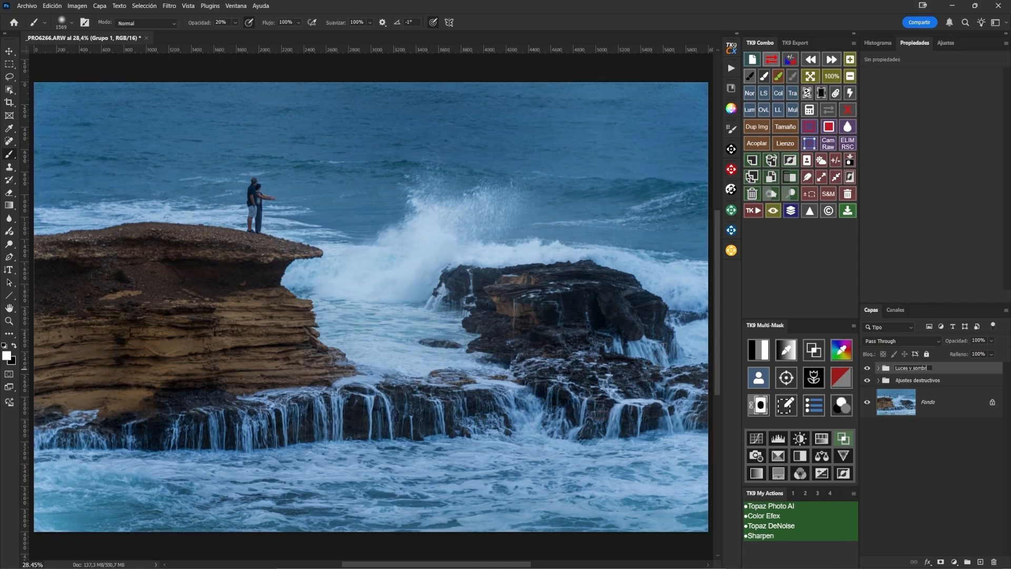
pyautogui.write('Luces y sombras')
pyautogui.press('Return')
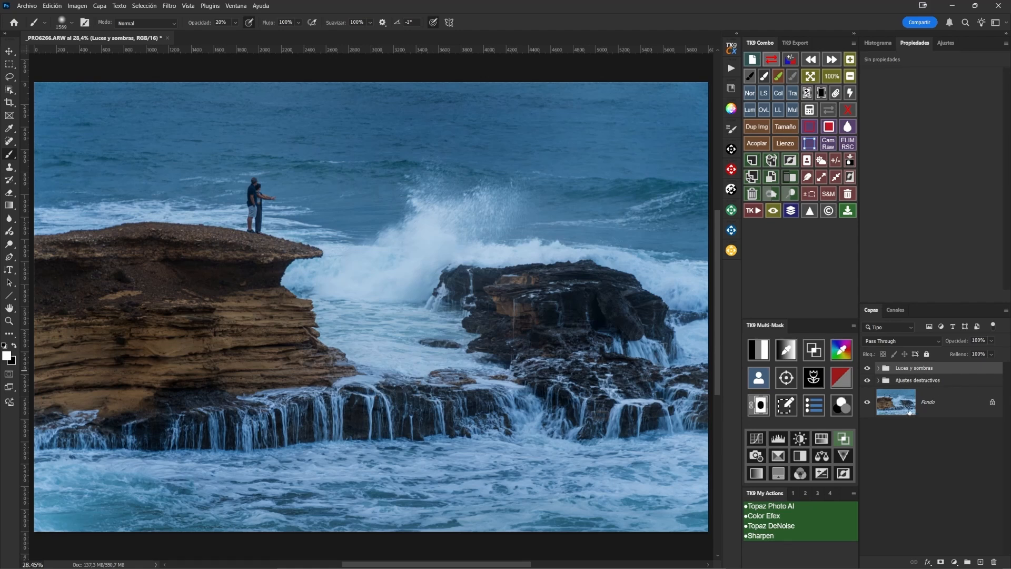
# Review the layers in Luces y sombras and compare the photo with and without that group and Ajustes destructivos
pyautogui.click(878, 368)
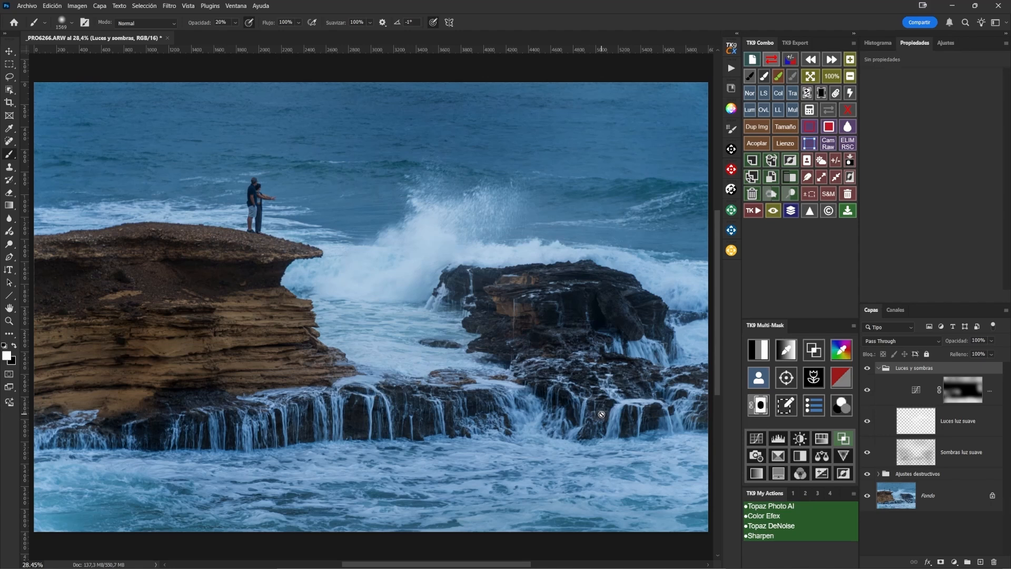
pyautogui.click(878, 369)
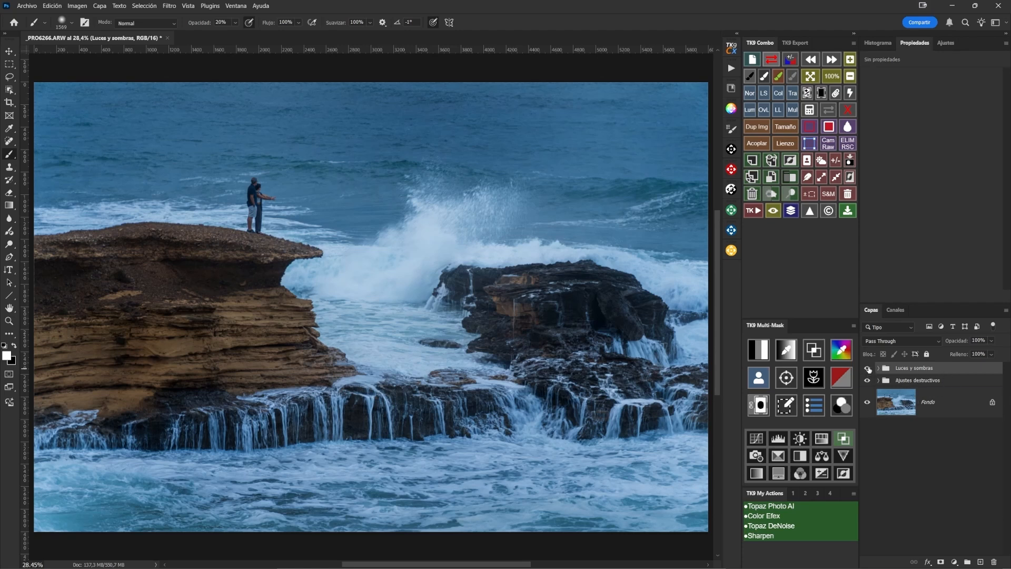
pyautogui.click(867, 368)
pyautogui.click(867, 380)
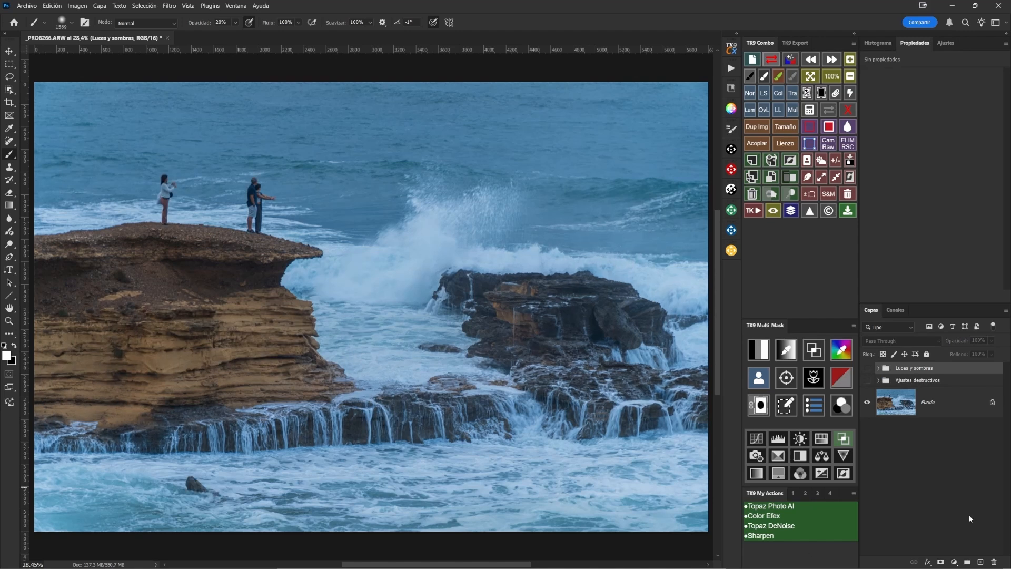
pyautogui.click(867, 380)
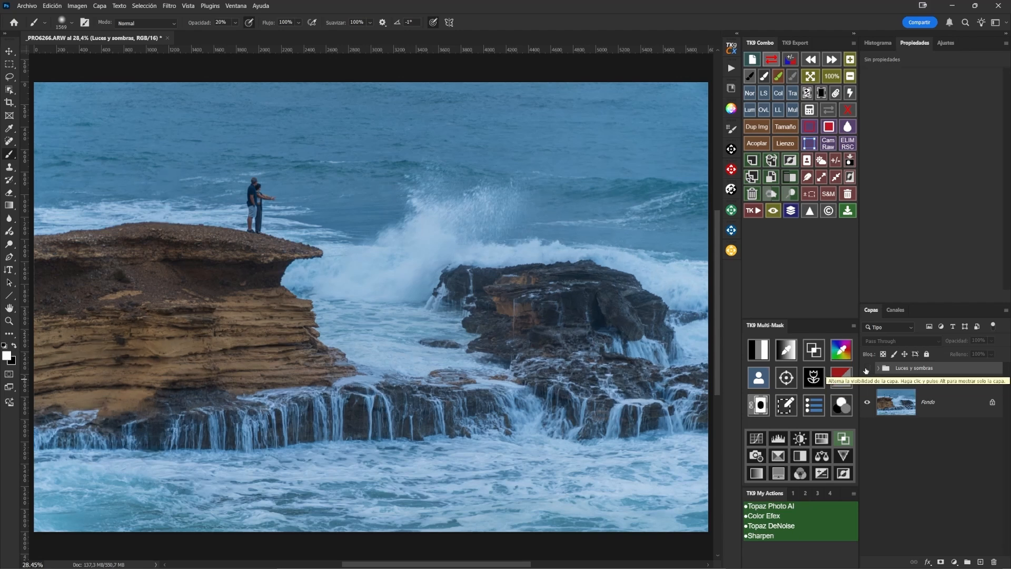
pyautogui.click(866, 369)
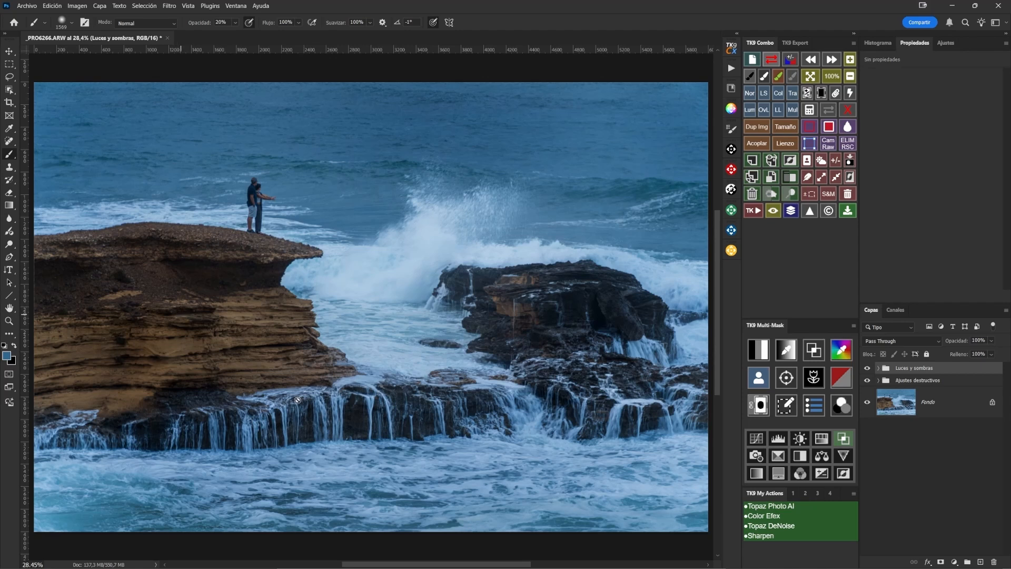
# Add a solid colour fill layer in dark blue #2b3654, hue 225, and set its blend mode to Luz suave
pyautogui.click(958, 560)
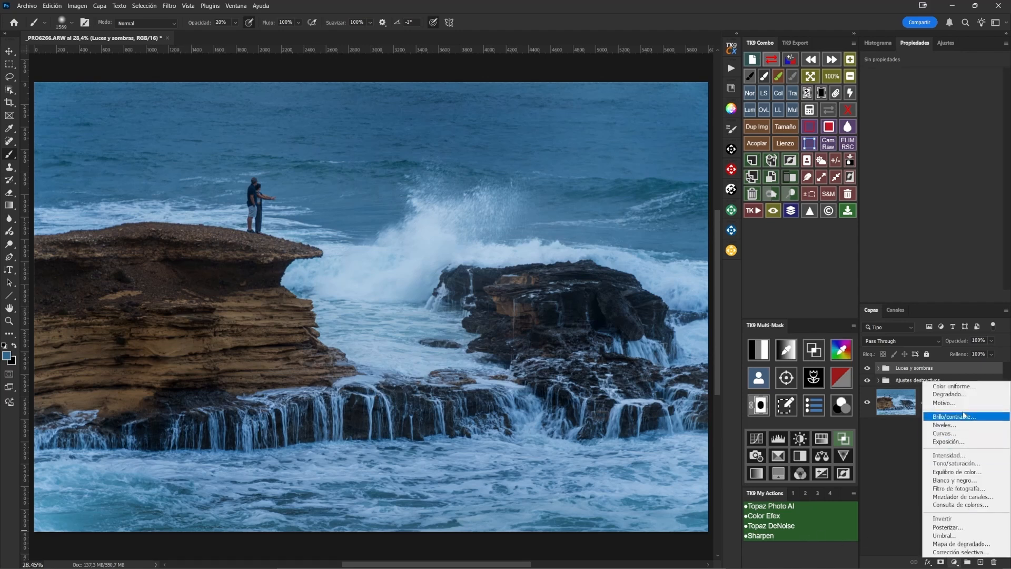
pyautogui.click(955, 386)
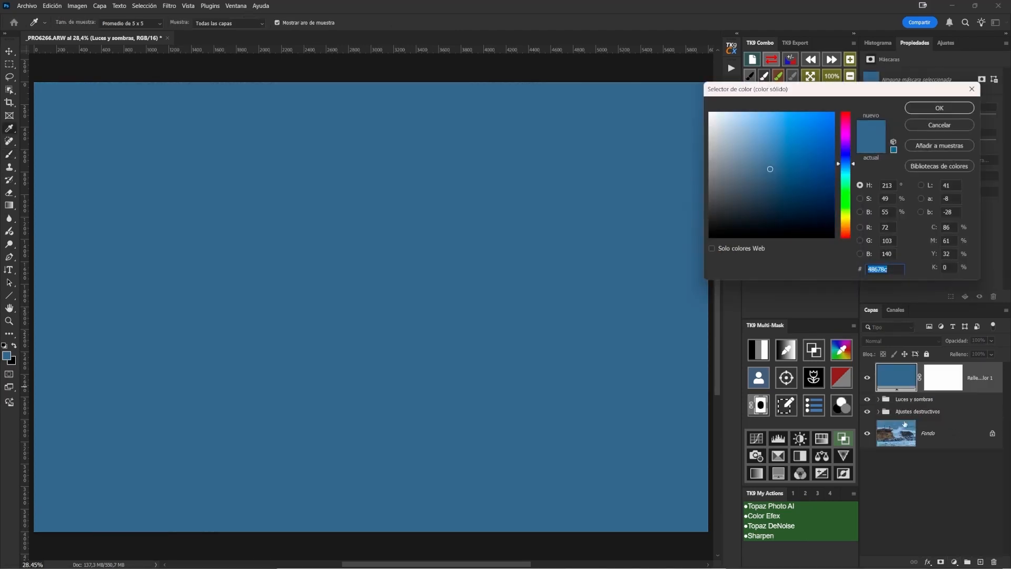
pyautogui.moveTo(894, 185); pyautogui.dragTo(885, 185)
pyautogui.write('225')
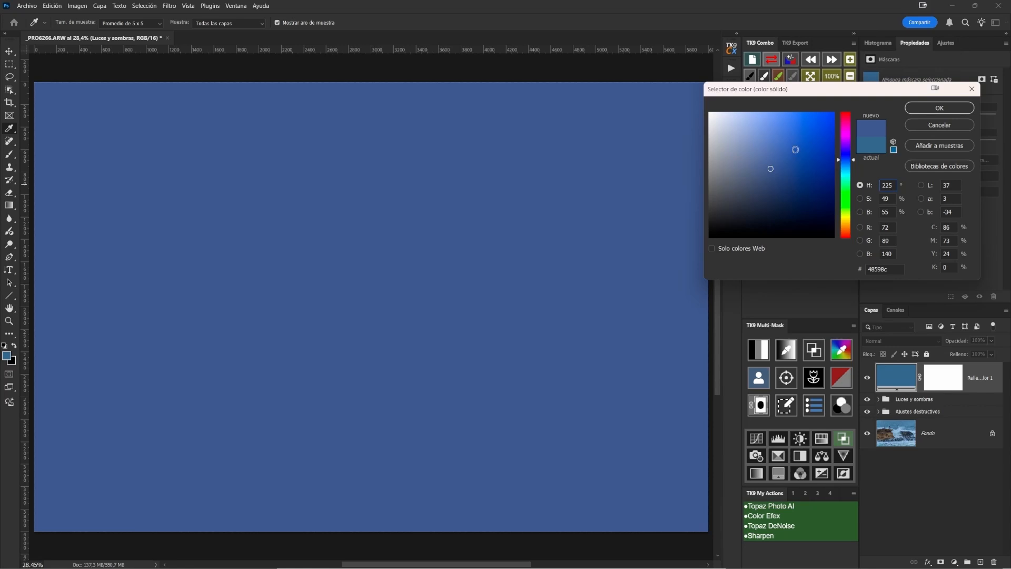
pyautogui.moveTo(770, 168); pyautogui.dragTo(770, 197)
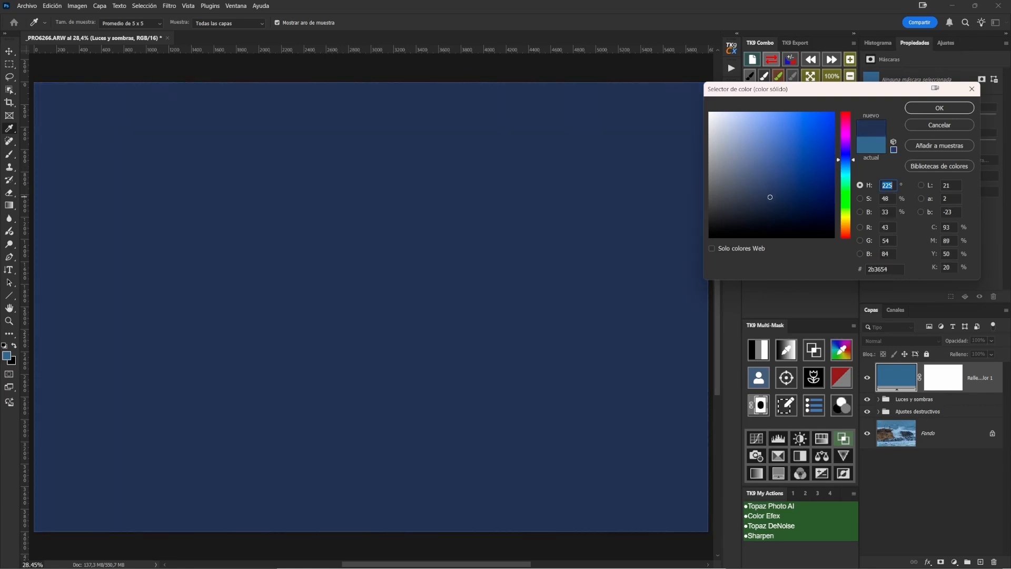
pyautogui.click(918, 107)
pyautogui.click(883, 340)
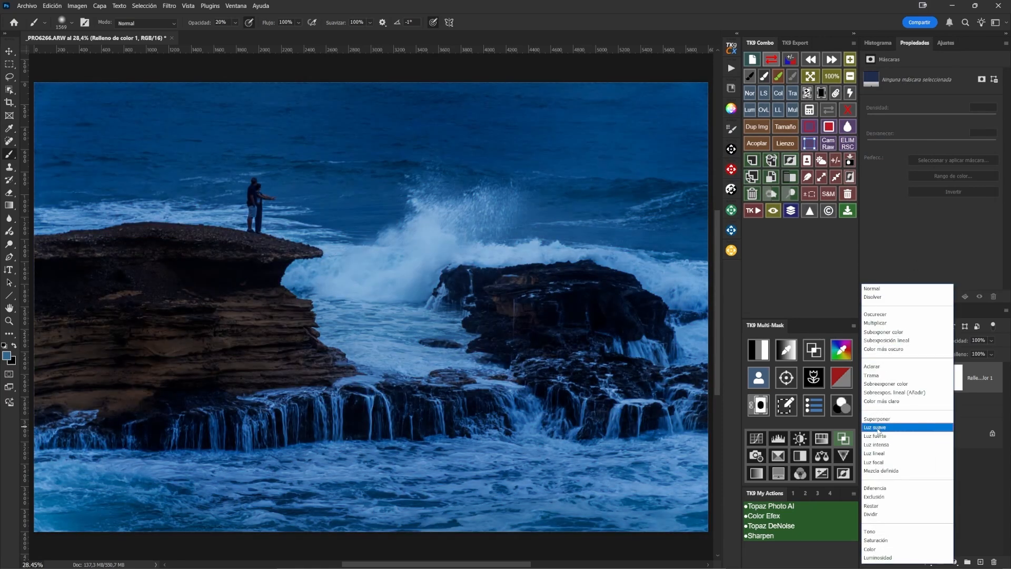
pyautogui.click(878, 427)
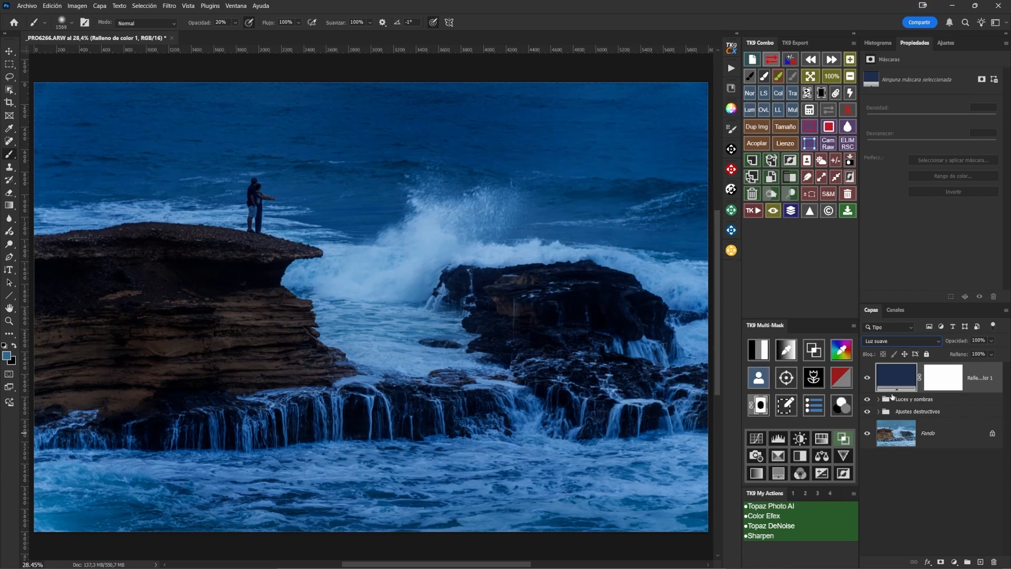
# Hide the blue fill layer, build a TK9 colour mask for the water's blue #48678c, strengthen it and apply it to that layer
pyautogui.click(867, 378)
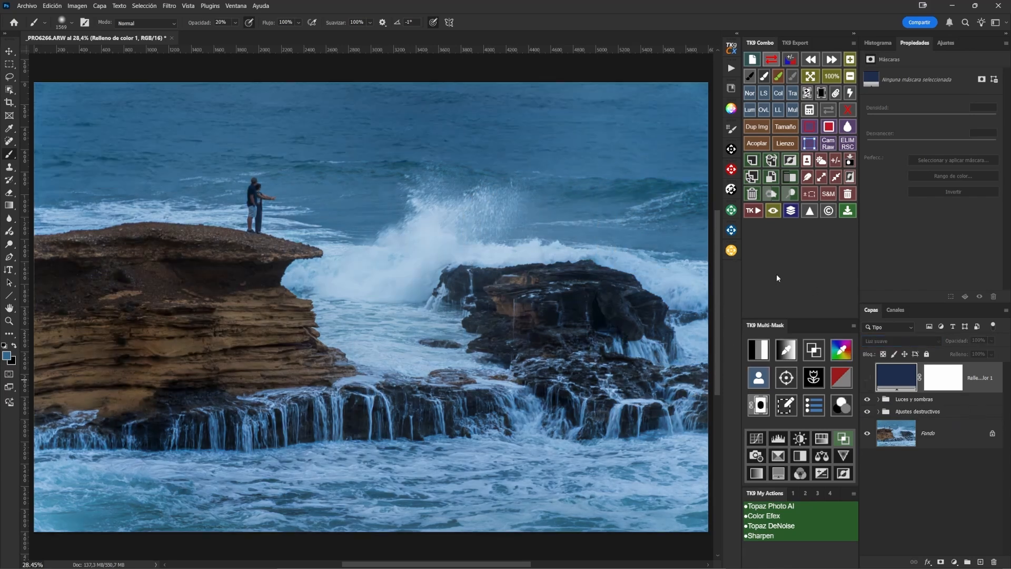
pyautogui.click(841, 350)
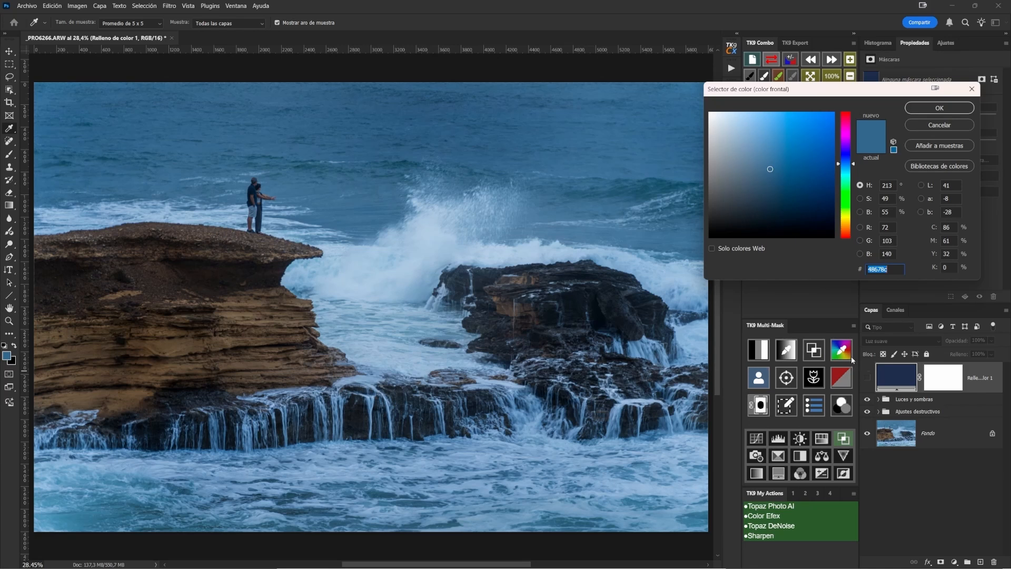
pyautogui.click(939, 109)
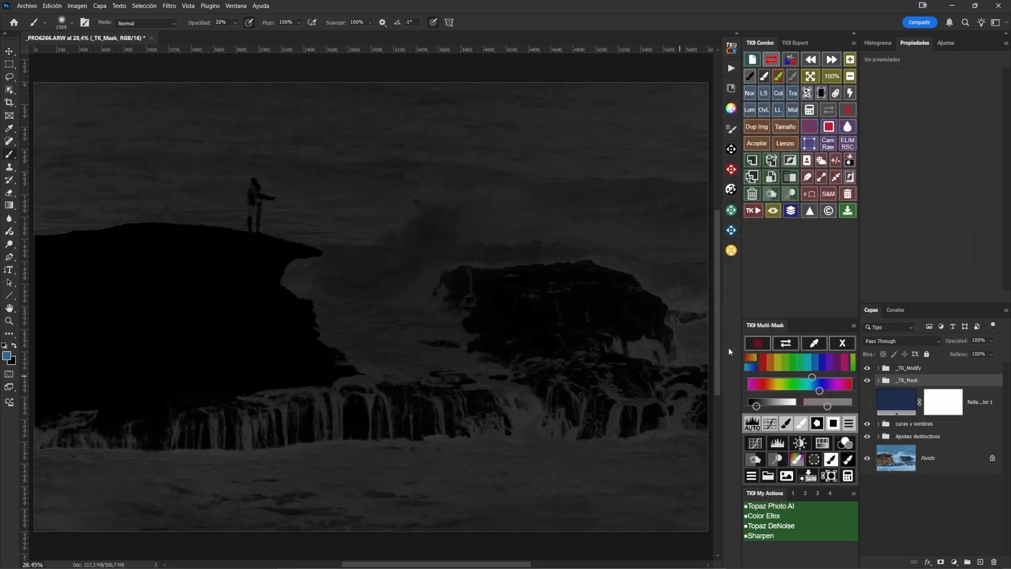
pyautogui.moveTo(819, 390); pyautogui.dragTo(808, 377)
pyautogui.moveTo(764, 407); pyautogui.dragTo(822, 407)
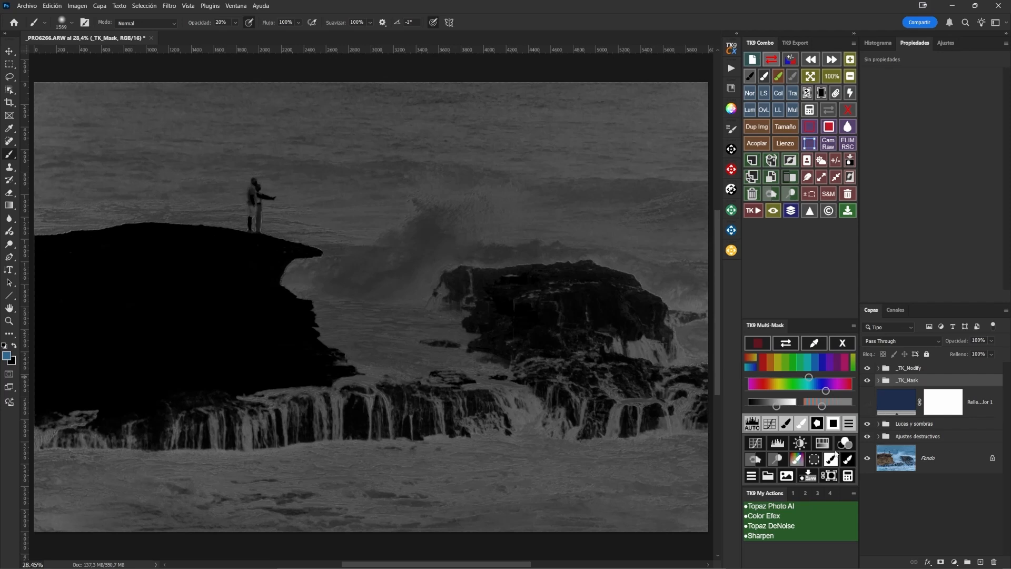
pyautogui.click(830, 477)
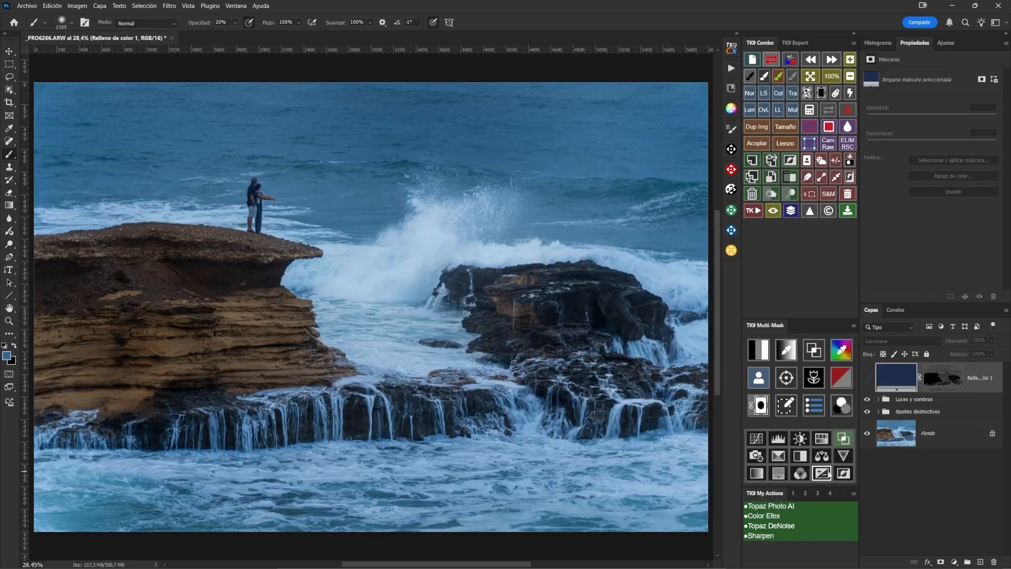
# Show the masked blue fill layer and lower its opacity to 51%
pyautogui.click(868, 378)
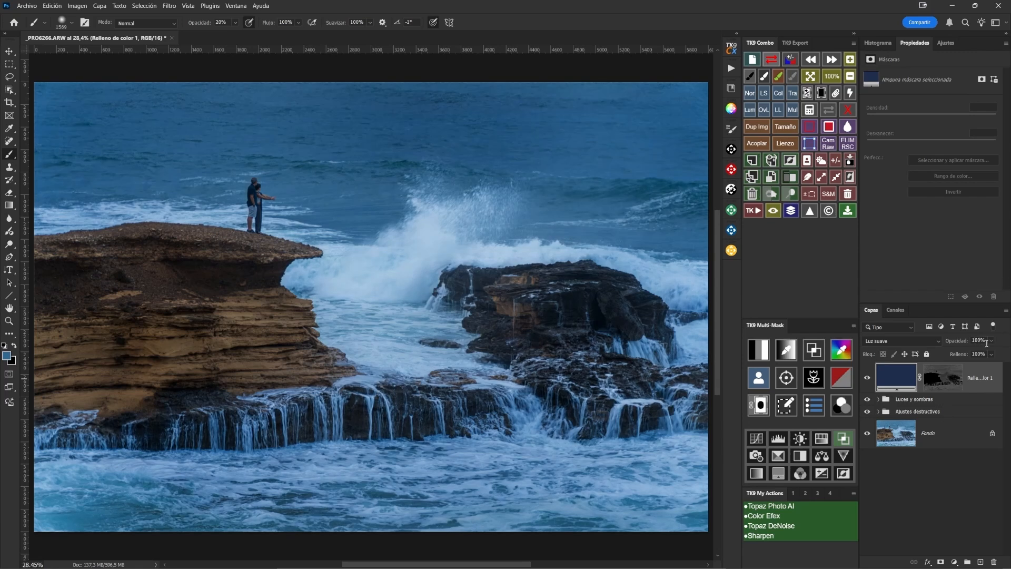
pyautogui.click(991, 354)
pyautogui.moveTo(1002, 353); pyautogui.dragTo(980, 356)
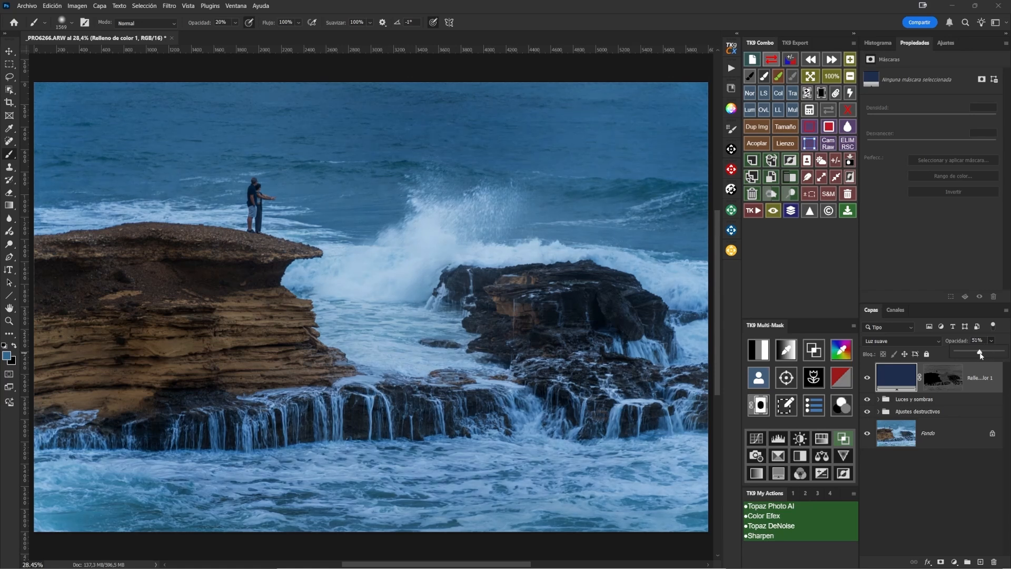
# Compare the photo with and without the blue fill at reduced opacity
pyautogui.click(867, 379)
pyautogui.click(867, 379)
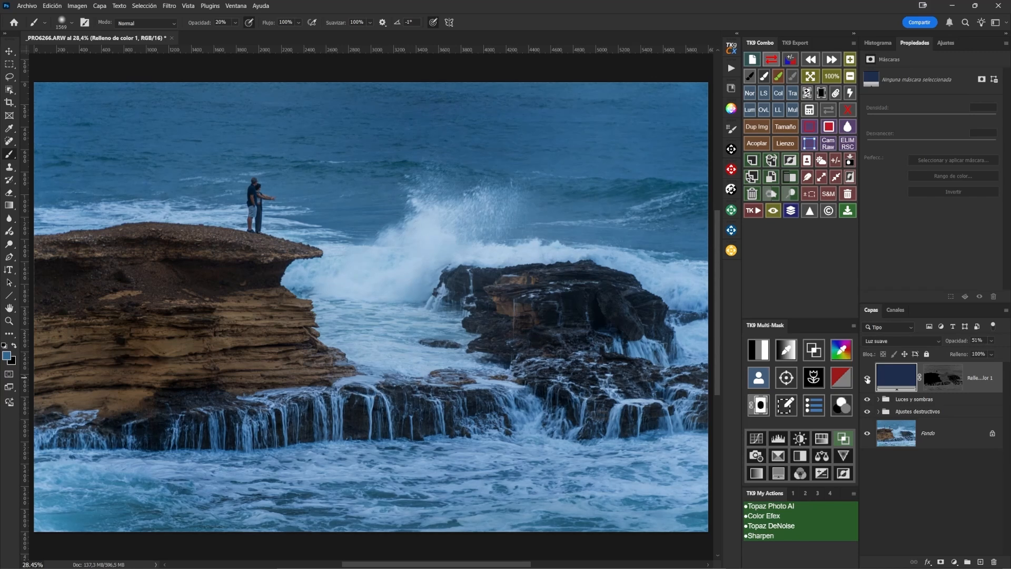
pyautogui.click(867, 379)
pyautogui.click(867, 380)
# Change the blue fill layer's colour to the darker, less saturated #1c1f28
pyautogui.doubleClick(897, 375)
pyautogui.moveTo(772, 206); pyautogui.dragTo(746, 218)
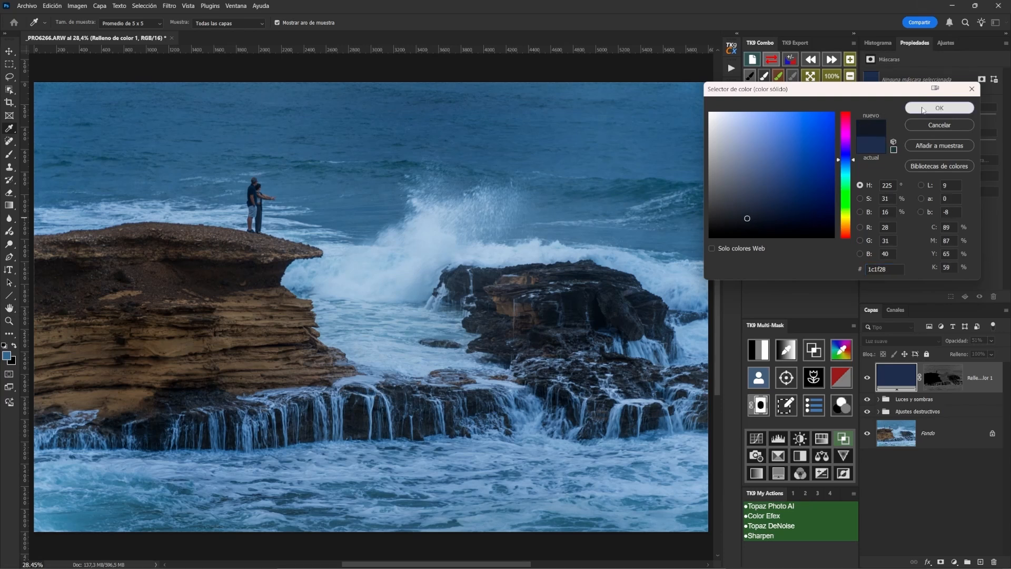
pyautogui.click(936, 108)
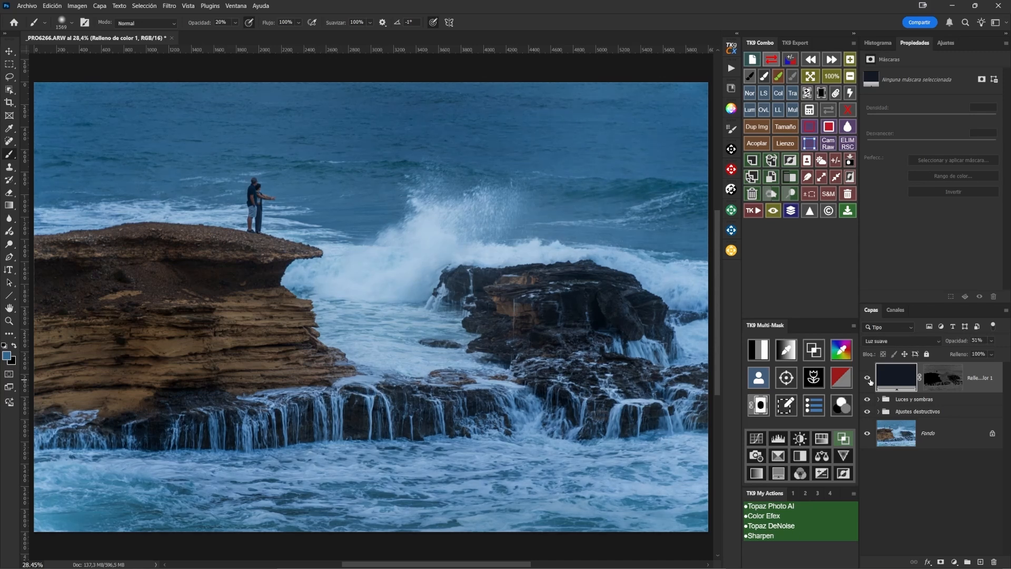
# Compare the sea's tone with and without the recoloured fill layer Relleno de color 1
pyautogui.click(868, 378)
pyautogui.click(868, 378)
pyautogui.click(866, 378)
pyautogui.click(867, 378)
# Swap the foreground and background colours and sample the cliff's brown #6a5d4a as the foreground colour
pyautogui.click(15, 346)
pyautogui.keyDown('alt'); pyautogui.click(233, 314); pyautogui.keyUp('alt')
pyautogui.click(6, 356)
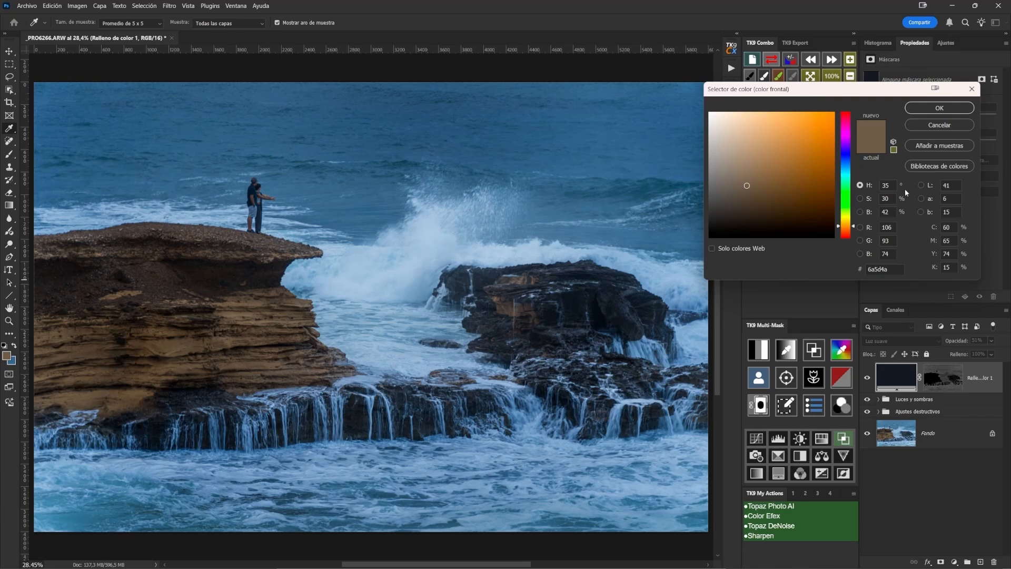
pyautogui.click(939, 108)
# Add a second solid colour fill layer, brighten the sampled brown to a light orange, and set its blend mode to Luz suave
pyautogui.click(954, 562)
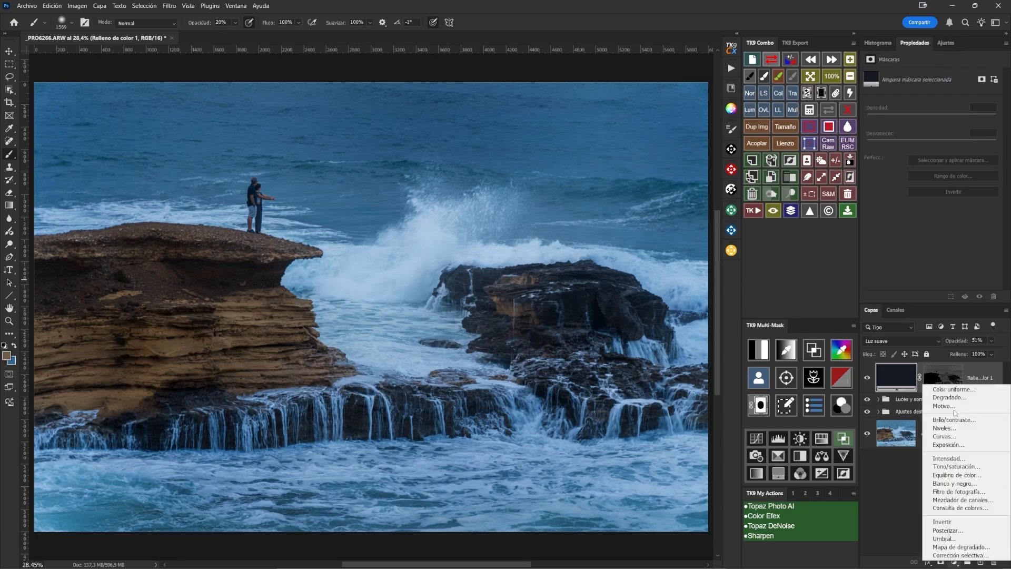
pyautogui.click(943, 392)
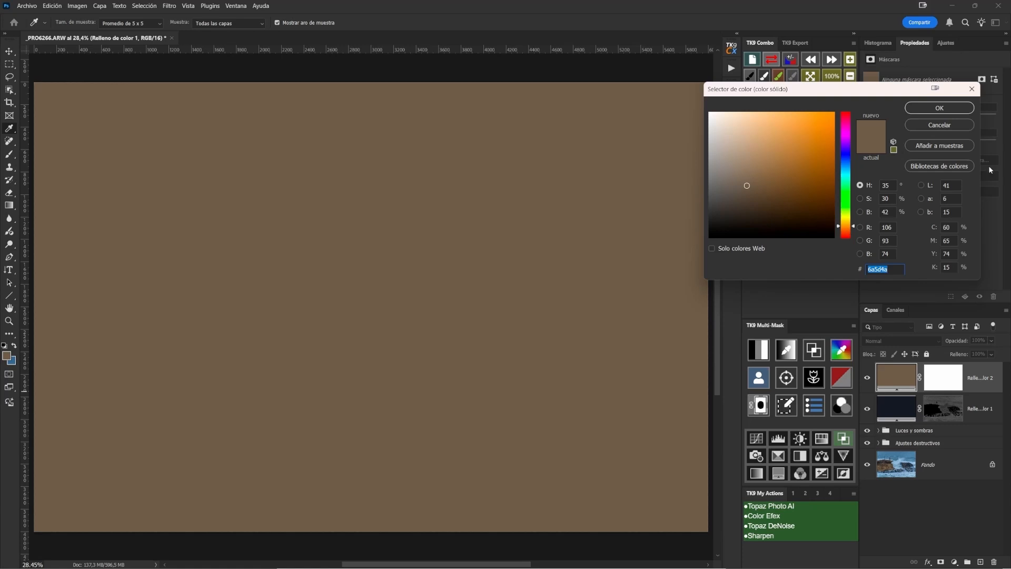
pyautogui.moveTo(747, 188)
pyautogui.mouseDown()
pyautogui.moveTo(749, 146)
pyautogui.moveTo(761, 146)
pyautogui.mouseUp()
pyautogui.click(947, 108)
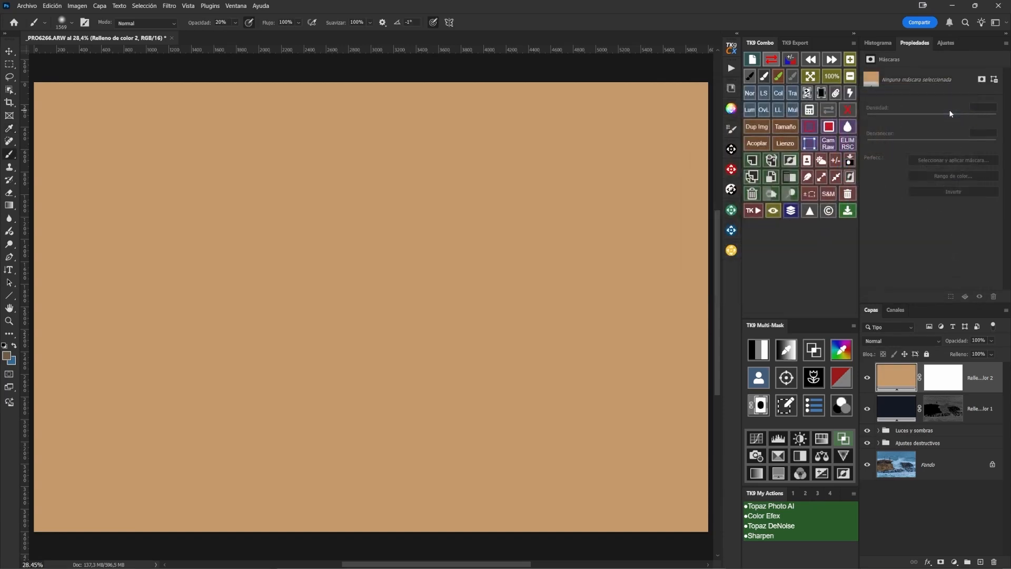
pyautogui.click(914, 341)
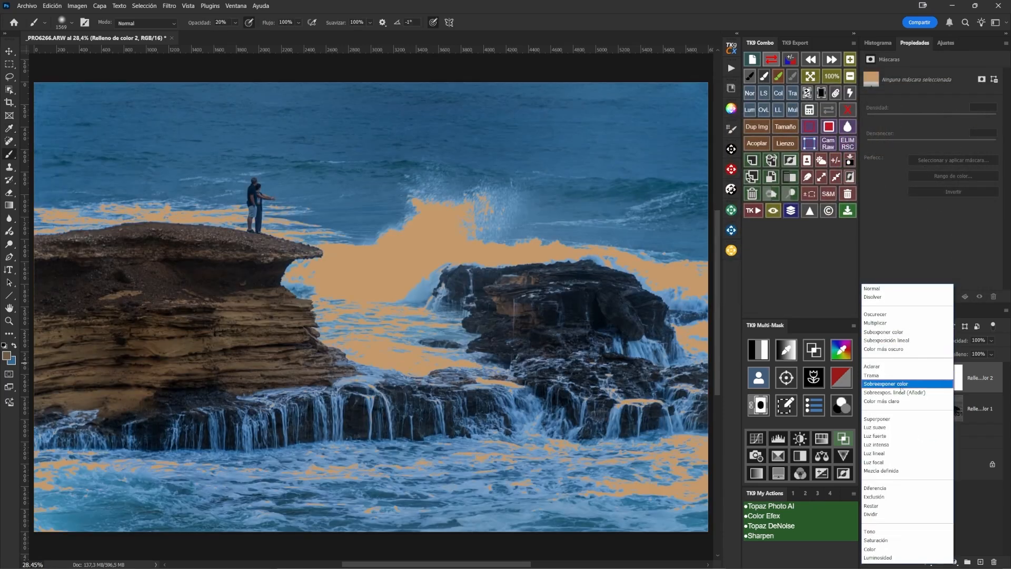
pyautogui.click(891, 429)
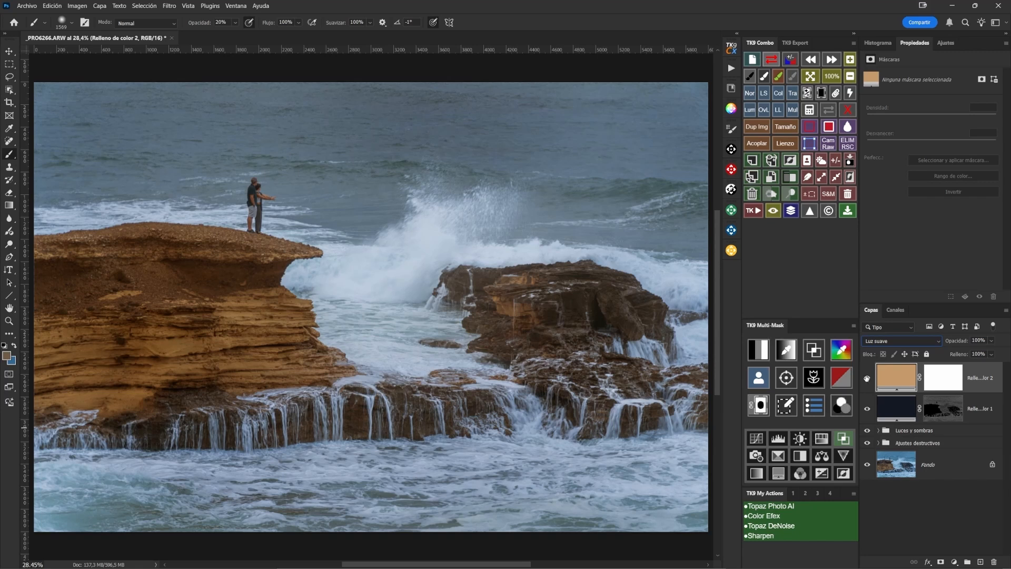
pyautogui.click(840, 350)
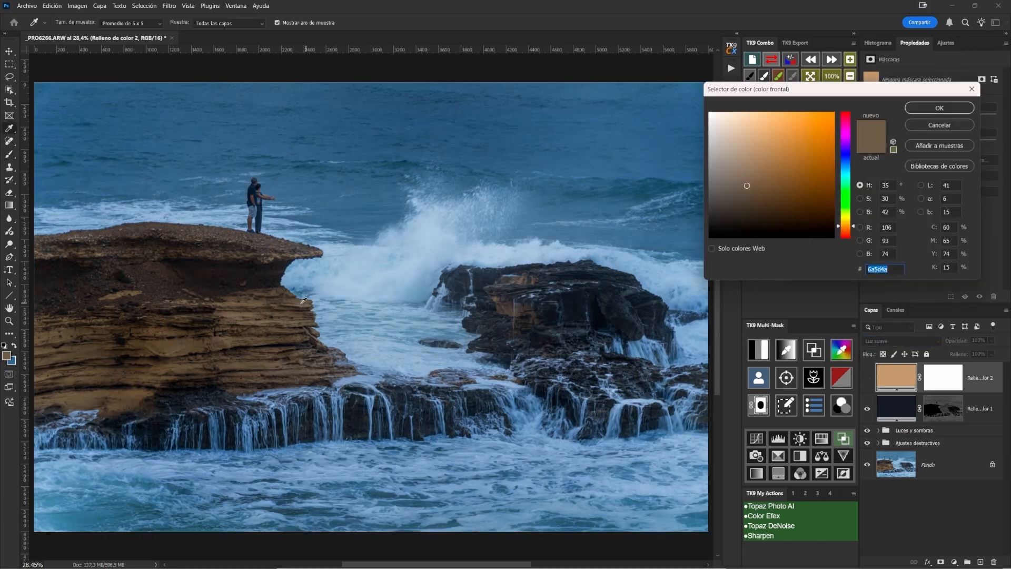
pyautogui.click(235, 311)
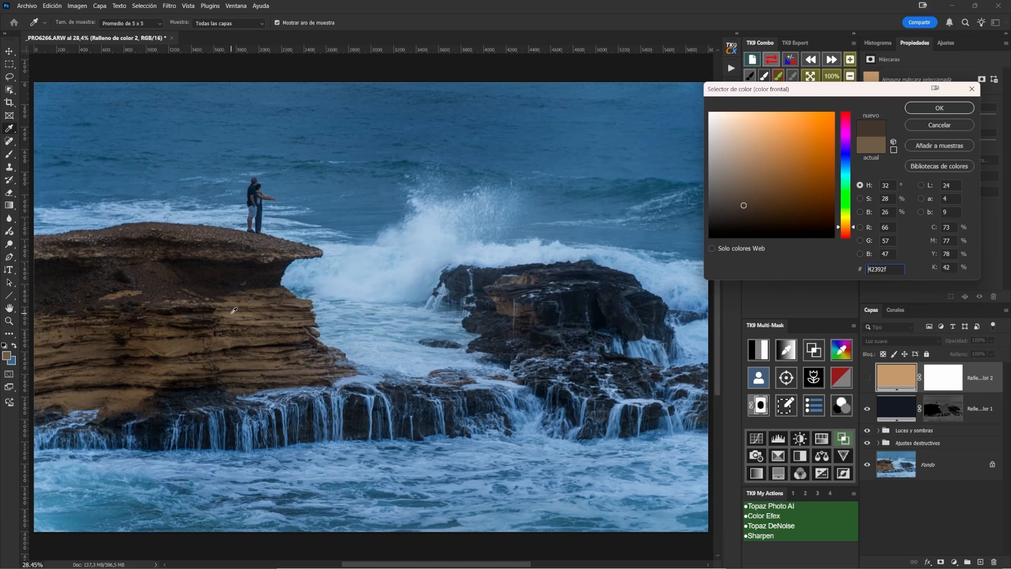
pyautogui.click(235, 311)
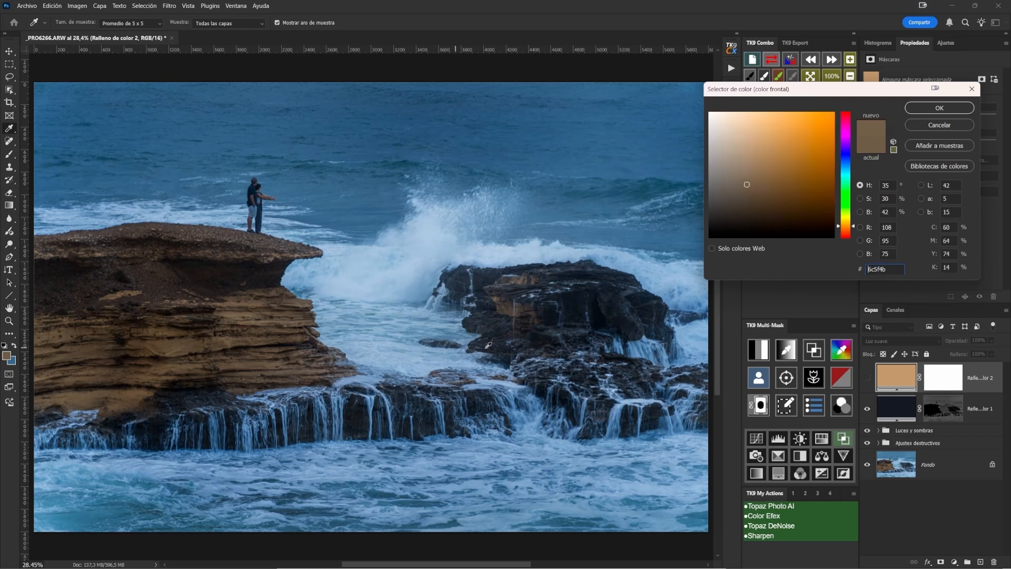
pyautogui.click(934, 109)
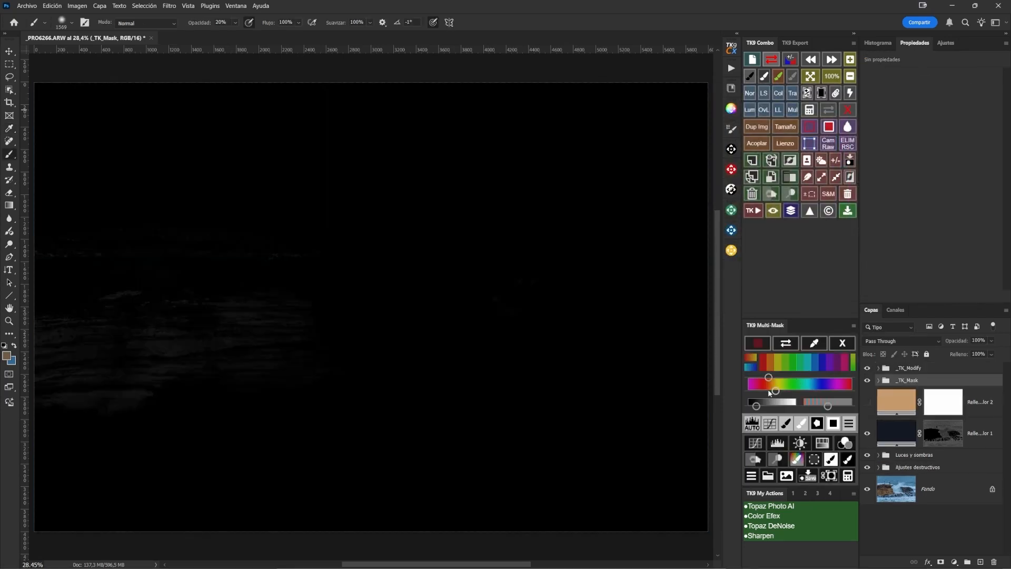
pyautogui.moveTo(768, 377); pyautogui.dragTo(758, 399)
pyautogui.click(842, 342)
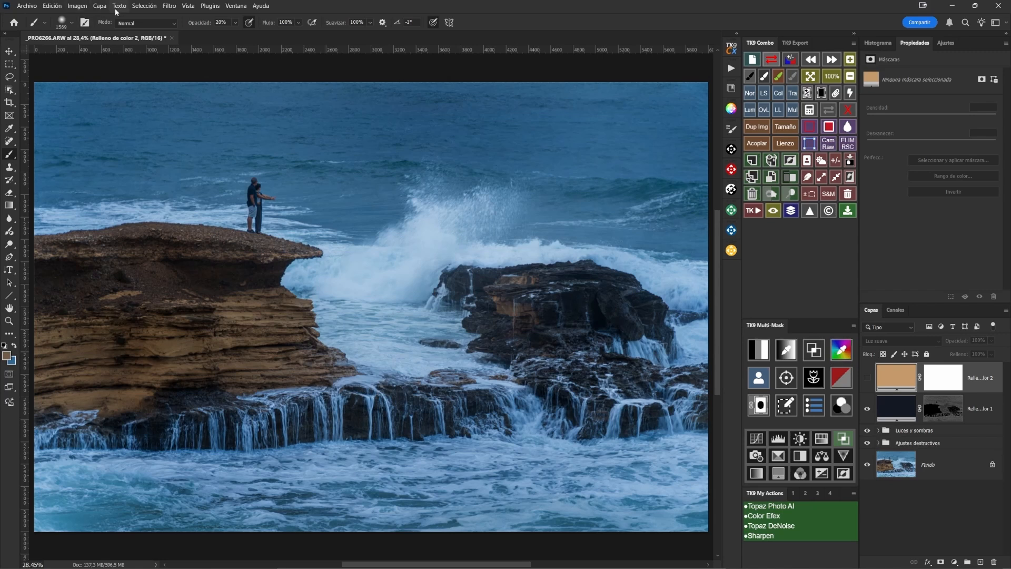
# Sample the ochre cliff with Rango de color, preview it as Escala de grises, and set Tolerancia to 64 and Rango to 51%
pyautogui.click(143, 5)
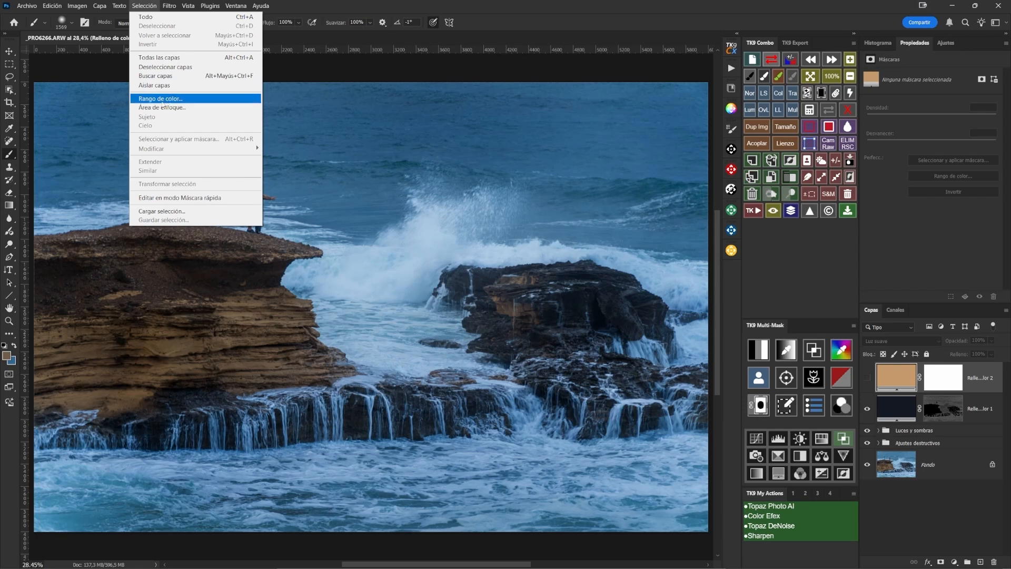
pyautogui.click(164, 102)
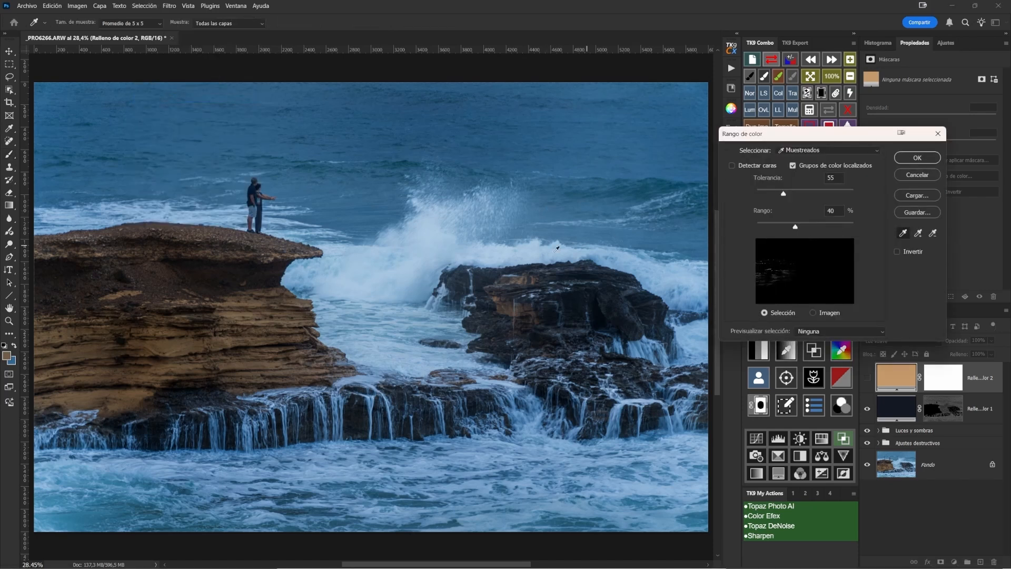
pyautogui.click(232, 310)
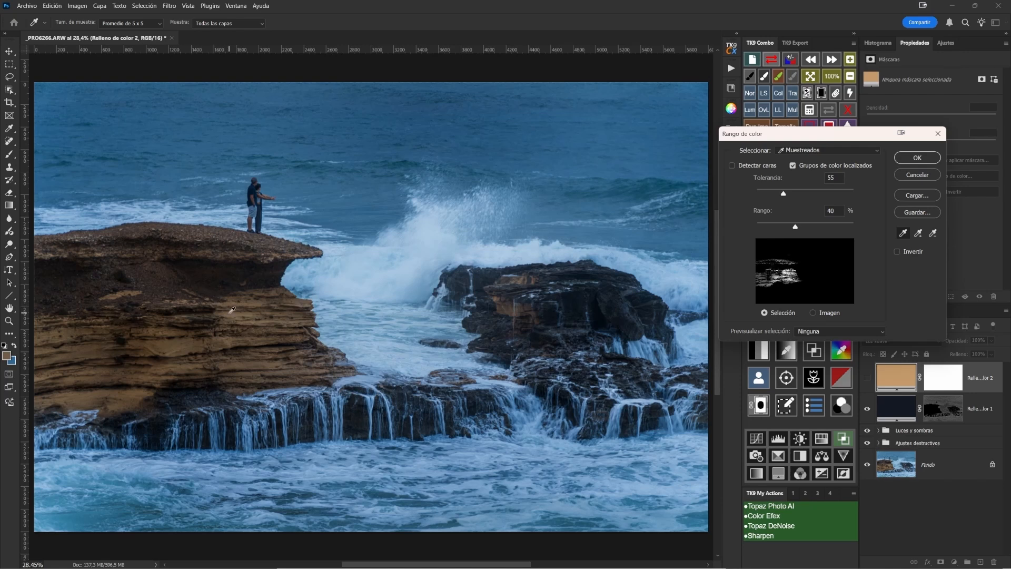
pyautogui.click(810, 332)
pyautogui.click(813, 360)
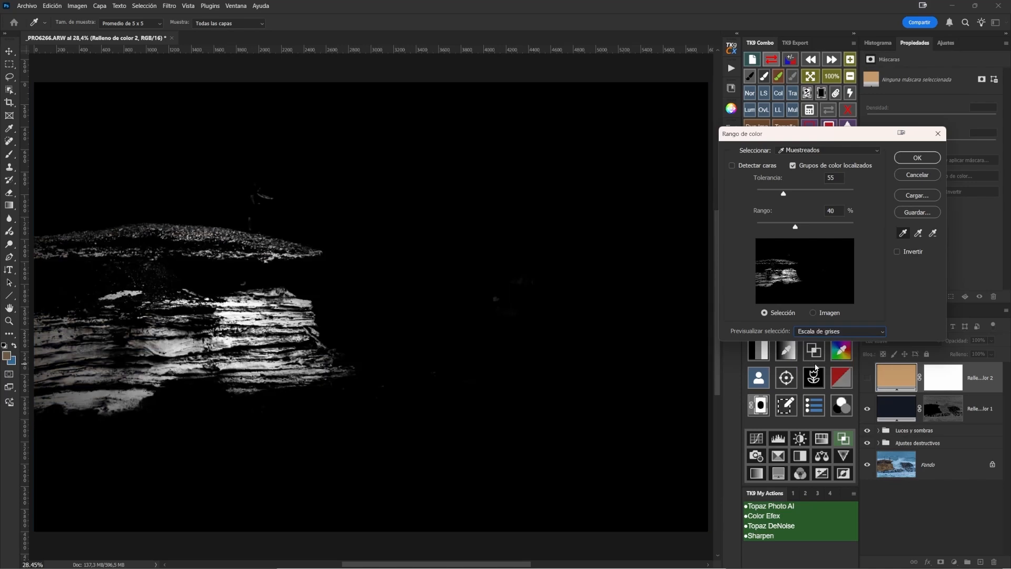
pyautogui.moveTo(783, 194); pyautogui.dragTo(805, 227)
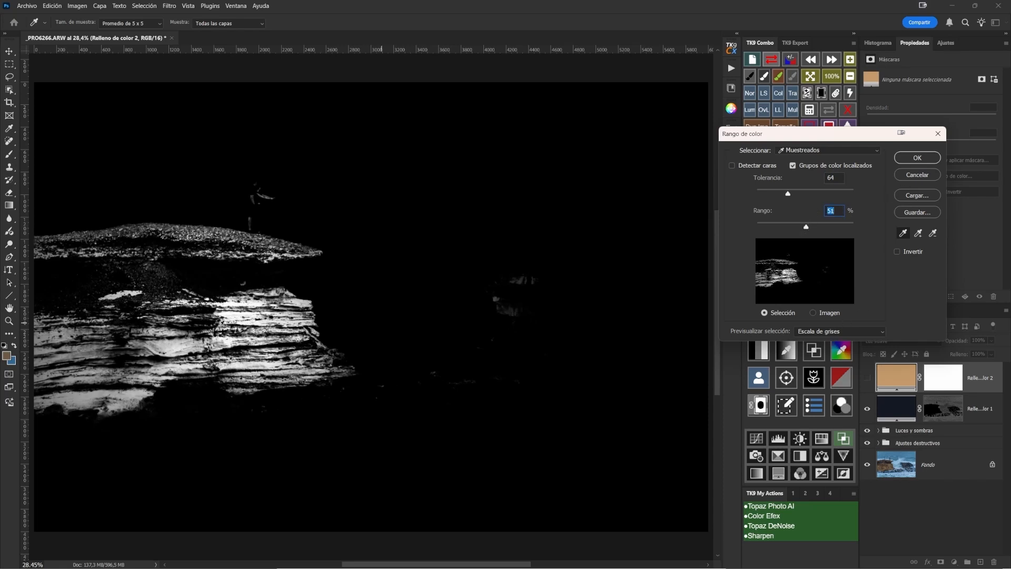
# Set the selection preview to Ninguna and add the brown of the rock beside the breaking wave to the colour range
pyautogui.click(817, 332)
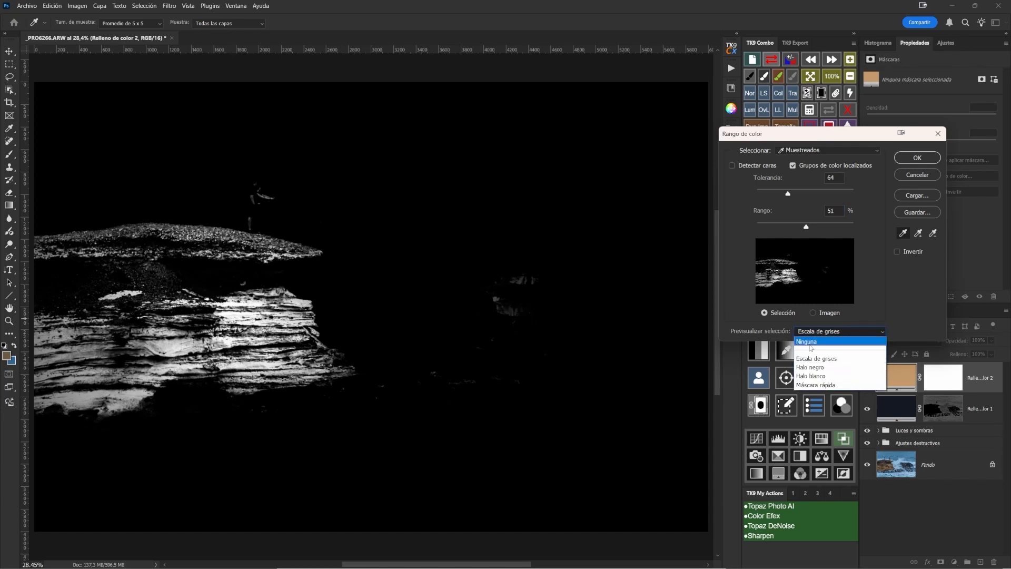
pyautogui.click(810, 342)
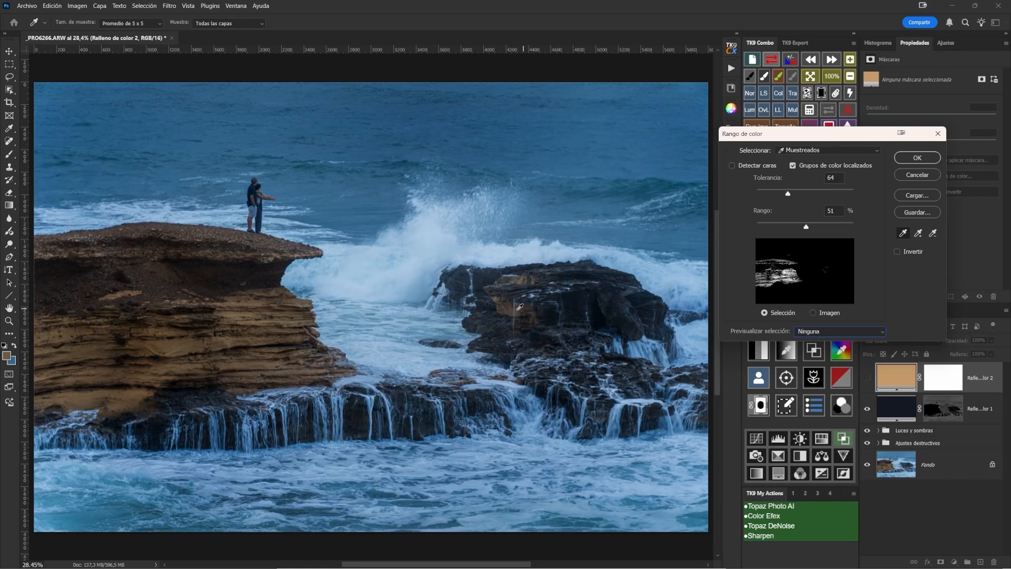
pyautogui.click(919, 234)
pyautogui.click(515, 307)
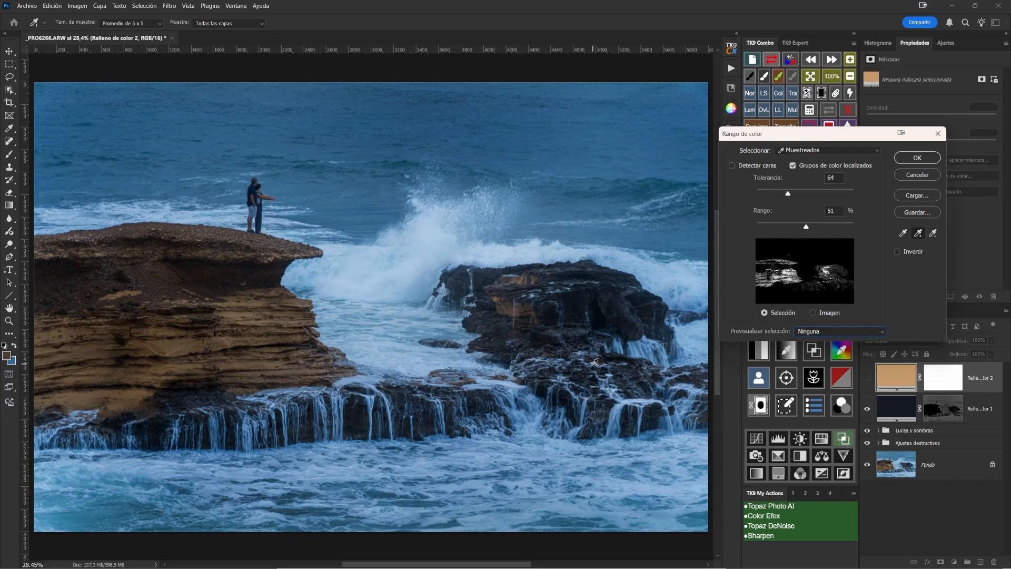
# Accept the colour range selection, replace the orange fill layer's white mask with one made from it, and show the layer
pyautogui.click(916, 158)
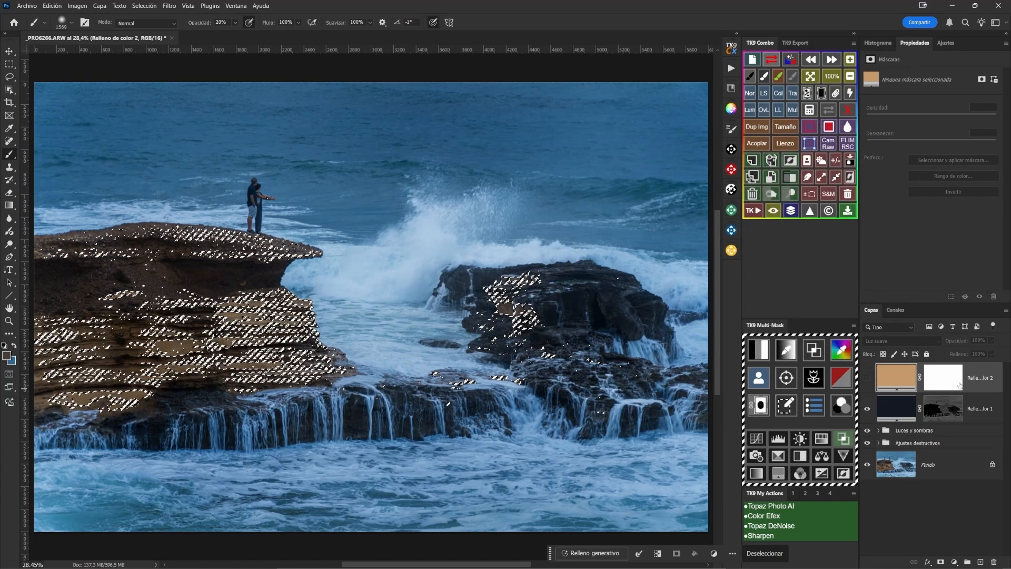
pyautogui.moveTo(945, 378); pyautogui.dragTo(993, 561)
pyautogui.click(941, 561)
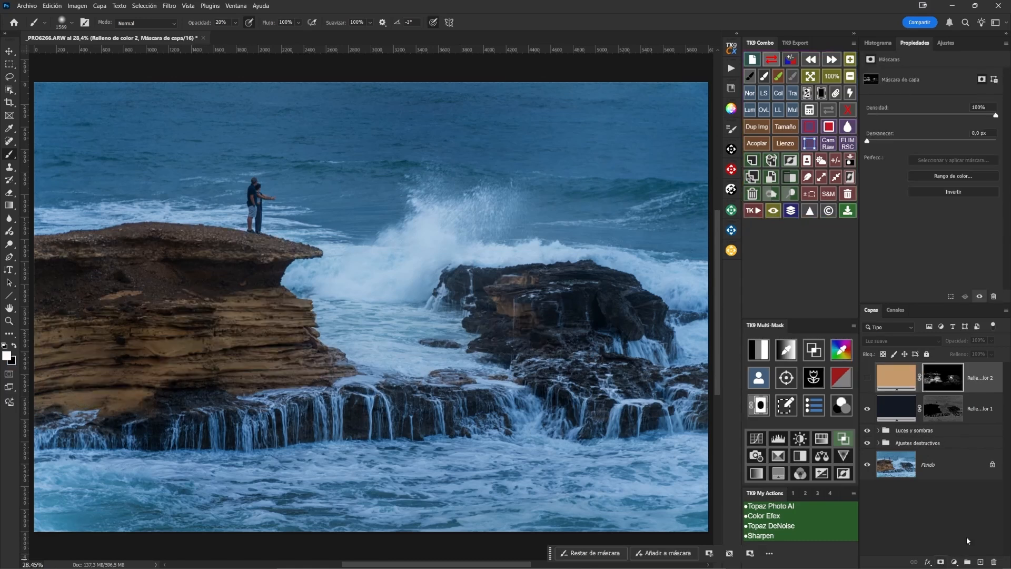
pyautogui.click(867, 377)
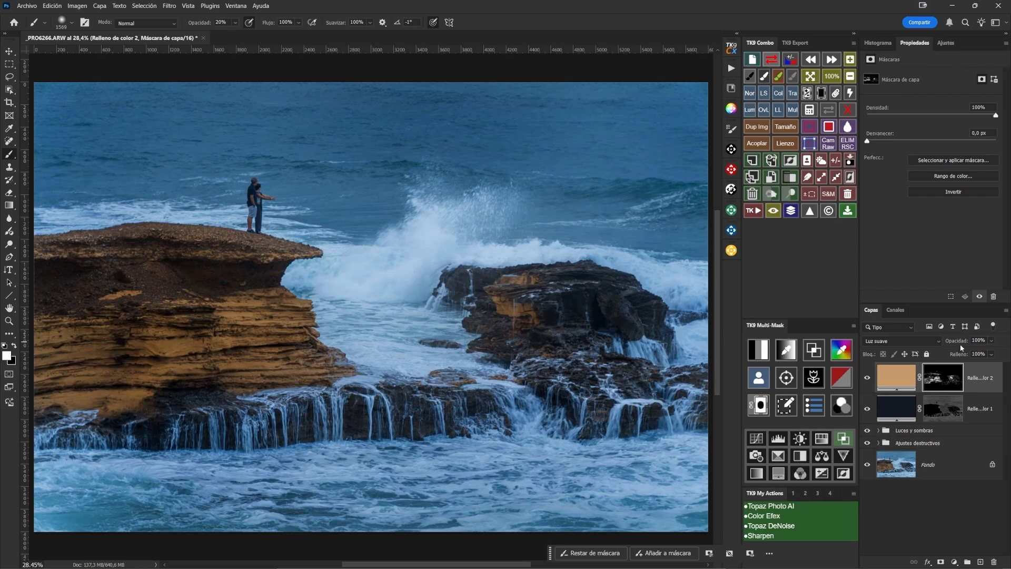
# Lower the orange fill layer's opacity to 66% and change its colour to a paler, less saturated beige
pyautogui.moveTo(966, 343); pyautogui.dragTo(954, 342)
pyautogui.click(962, 341)
pyautogui.doubleClick(902, 383)
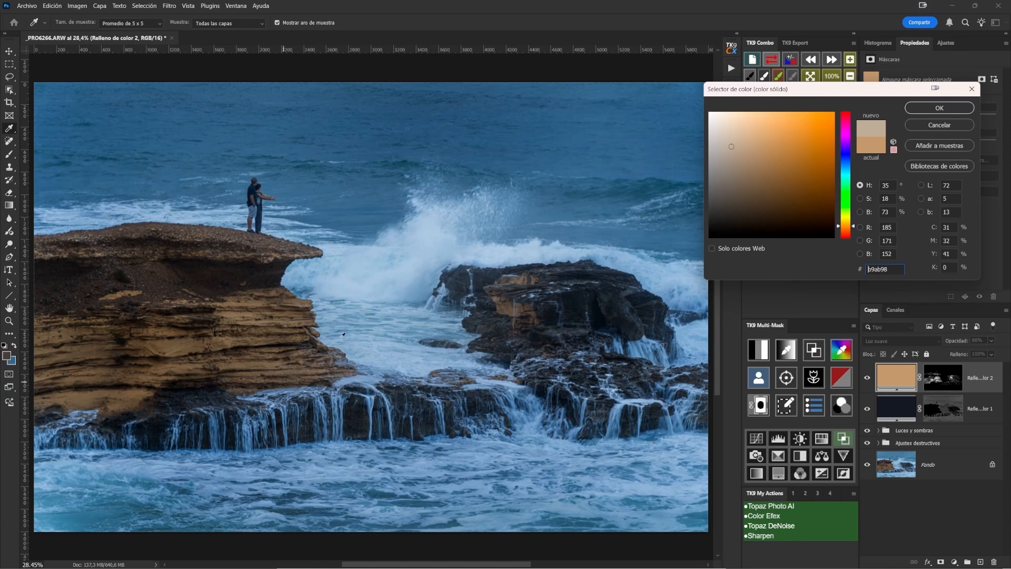
pyautogui.click(919, 108)
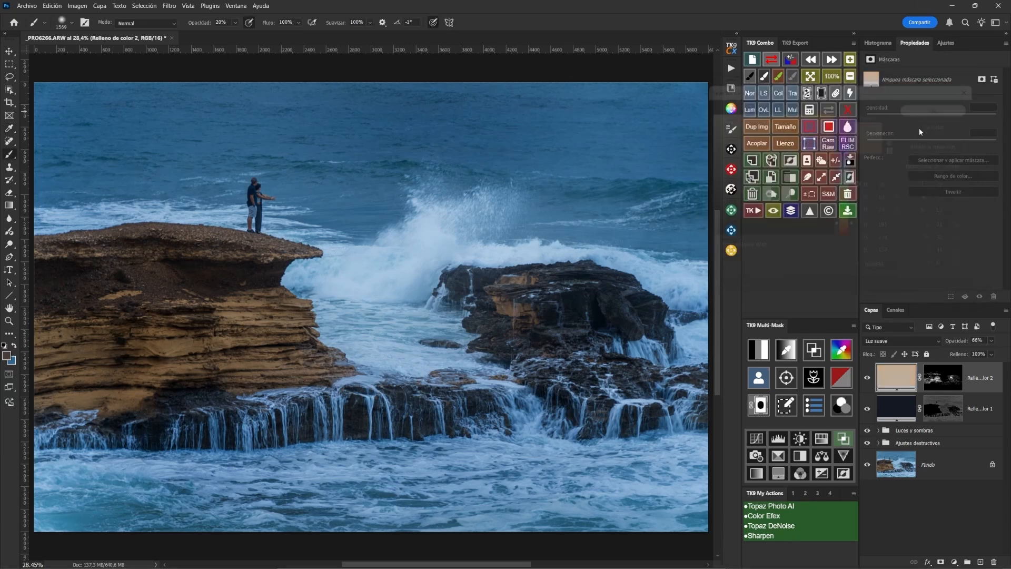
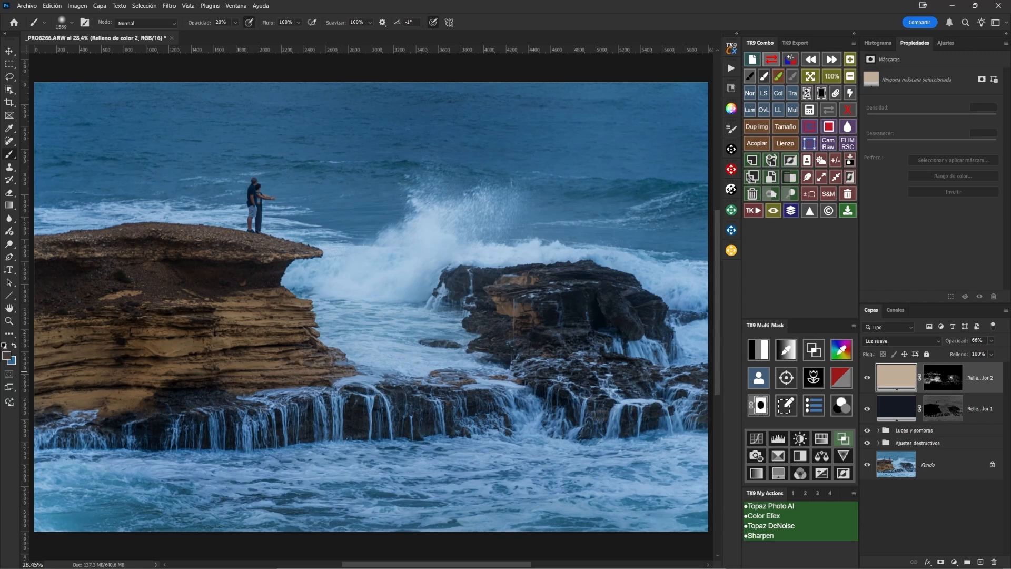
# Add a Tono/saturación adjustment layer above the fills with Saturación at -43 and Luminosidad at +5
pyautogui.click(954, 562)
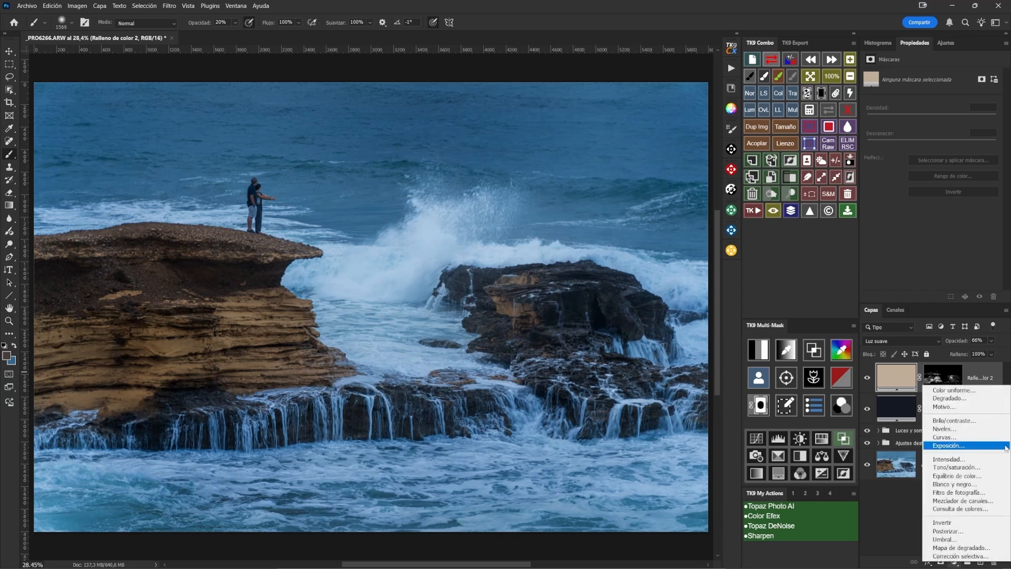
pyautogui.click(984, 468)
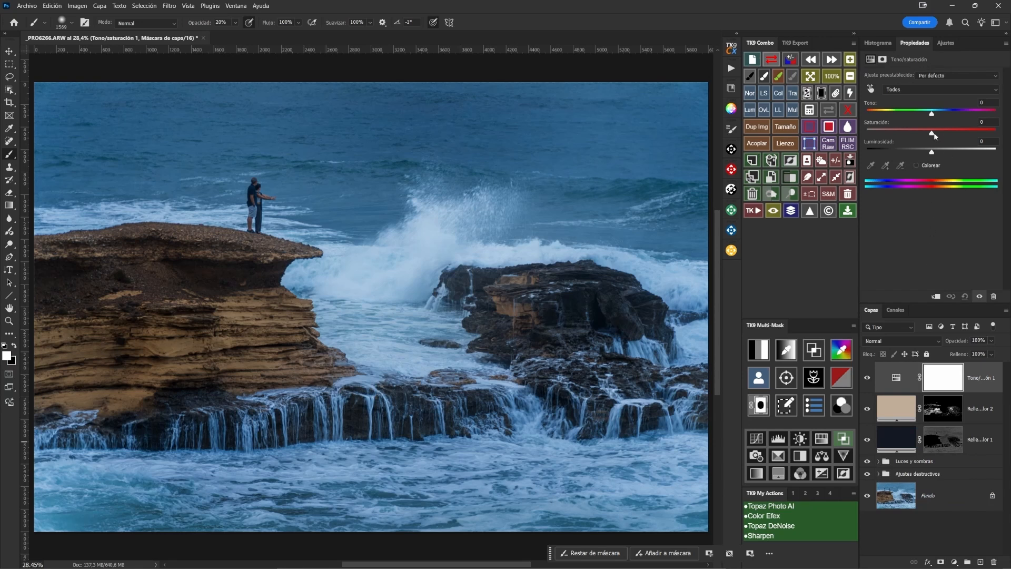
pyautogui.moveTo(910, 136)
pyautogui.mouseDown()
pyautogui.moveTo(892, 136)
pyautogui.moveTo(913, 145)
pyautogui.mouseUp()
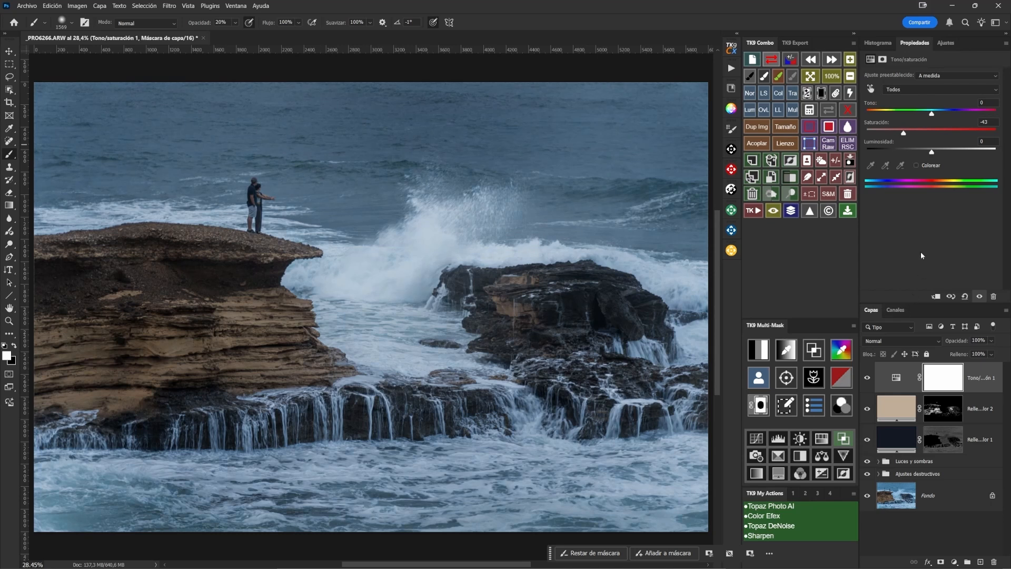
pyautogui.moveTo(931, 153); pyautogui.dragTo(934, 153)
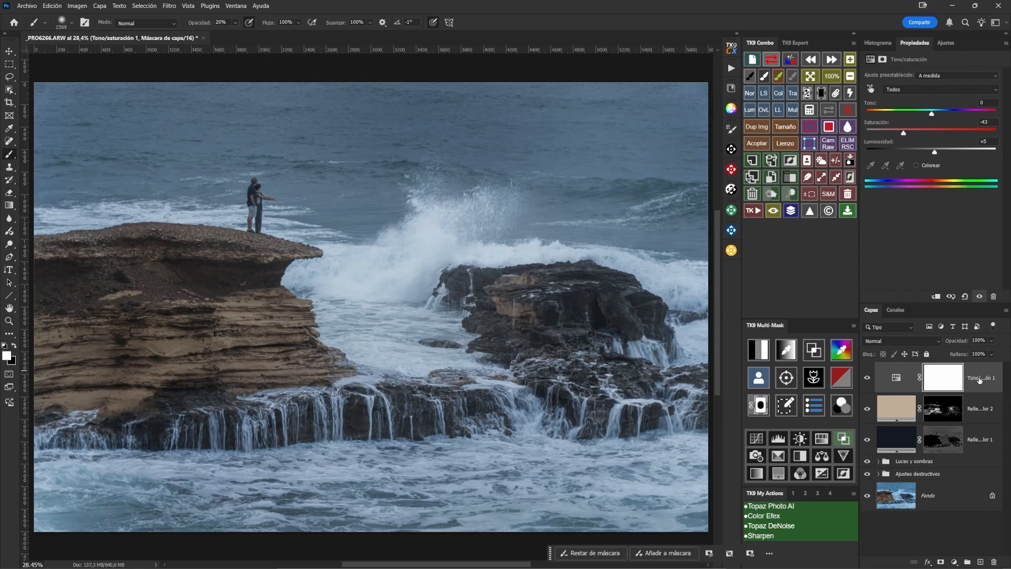
# Hide the Tono/saturación layer and generate an RGB luminosity mask, comparing lights masks 5, 4, 3 and 2 before choosing lights 1
pyautogui.click(867, 378)
pyautogui.click(761, 355)
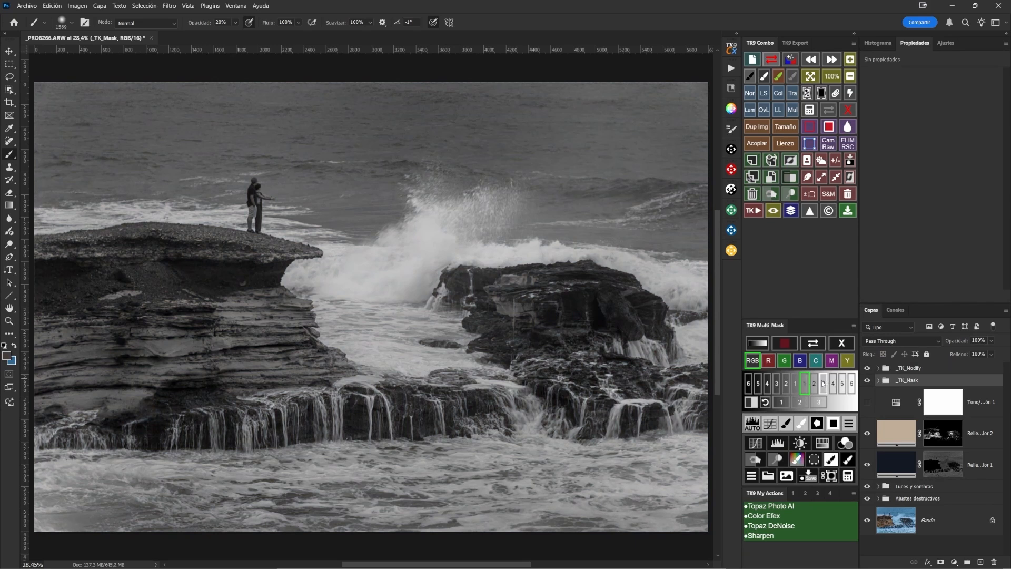
pyautogui.click(842, 385)
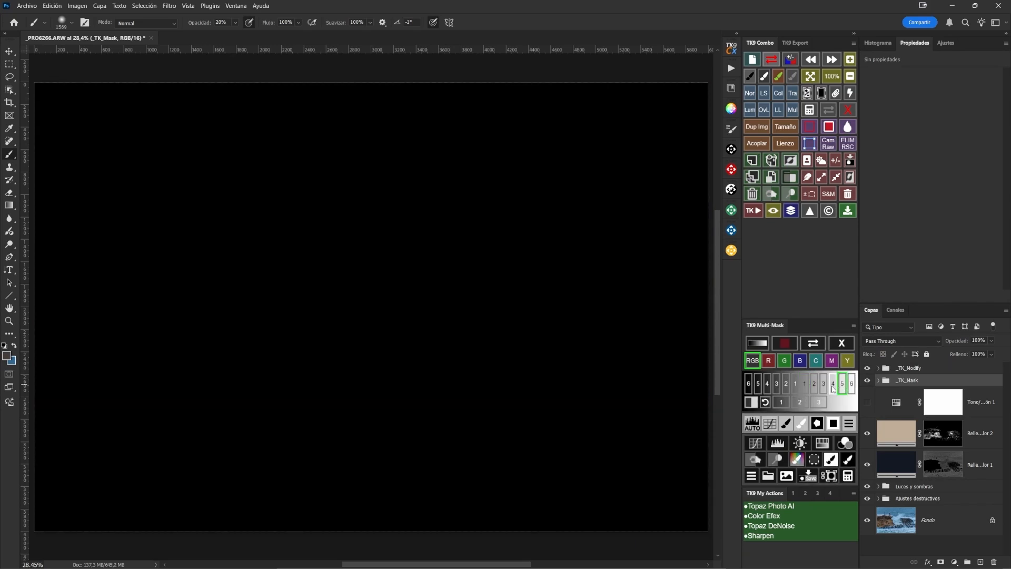
pyautogui.click(833, 385)
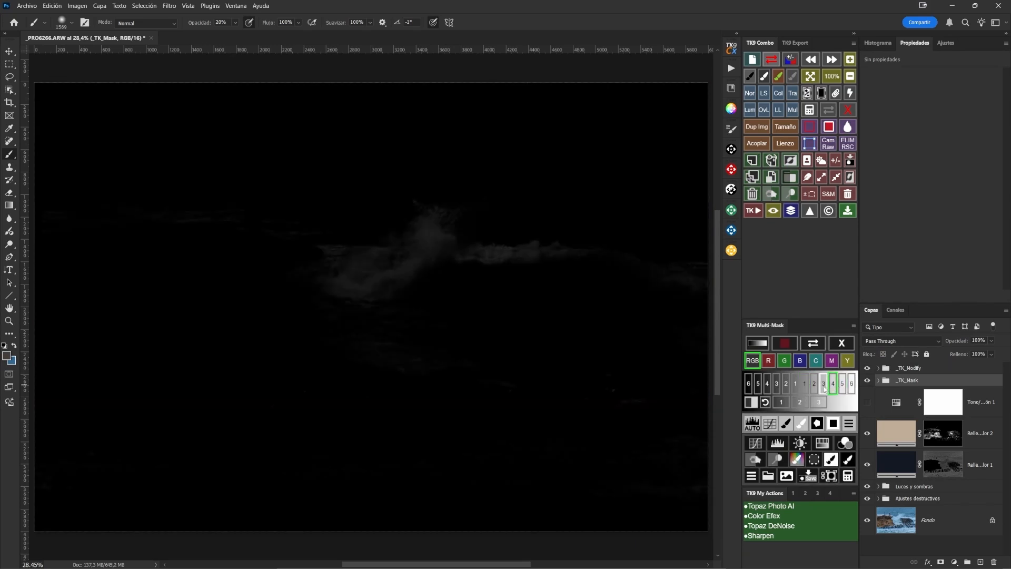
pyautogui.click(823, 385)
pyautogui.click(814, 388)
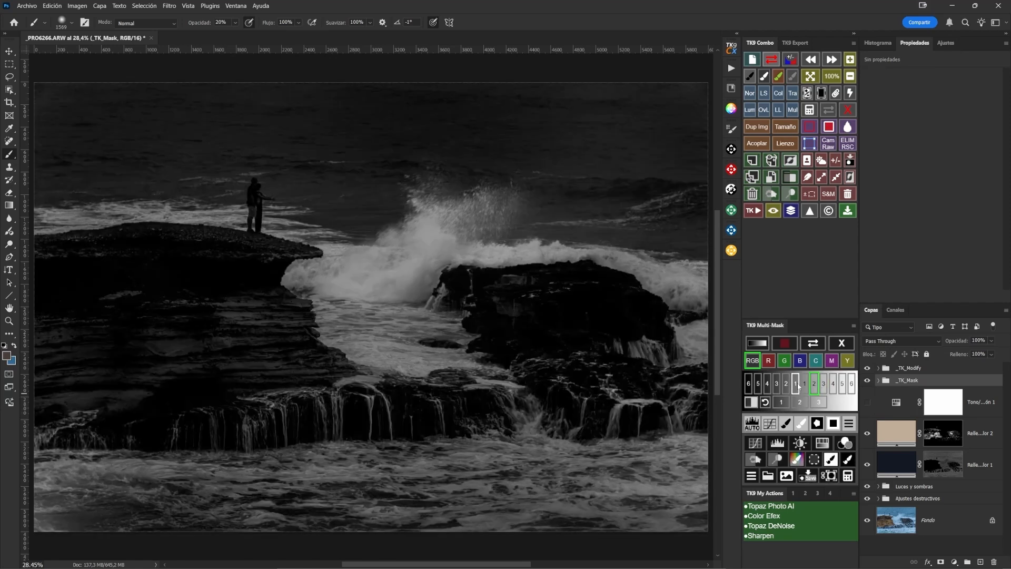
pyautogui.click(804, 386)
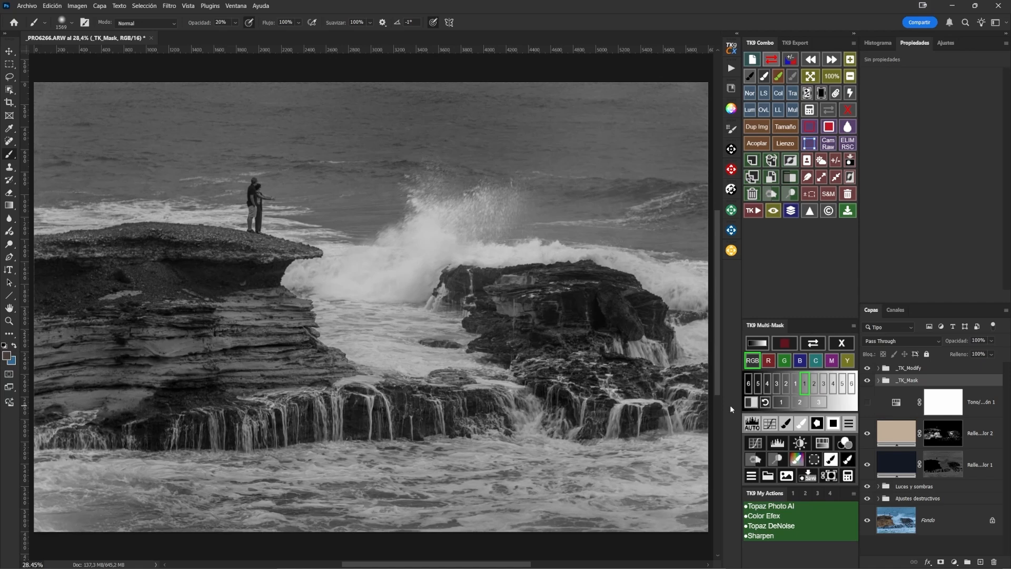
# Refine the luminosity mask with Levels, setting the white point to 180 and midtones to 0,40, and load it as a selection
pyautogui.click(750, 426)
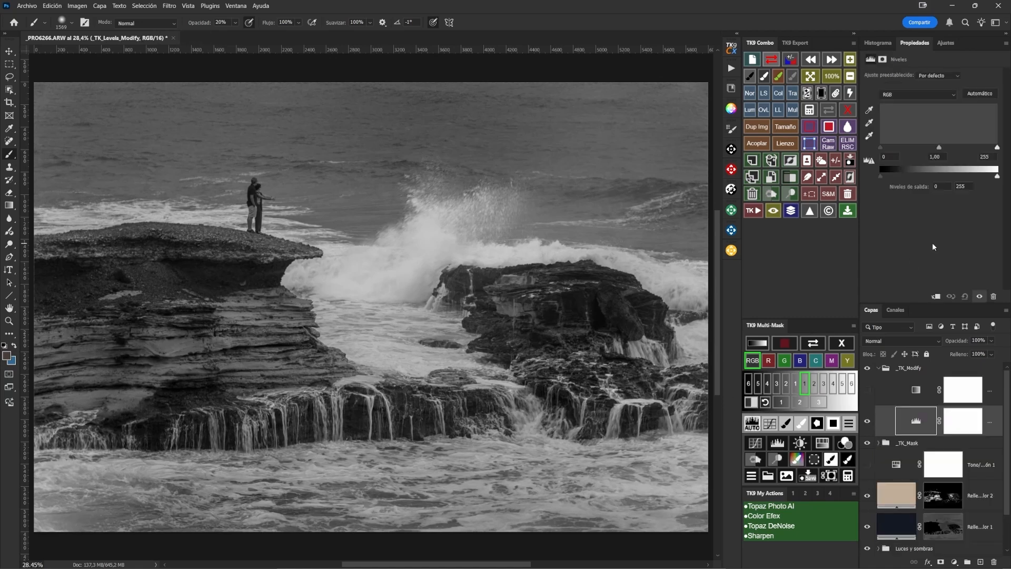
pyautogui.moveTo(997, 149); pyautogui.dragTo(950, 149)
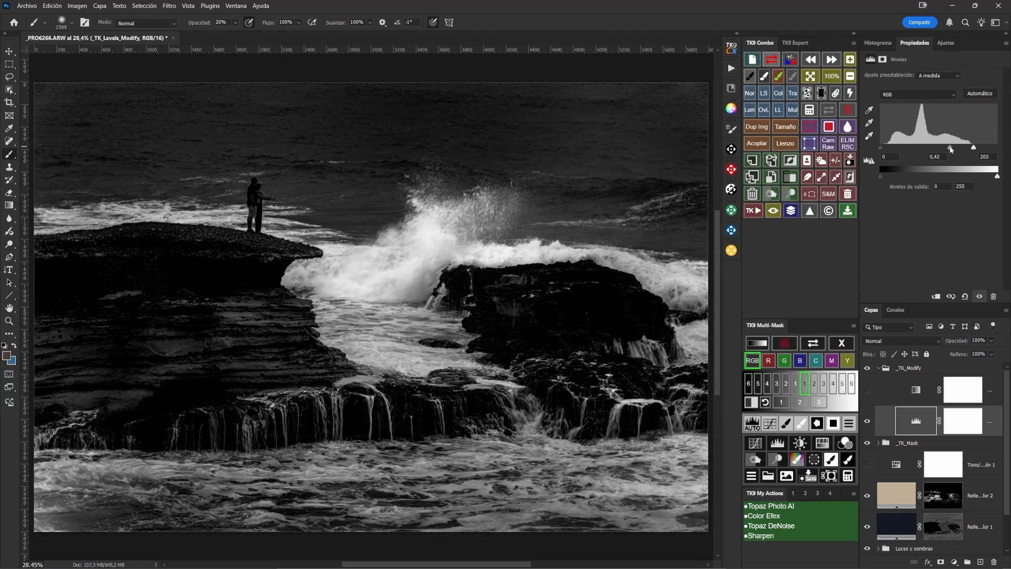
pyautogui.moveTo(880, 149); pyautogui.dragTo(877, 147)
pyautogui.moveTo(949, 147); pyautogui.dragTo(964, 149)
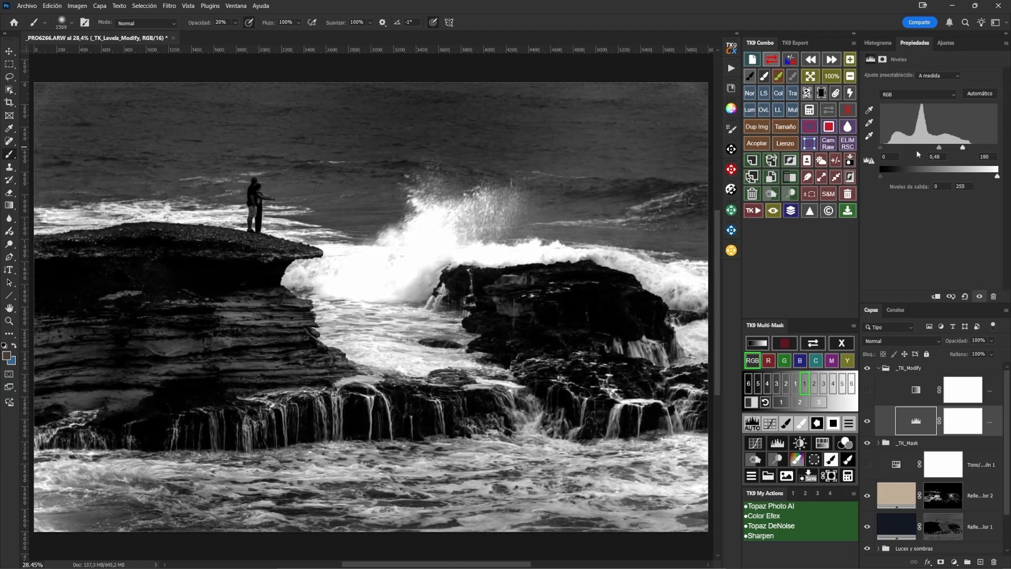
pyautogui.moveTo(940, 150); pyautogui.dragTo(945, 155)
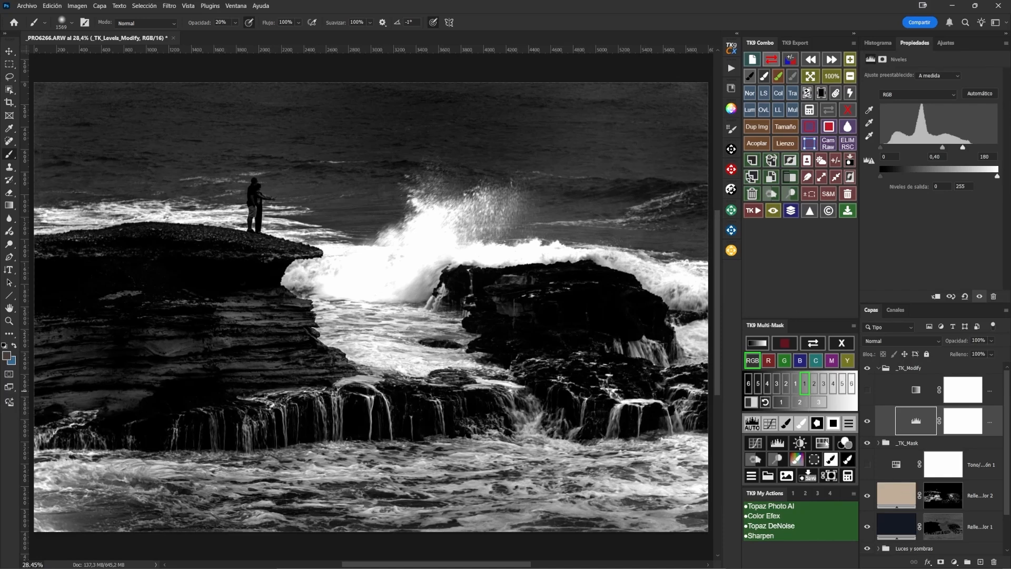
pyautogui.click(815, 459)
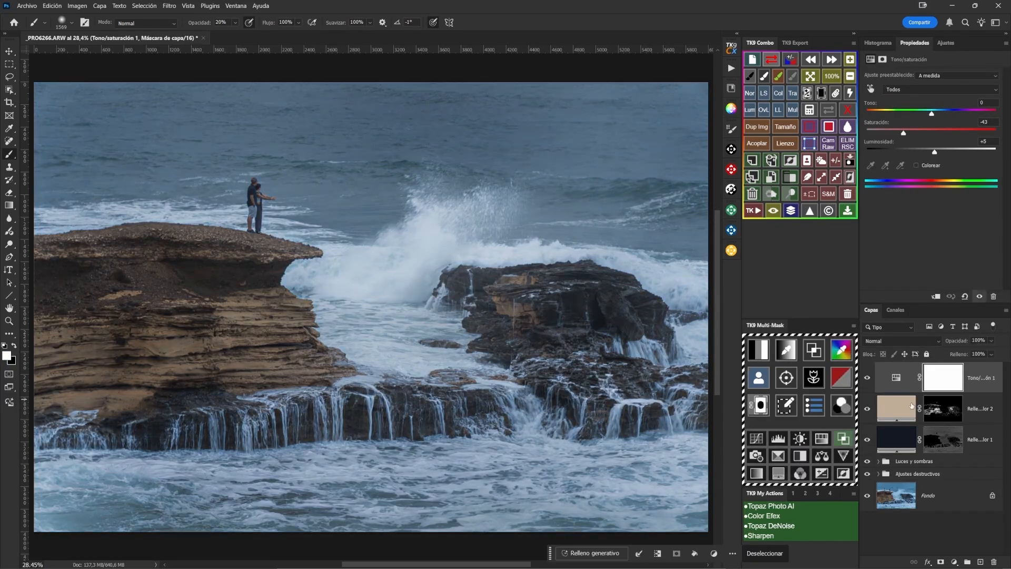
# Make the Hue/Saturation layer visible and turn its layer mask completely black
pyautogui.click(868, 378)
pyautogui.click(944, 380)
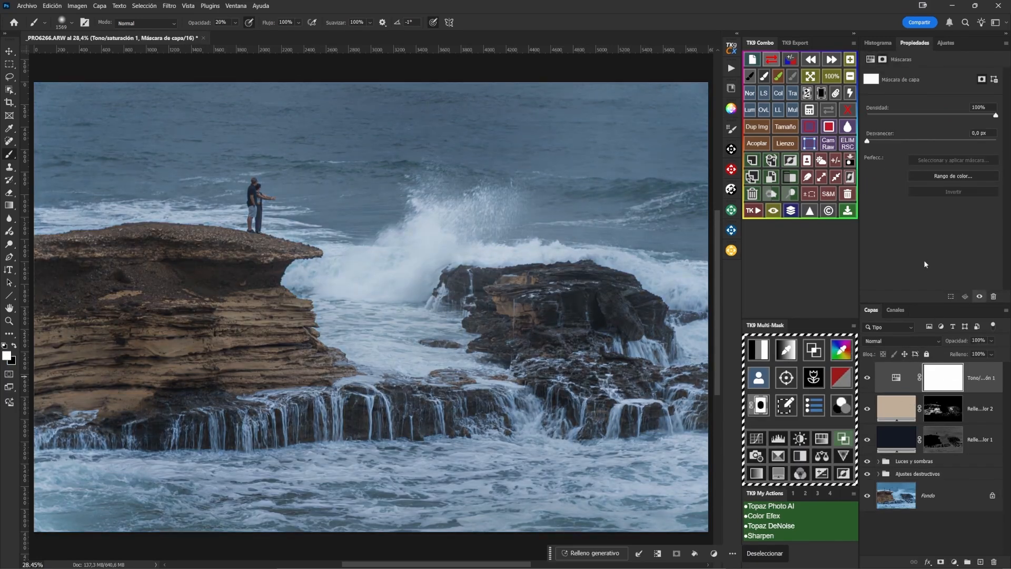
pyautogui.click(822, 93)
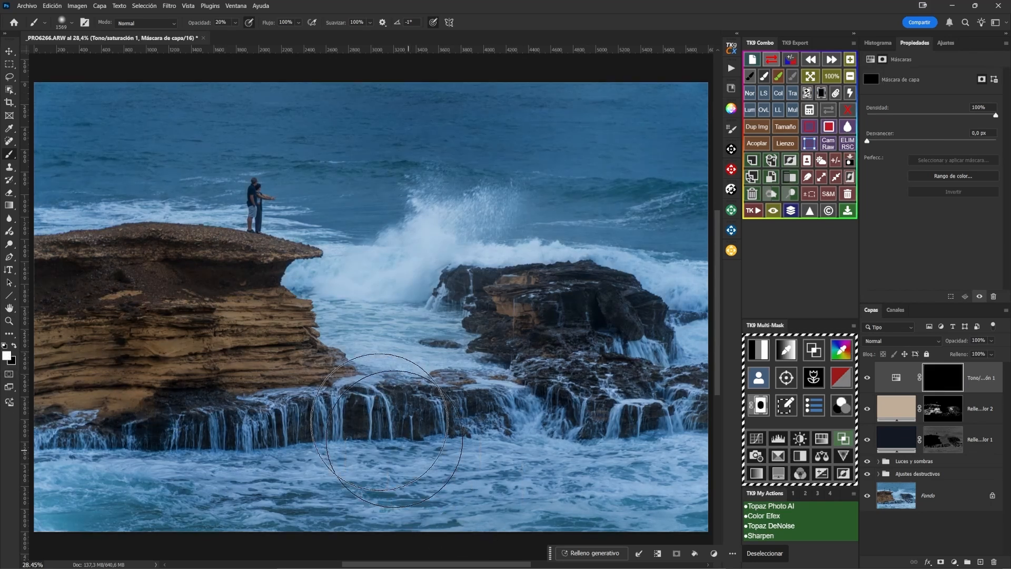
# Paint white at 50% brush opacity on the Hue/Saturation mask over the ledge's leftmost cascades, and clear the selection
pyautogui.moveTo(379, 359)
pyautogui.mouseDown()
pyautogui.moveTo(296, 370)
pyautogui.moveTo(473, 95)
pyautogui.moveTo(721, 144)
pyautogui.mouseUp()
pyautogui.scroll(6, 240, 387)
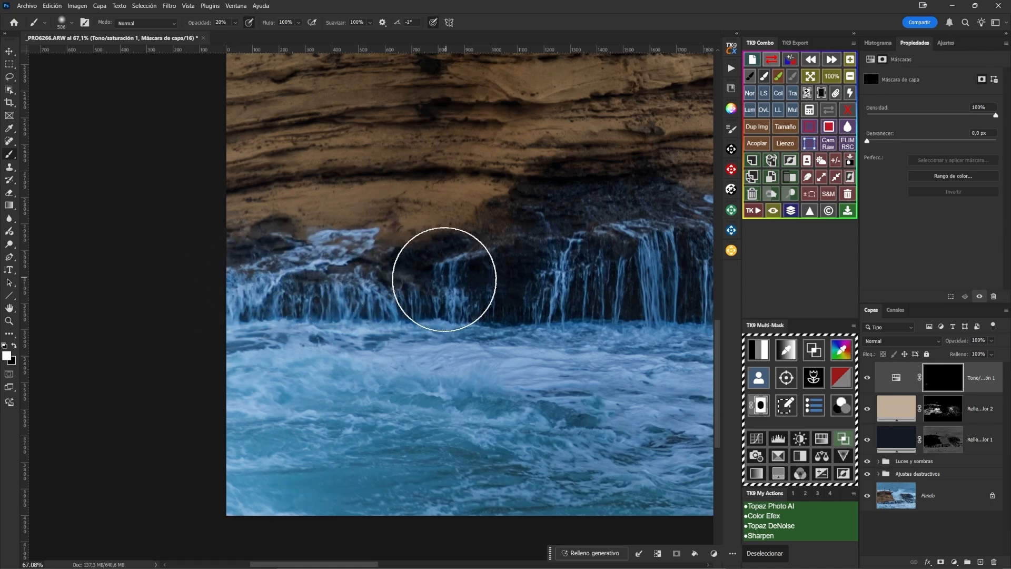
pyautogui.press('5')
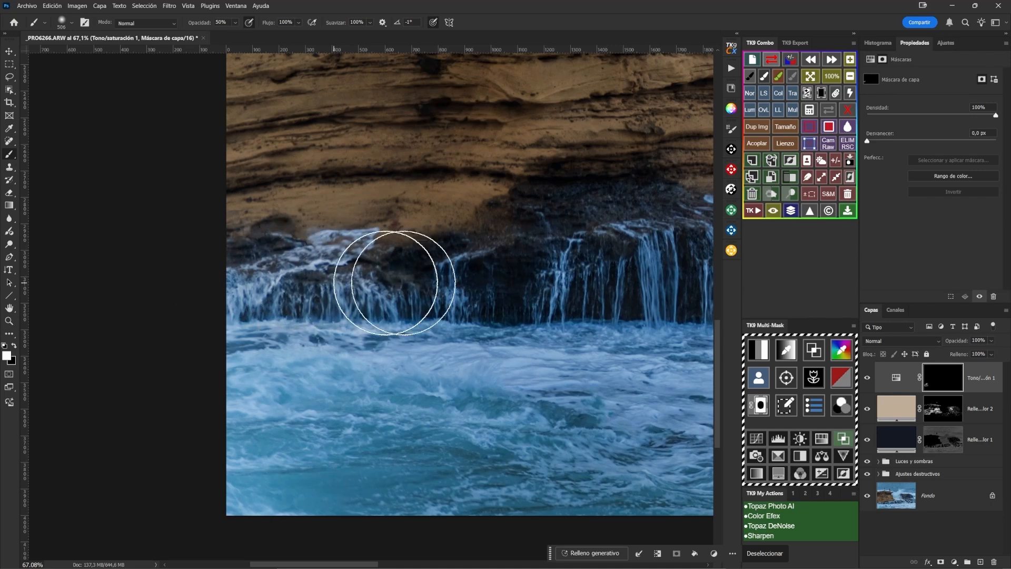
pyautogui.click(835, 161)
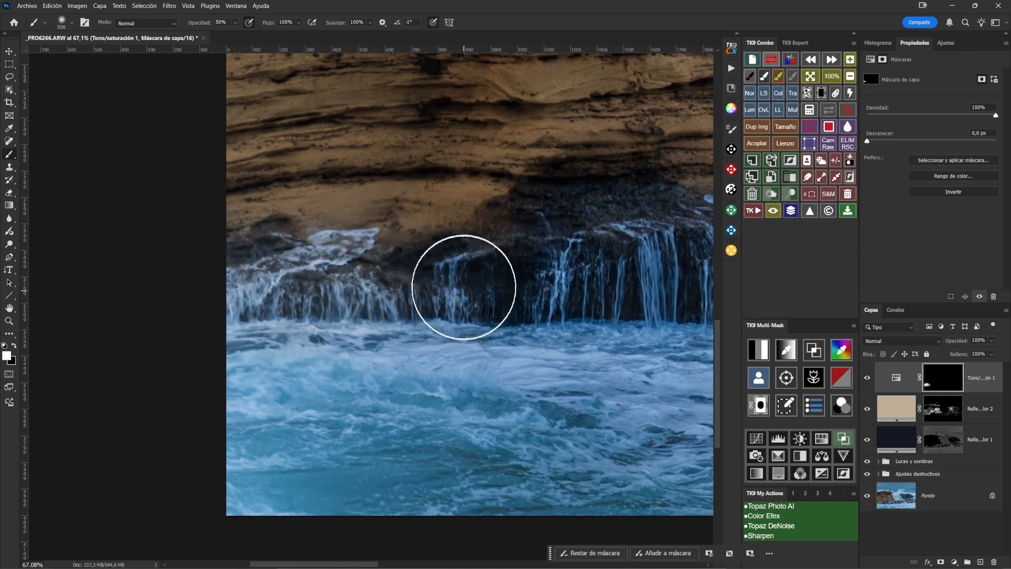
# Paint the mask white with a 306 px brush at 50% opacity over the next cascades below the large cliff
pyautogui.moveTo(552, 278)
pyautogui.mouseDown()
pyautogui.moveTo(521, 280)
pyautogui.moveTo(564, 265)
pyautogui.mouseUp()
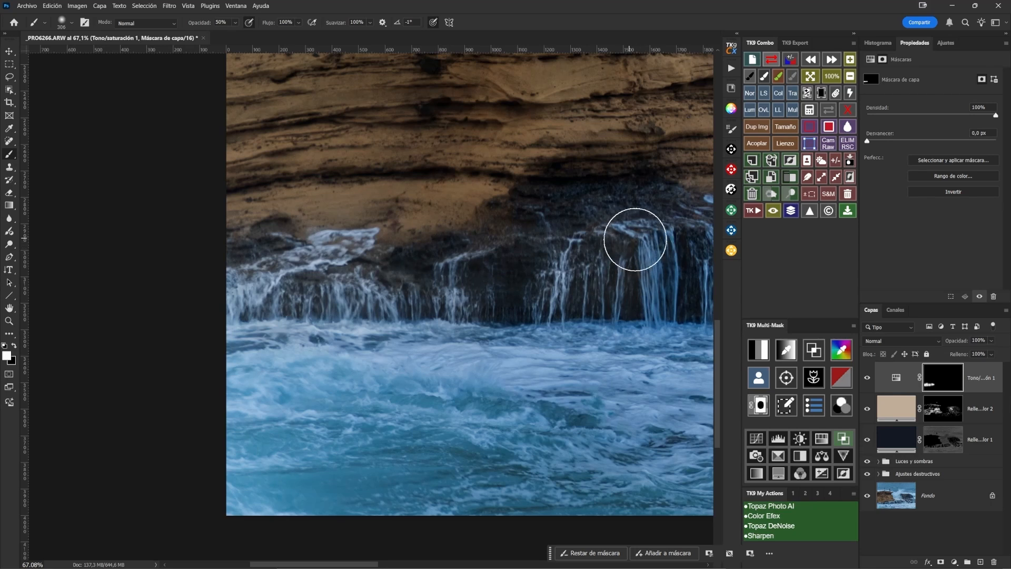
pyautogui.moveTo(666, 275)
pyautogui.mouseDown()
pyautogui.moveTo(654, 320)
pyautogui.moveTo(664, 305)
pyautogui.moveTo(521, 289)
pyautogui.mouseUp()
pyautogui.press('space')
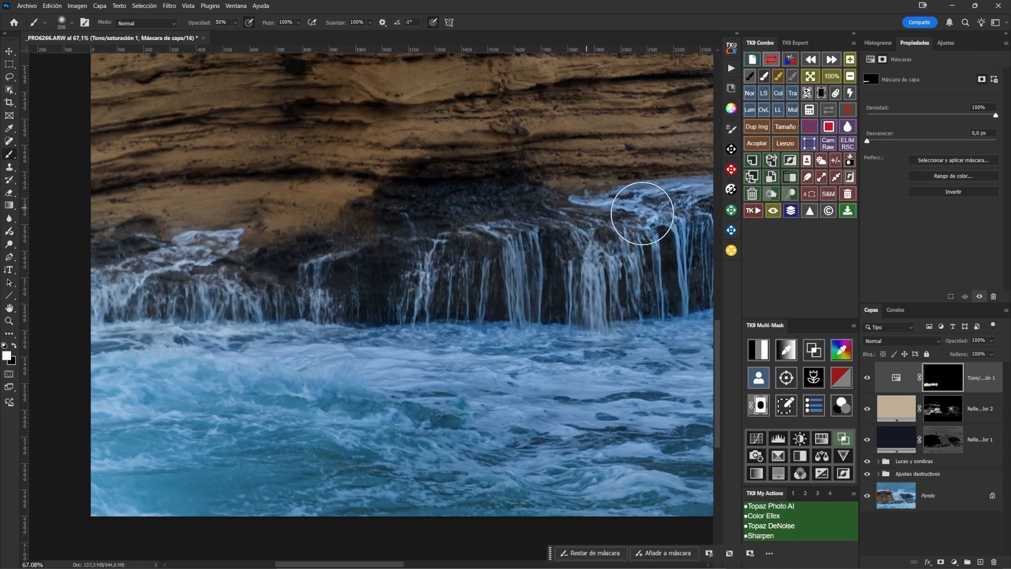
# Lower the brush opacity to 30% and paint the mask white over the remaining cascades along the ledge to the photo's right edge
pyautogui.moveTo(662, 248); pyautogui.dragTo(554, 229)
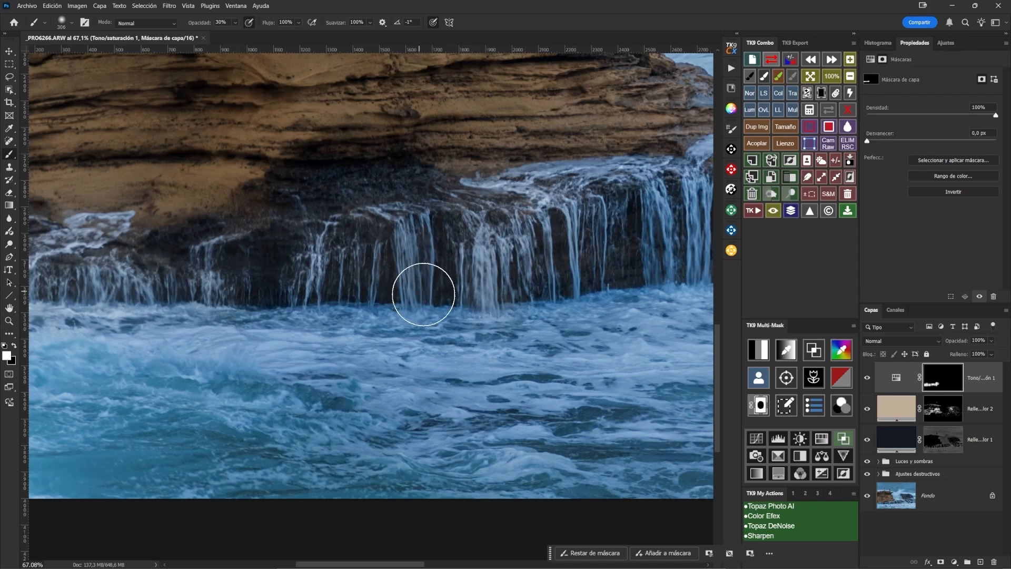
pyautogui.moveTo(508, 255); pyautogui.dragTo(411, 272)
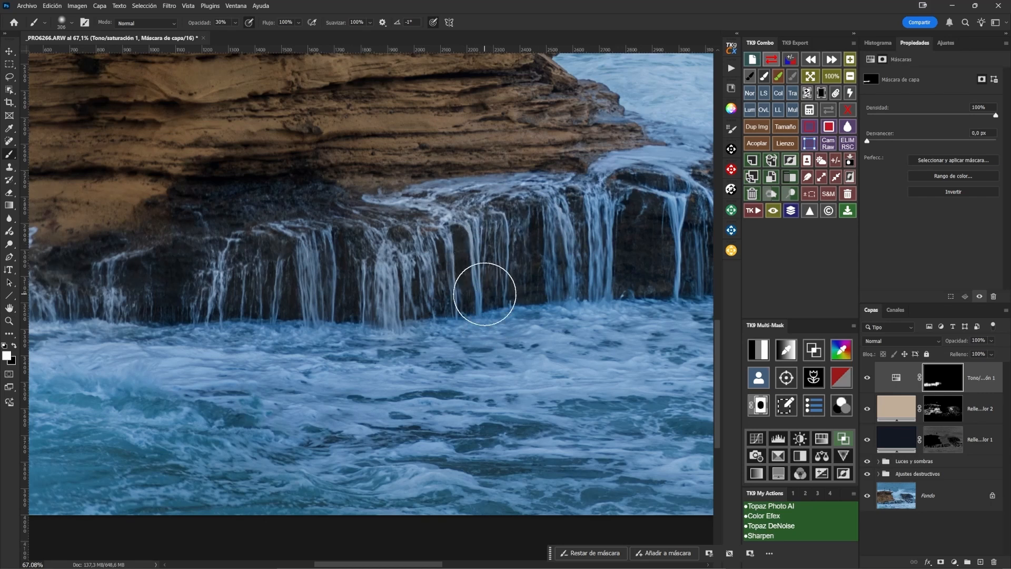
pyautogui.moveTo(535, 244); pyautogui.dragTo(464, 255)
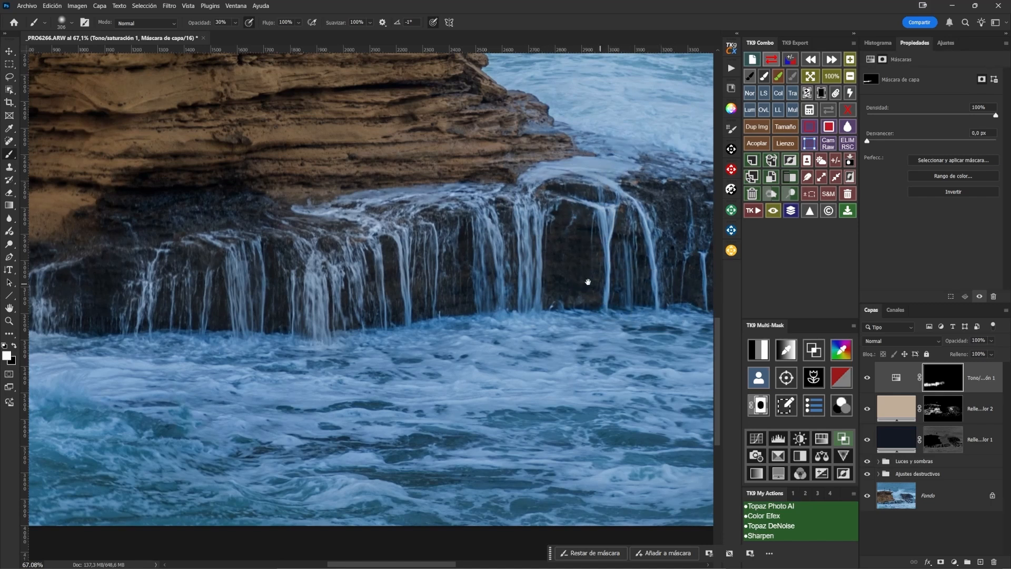
pyautogui.moveTo(587, 282); pyautogui.dragTo(475, 275)
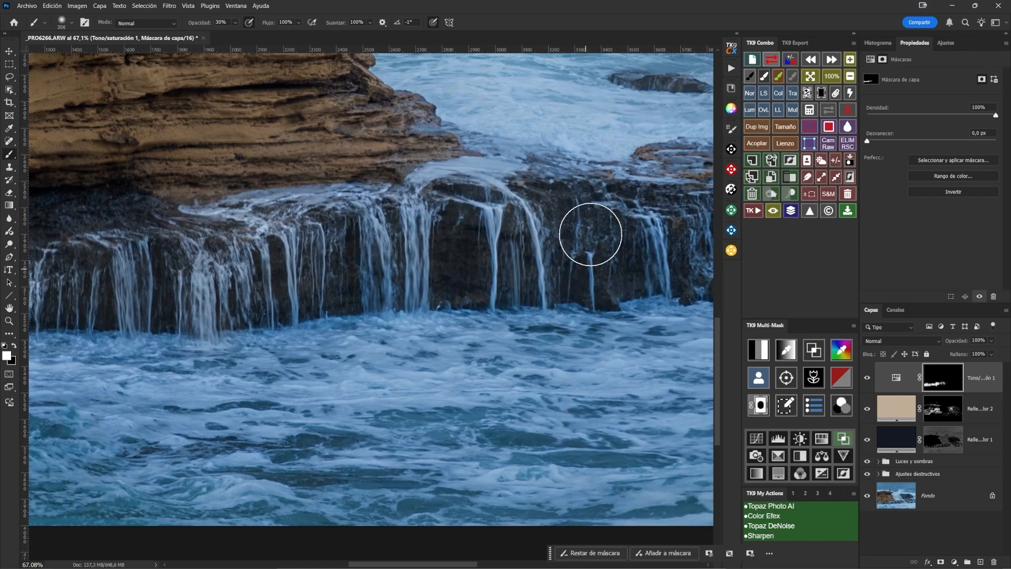
pyautogui.moveTo(552, 279); pyautogui.dragTo(429, 279)
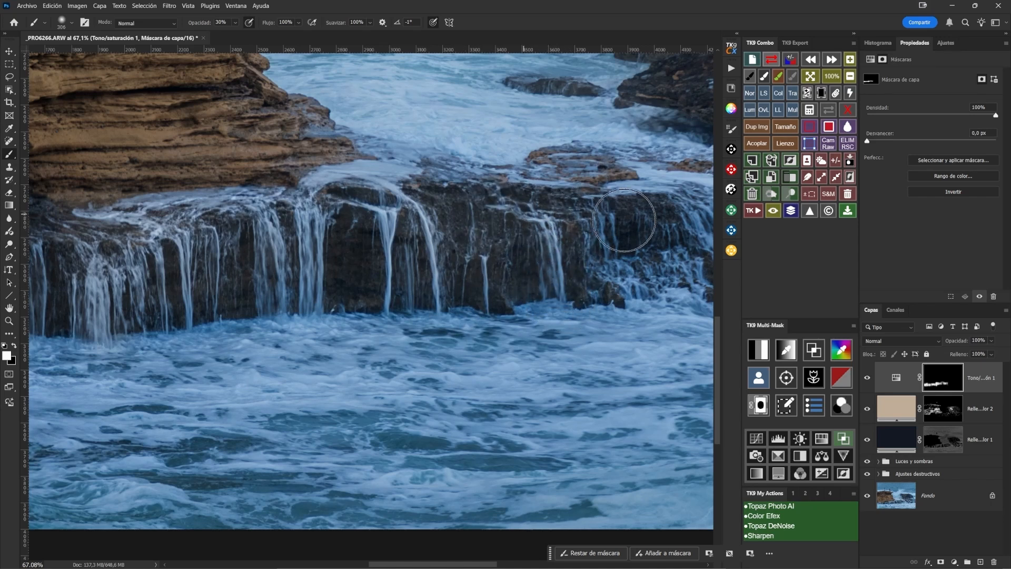
pyautogui.moveTo(528, 273); pyautogui.dragTo(431, 273)
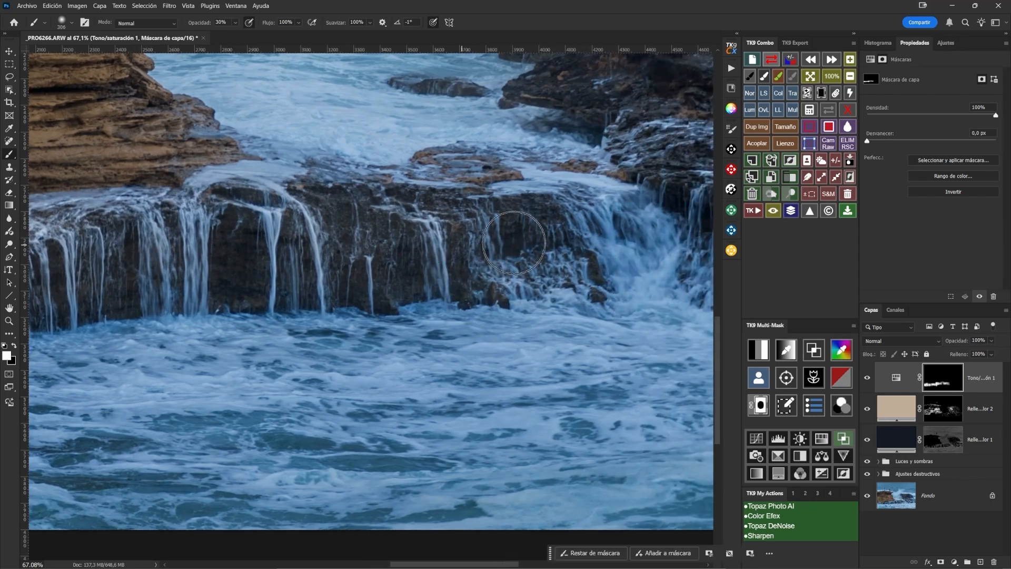
pyautogui.moveTo(536, 257); pyautogui.dragTo(424, 255)
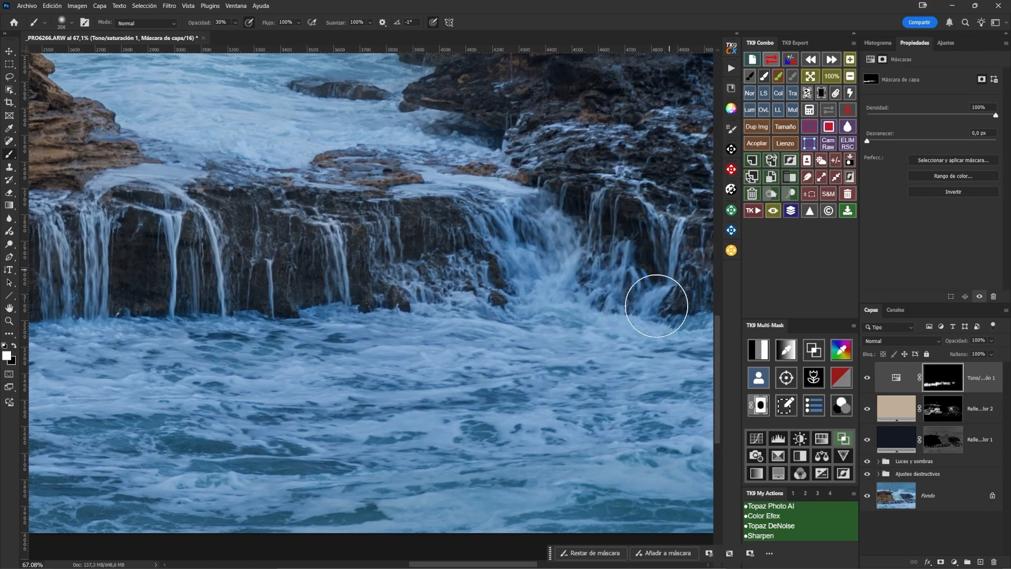
pyautogui.moveTo(649, 282); pyautogui.dragTo(514, 264)
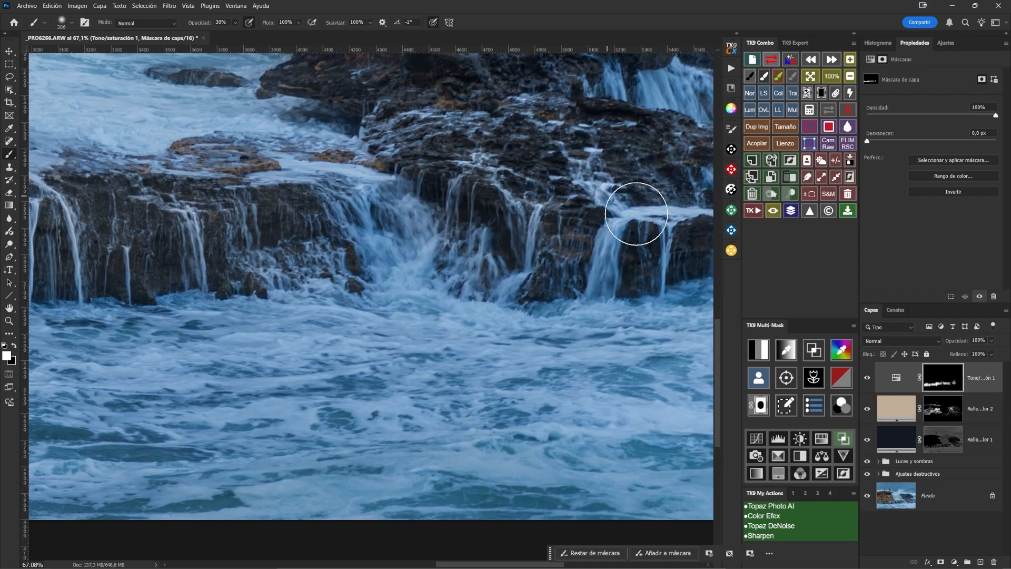
pyautogui.moveTo(605, 288); pyautogui.dragTo(381, 264)
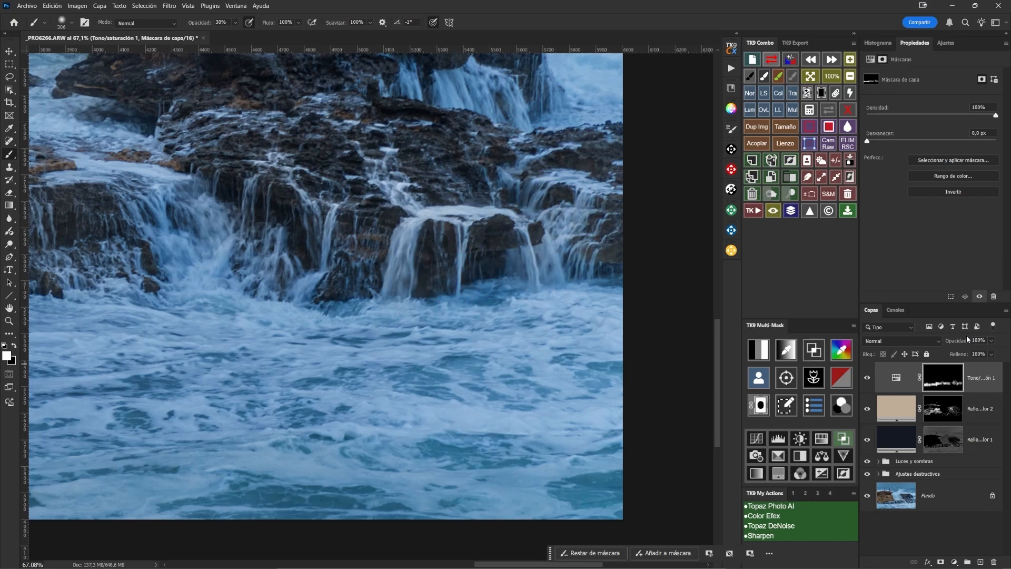
# Paint the Hue/Saturation mask white at 30% opacity over the water running down the large right-hand rock
pyautogui.moveTo(460, 237); pyautogui.dragTo(477, 320)
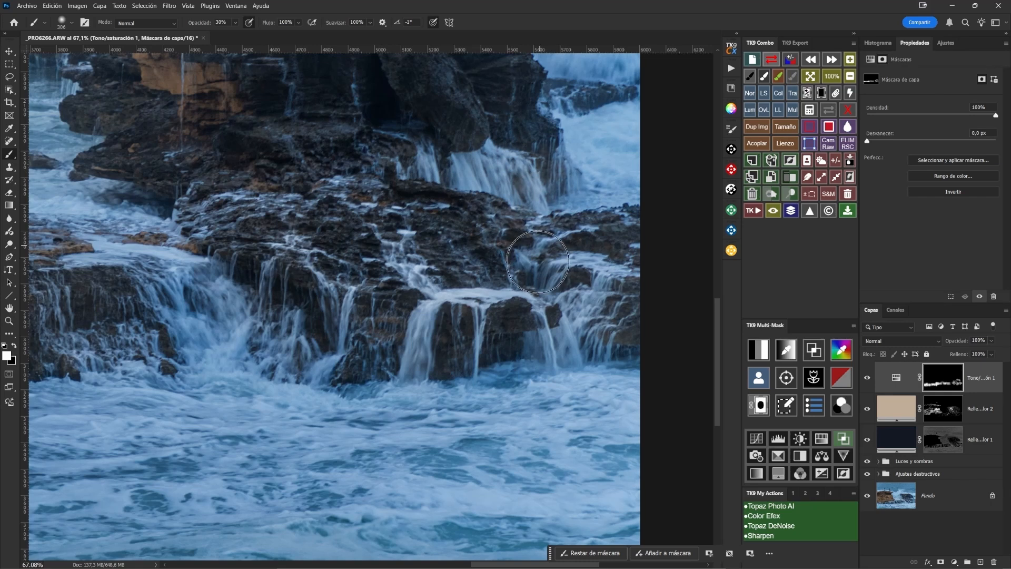
pyautogui.moveTo(202, 200); pyautogui.dragTo(231, 293)
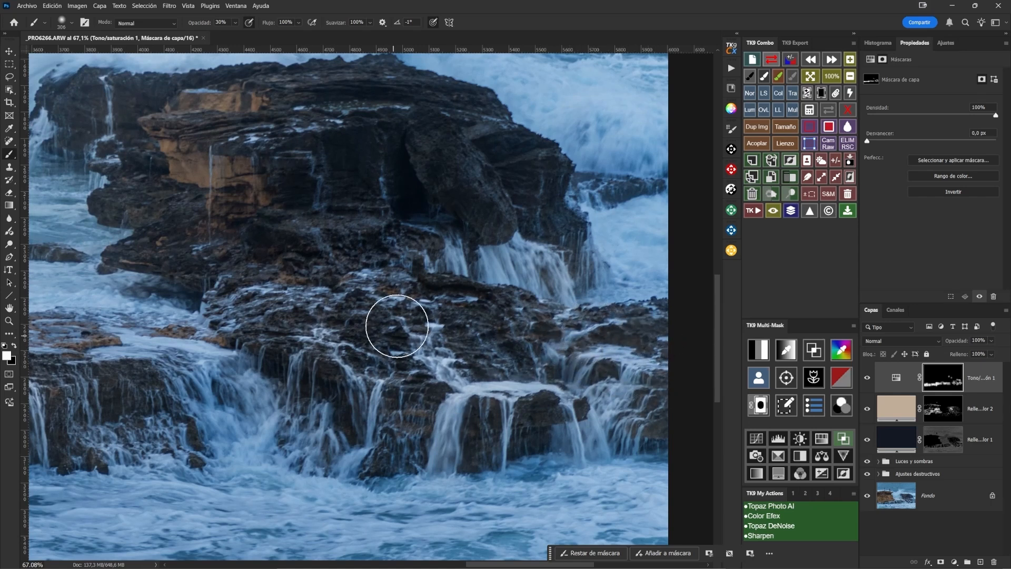
pyautogui.moveTo(493, 377)
pyautogui.mouseDown()
pyautogui.moveTo(483, 364)
pyautogui.moveTo(291, 333)
pyautogui.mouseUp()
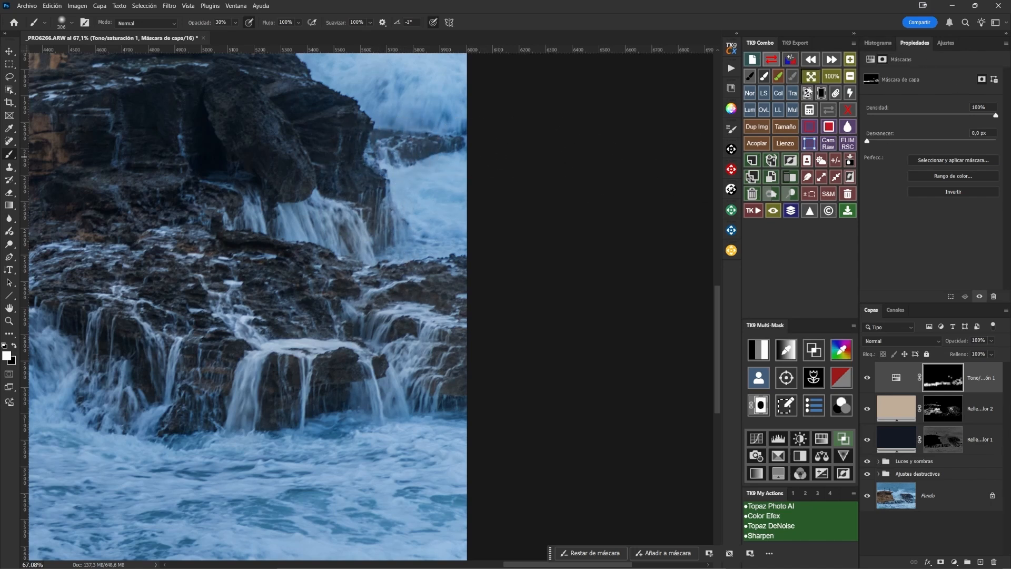
# Compare the whole photo with and without the masked Hue/Saturation adjustment
pyautogui.click(809, 93)
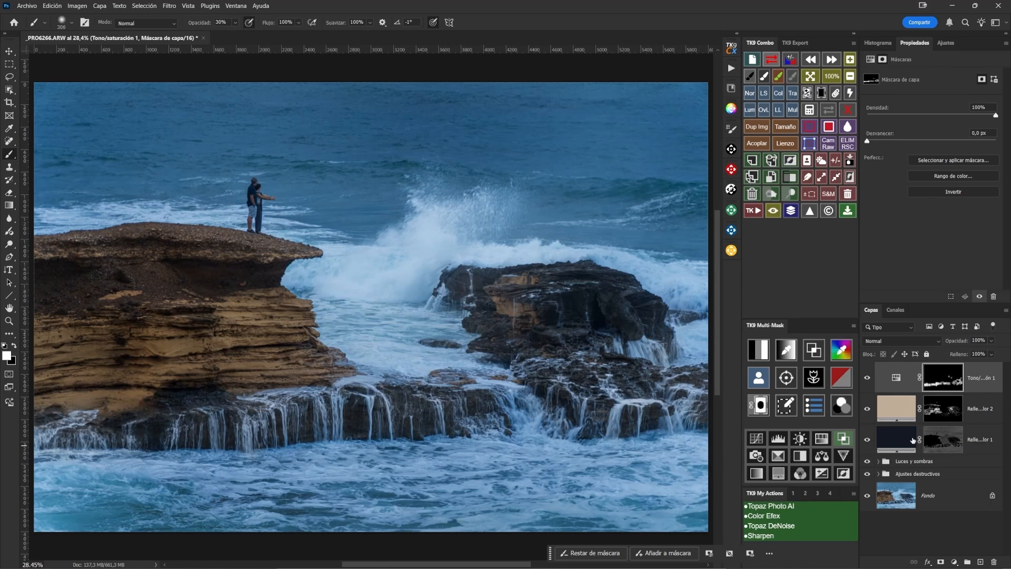
pyautogui.click(867, 379)
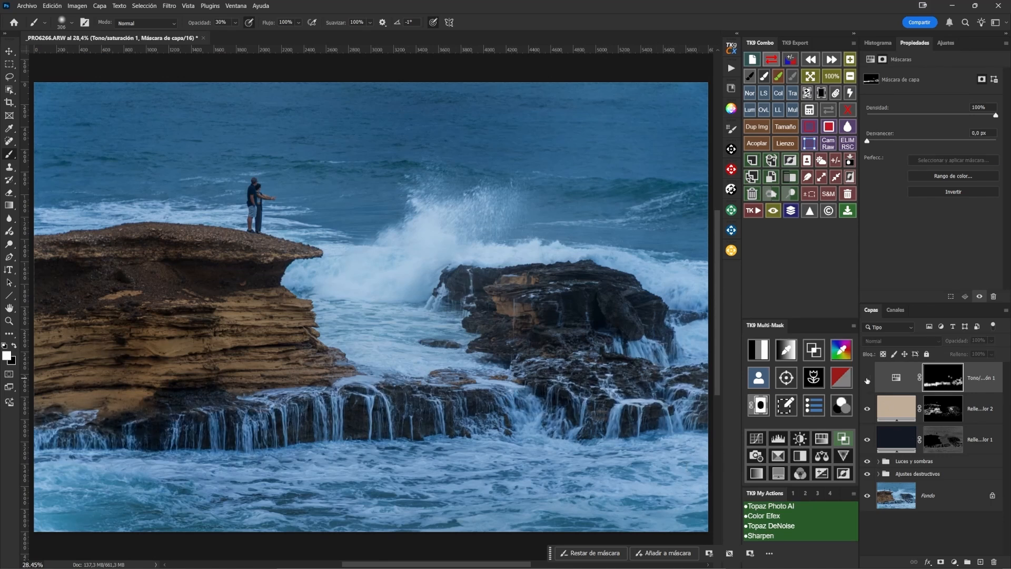
pyautogui.click(867, 379)
pyautogui.click(867, 379)
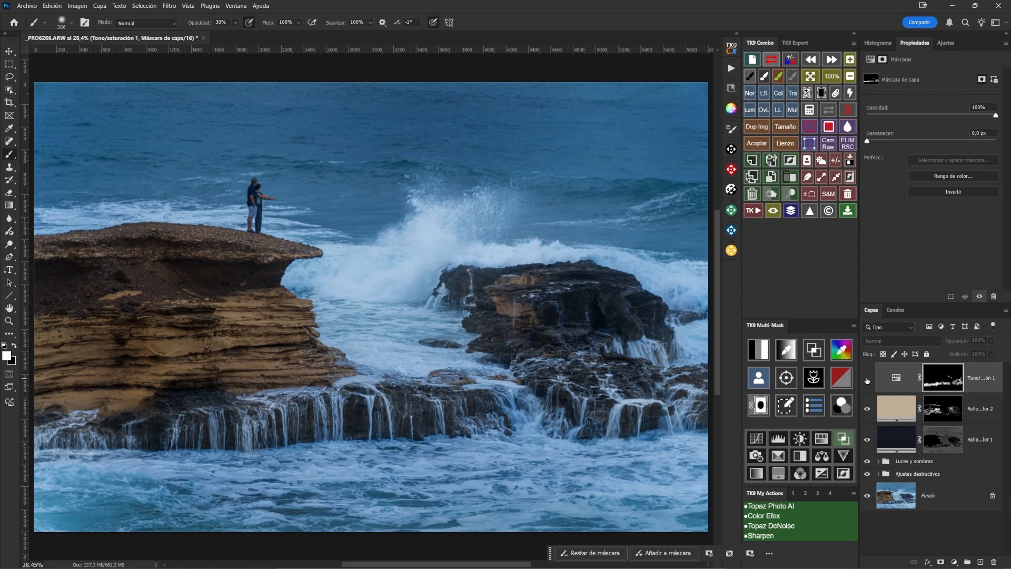
pyautogui.click(867, 379)
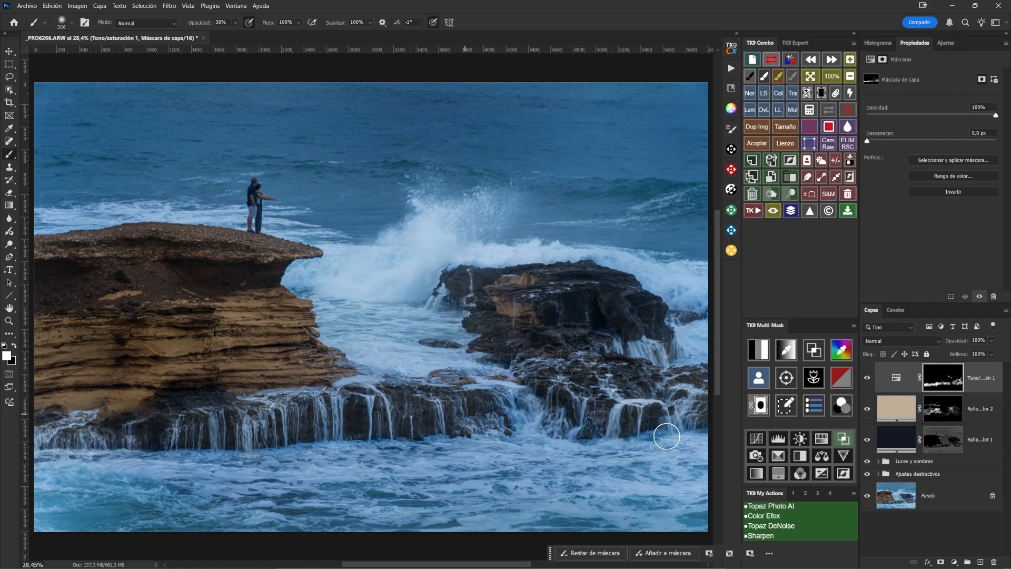
# Add a solid color fill layer above the Hue/Saturation layer in a pale cream with hue 35 and near-maximum brightness
pyautogui.click(895, 378)
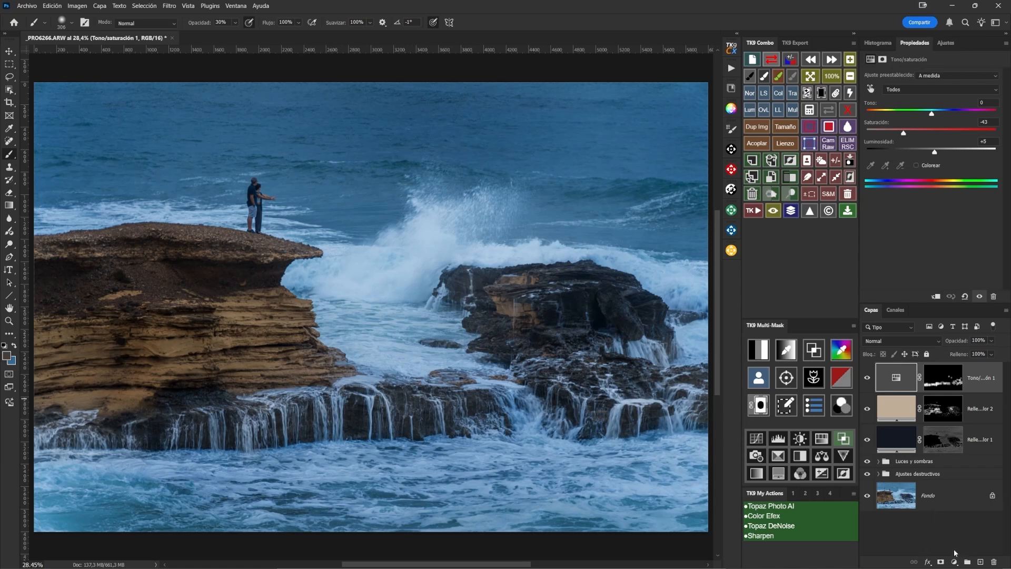
pyautogui.click(952, 562)
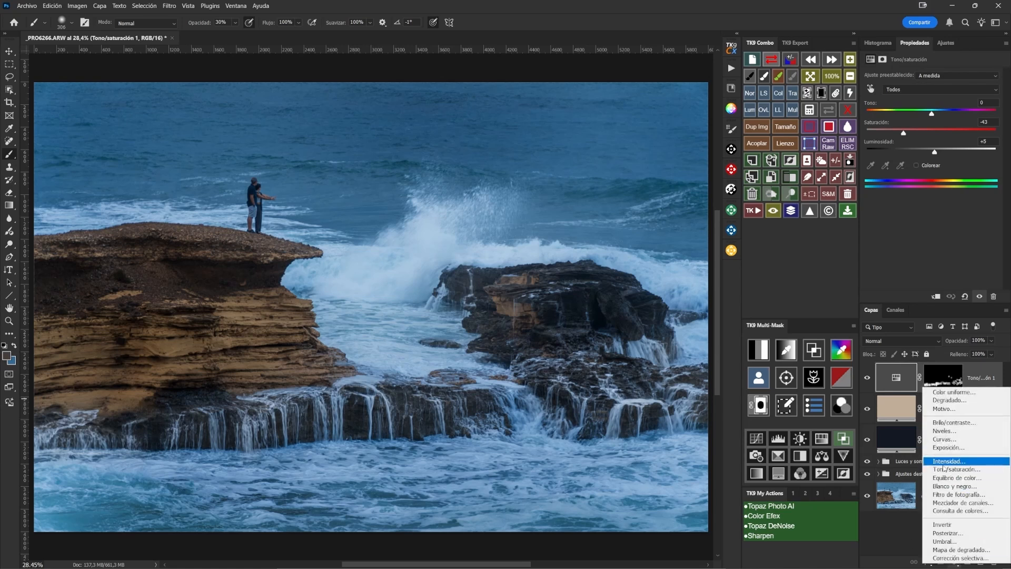
pyautogui.click(952, 393)
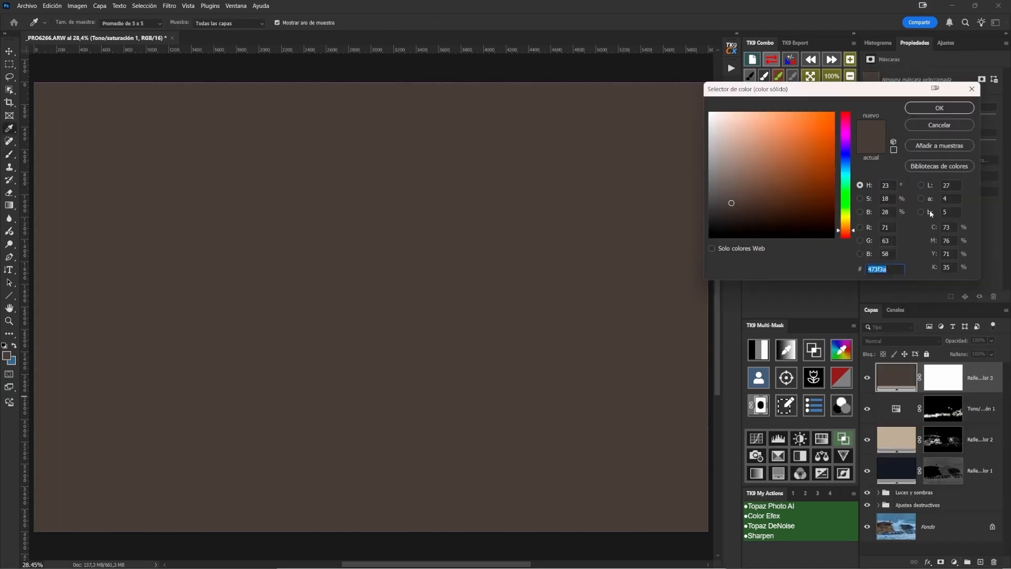
pyautogui.click(896, 185)
pyautogui.write('35')
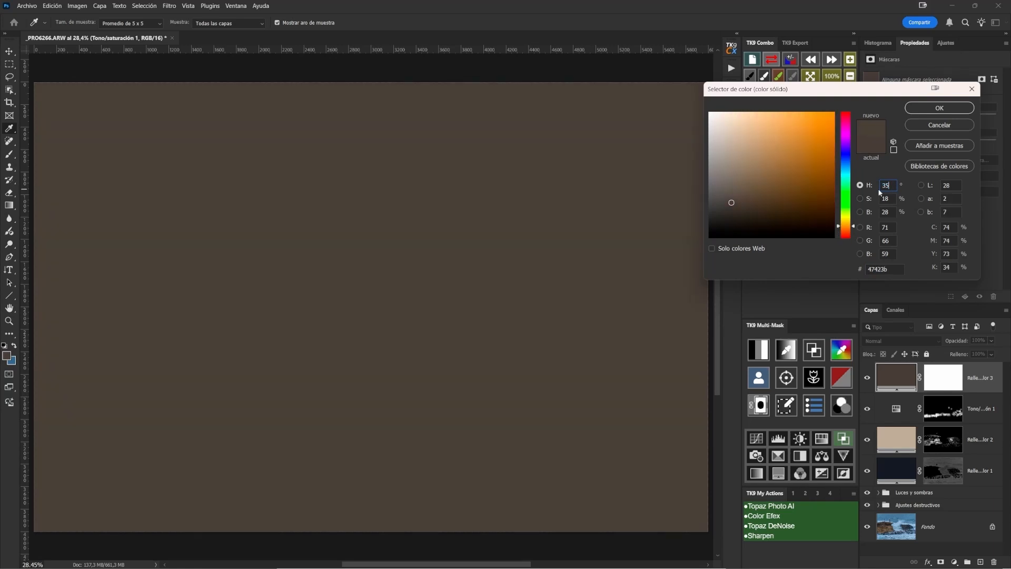
pyautogui.moveTo(729, 204); pyautogui.dragTo(724, 107)
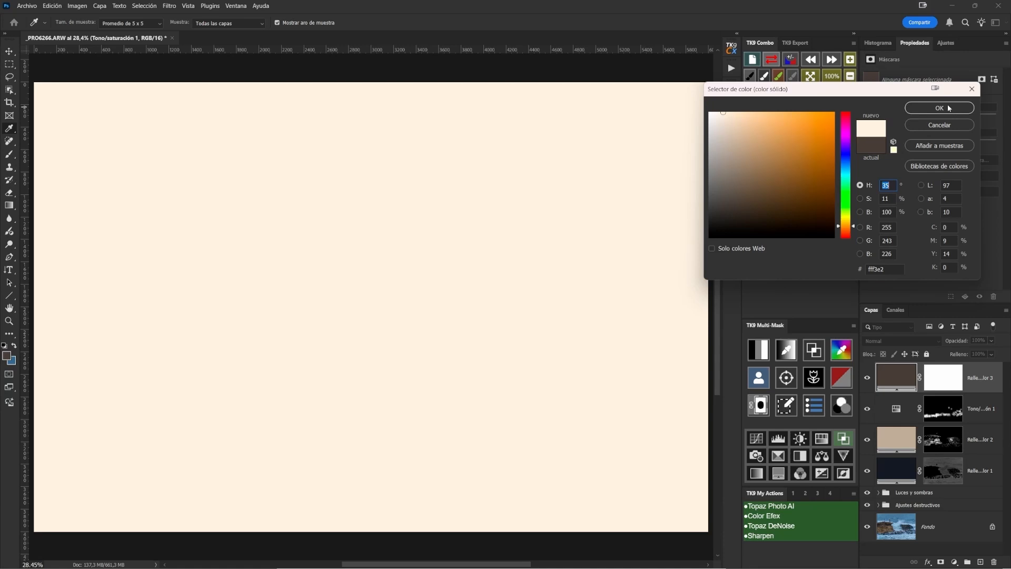
pyautogui.click(725, 115)
pyautogui.moveTo(728, 113); pyautogui.dragTo(729, 115)
pyautogui.click(959, 109)
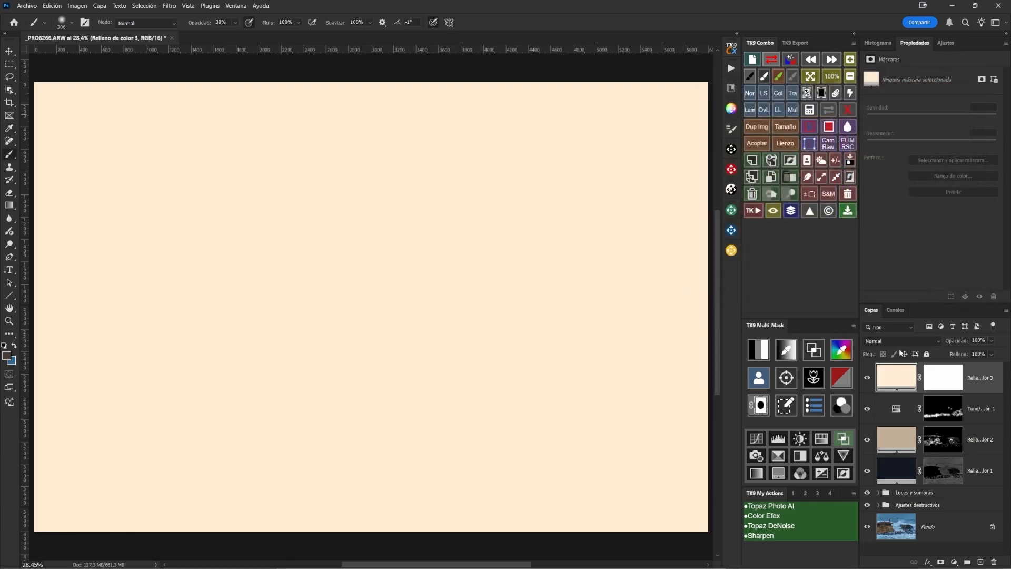
# Set the cream color fill layer to Soft Light (Luz suave) blending and clip it to the Hue/Saturation layer below
pyautogui.click(884, 342)
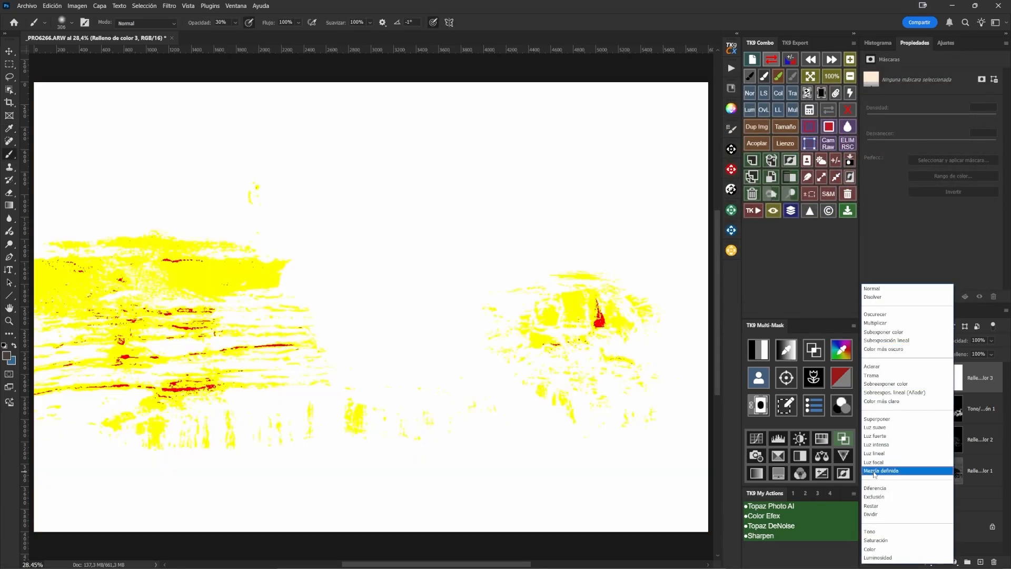
pyautogui.click(872, 427)
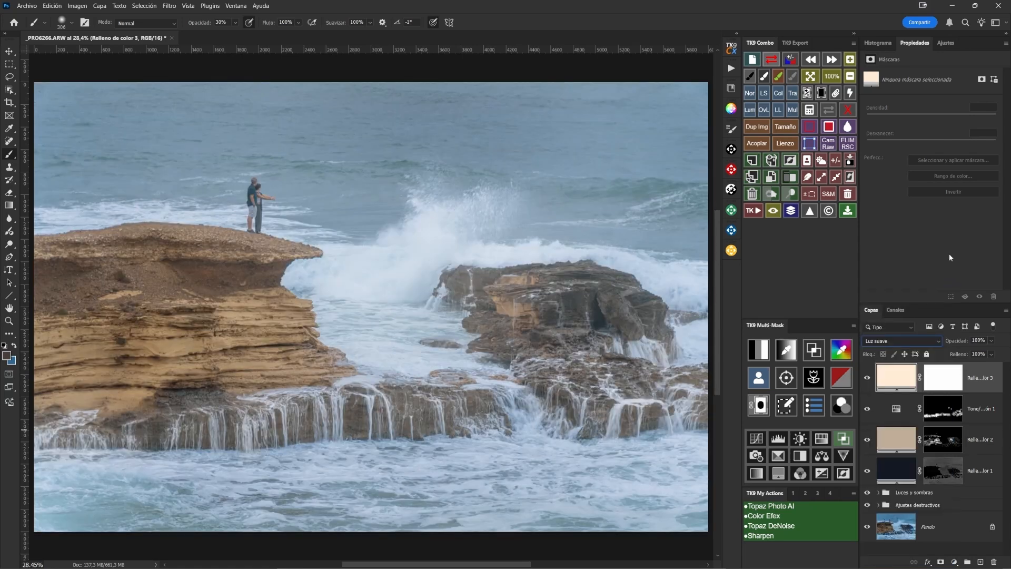
pyautogui.keyDown('alt'); pyautogui.click(899, 393); pyautogui.keyUp('alt')
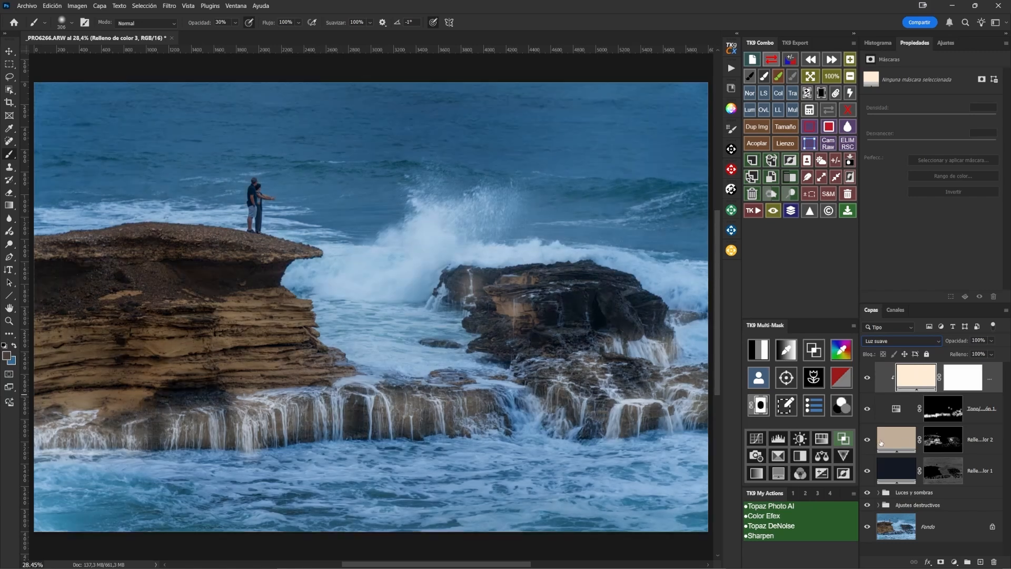
# Lower the clipped cream fill layer's opacity to 25% and compare the photo with and without it
pyautogui.click(991, 341)
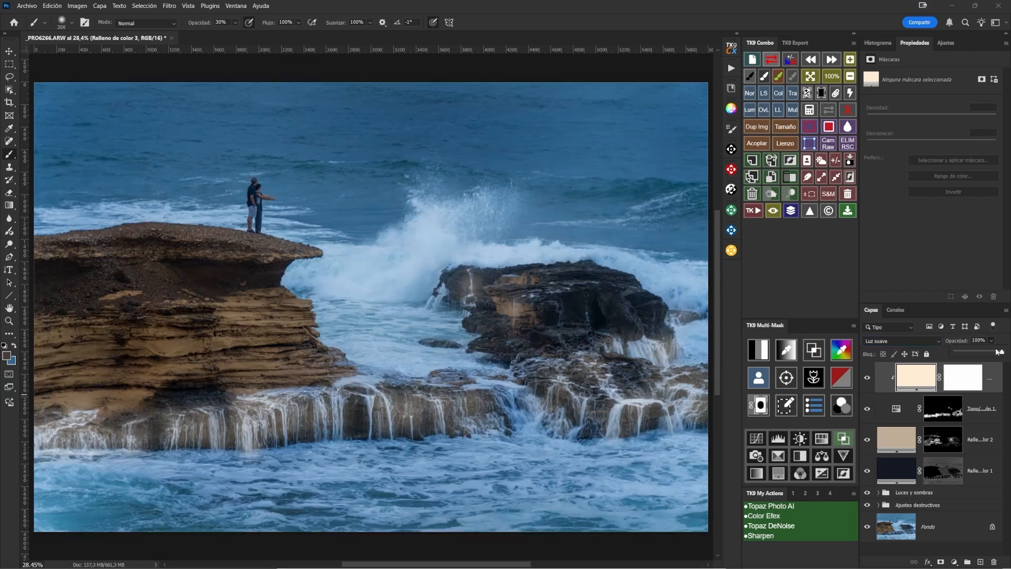
pyautogui.moveTo(1002, 355); pyautogui.dragTo(969, 356)
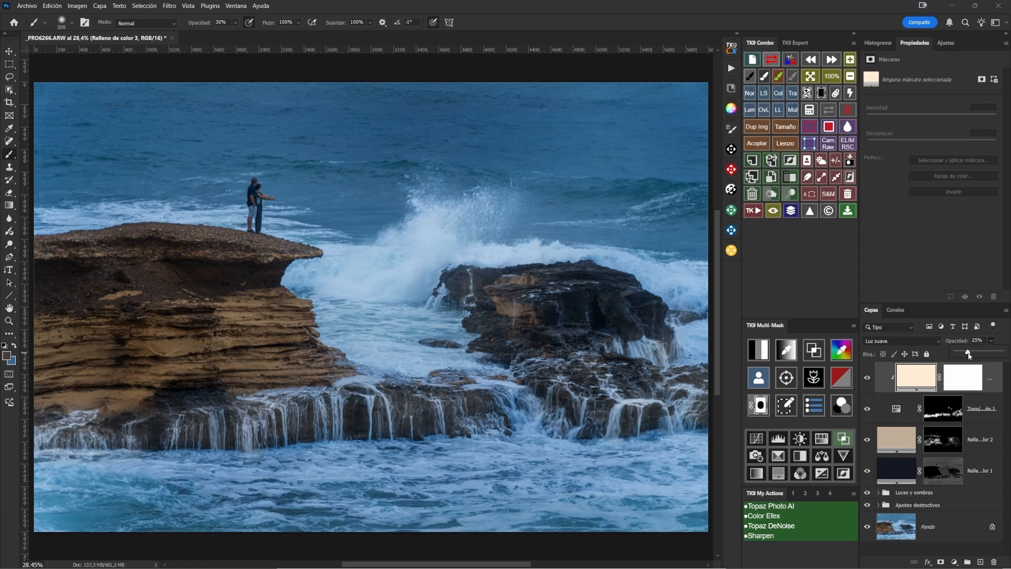
pyautogui.click(867, 379)
pyautogui.click(867, 379)
pyautogui.click(867, 379)
pyautogui.click(867, 379)
pyautogui.click(868, 379)
pyautogui.click(867, 378)
# Reduce the clipped cream fill layer's opacity to 12% and compare the cascades with and without it
pyautogui.moveTo(968, 339); pyautogui.dragTo(961, 344)
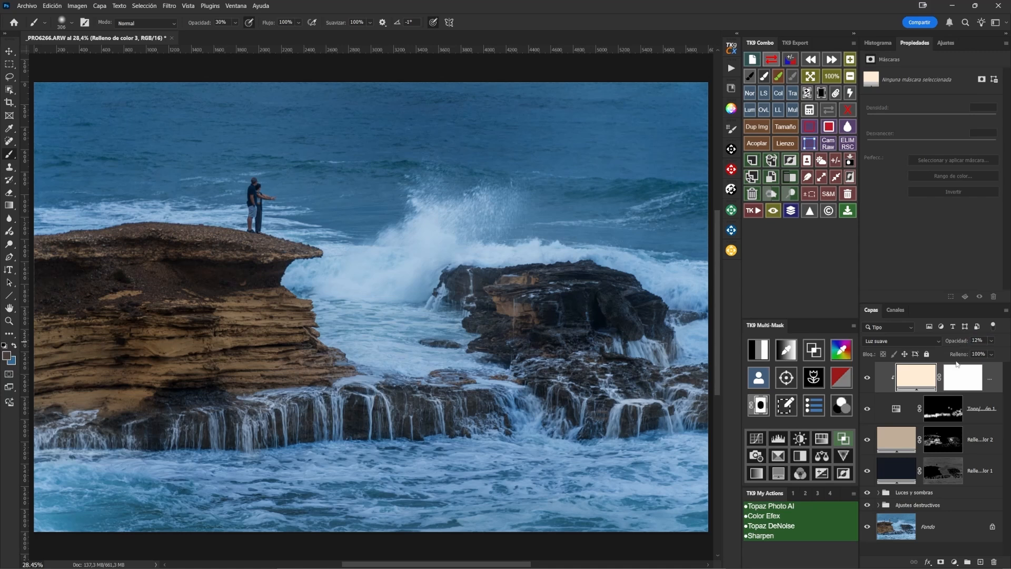
pyautogui.click(867, 379)
pyautogui.click(867, 378)
pyautogui.click(867, 379)
pyautogui.click(867, 378)
pyautogui.click(867, 379)
pyautogui.click(867, 379)
pyautogui.click(867, 380)
pyautogui.click(867, 379)
pyautogui.click(867, 379)
pyautogui.click(867, 378)
# Group the three color fill layers and the Hue/Saturation layer, and name the group Color
pyautogui.keyDown('shift'); pyautogui.click(981, 481); pyautogui.keyUp('shift')
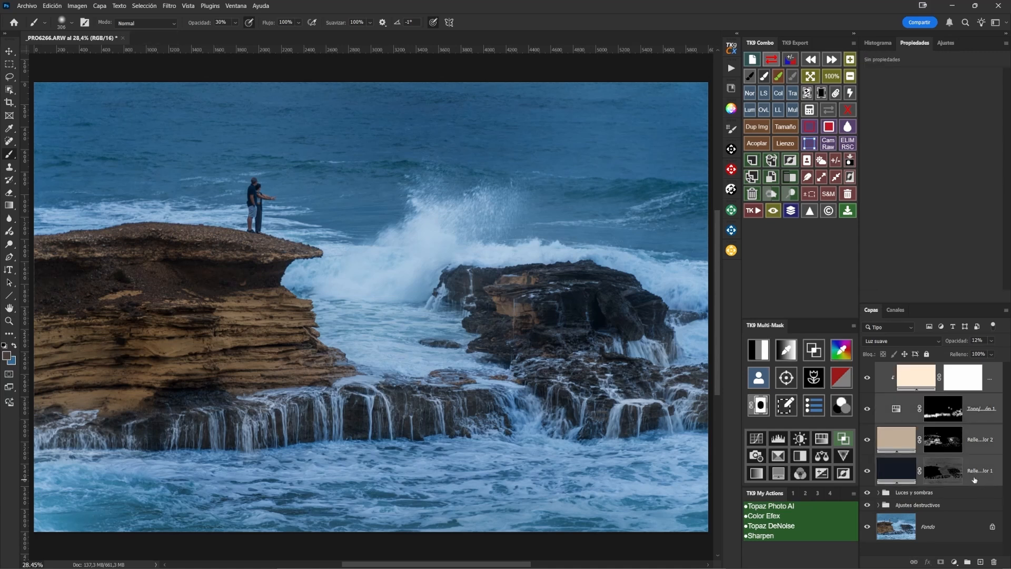
pyautogui.click(966, 562)
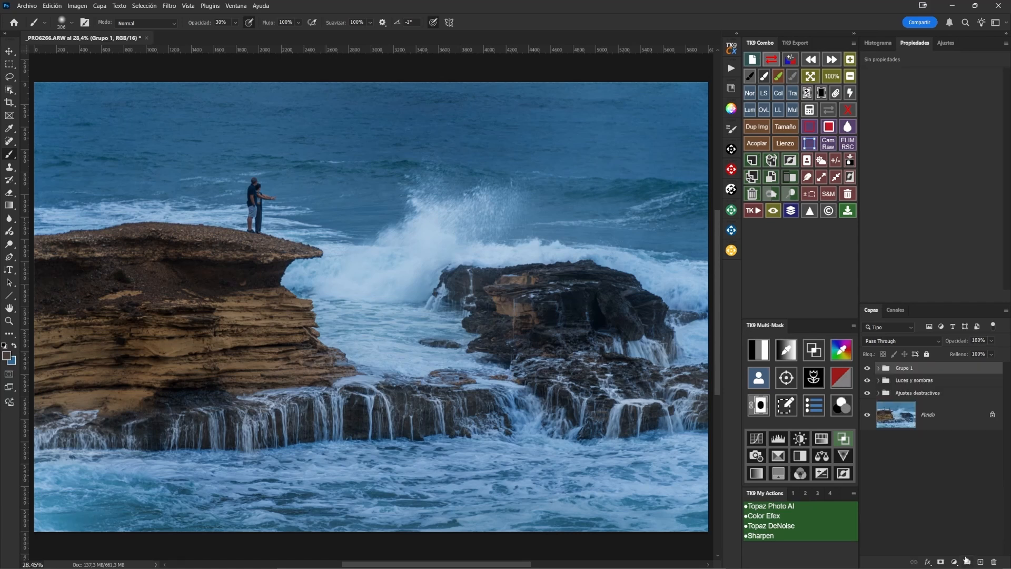
pyautogui.doubleClick(903, 368)
pyautogui.write('c')
pyautogui.press('Return')
# Compare the whole photo with and without the Color group
pyautogui.click(867, 368)
pyautogui.click(867, 368)
pyautogui.click(868, 368)
pyautogui.click(867, 369)
pyautogui.click(867, 369)
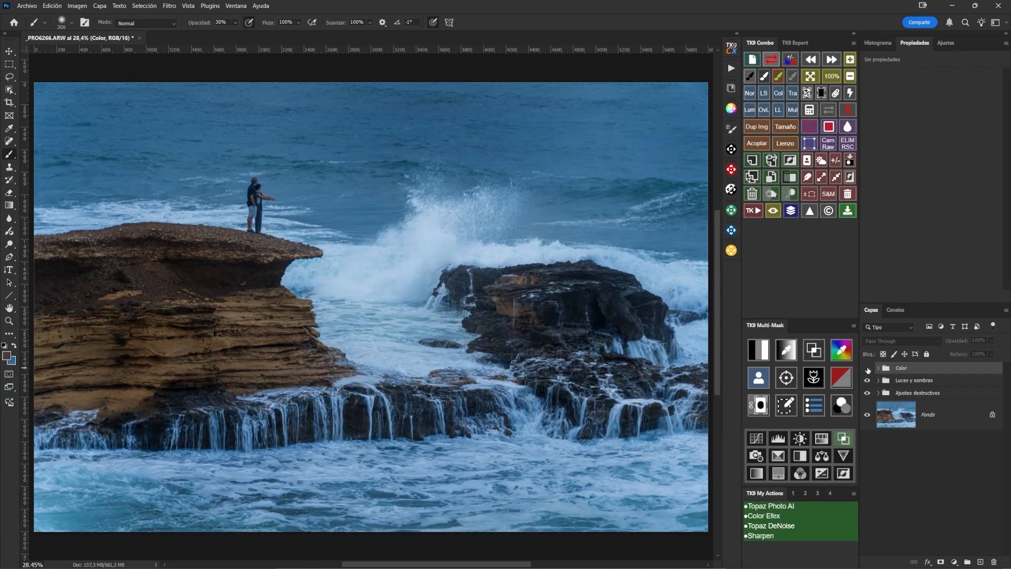
pyautogui.click(868, 368)
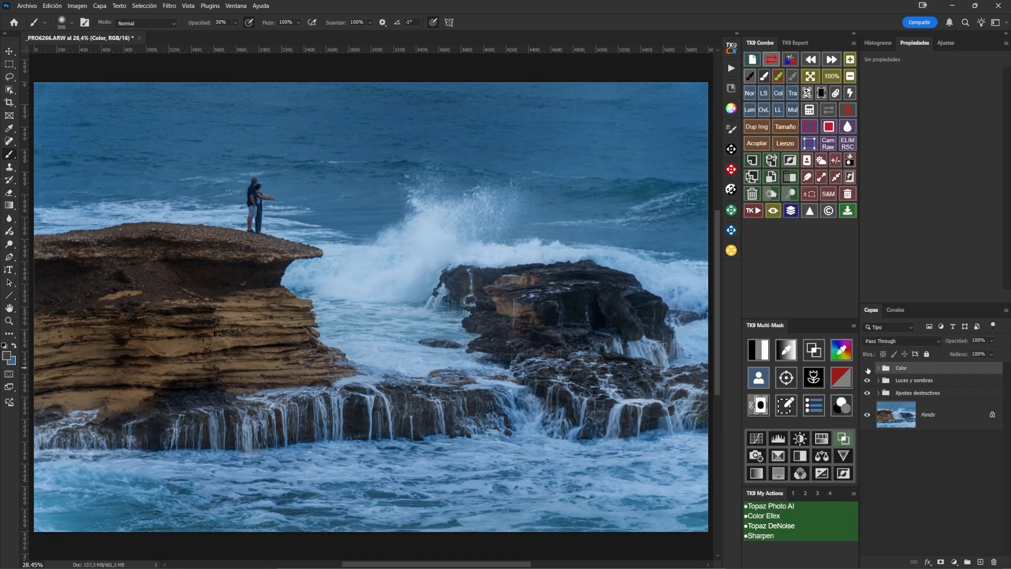
pyautogui.click(867, 369)
pyautogui.click(868, 369)
# Add a Curves adjustment above the cream fill inside the Color group and raise its black point to an output of 3
pyautogui.click(879, 368)
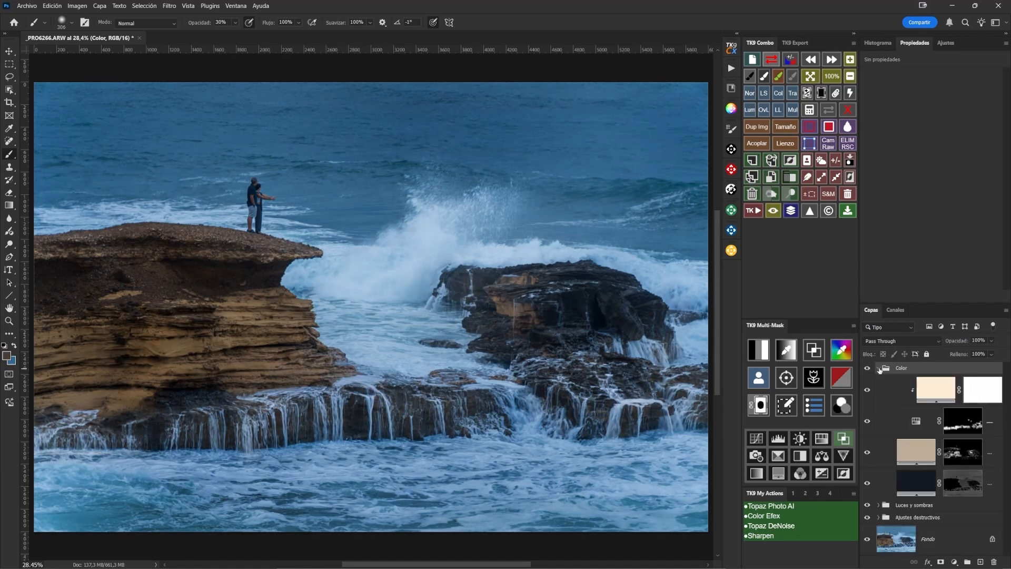
pyautogui.click(904, 396)
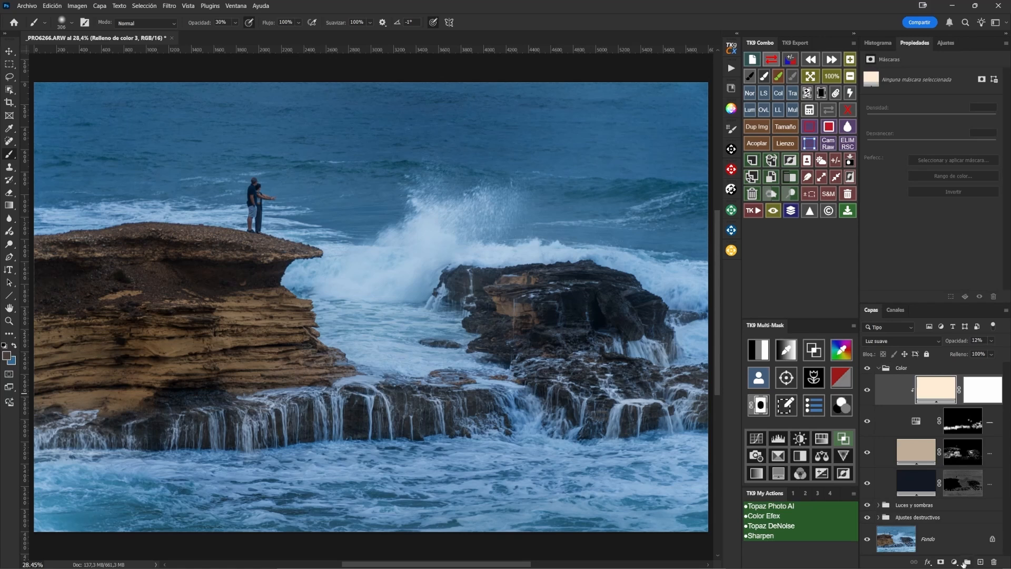
pyautogui.click(954, 562)
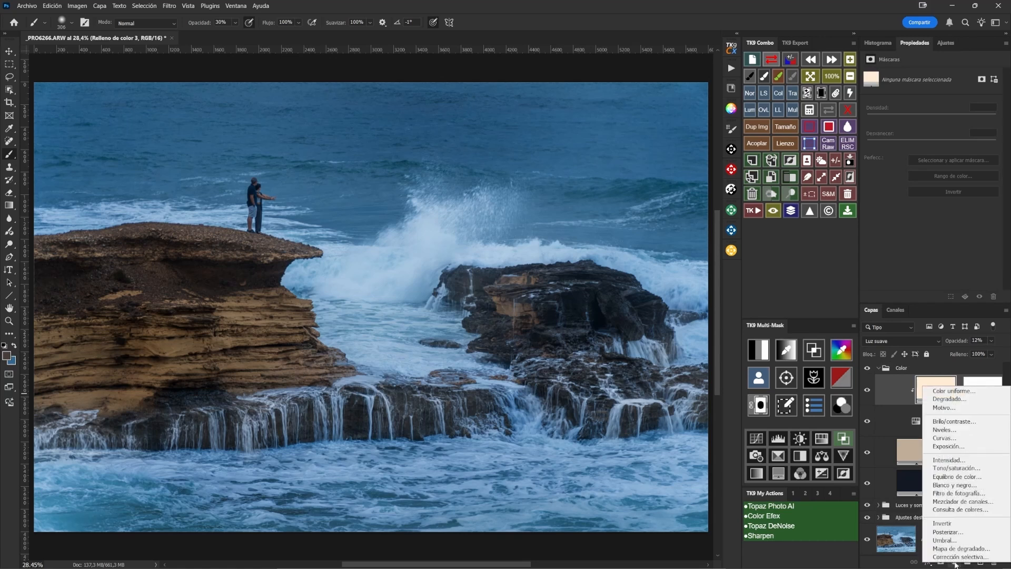
pyautogui.click(938, 440)
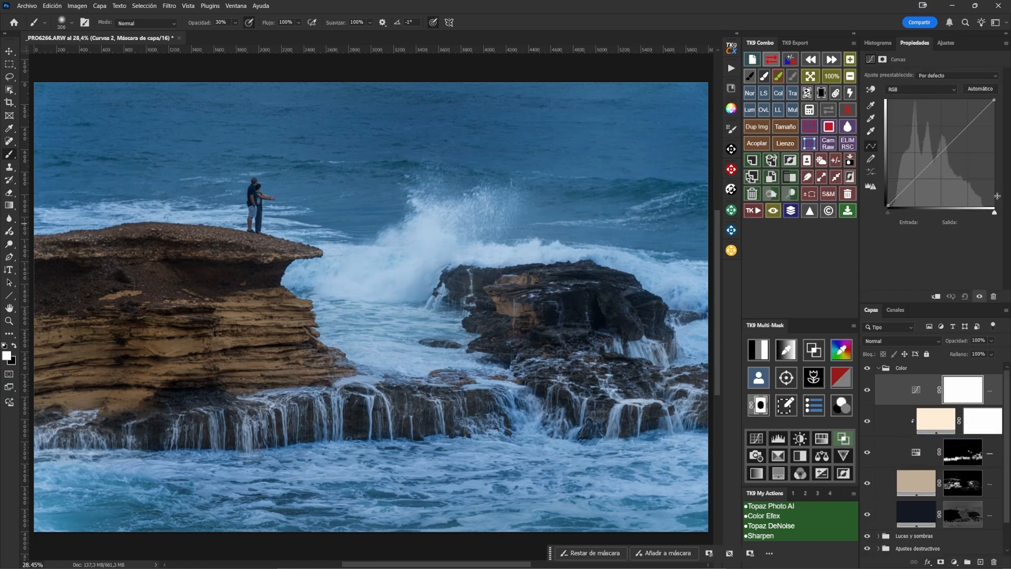
pyautogui.click(888, 206)
pyautogui.moveTo(888, 205); pyautogui.dragTo(885, 205)
# Compare the photo's shadows with and without the new Curves adjustment
pyautogui.click(867, 391)
pyautogui.click(867, 390)
pyautogui.click(867, 390)
pyautogui.click(867, 391)
pyautogui.click(868, 391)
pyautogui.click(867, 390)
pyautogui.click(867, 390)
pyautogui.click(868, 391)
pyautogui.click(867, 391)
pyautogui.click(868, 390)
pyautogui.click(867, 391)
pyautogui.click(867, 391)
pyautogui.click(867, 391)
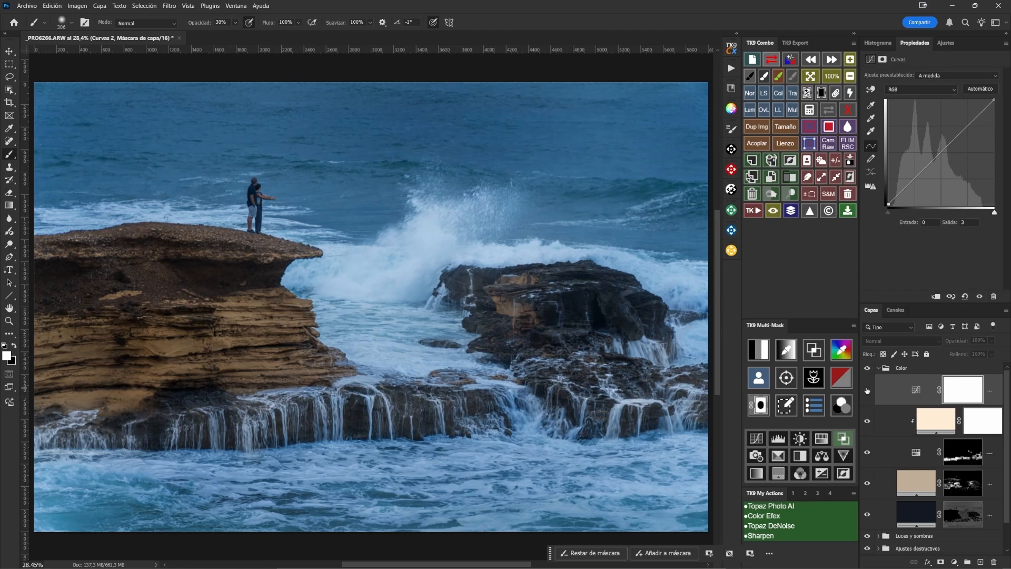
# Touch up the Hue/Saturation mask with a larger white brush at 30% opacity around the ledge's central cascades
pyautogui.click(956, 459)
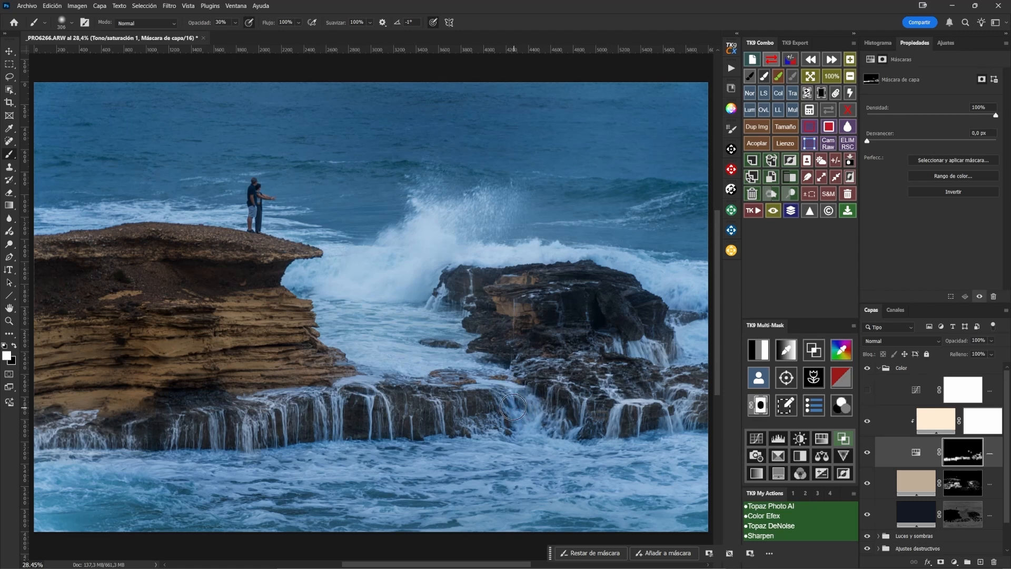
pyautogui.moveTo(514, 406); pyautogui.dragTo(521, 407)
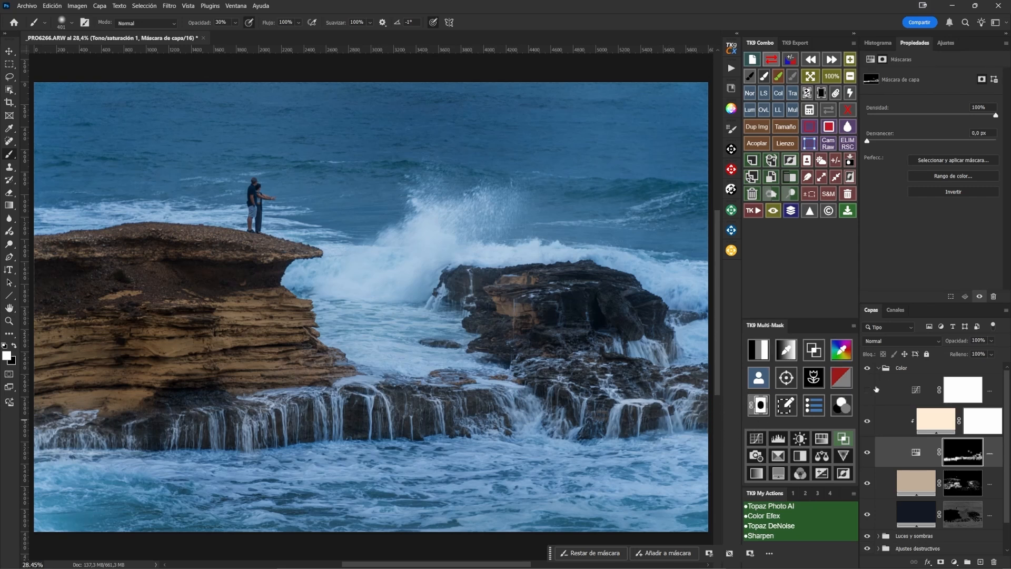
# Collapse the Color group and compare the photo with and without all its color adjustments
pyautogui.click(877, 368)
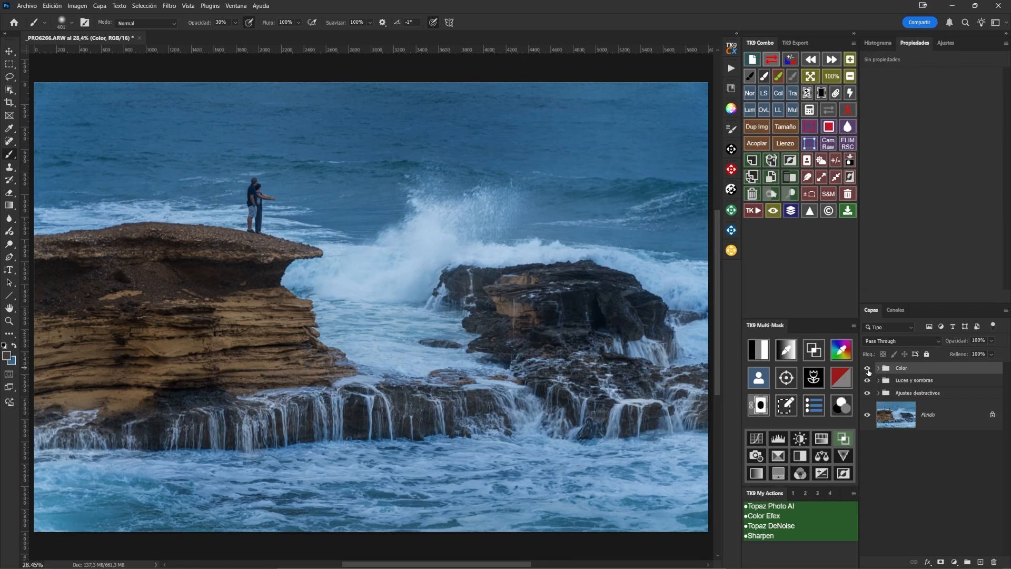
pyautogui.click(867, 369)
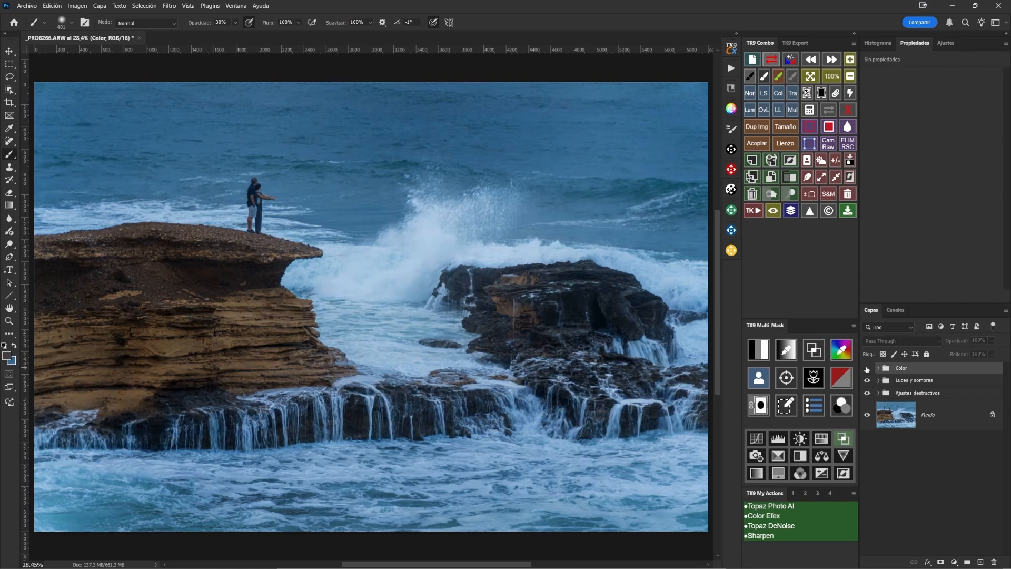
pyautogui.click(866, 368)
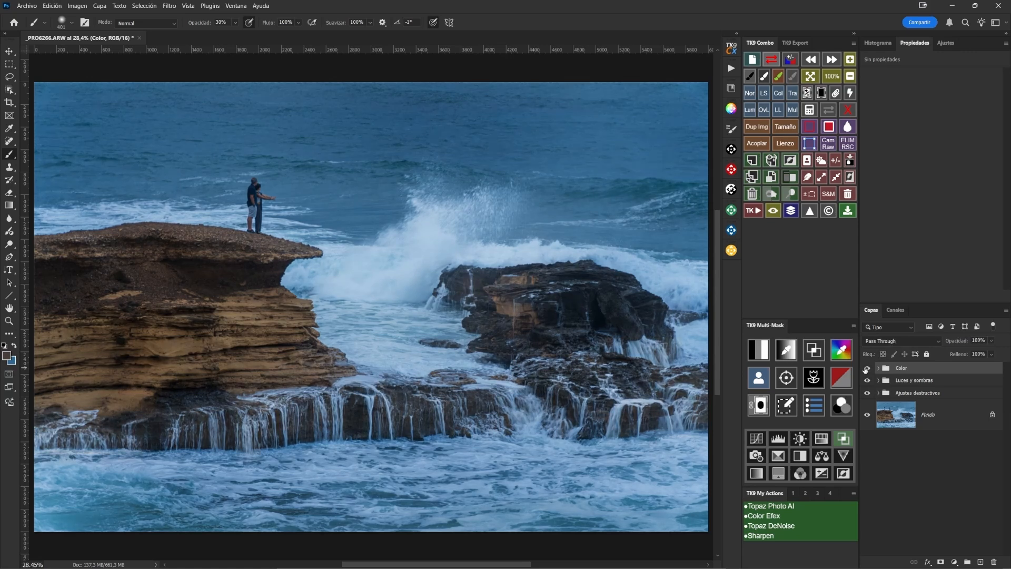
pyautogui.click(866, 369)
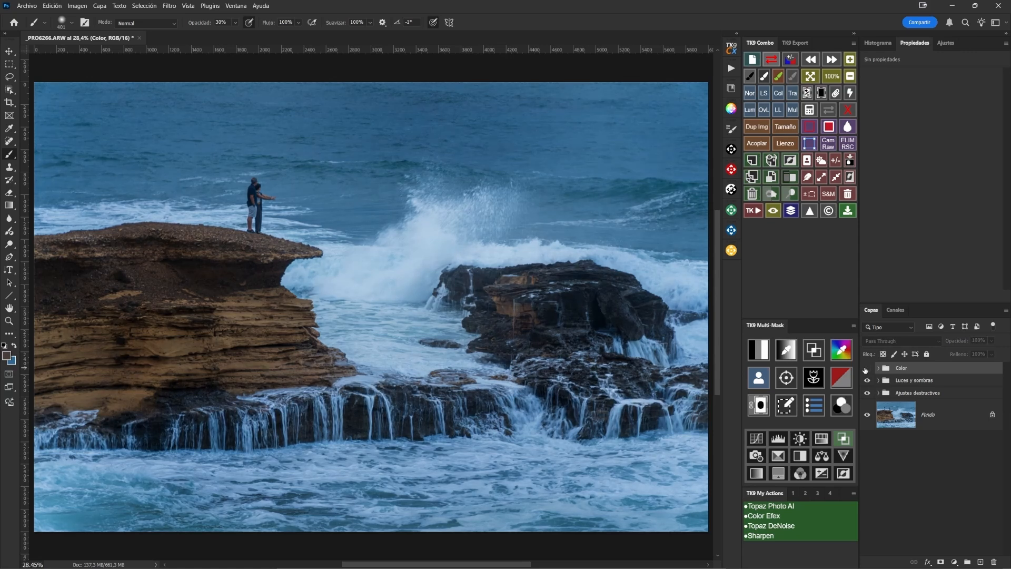
pyautogui.click(866, 369)
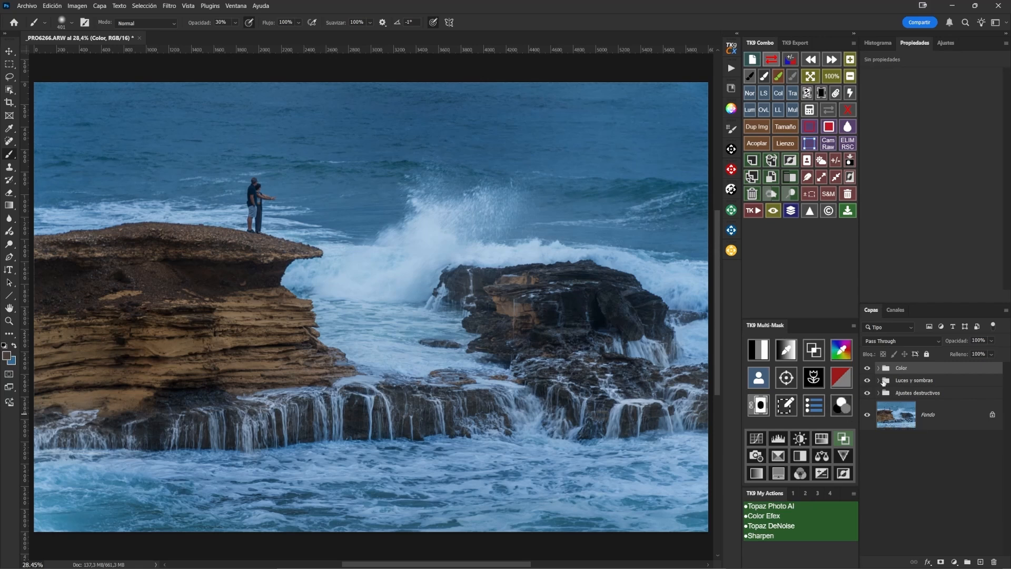
# Stamp all visible layers into a new pixel layer above the Curves adjustment in the Color group
pyautogui.click(878, 368)
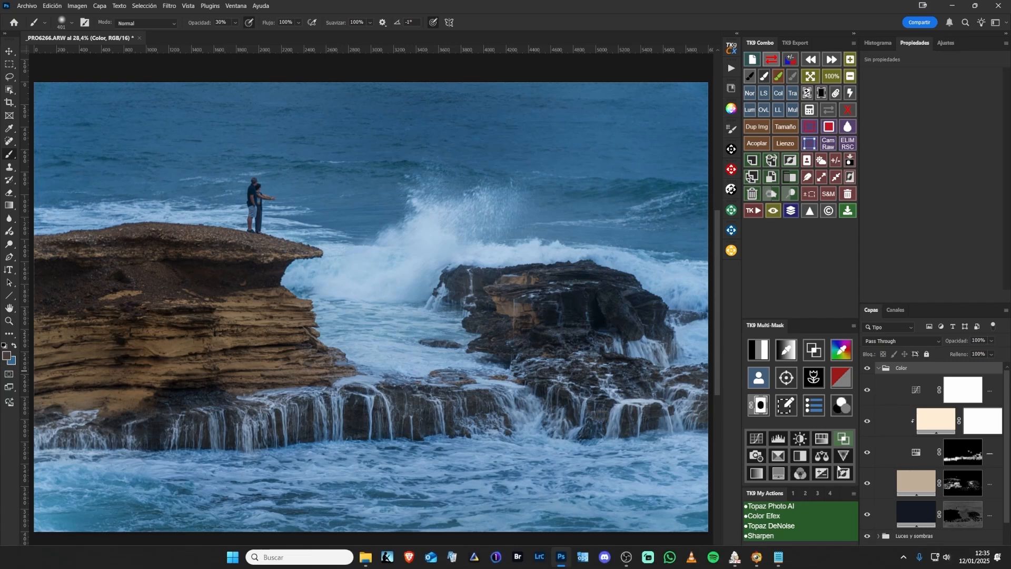
pyautogui.click(916, 395)
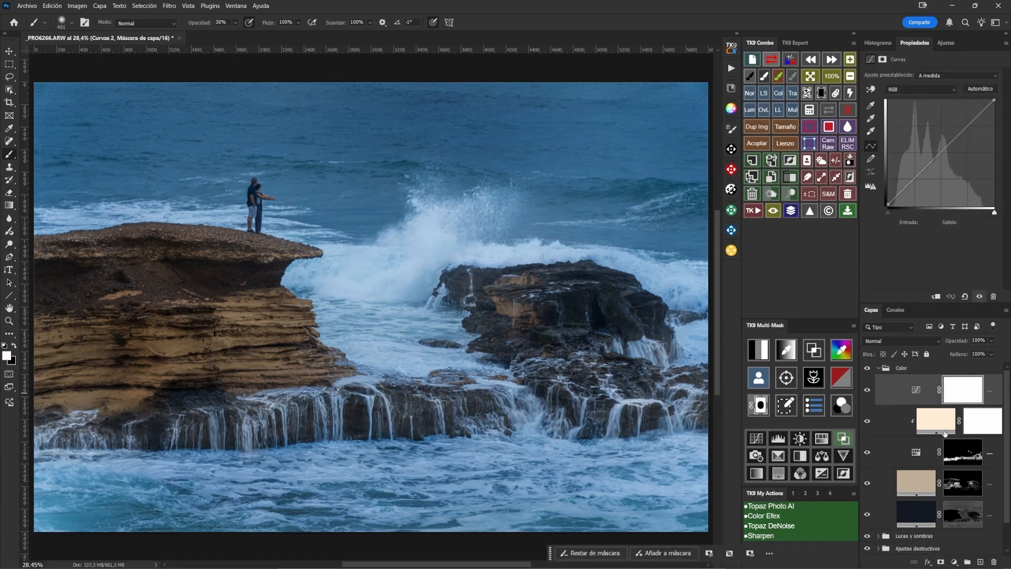
pyautogui.click(771, 160)
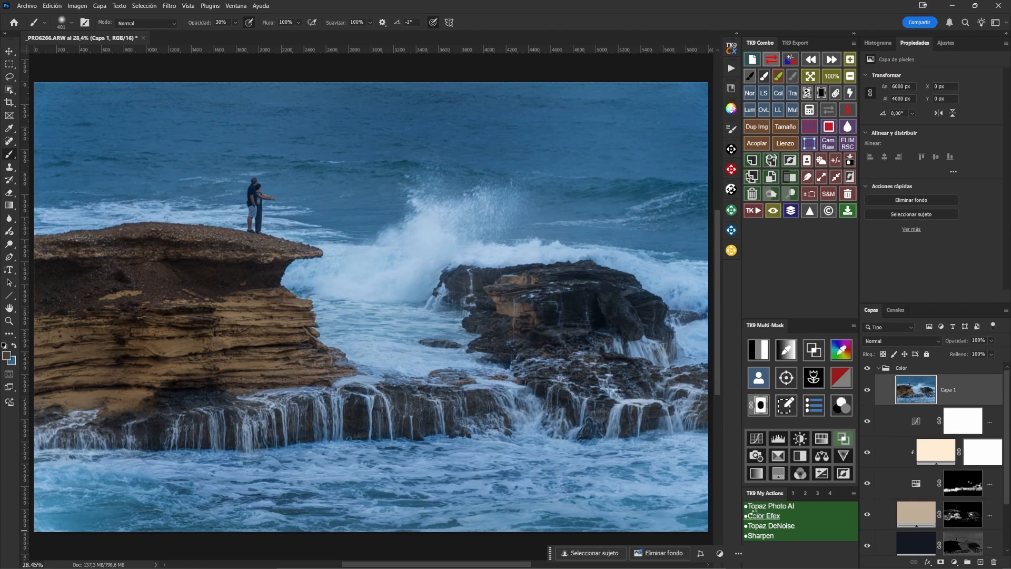
# Open the stamped layer in Nik 7 Color Efex and add the Contraste pro filter from the favorite filters
pyautogui.click(753, 513)
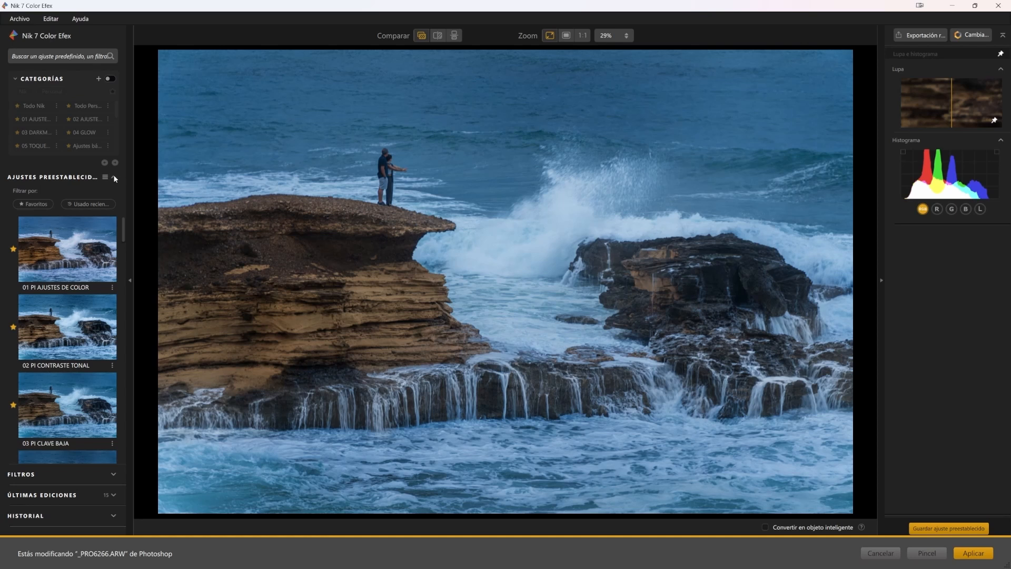
pyautogui.click(114, 474)
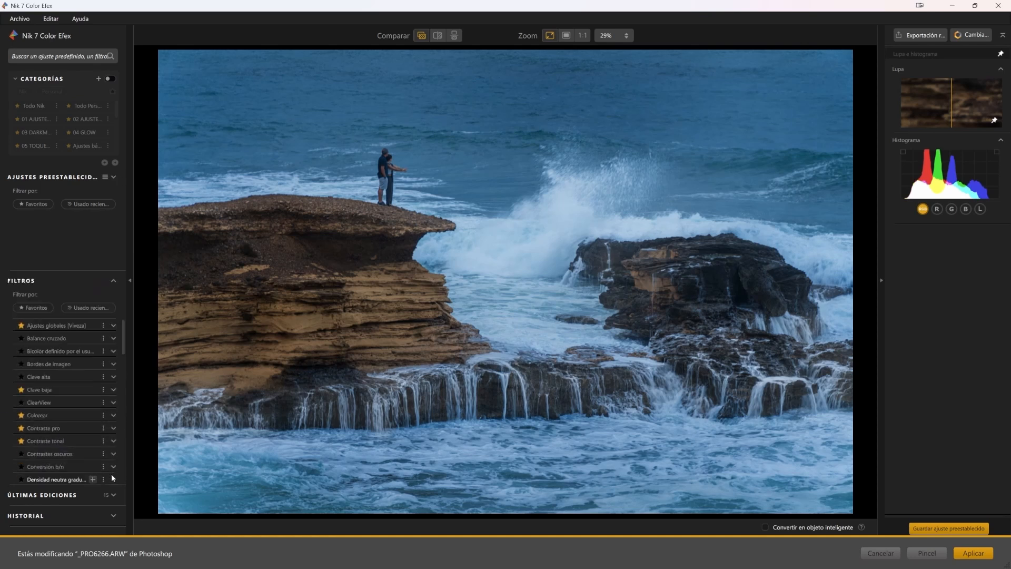
pyautogui.click(37, 225)
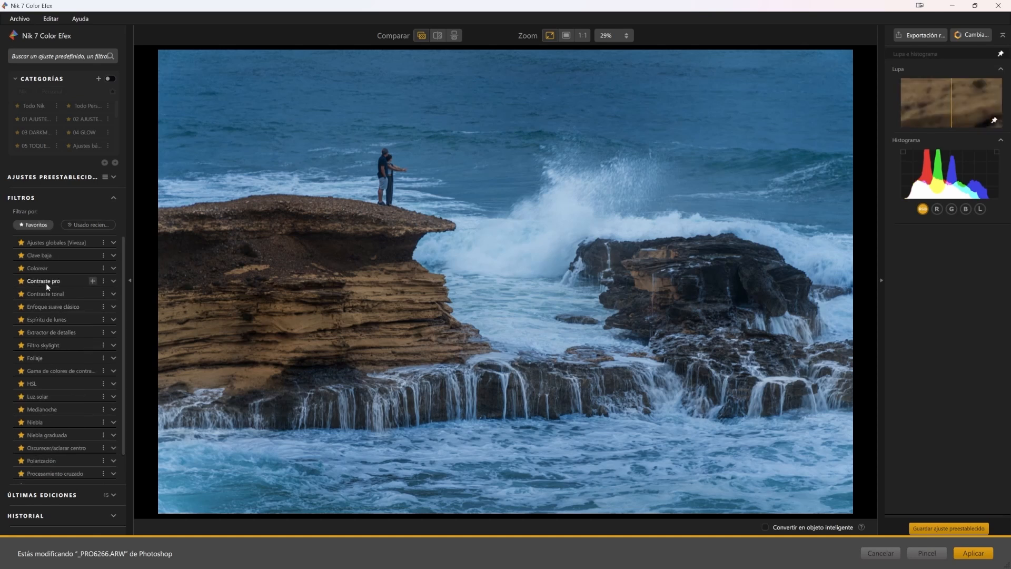
pyautogui.click(94, 281)
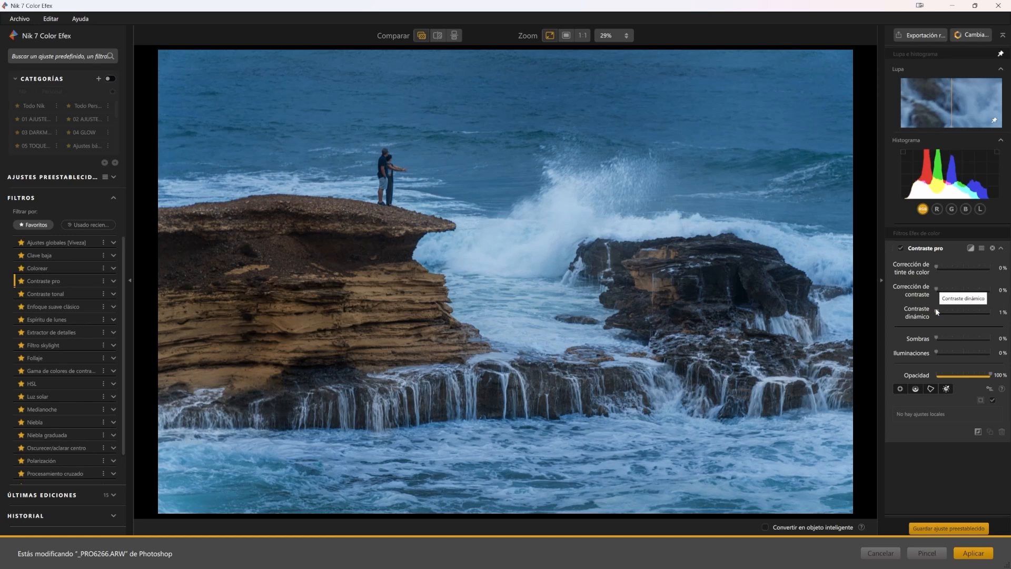
# Apply Contraste pro with 17% dynamic contrast and 8% contrast correction, and compare the photo with and without the result
pyautogui.moveTo(941, 311); pyautogui.dragTo(944, 312)
pyautogui.moveTo(945, 308); pyautogui.dragTo(946, 305)
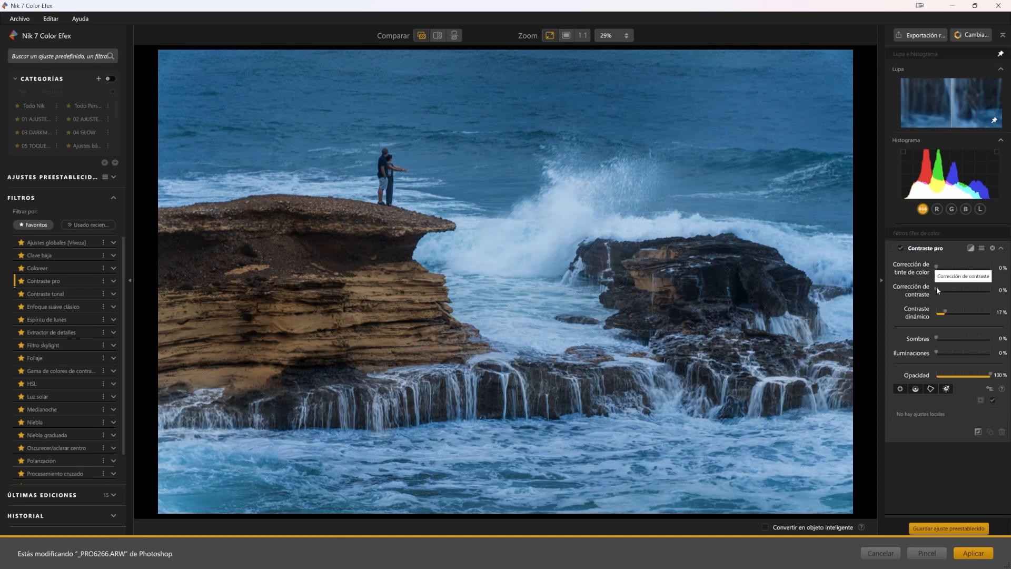
pyautogui.moveTo(940, 290); pyautogui.dragTo(943, 290)
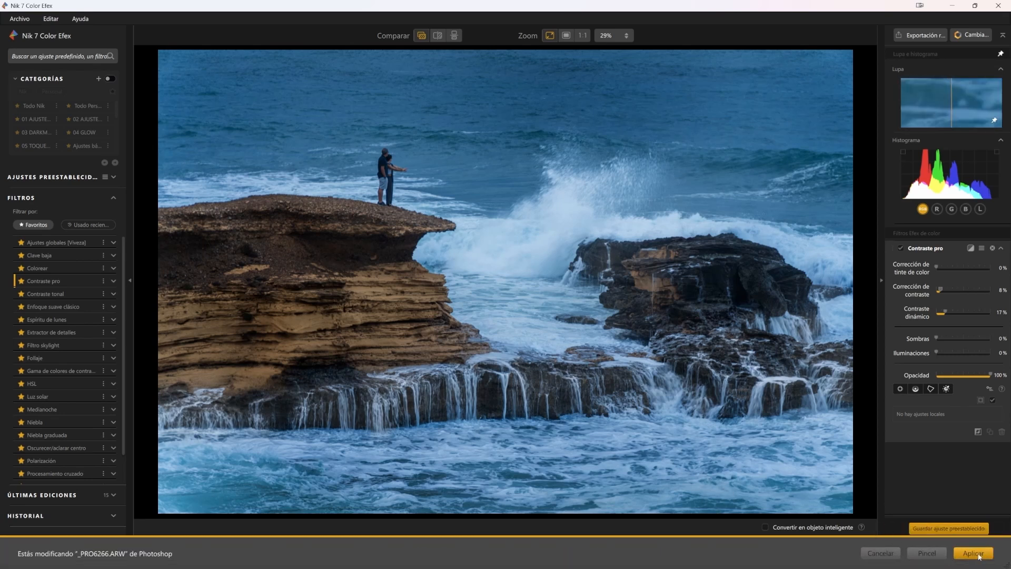
pyautogui.click(978, 556)
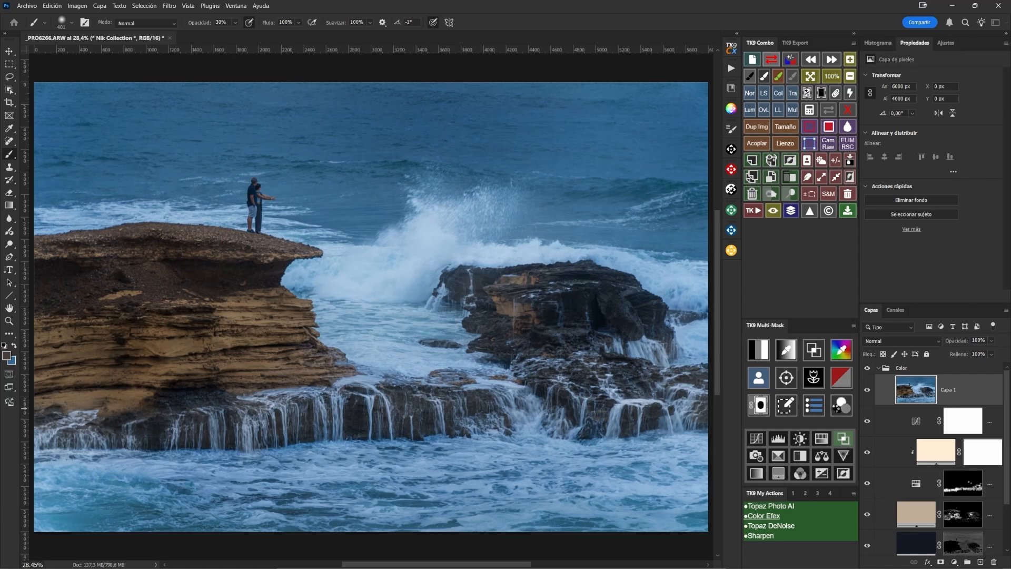
pyautogui.click(866, 391)
pyautogui.click(867, 391)
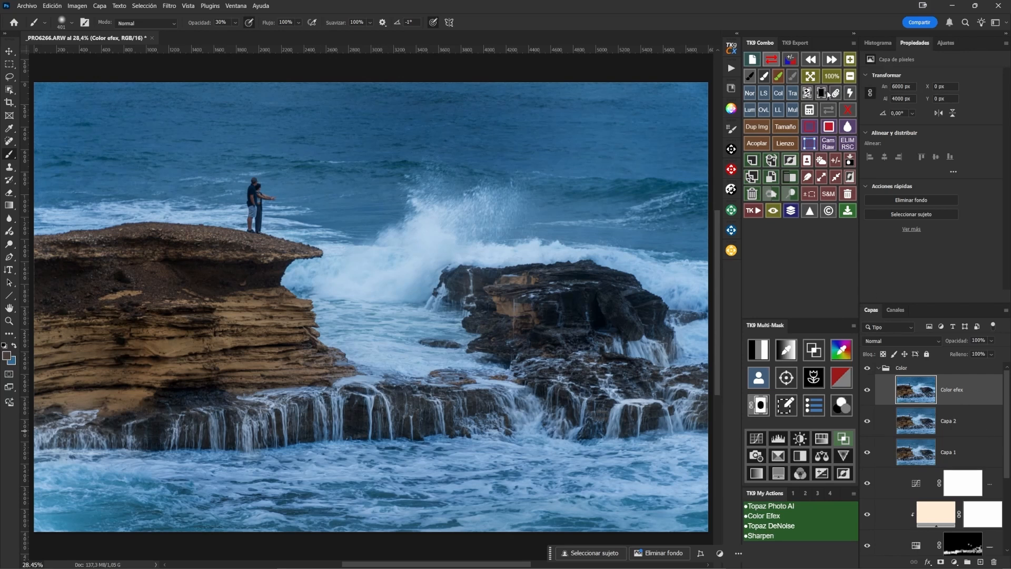
# Add a black mask to the Color efex layer and paint white at 30% opacity over the cascades and the rocks around them
pyautogui.click(781, 194)
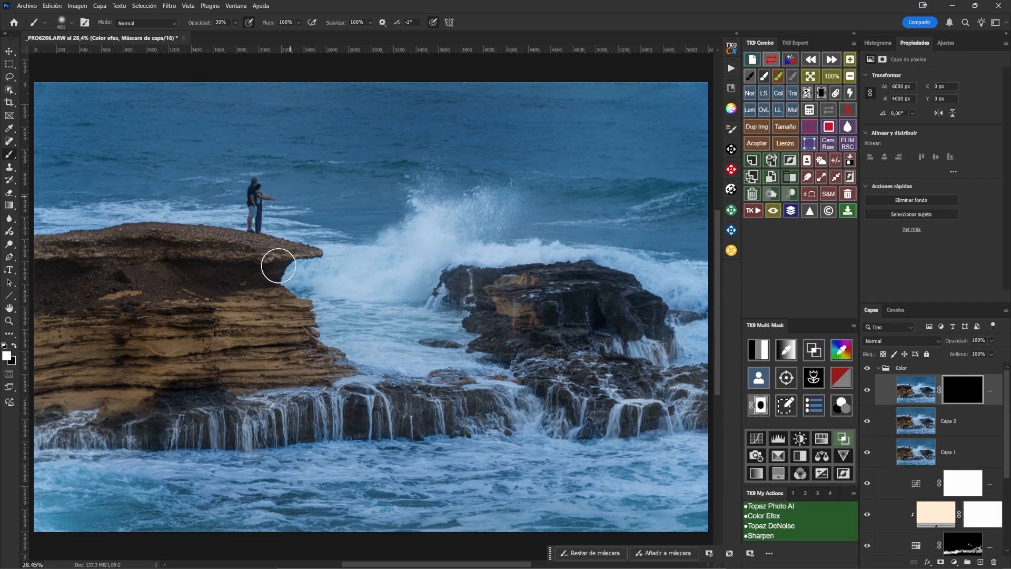
pyautogui.moveTo(239, 429); pyautogui.dragTo(246, 428)
pyautogui.moveTo(271, 442)
pyautogui.mouseDown()
pyautogui.moveTo(269, 433)
pyautogui.moveTo(355, 432)
pyautogui.moveTo(321, 420)
pyautogui.moveTo(392, 397)
pyautogui.moveTo(394, 407)
pyautogui.mouseUp()
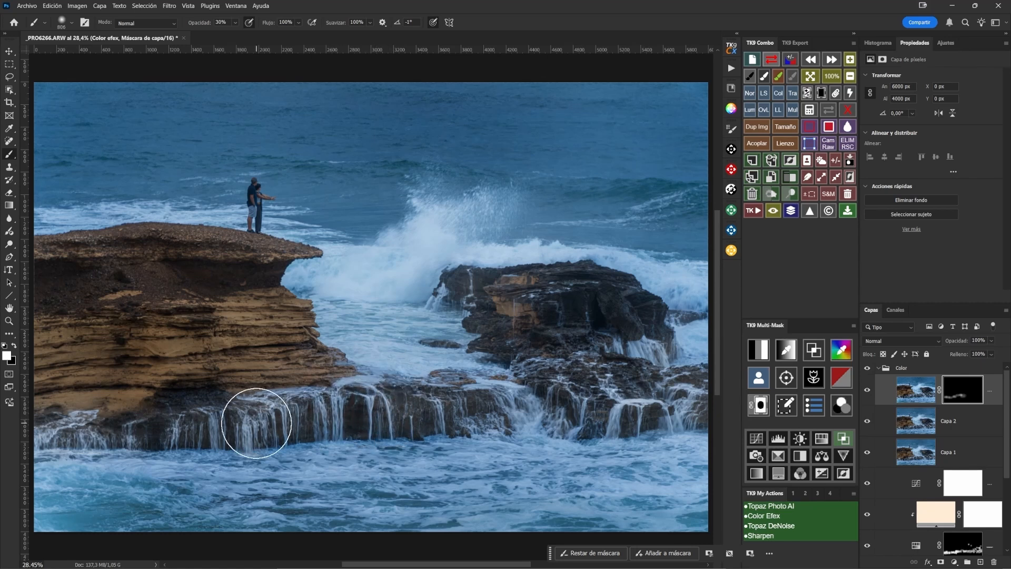
pyautogui.moveTo(139, 426)
pyautogui.mouseDown()
pyautogui.moveTo(62, 430)
pyautogui.moveTo(338, 427)
pyautogui.mouseUp()
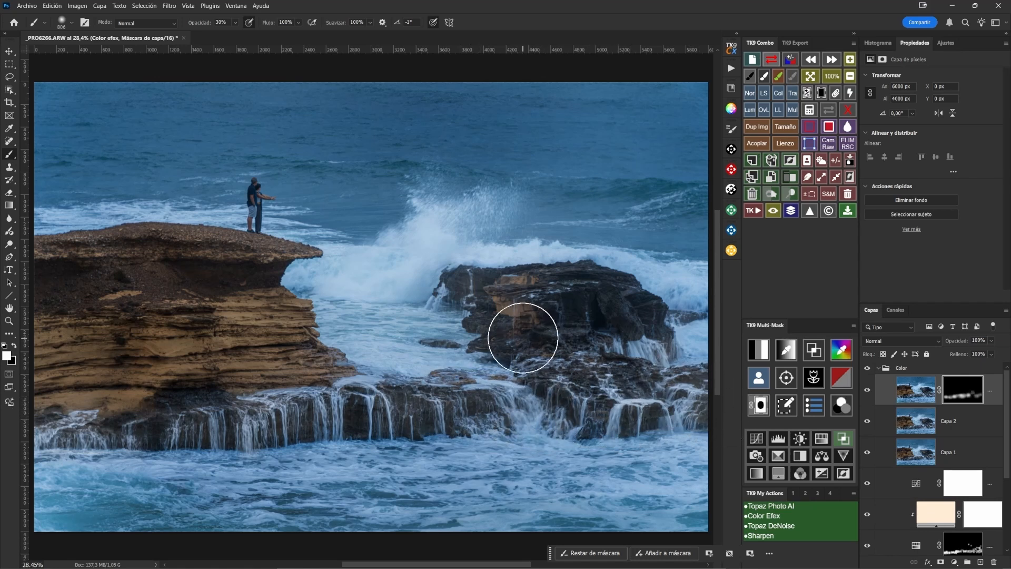
pyautogui.moveTo(652, 329)
pyautogui.mouseDown()
pyautogui.moveTo(592, 272)
pyautogui.moveTo(482, 288)
pyautogui.moveTo(492, 293)
pyautogui.mouseUp()
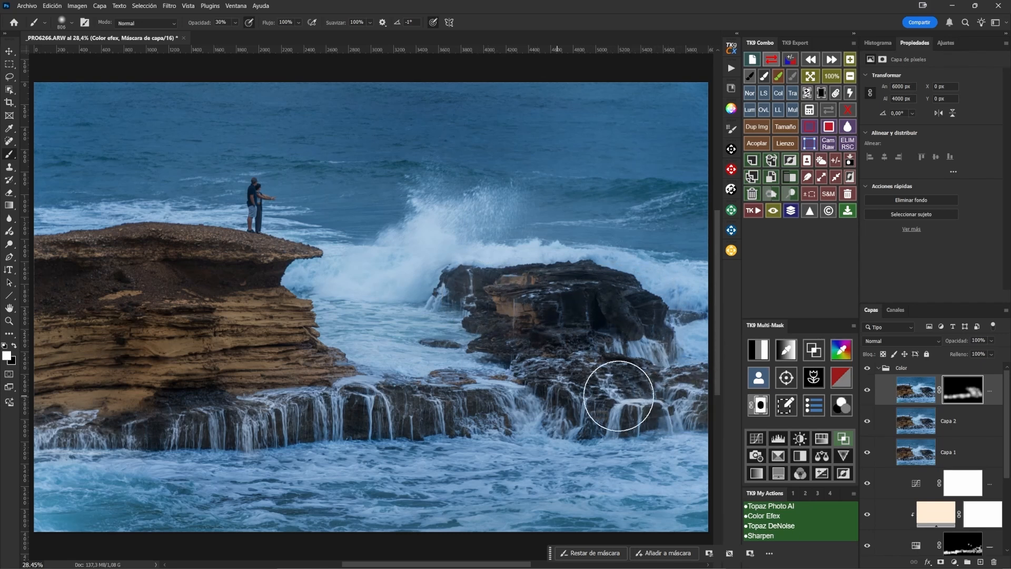
pyautogui.moveTo(451, 415)
pyautogui.mouseDown()
pyautogui.moveTo(462, 413)
pyautogui.moveTo(151, 420)
pyautogui.moveTo(245, 434)
pyautogui.moveTo(0, 433)
pyautogui.mouseUp()
# Compare the photo with and without the masked Color efex layer
pyautogui.click(867, 391)
pyautogui.click(867, 392)
pyautogui.click(867, 391)
pyautogui.click(868, 392)
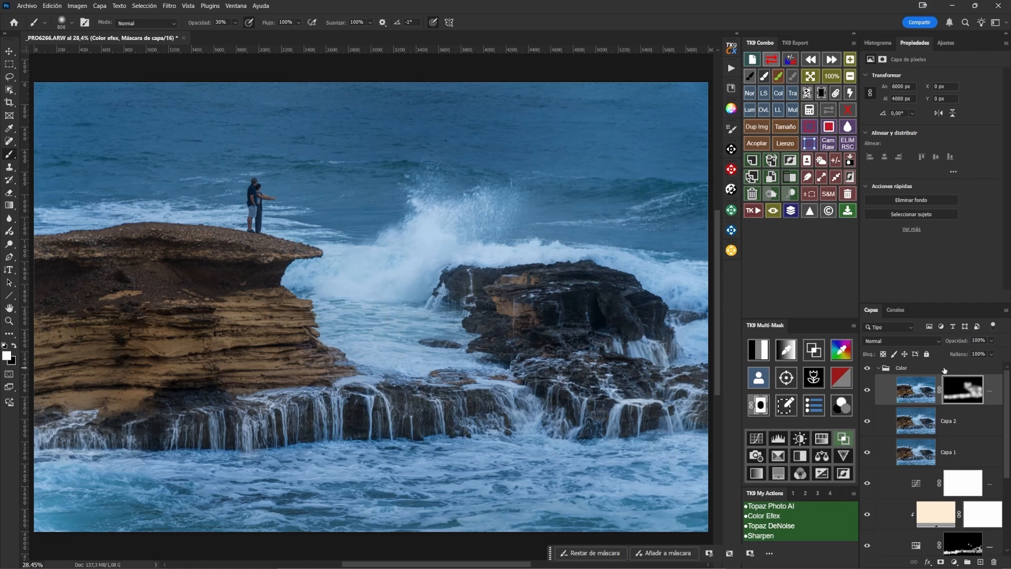
# Collapse the Color group and stamp all visible layers into a new pixel layer above it
pyautogui.click(877, 368)
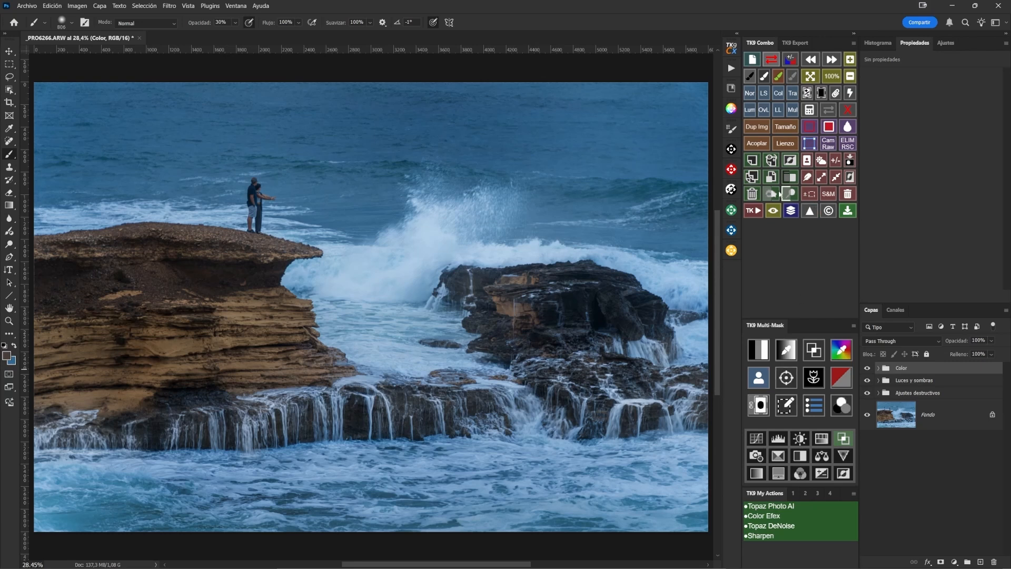
pyautogui.click(771, 160)
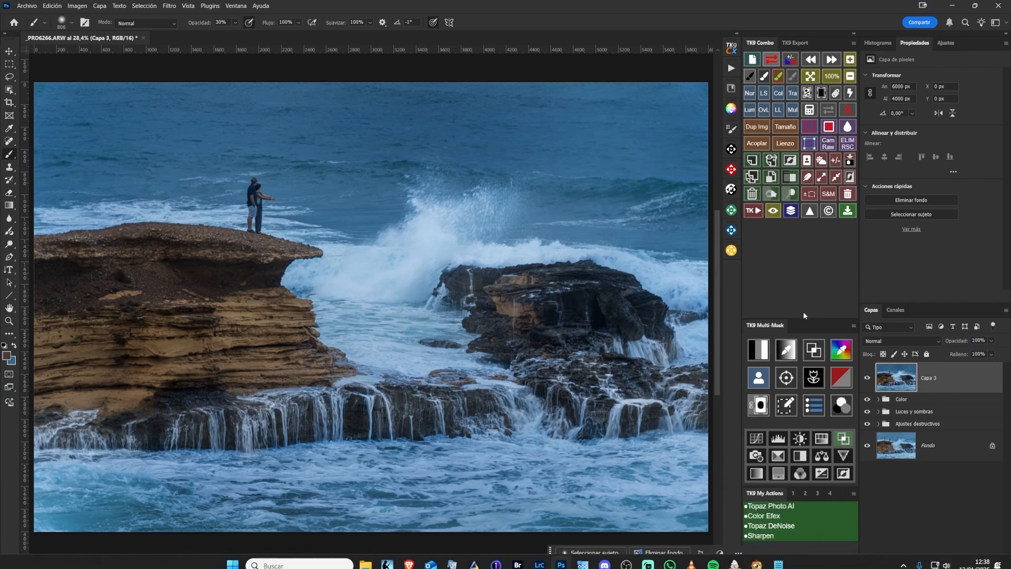
# Enlarge the list of saved actions, switch it to set 1 and run Efecto Orton Procesando on the stamped layer
pyautogui.moveTo(801, 319); pyautogui.dragTo(804, 262)
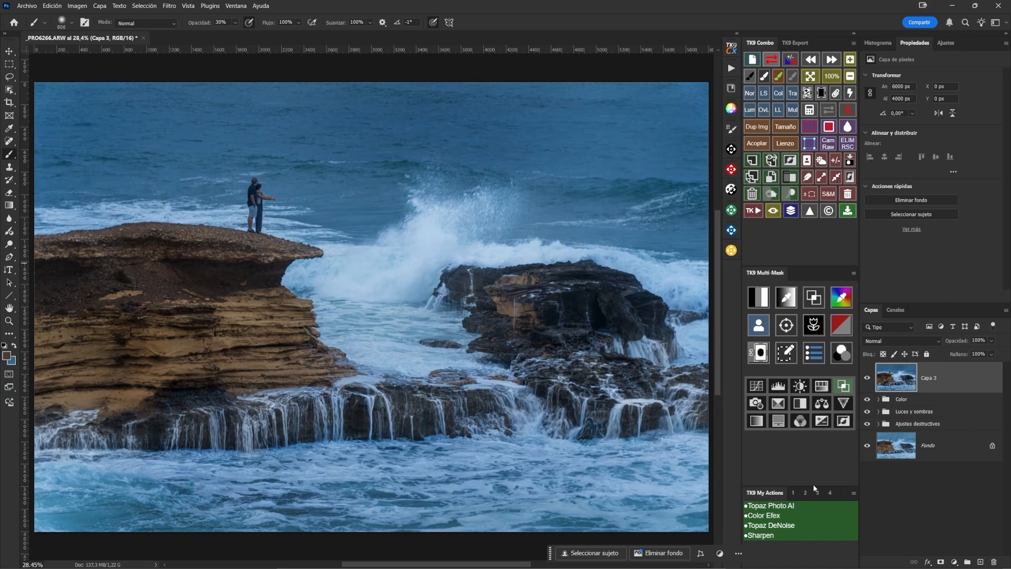
pyautogui.moveTo(813, 487); pyautogui.dragTo(809, 447)
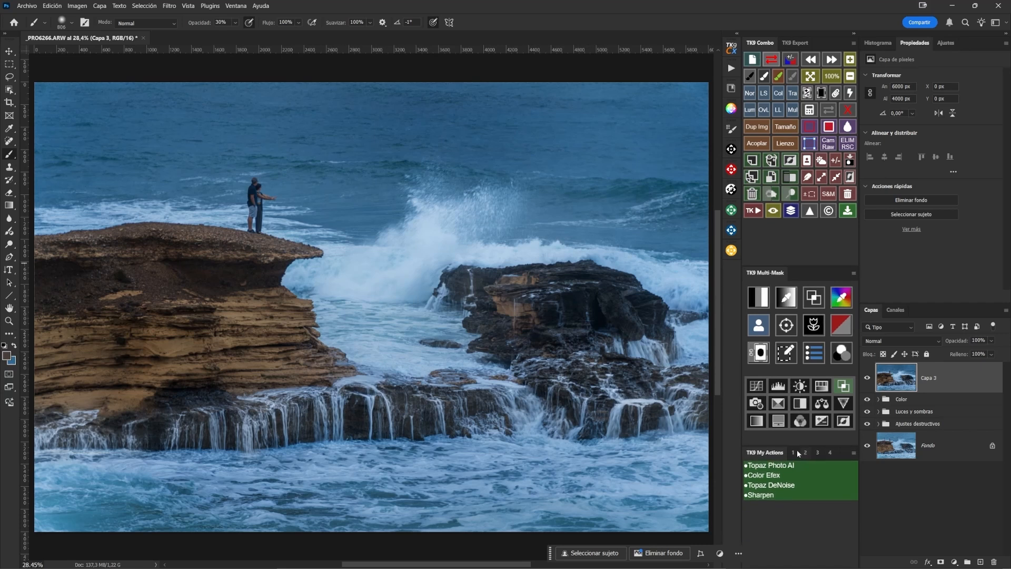
pyautogui.click(794, 451)
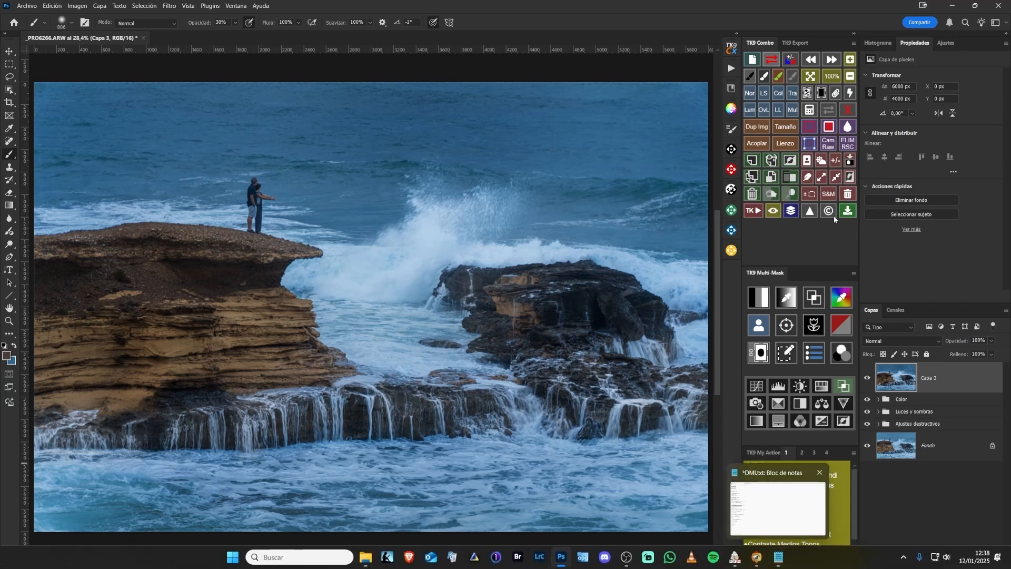
pyautogui.moveTo(816, 263); pyautogui.dragTo(815, 225)
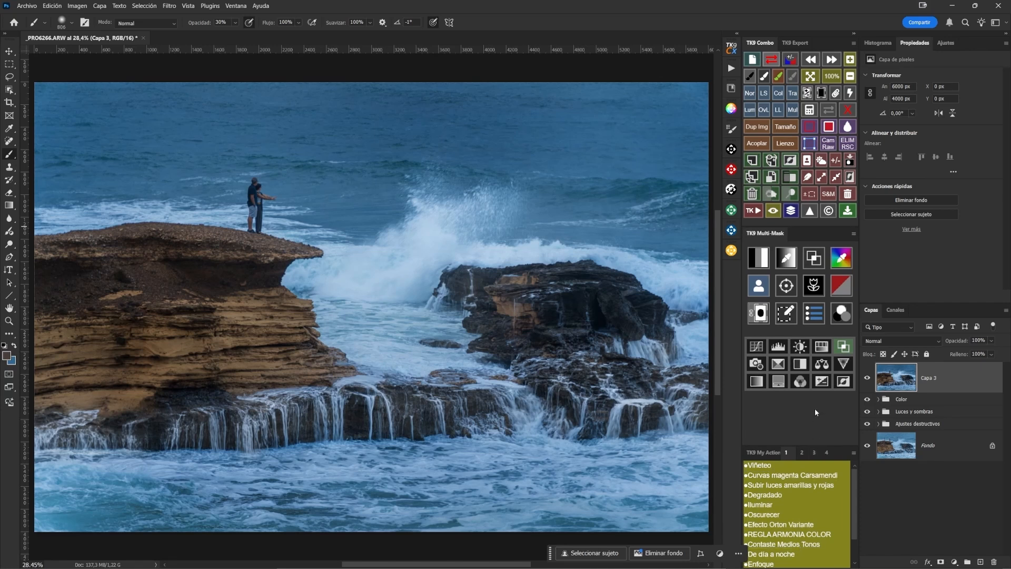
pyautogui.moveTo(839, 447); pyautogui.dragTo(837, 405)
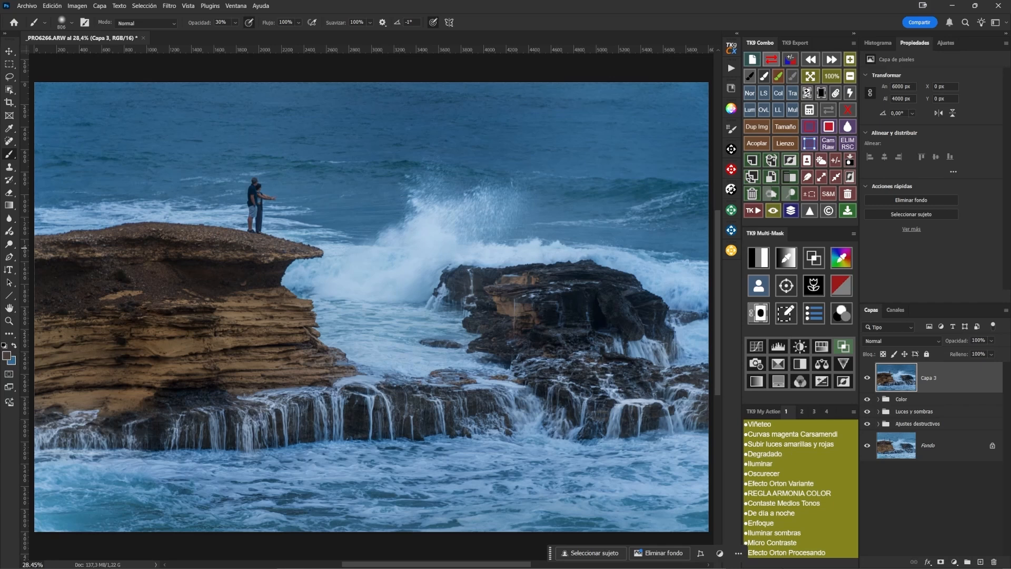
pyautogui.click(786, 553)
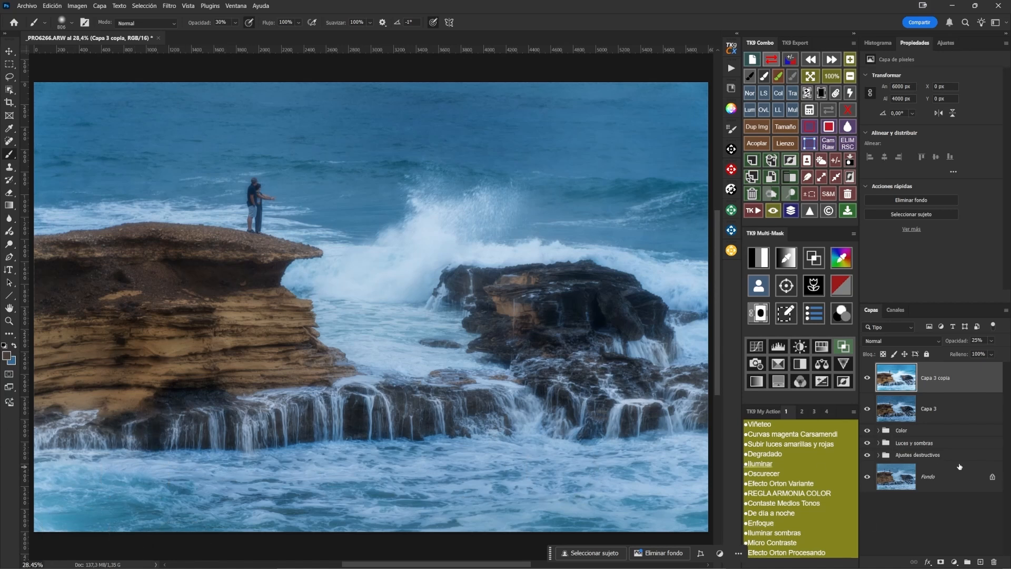
# Compare the photo with and without the Orton effect layer
pyautogui.click(867, 380)
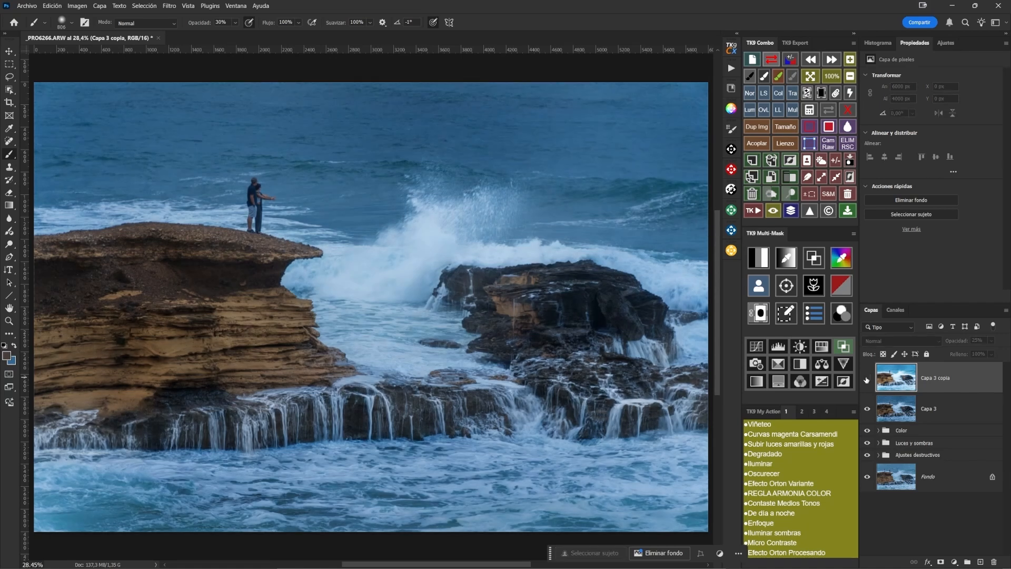
pyautogui.click(866, 380)
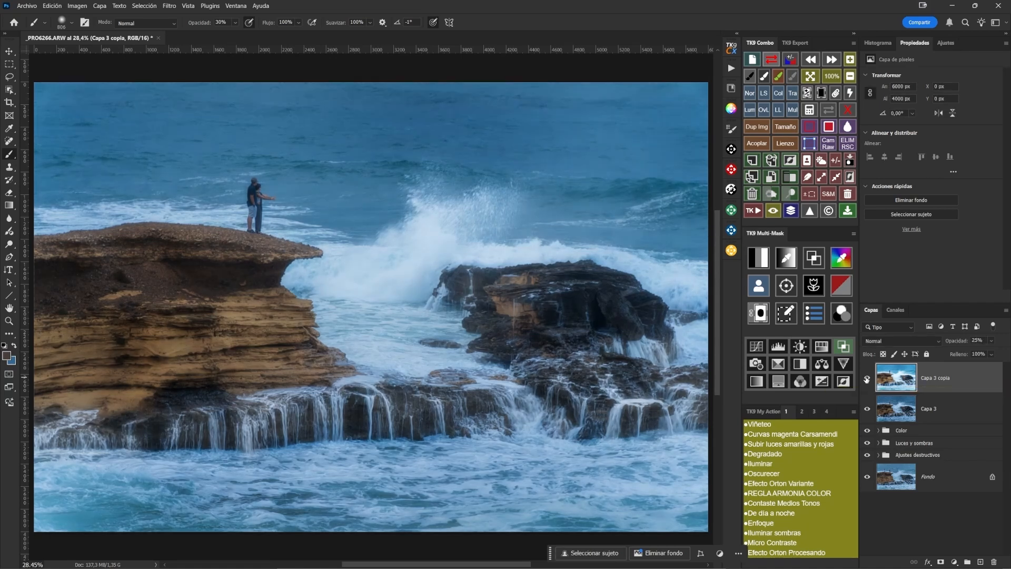
pyautogui.click(866, 379)
pyautogui.click(867, 379)
# Delete the original stamped layer Capa 3 beneath the Orton effect layer
pyautogui.click(887, 412)
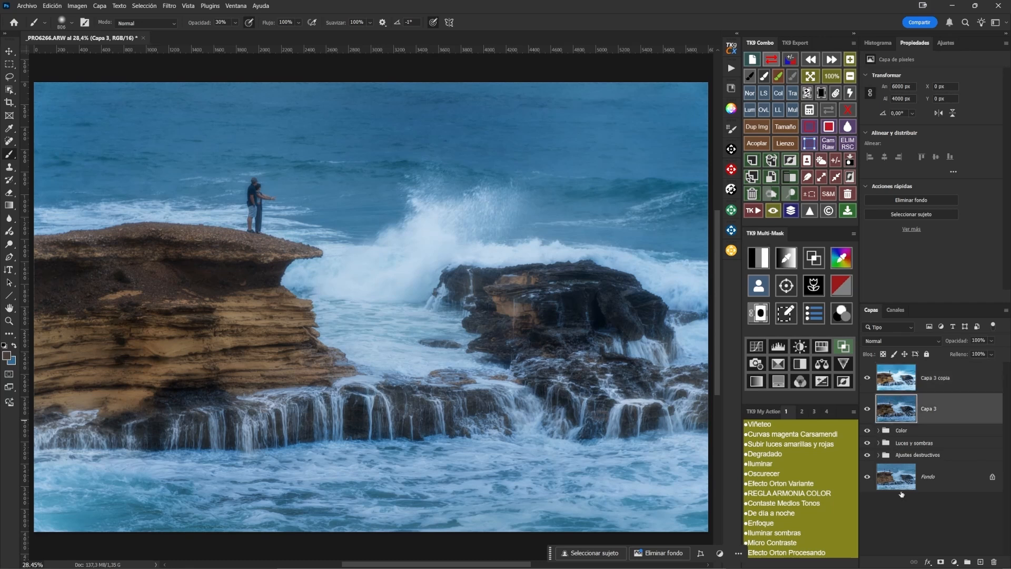
pyautogui.click(992, 562)
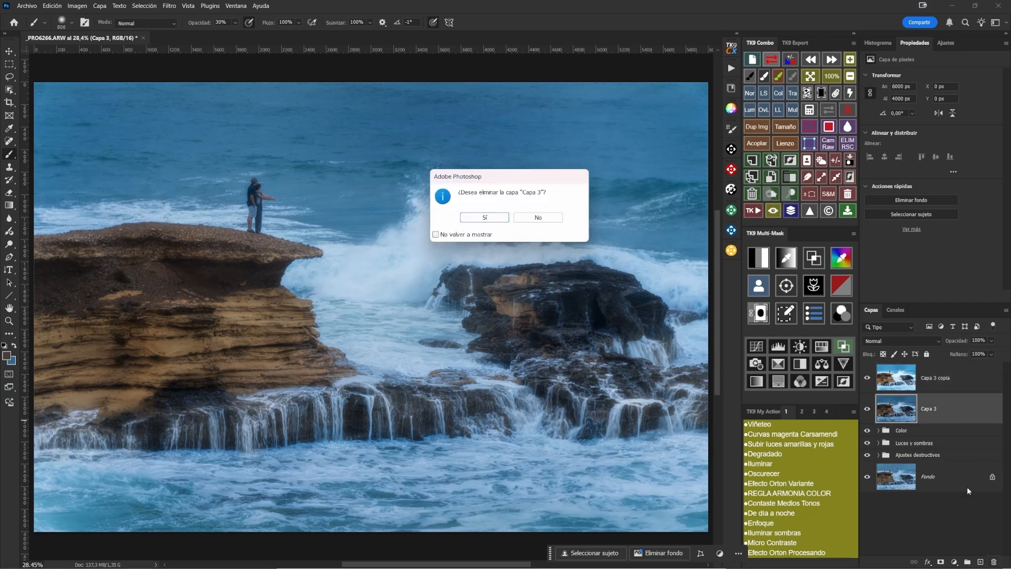
pyautogui.click(474, 218)
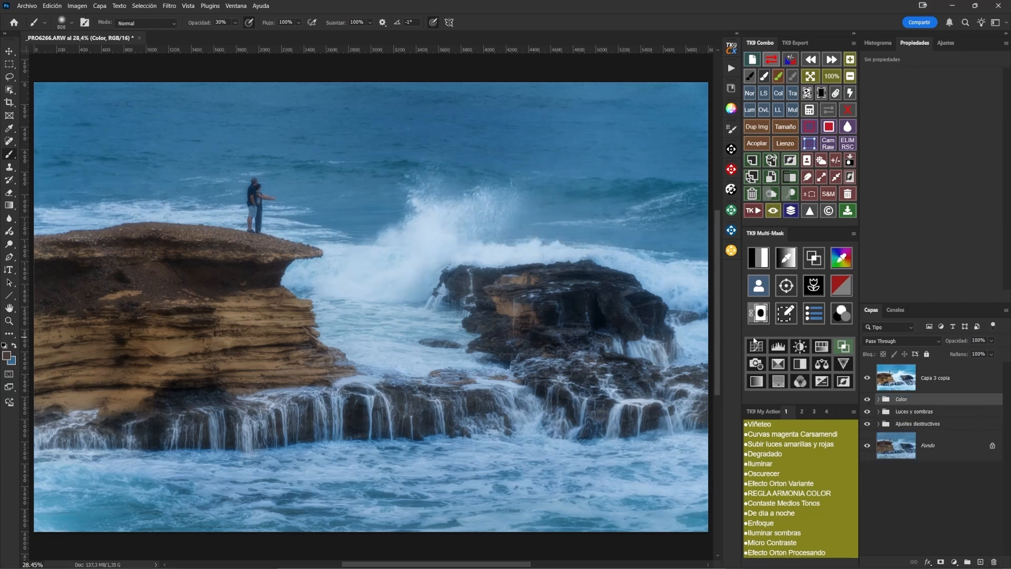
# Hide the Orton effect layer, generate the level 2 midtones luminosity mask and apply it as a mask to the Color group
pyautogui.click(866, 380)
pyautogui.click(758, 257)
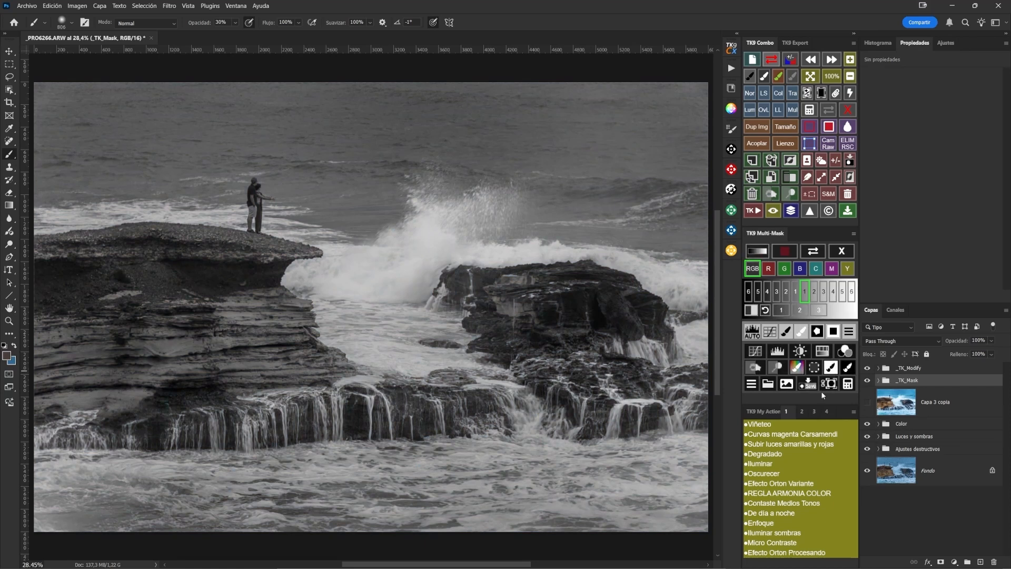
pyautogui.click(824, 311)
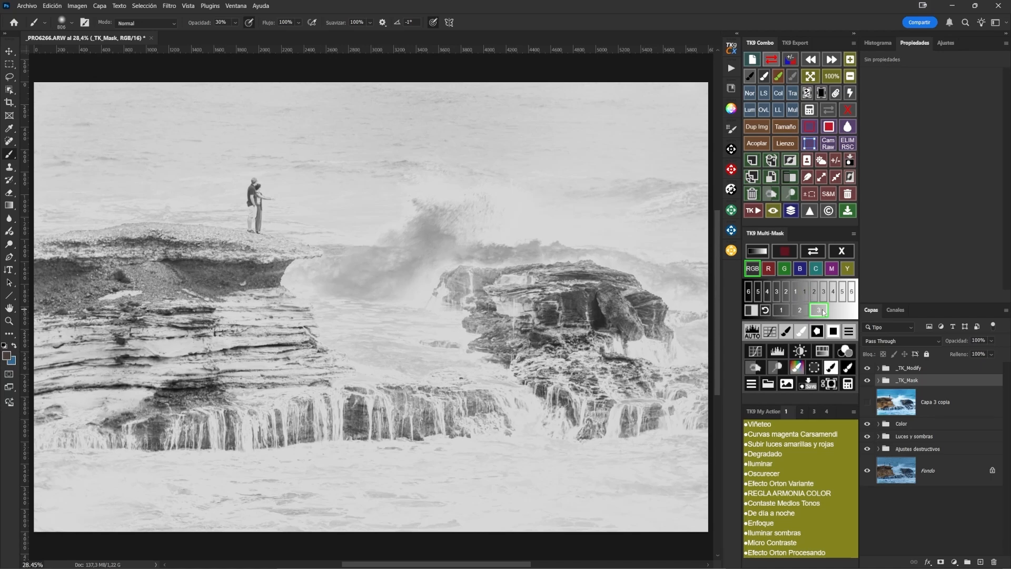
pyautogui.click(799, 310)
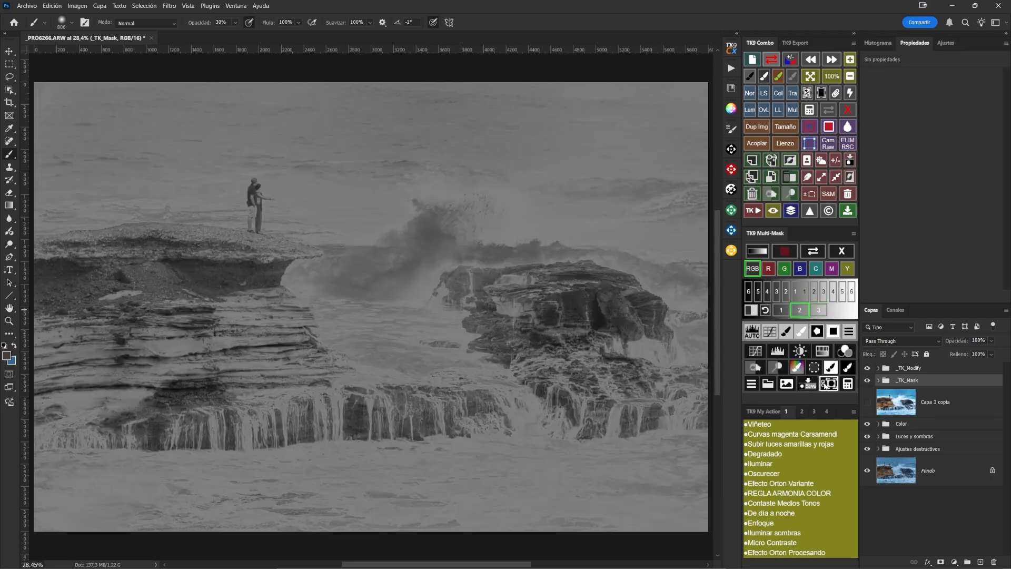
pyautogui.click(825, 383)
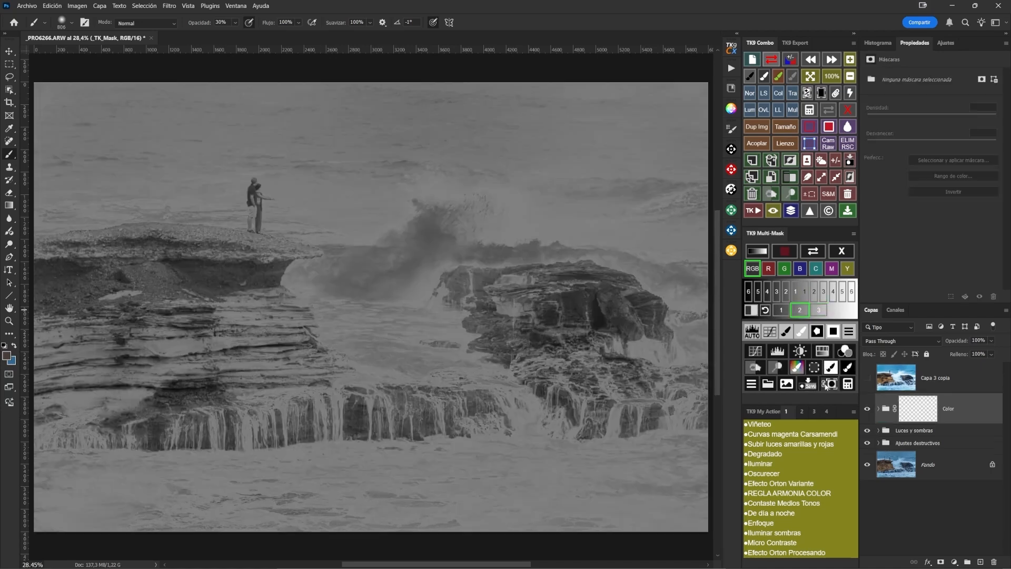
# Show the Orton effect layer again and move the midtones mask from the Color group onto it
pyautogui.click(868, 378)
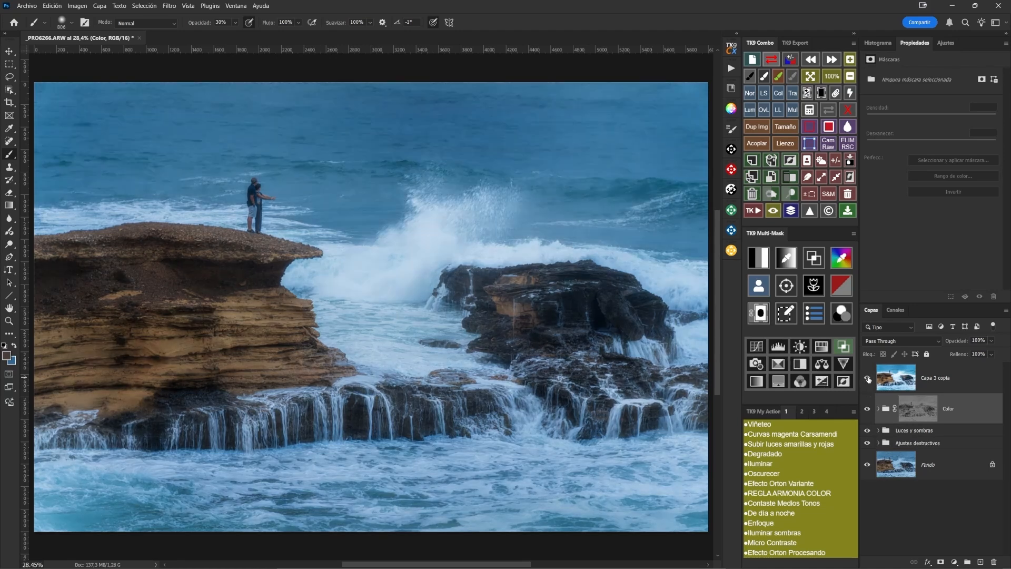
pyautogui.click(868, 378)
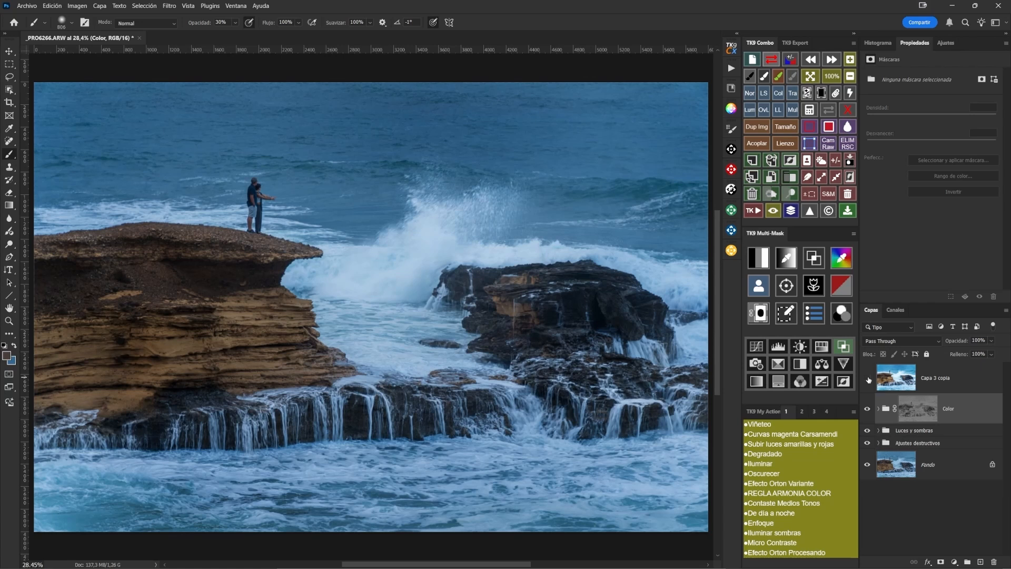
pyautogui.click(868, 379)
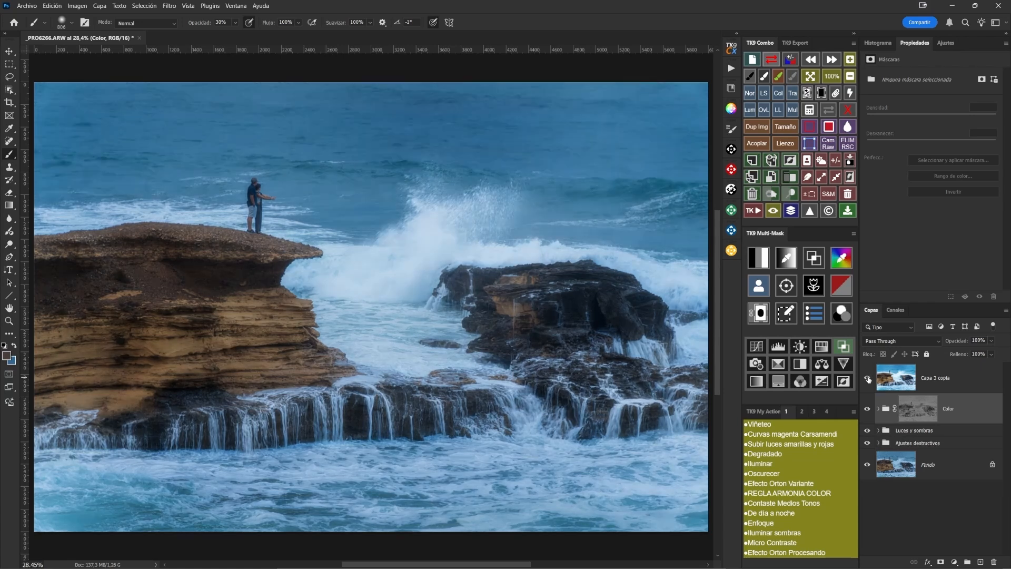
pyautogui.moveTo(922, 413); pyautogui.dragTo(941, 378)
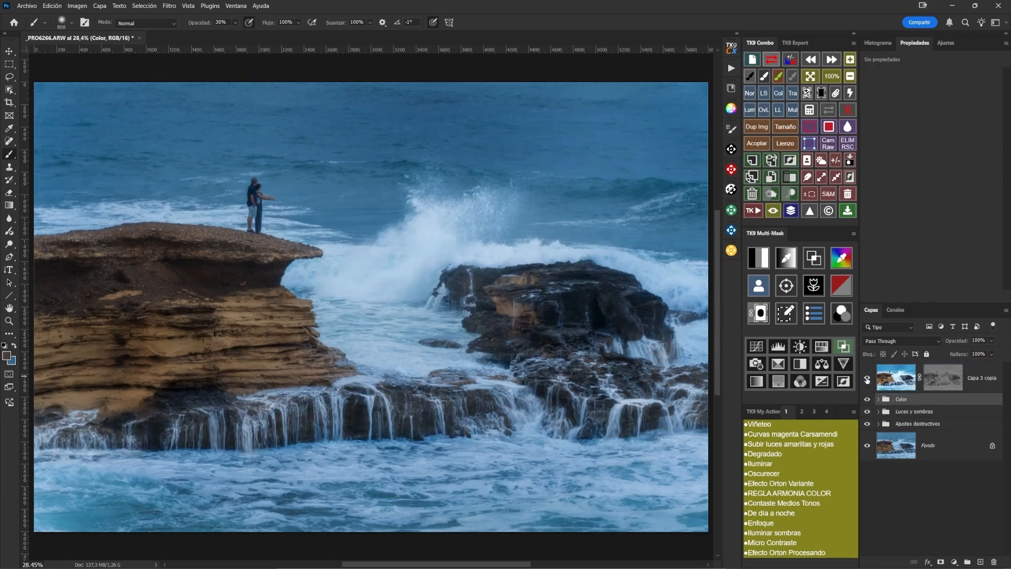
# Compare the photo with and without the Orton effect layer limited by its midtones mask
pyautogui.click(867, 380)
pyautogui.click(868, 380)
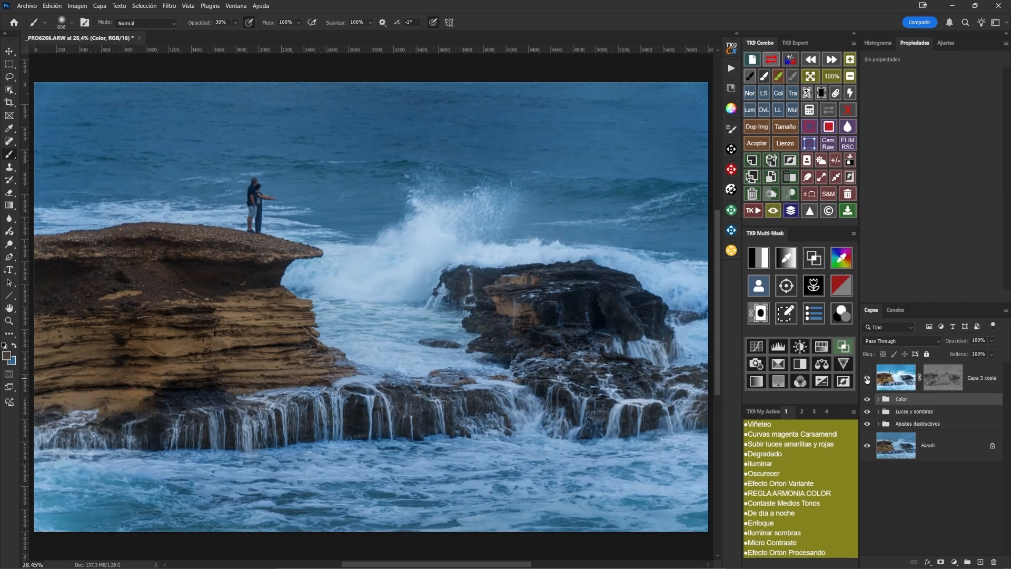
pyautogui.click(867, 380)
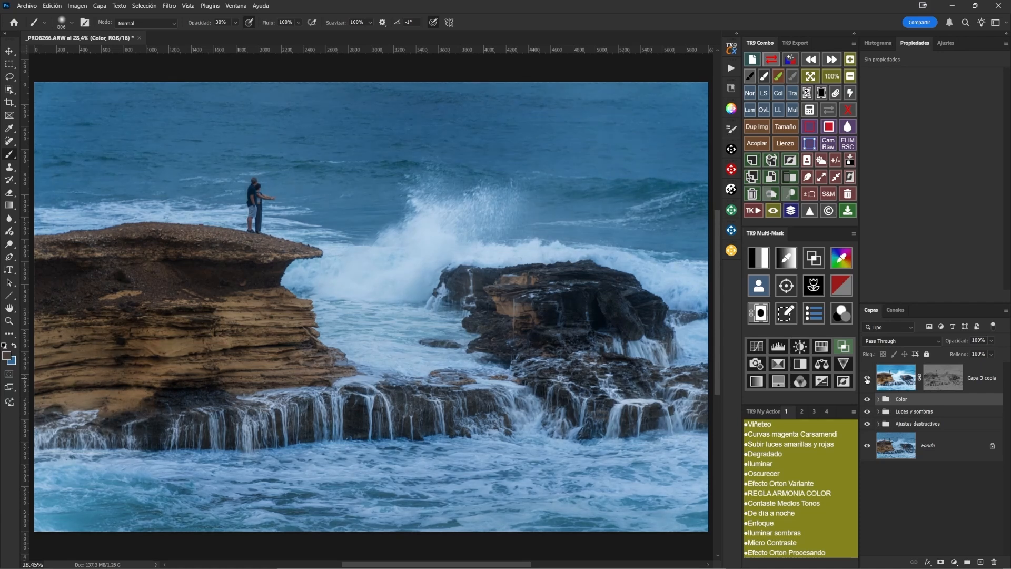
pyautogui.click(867, 380)
# Paint black at 30% opacity over the rocks on the Orton layer's mask to reduce the effect there
pyautogui.click(929, 377)
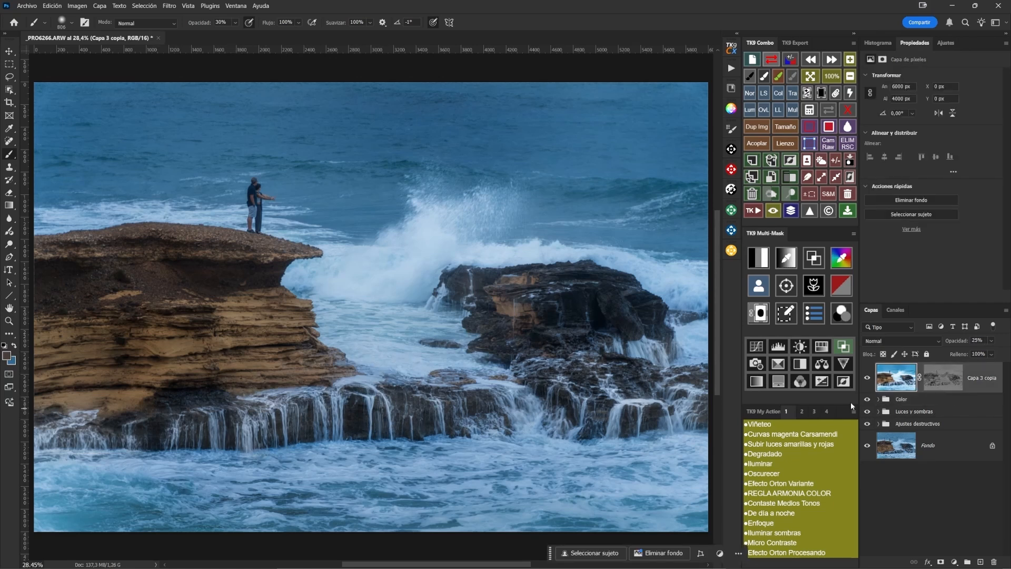
pyautogui.click(943, 378)
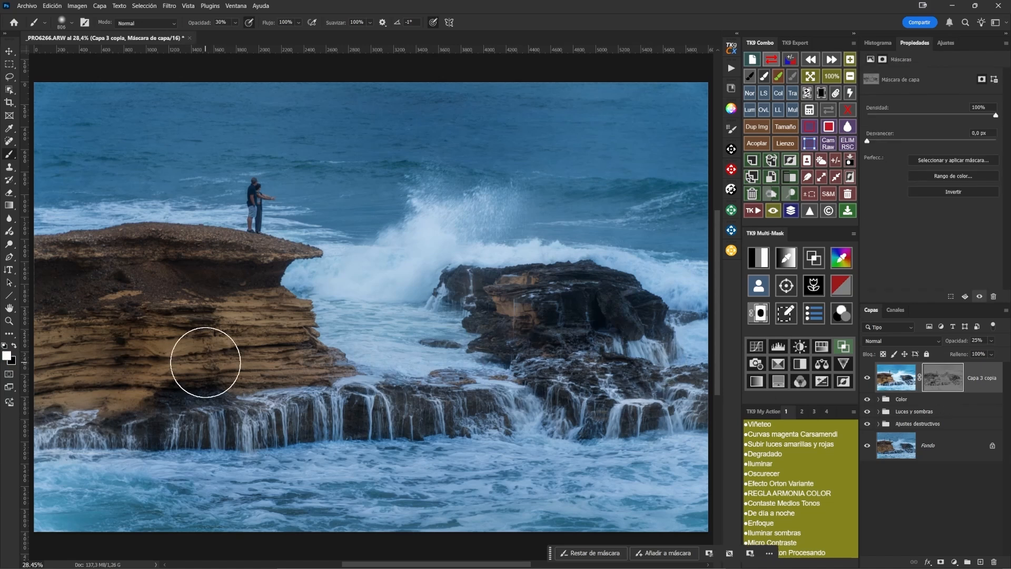
pyautogui.press('x')
pyautogui.moveTo(146, 444)
pyautogui.mouseDown()
pyautogui.moveTo(365, 419)
pyautogui.moveTo(87, 431)
pyautogui.moveTo(156, 429)
pyautogui.moveTo(35, 462)
pyautogui.moveTo(80, 434)
pyautogui.moveTo(71, 424)
pyautogui.moveTo(54, 432)
pyautogui.moveTo(362, 421)
pyautogui.moveTo(286, 414)
pyautogui.moveTo(423, 405)
pyautogui.moveTo(351, 399)
pyautogui.moveTo(575, 412)
pyautogui.moveTo(569, 385)
pyautogui.moveTo(650, 405)
pyautogui.moveTo(611, 402)
pyautogui.moveTo(581, 372)
pyautogui.moveTo(713, 386)
pyautogui.moveTo(678, 398)
pyautogui.moveTo(562, 395)
pyautogui.moveTo(582, 395)
pyautogui.moveTo(597, 345)
pyautogui.moveTo(634, 334)
pyautogui.moveTo(649, 307)
pyautogui.moveTo(651, 340)
pyautogui.moveTo(629, 322)
pyautogui.moveTo(501, 292)
pyautogui.moveTo(488, 329)
pyautogui.moveTo(539, 343)
pyautogui.mouseUp()
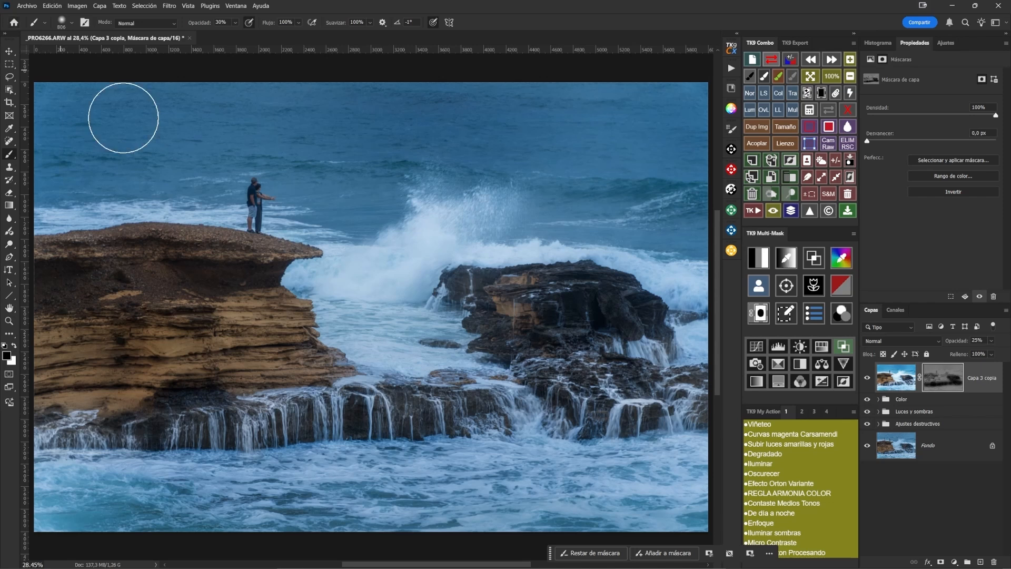
# Add an empty layer above the Orton layer and choose the Fog4 brush from the 01 ATMOSFERA Niebla y nubes set
pyautogui.click(908, 382)
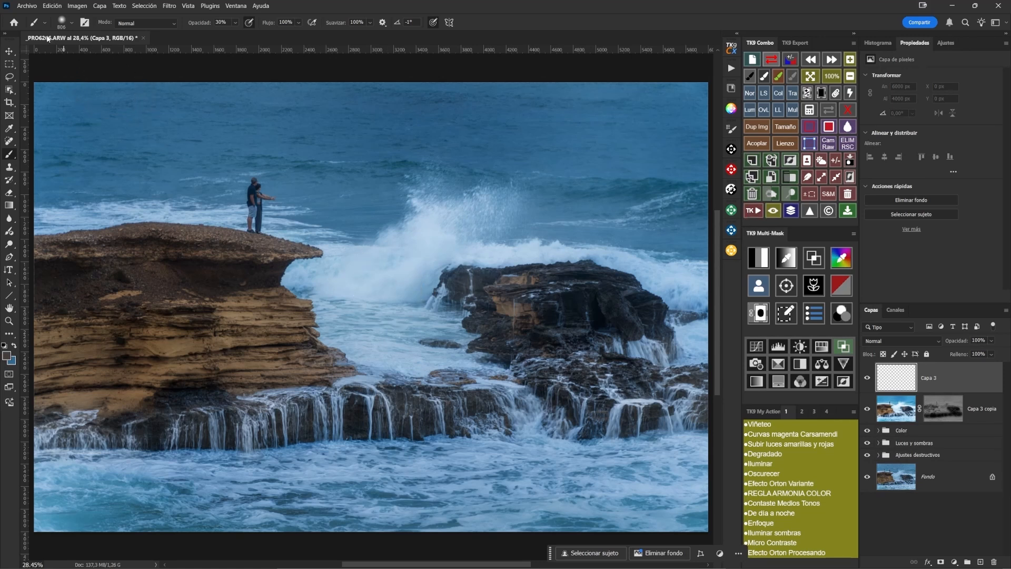
pyautogui.click(64, 27)
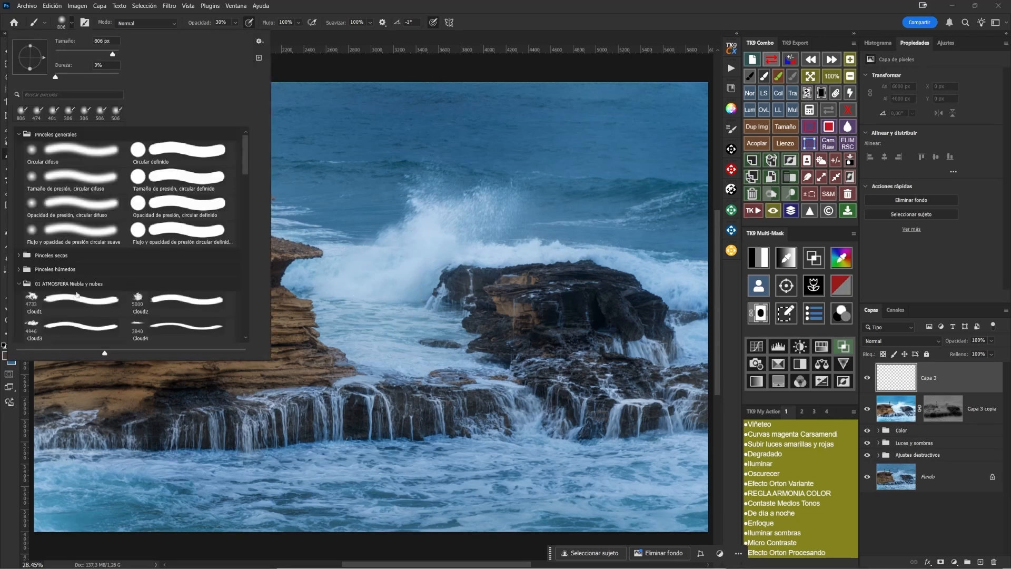
pyautogui.scroll(-5, 82, 287)
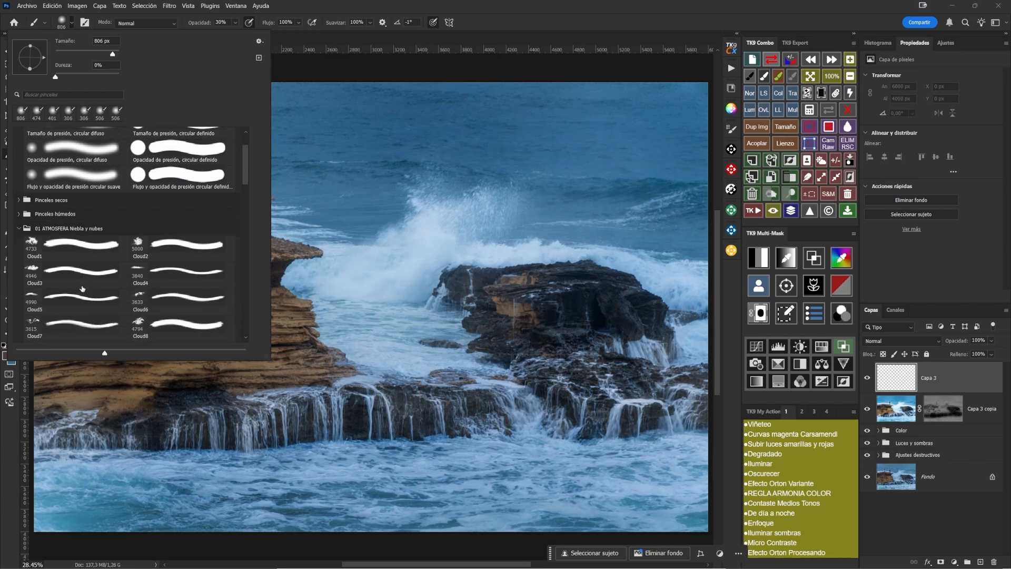
pyautogui.scroll(-2, 82, 288)
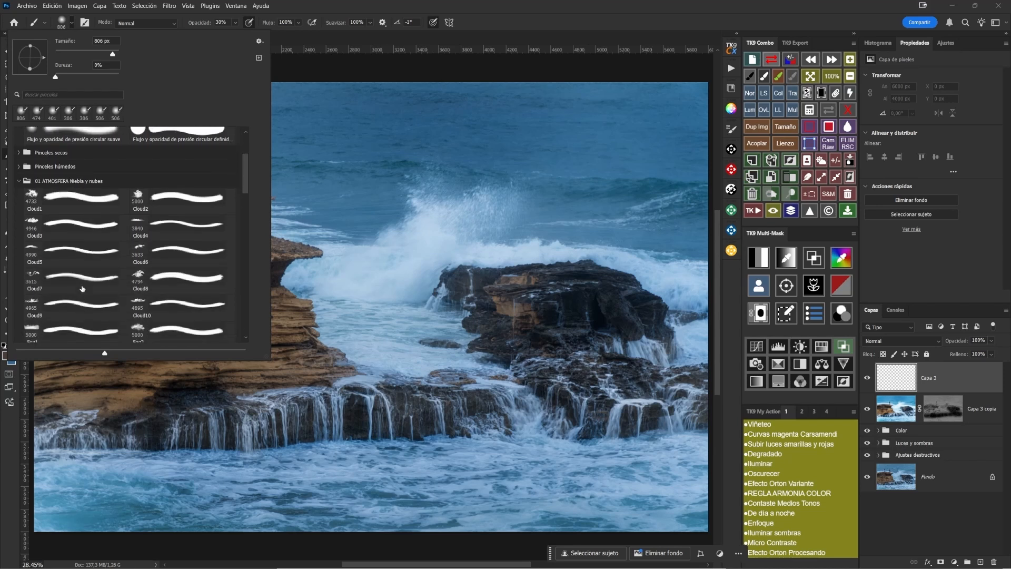
pyautogui.scroll(-3, 82, 288)
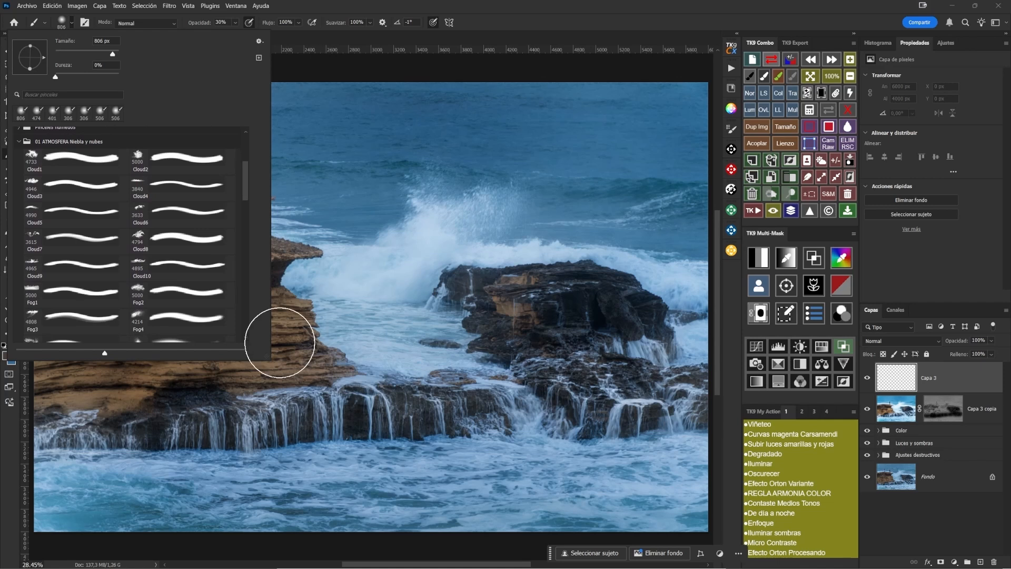
pyautogui.click(170, 316)
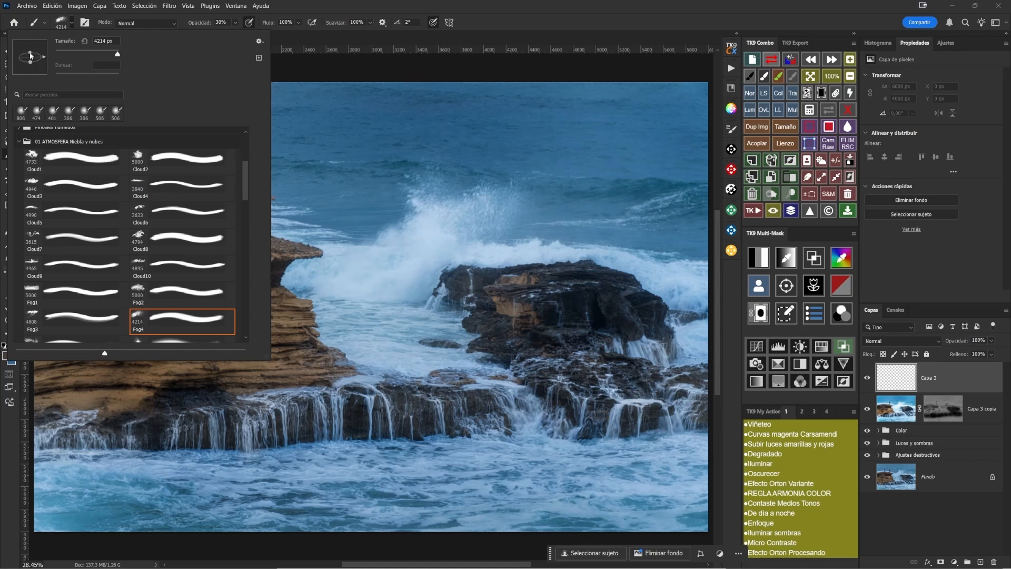
# Reduce the Fog4 brush size to 1425 px
pyautogui.moveTo(294, 567)
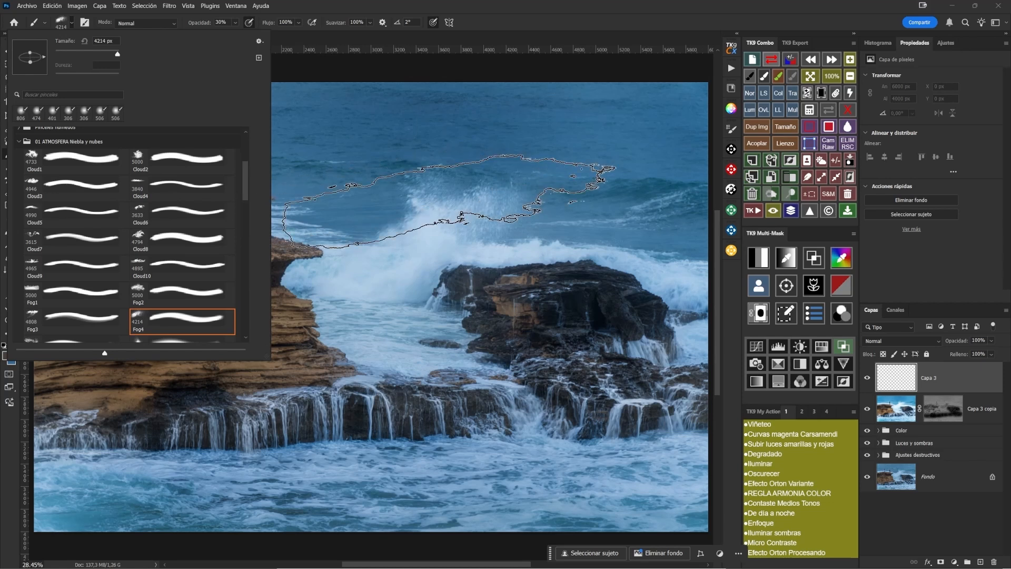
pyautogui.moveTo(573, 230); pyautogui.dragTo(433, 229)
pyautogui.moveTo(561, 280); pyautogui.dragTo(503, 289)
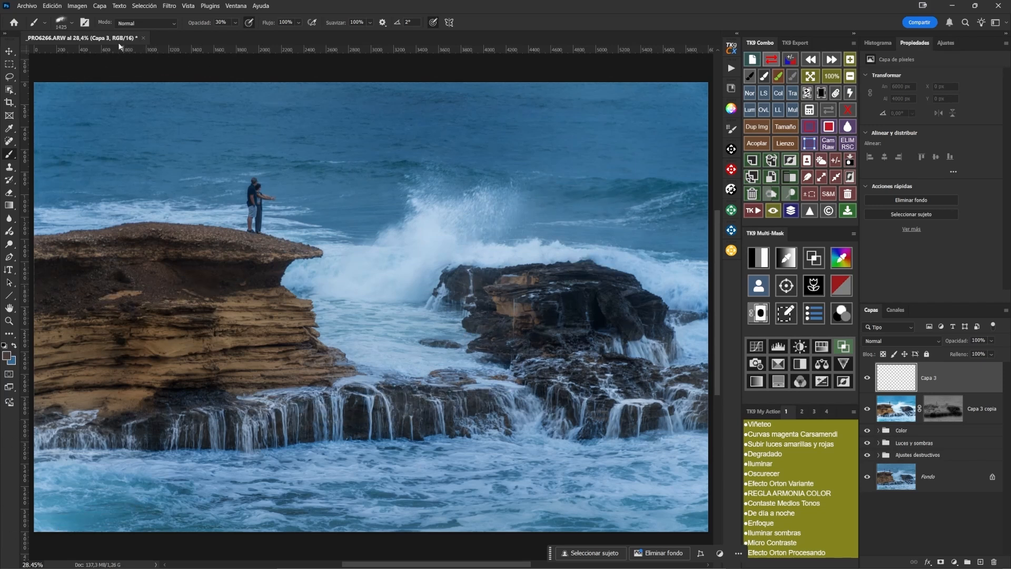
# In the brush's shape dynamics, set the minimum diameter to 10% and try angle jitter at 20% and 10%
pyautogui.click(84, 23)
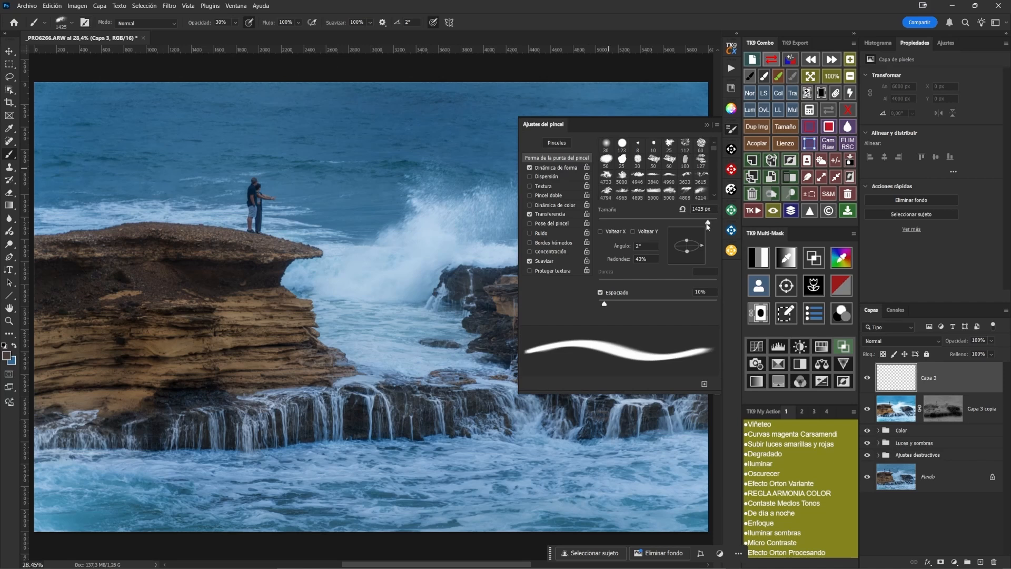
pyautogui.click(562, 168)
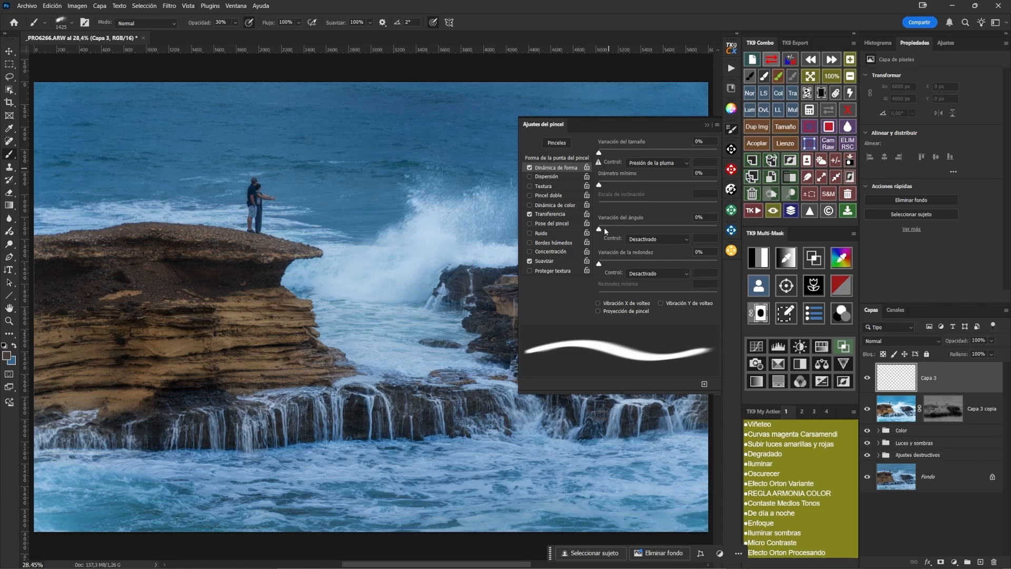
pyautogui.moveTo(600, 229); pyautogui.dragTo(623, 230)
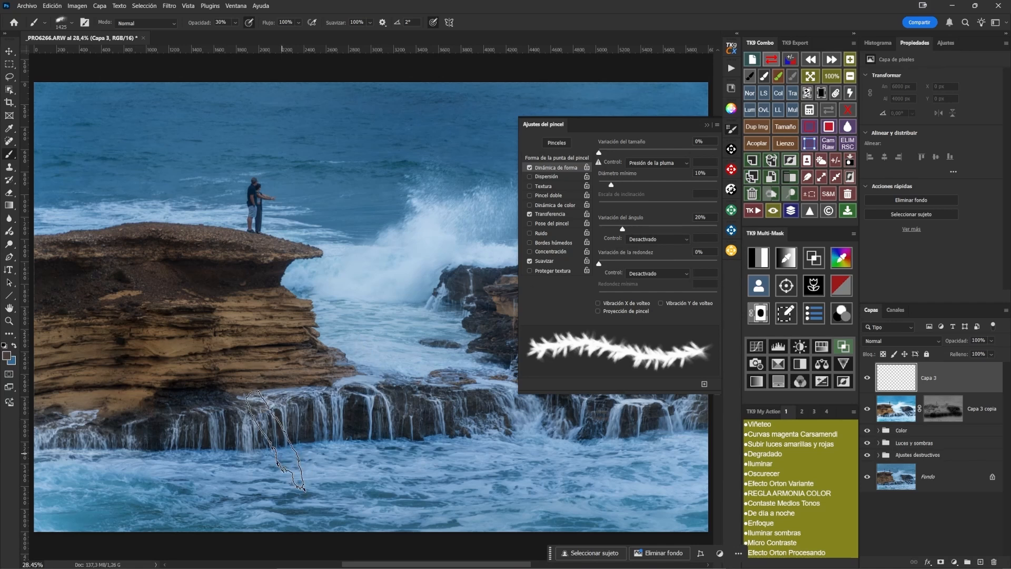
pyautogui.moveTo(623, 230); pyautogui.dragTo(611, 232)
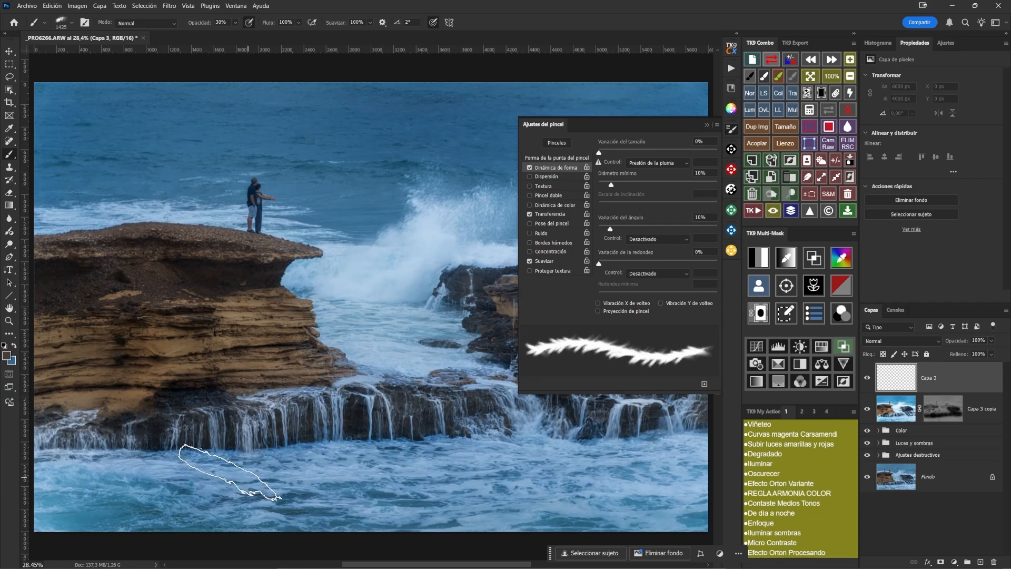
# Set the fog brush's angle jitter to 0% and its tip angle to 4°
pyautogui.click(66, 25)
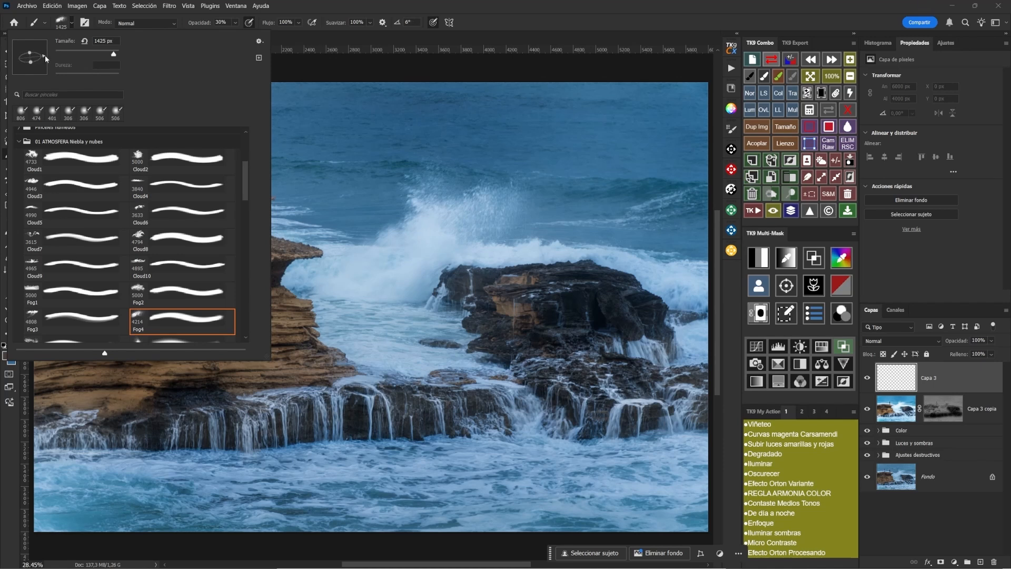
pyautogui.click(85, 23)
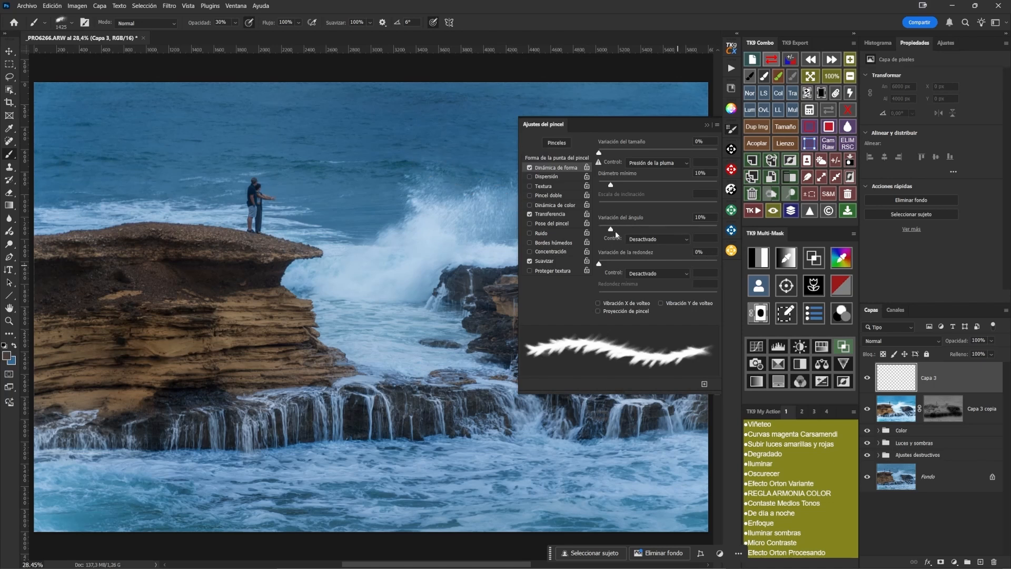
pyautogui.moveTo(612, 233); pyautogui.dragTo(598, 230)
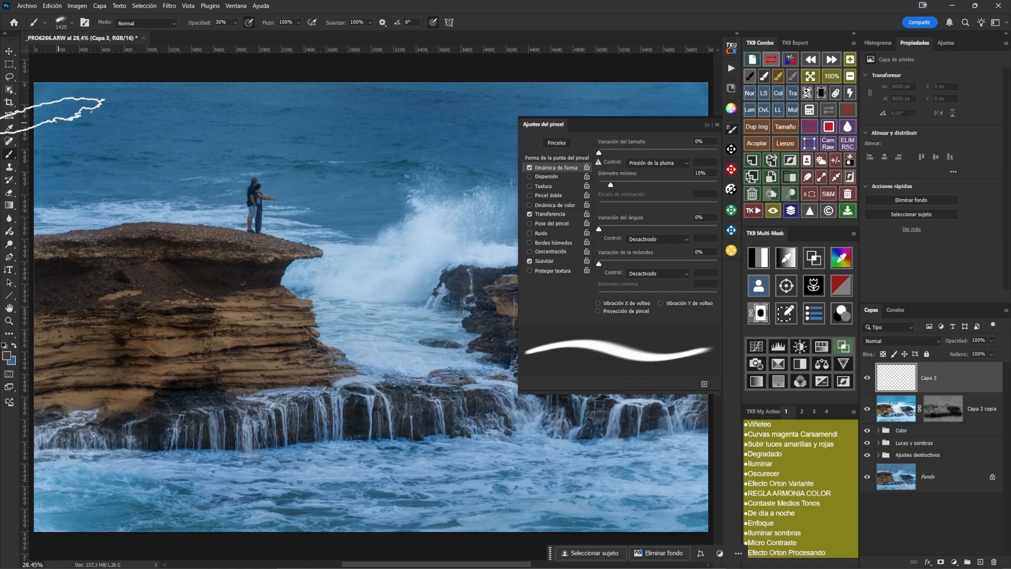
pyautogui.click(71, 24)
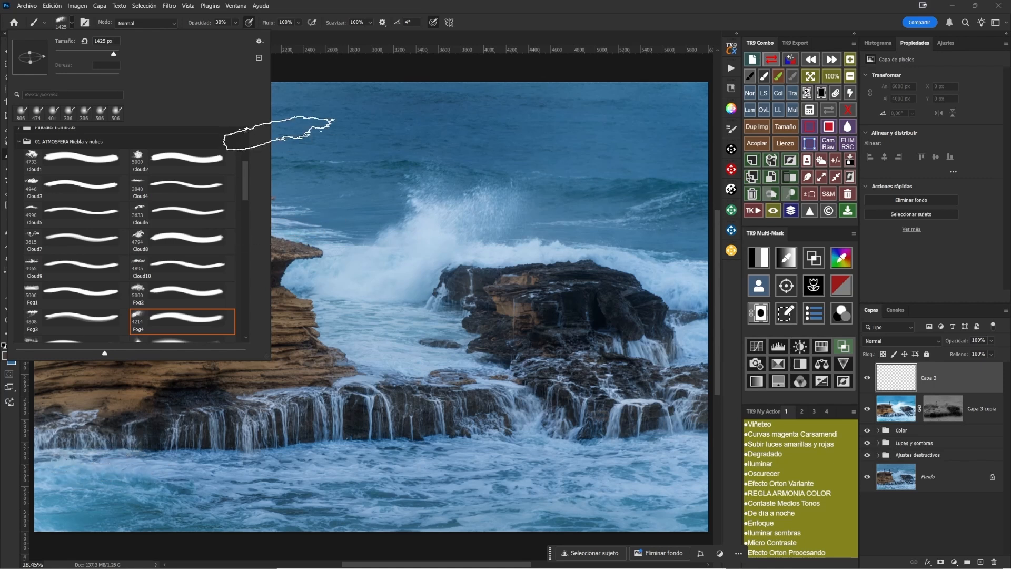
pyautogui.click(631, 10)
# Set the new layer's blend mode to Luz suave and try a fog stroke on the water below the left cascades
pyautogui.click(894, 341)
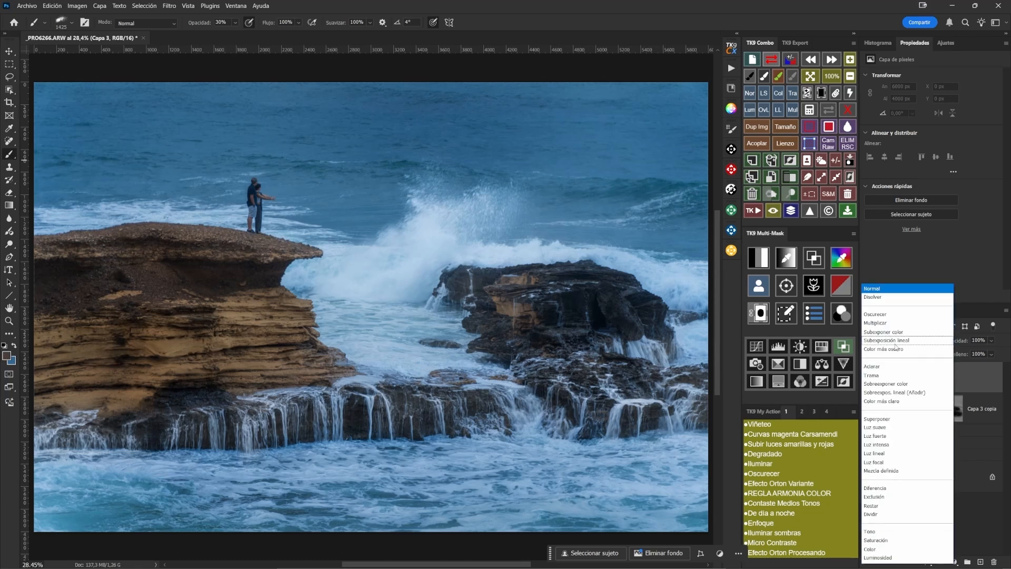
pyautogui.click(879, 432)
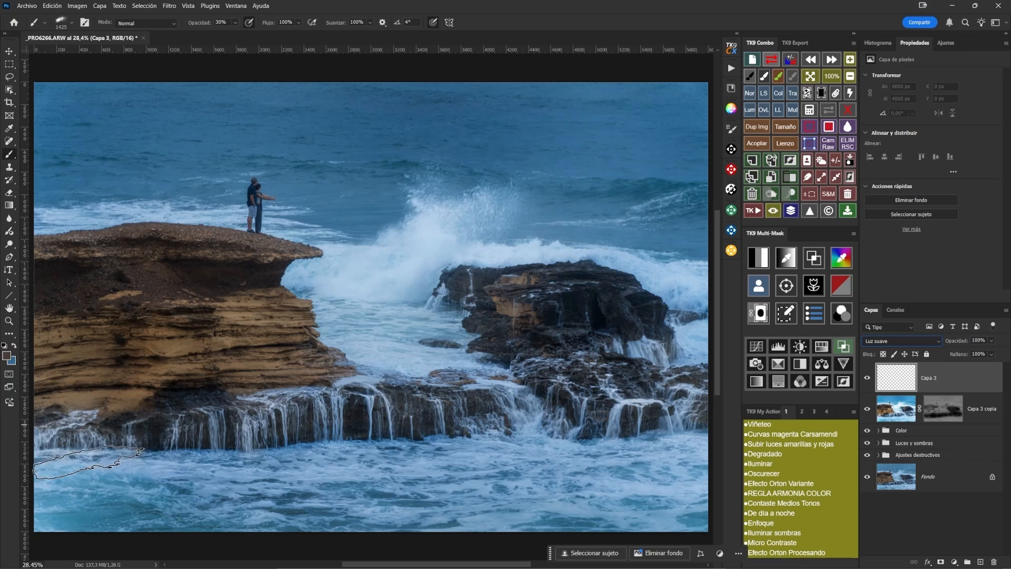
pyautogui.moveTo(84, 459)
pyautogui.mouseDown()
pyautogui.moveTo(145, 461)
pyautogui.moveTo(156, 447)
pyautogui.mouseUp()
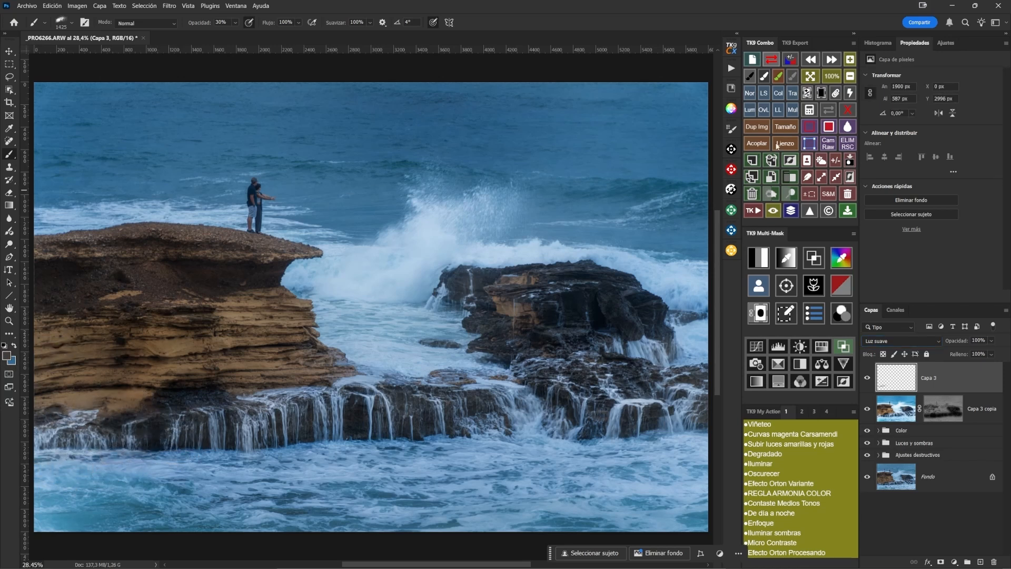
# Undo the test stroke and paint white fog at 10% brush opacity along the base of the cascades
pyautogui.click(810, 59)
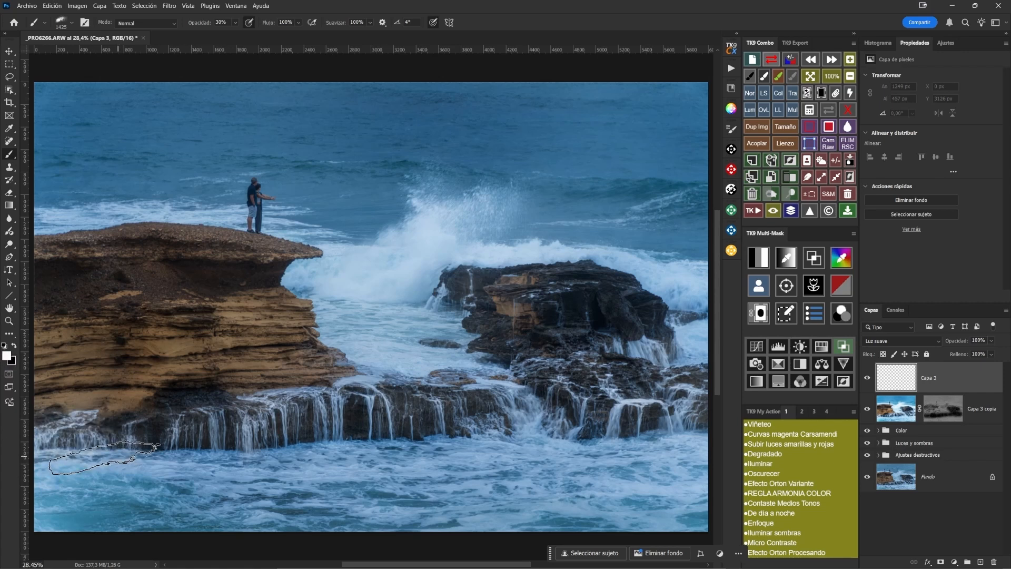
pyautogui.click(104, 459)
pyautogui.click(82, 453)
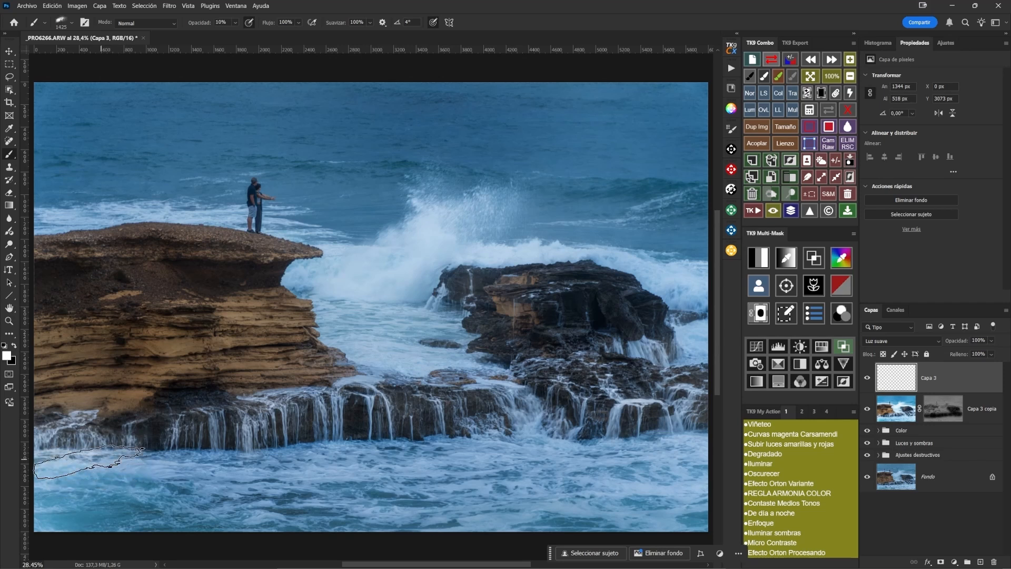
pyautogui.click(158, 456)
pyautogui.click(207, 451)
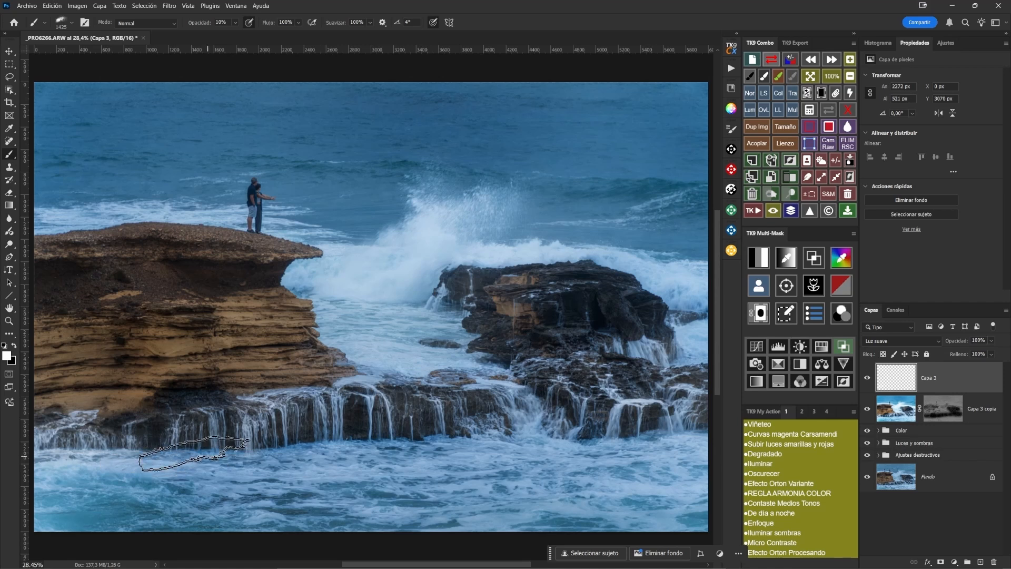
pyautogui.click(276, 450)
pyautogui.click(343, 444)
pyautogui.click(388, 436)
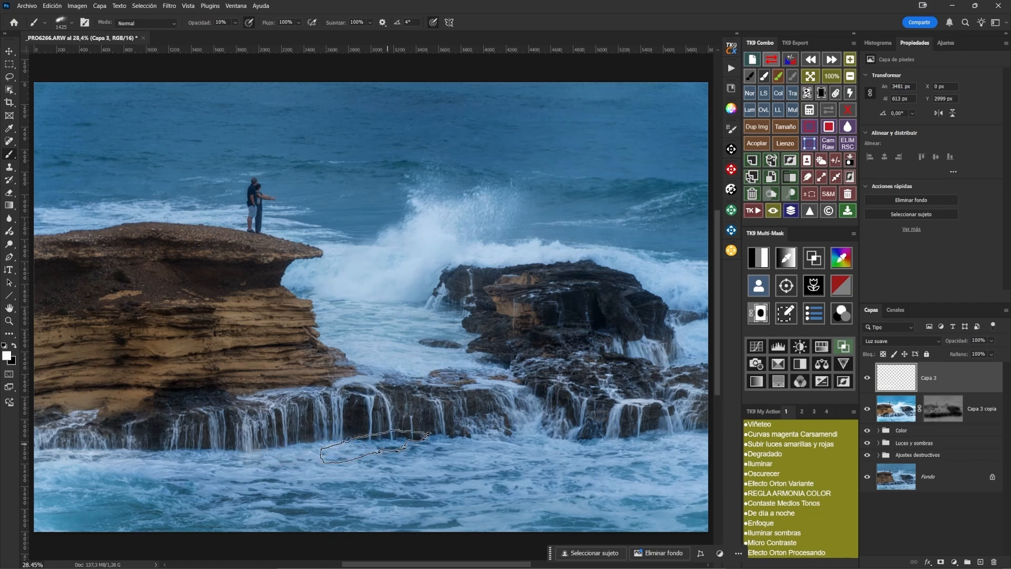
pyautogui.moveTo(388, 438)
pyautogui.mouseDown()
pyautogui.moveTo(443, 434)
pyautogui.moveTo(454, 448)
pyautogui.moveTo(447, 450)
pyautogui.moveTo(456, 437)
pyautogui.moveTo(468, 447)
pyautogui.moveTo(605, 451)
pyautogui.moveTo(616, 428)
pyautogui.moveTo(629, 430)
pyautogui.moveTo(630, 390)
pyautogui.moveTo(676, 410)
pyautogui.moveTo(688, 440)
pyautogui.moveTo(582, 448)
pyautogui.moveTo(506, 441)
pyautogui.moveTo(490, 426)
pyautogui.moveTo(421, 445)
pyautogui.moveTo(362, 444)
pyautogui.mouseUp()
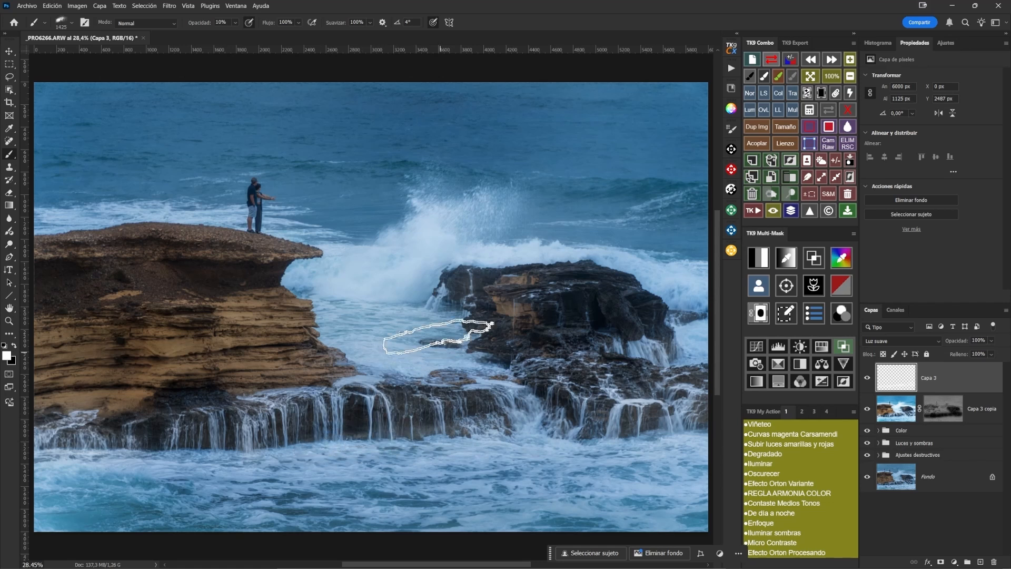
# Paint white fog around the central rock and its waterfalls, reducing the brush size to 873 px
pyautogui.click(443, 307)
pyautogui.moveTo(448, 306)
pyautogui.mouseDown()
pyautogui.moveTo(407, 311)
pyautogui.moveTo(459, 322)
pyautogui.mouseUp()
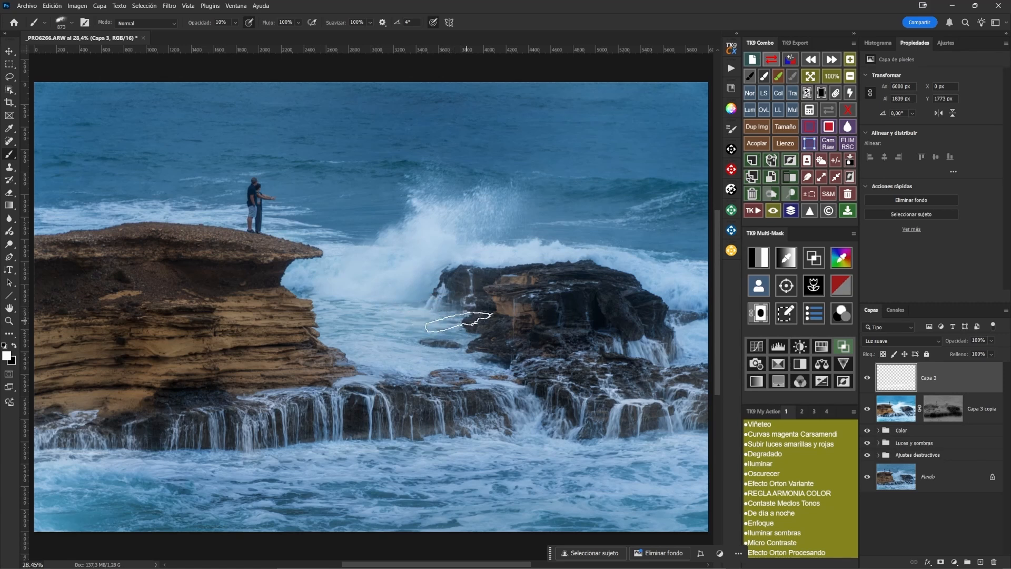
pyautogui.moveTo(655, 343)
pyautogui.mouseDown()
pyautogui.moveTo(717, 378)
pyautogui.moveTo(674, 367)
pyautogui.moveTo(684, 370)
pyautogui.moveTo(676, 297)
pyautogui.moveTo(624, 293)
pyautogui.moveTo(536, 258)
pyautogui.moveTo(439, 267)
pyautogui.moveTo(444, 303)
pyautogui.mouseUp()
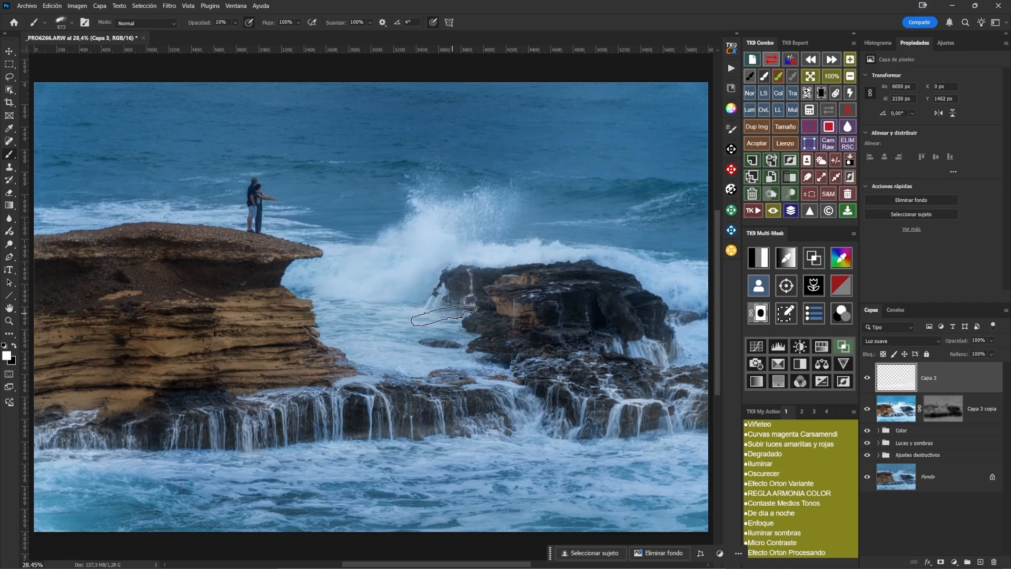
# Build up more white fog along the foot of the cascades across the whole width of the photo
pyautogui.moveTo(395, 390)
pyautogui.mouseDown()
pyautogui.moveTo(408, 403)
pyautogui.moveTo(404, 429)
pyautogui.moveTo(423, 440)
pyautogui.mouseUp()
pyautogui.moveTo(324, 450)
pyautogui.mouseDown()
pyautogui.moveTo(285, 453)
pyautogui.moveTo(310, 440)
pyautogui.moveTo(700, 426)
pyautogui.mouseUp()
pyautogui.moveTo(392, 447)
pyautogui.mouseDown()
pyautogui.moveTo(124, 453)
pyautogui.moveTo(48, 435)
pyautogui.moveTo(61, 461)
pyautogui.moveTo(221, 453)
pyautogui.mouseUp()
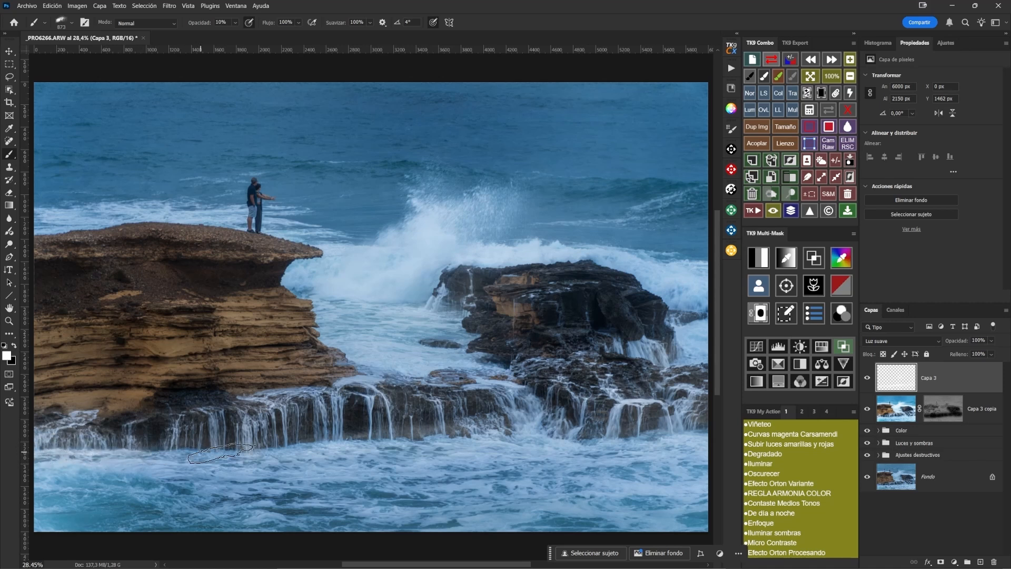
pyautogui.moveTo(302, 443); pyautogui.dragTo(383, 441)
# Compare the photo with and without the painted fog layer
pyautogui.click(869, 380)
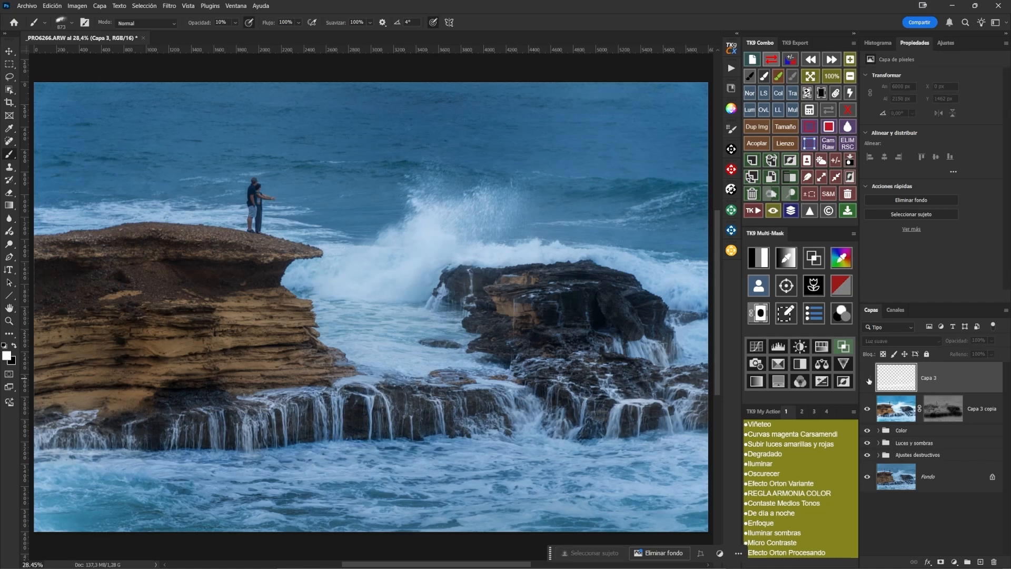
pyautogui.click(869, 381)
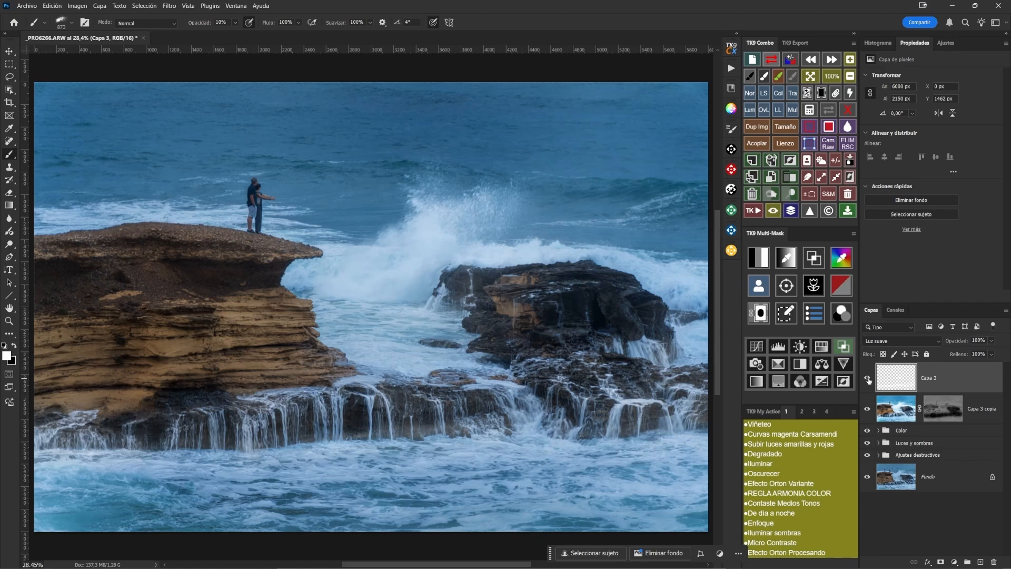
pyautogui.click(869, 380)
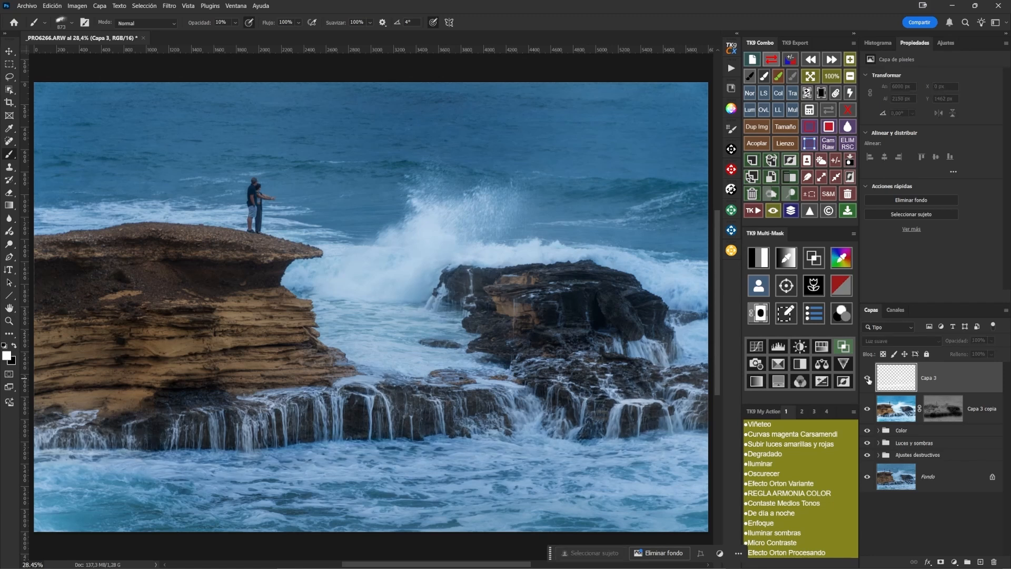
pyautogui.click(869, 381)
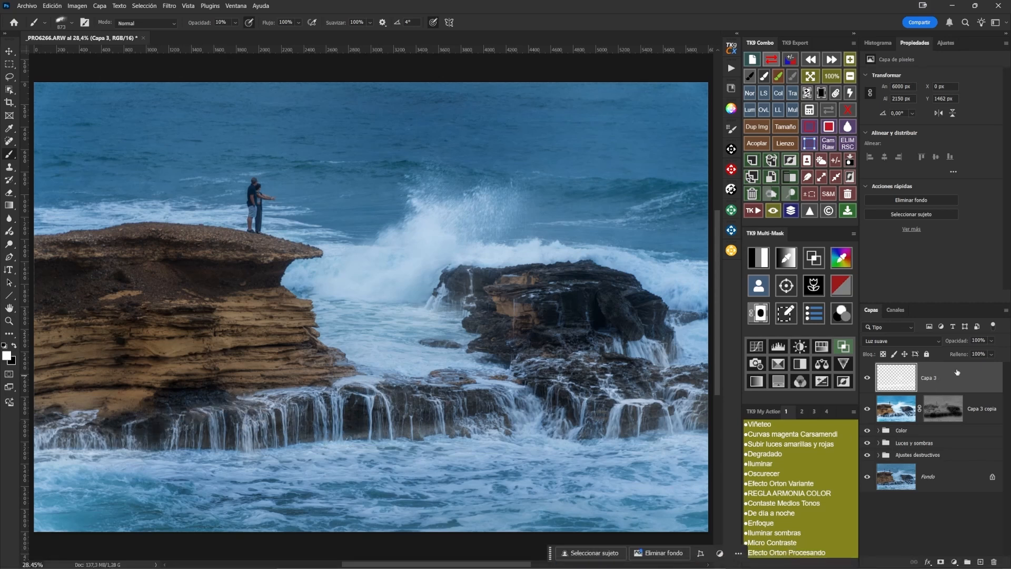
# Lower the fog layer's opacity to 60% and compare the photo with and without it
pyautogui.click(992, 342)
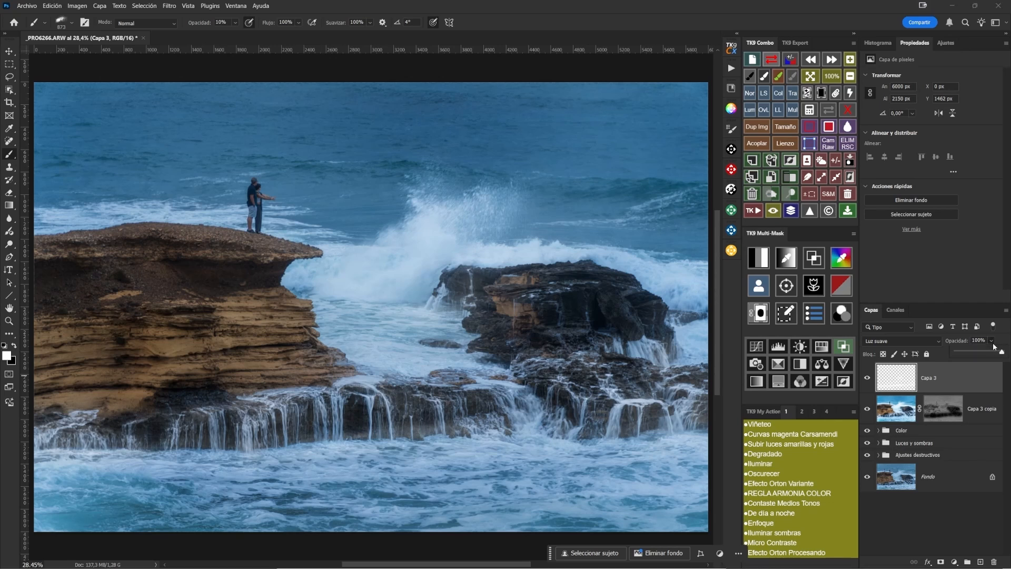
pyautogui.moveTo(989, 354); pyautogui.dragTo(983, 353)
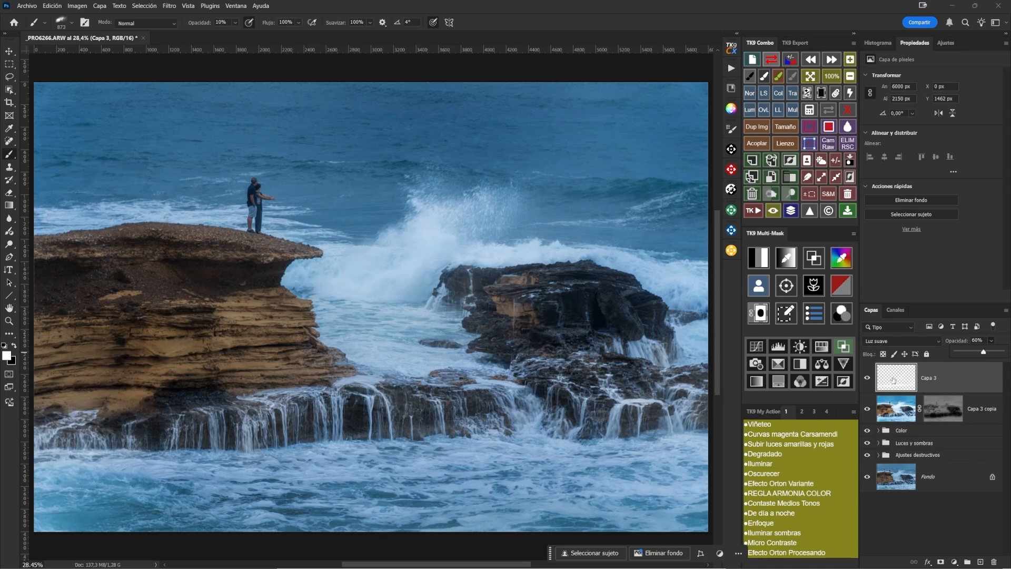
pyautogui.click(868, 380)
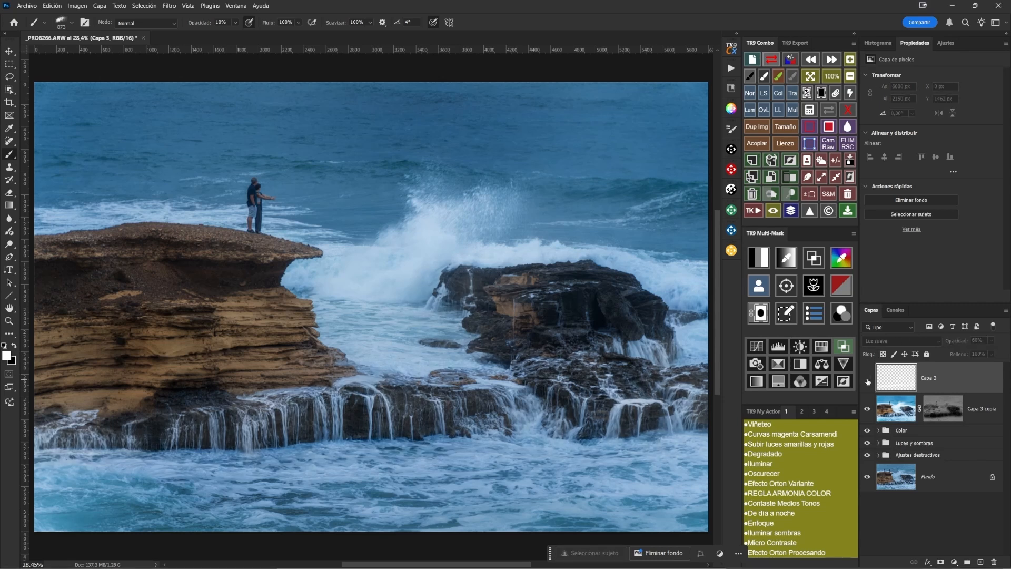
pyautogui.click(867, 380)
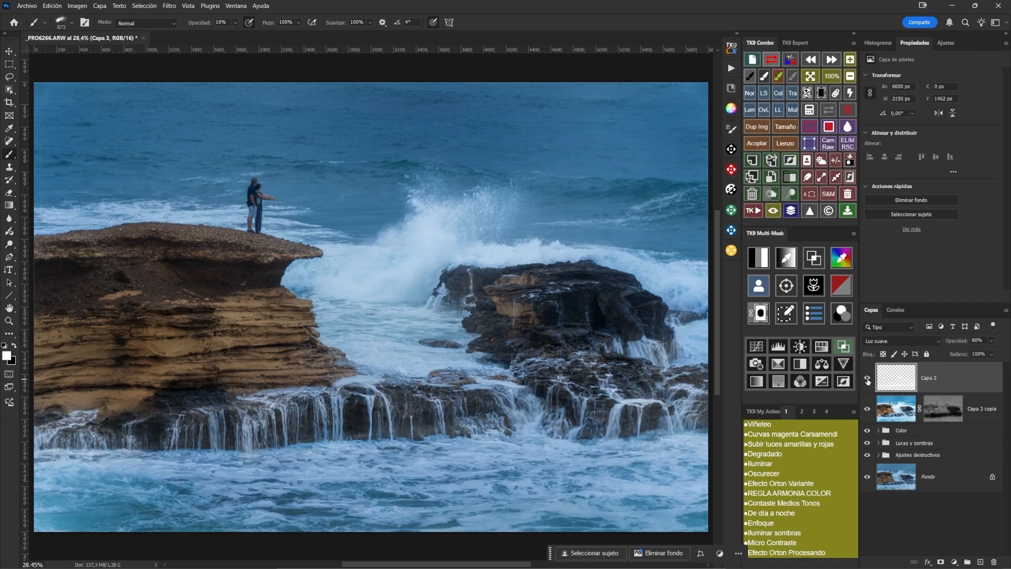
# Compare the photo with and without the fog layer, and rename that layer Neblina
pyautogui.click(867, 380)
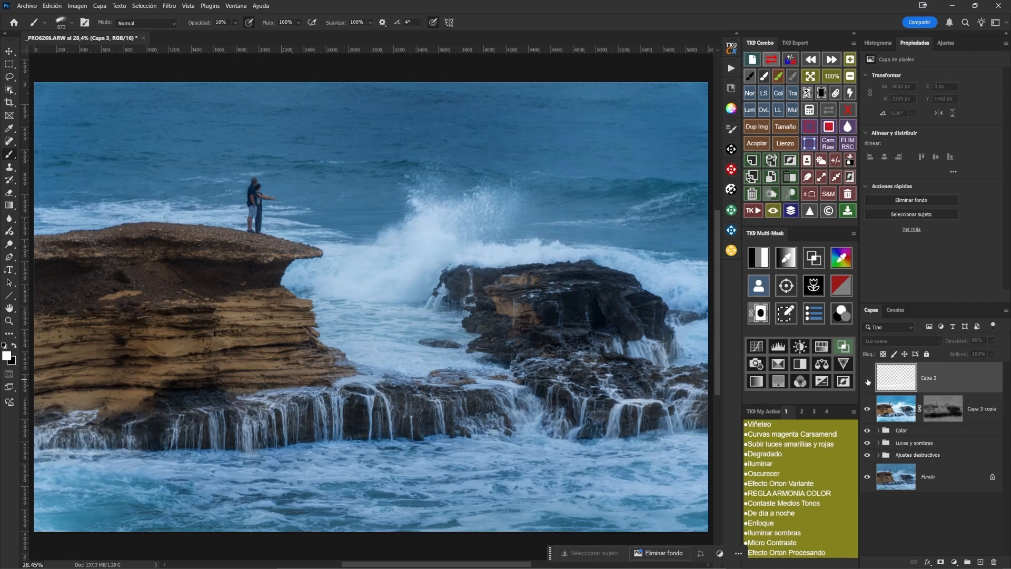
pyautogui.click(868, 380)
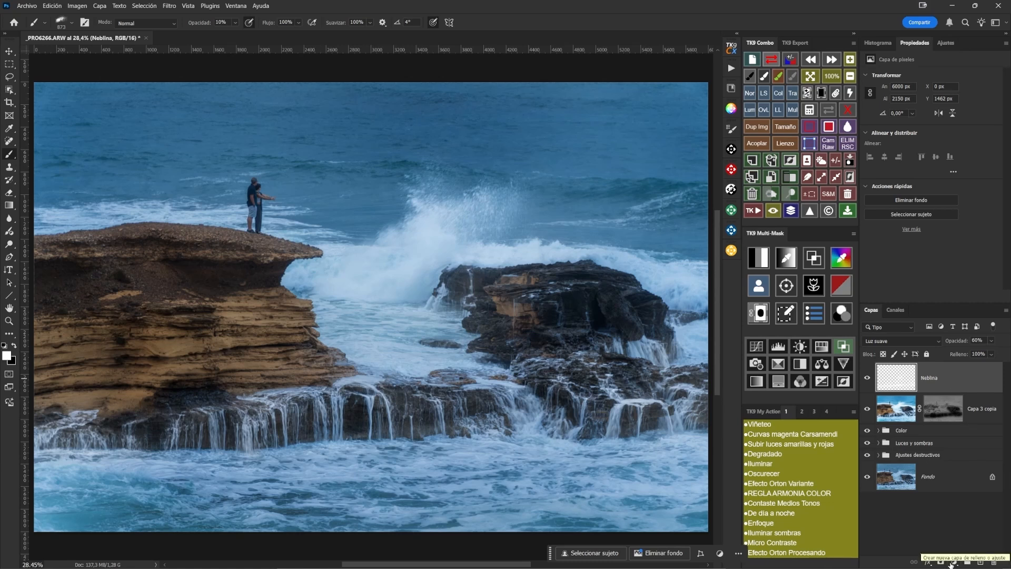
pyautogui.click(951, 563)
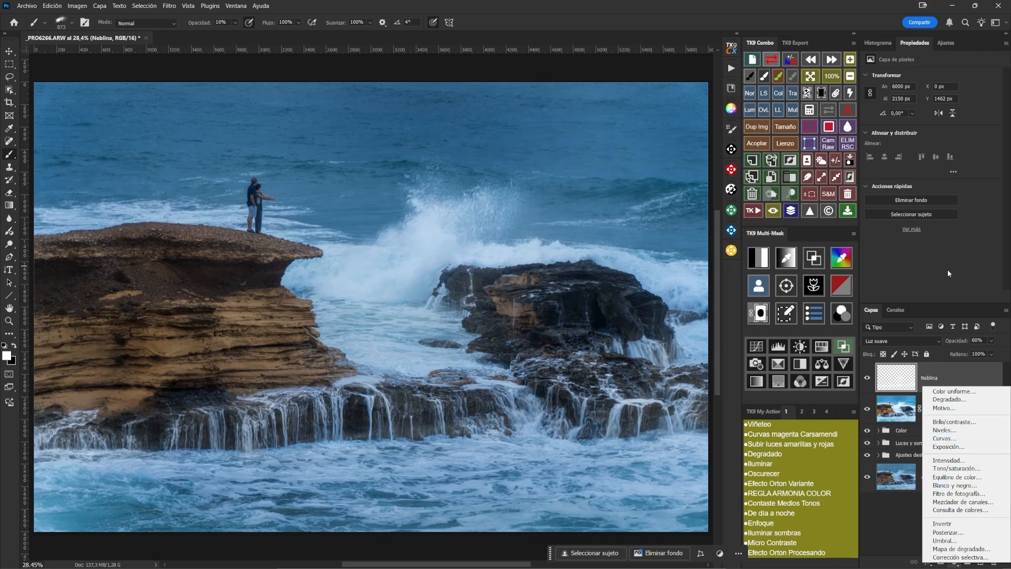
pyautogui.click(933, 270)
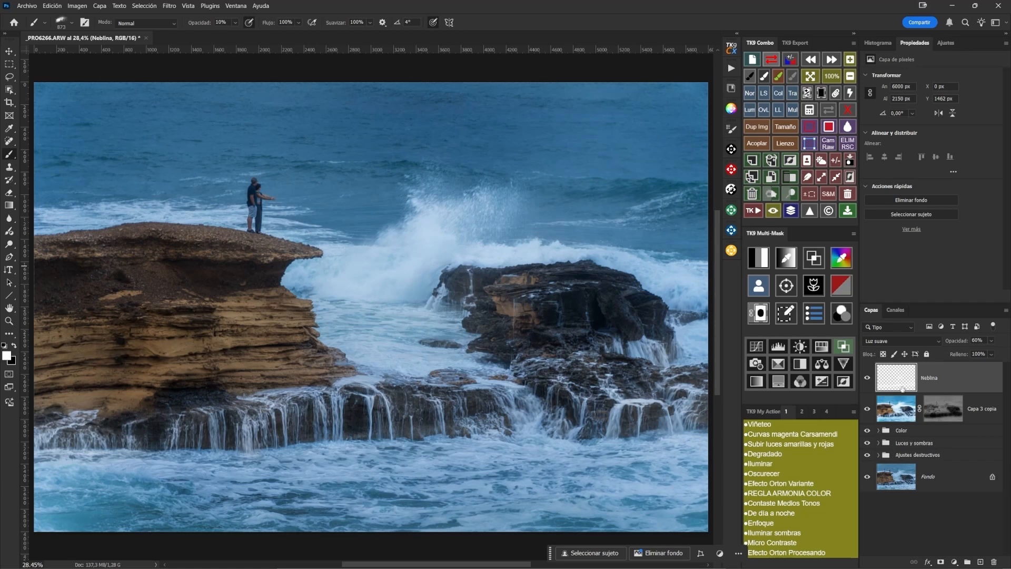
# Stamp all visible layers into a new layer on top and run the Viñeteo action
pyautogui.click(770, 161)
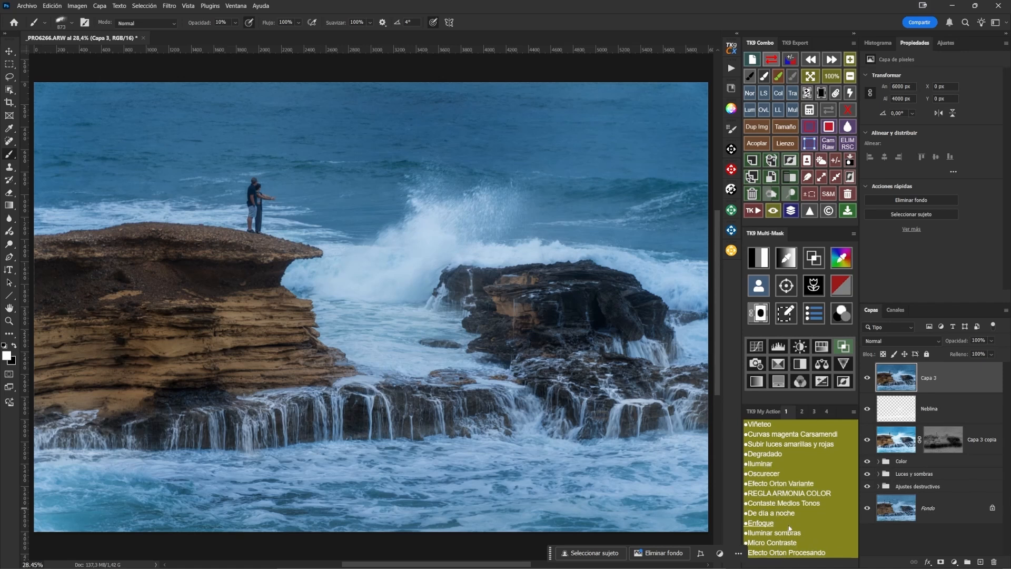
pyautogui.scroll(-2, 791, 514)
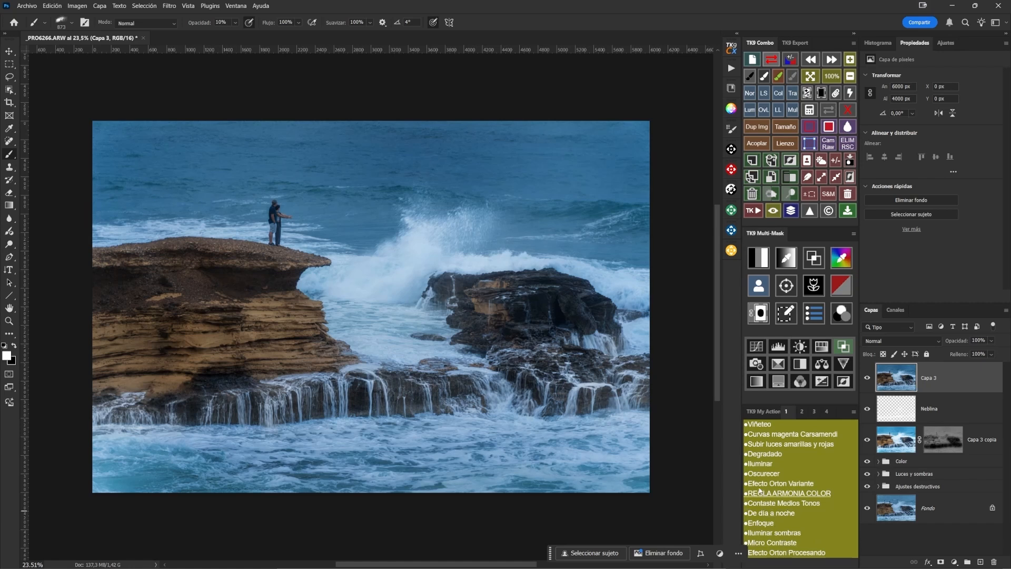
pyautogui.click(758, 424)
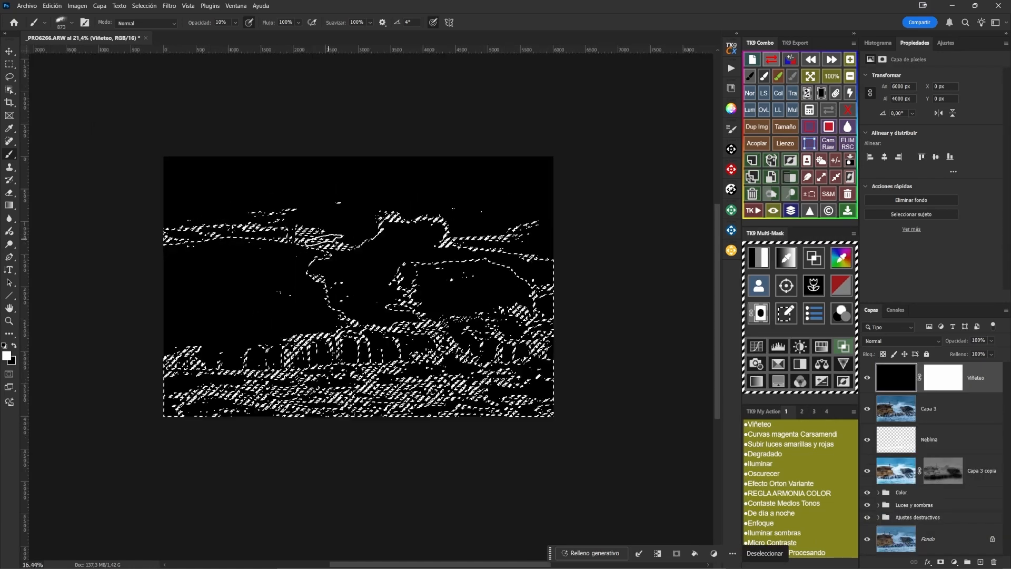
# Choose the soft round Circular difuso brush preset from Pinceles generales and set its opacity to 100%
pyautogui.click(71, 23)
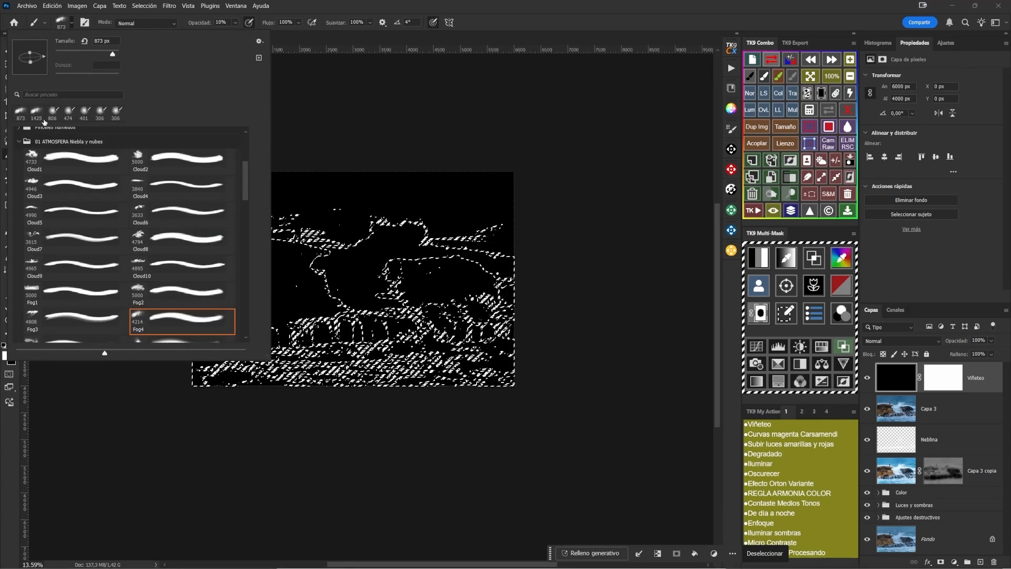
pyautogui.click(19, 142)
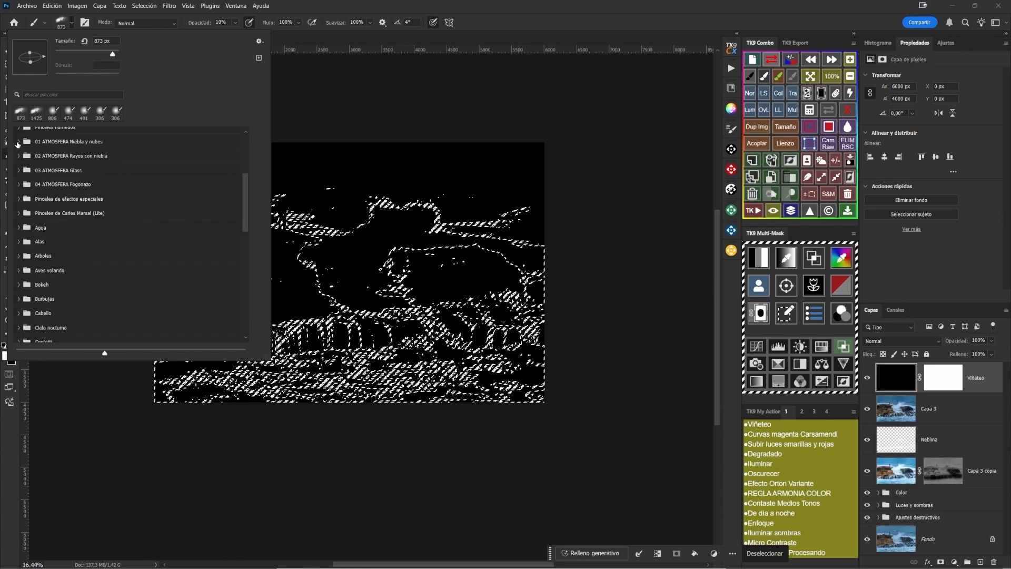
pyautogui.scroll(5, 150, 142)
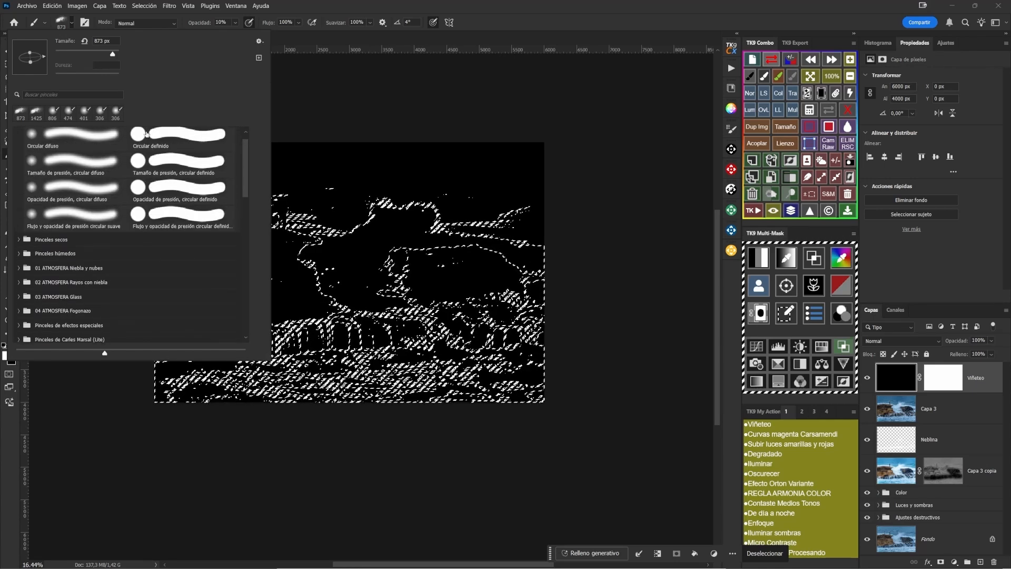
pyautogui.scroll(1, 146, 134)
pyautogui.click(82, 151)
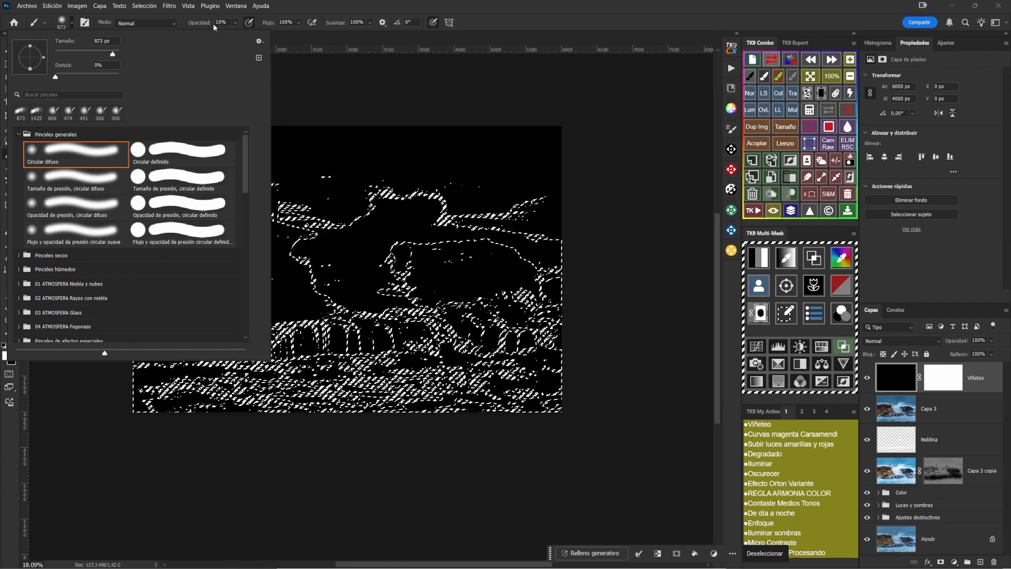
pyautogui.moveTo(197, 24); pyautogui.dragTo(468, 39)
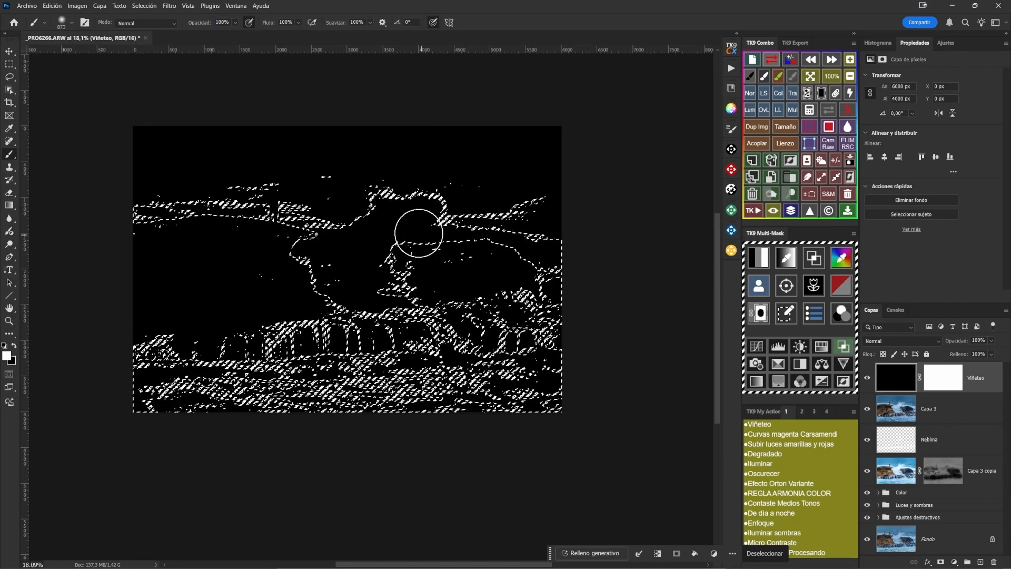
# Hide the selection edges and paint black on the Viñeteo mask over the photo's centre with a 3403 px brush, setting opacity to 50%
pyautogui.click(949, 380)
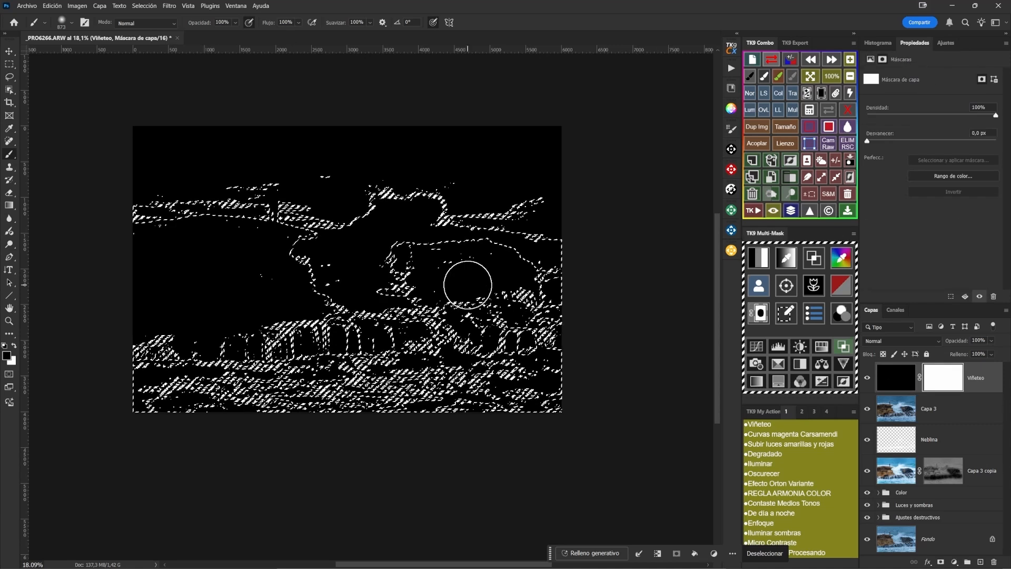
pyautogui.moveTo(302, 253); pyautogui.dragTo(394, 253)
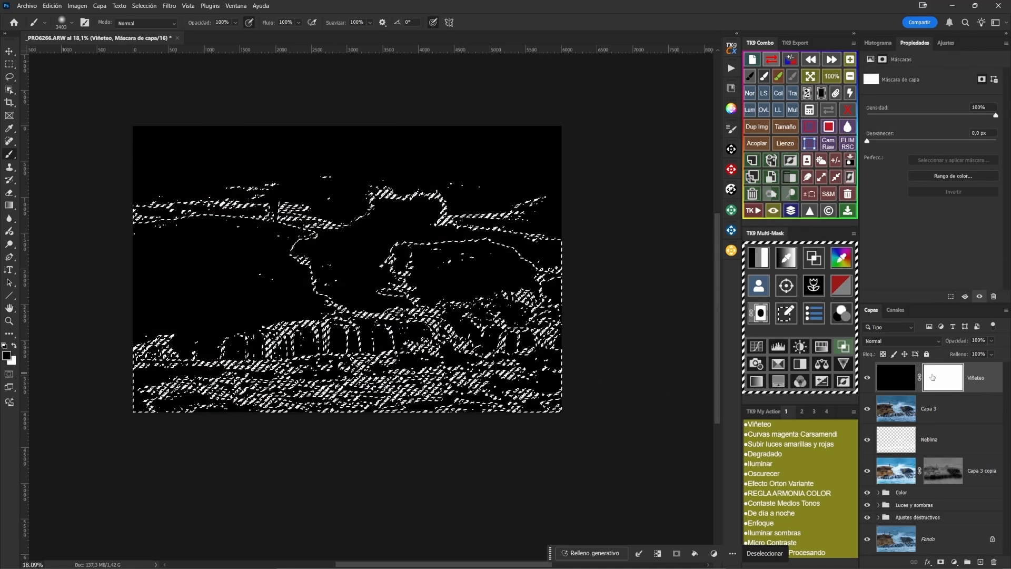
pyautogui.click(810, 194)
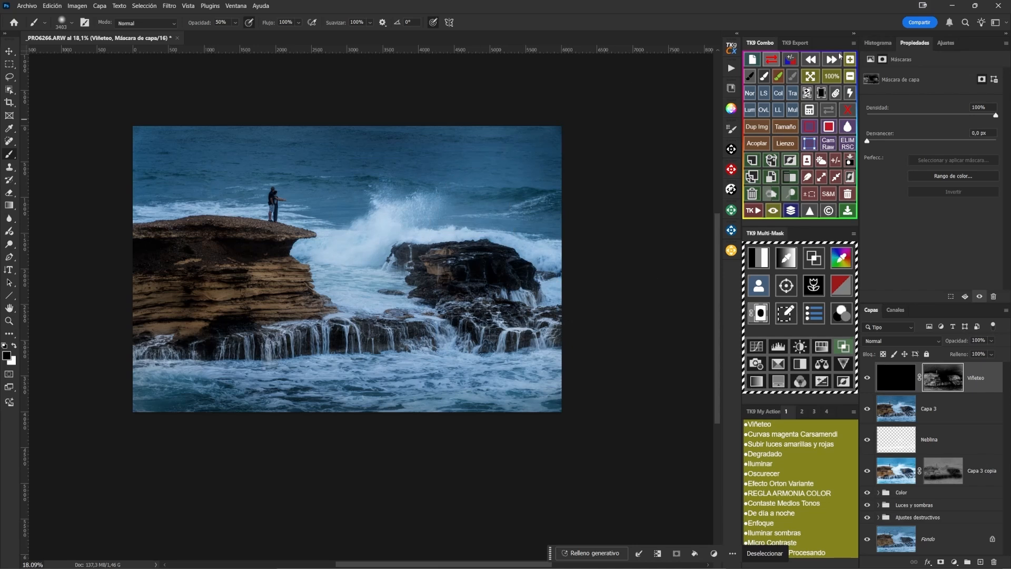
pyautogui.click(811, 77)
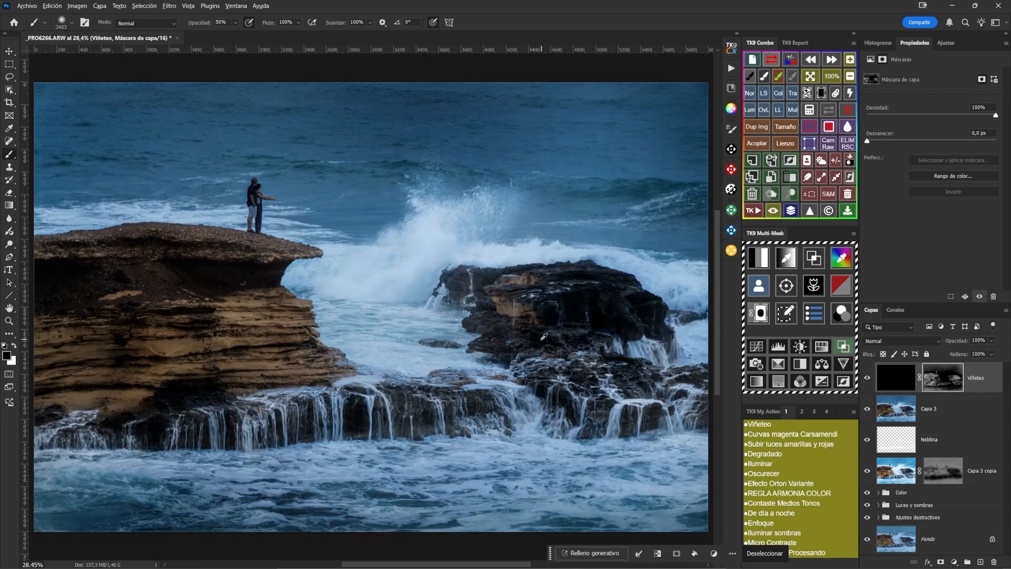
# Reduce the brush to 1716 px, set its opacity to 100% and paint more of the vignette away on the mask
pyautogui.keyDown('alt'); pyautogui.rightClick(541, 339); pyautogui.keyUp('alt')
pyautogui.moveTo(446, 333); pyautogui.dragTo(423, 332)
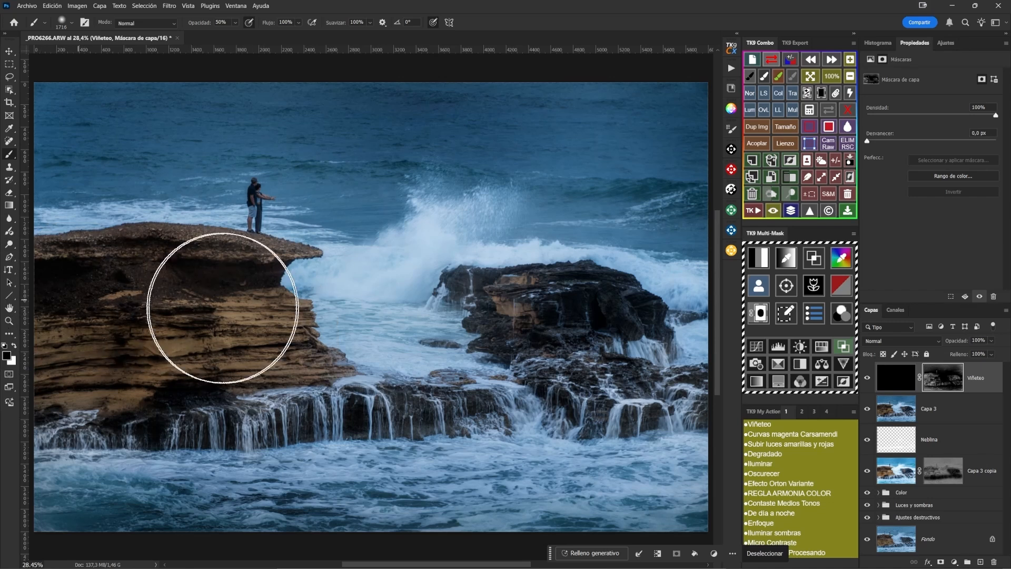
pyautogui.press('0')
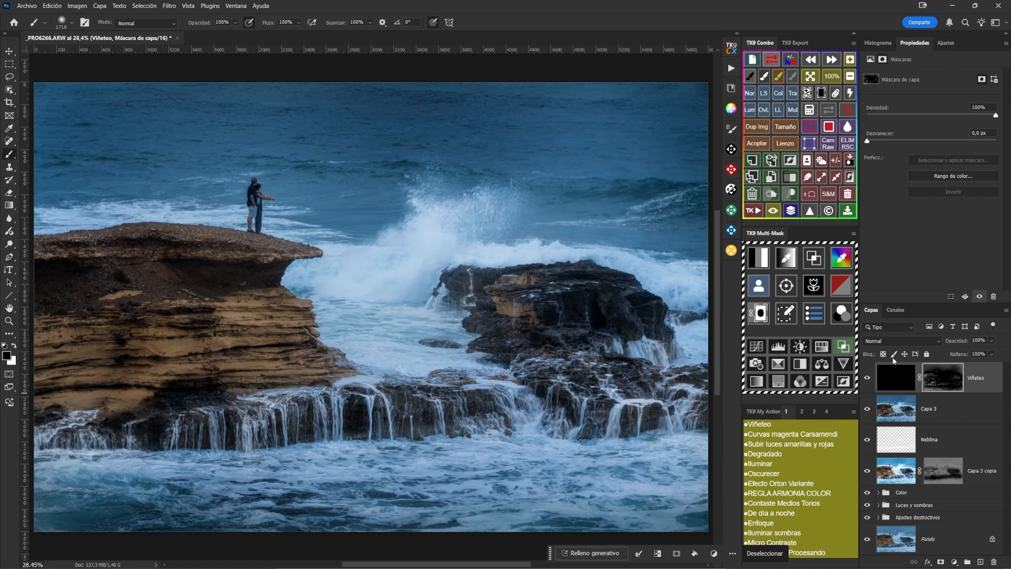
# Compare the photo with and without the vignette layer
pyautogui.click(867, 378)
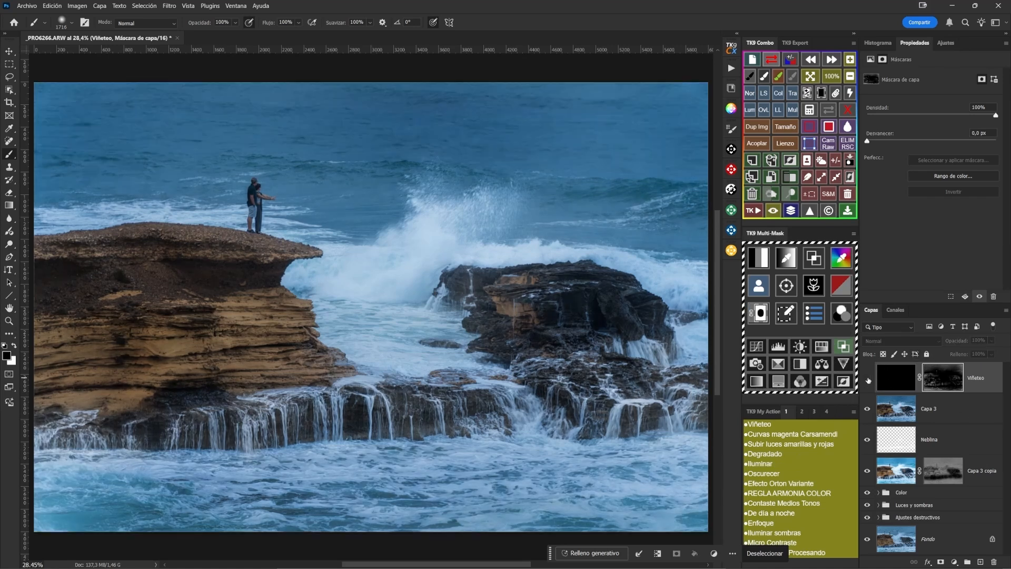
pyautogui.click(868, 379)
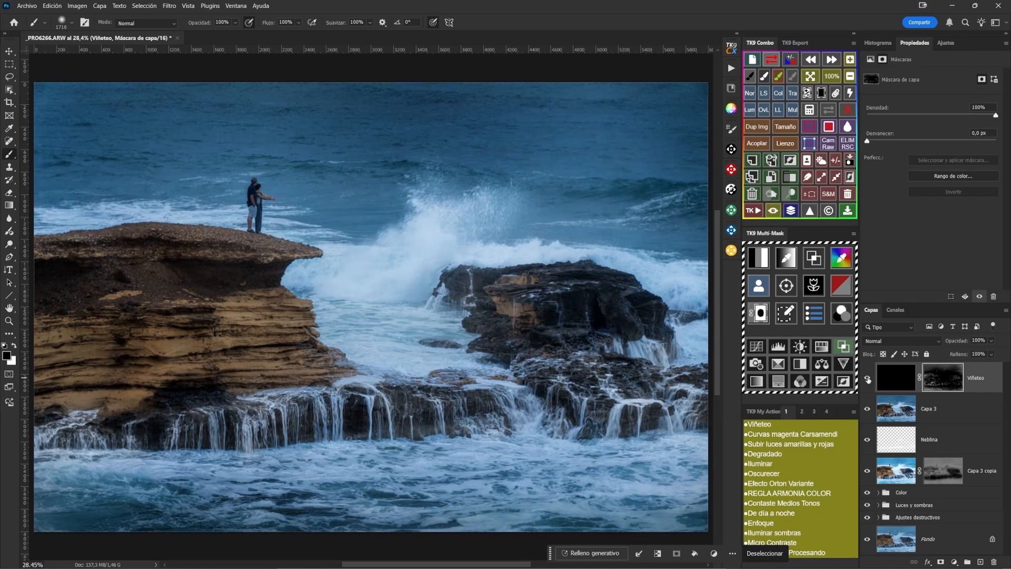
pyautogui.click(868, 379)
pyautogui.click(867, 378)
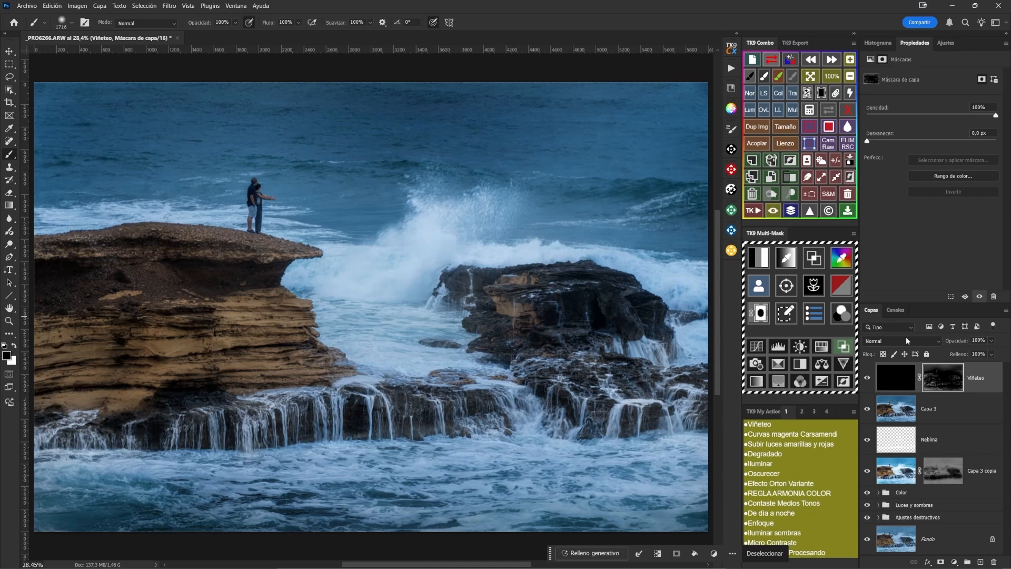
# Clear the selection, add a Curves adjustment layer above the vignette and raise the output of its black point
pyautogui.hotkey('ctrl', 'd')
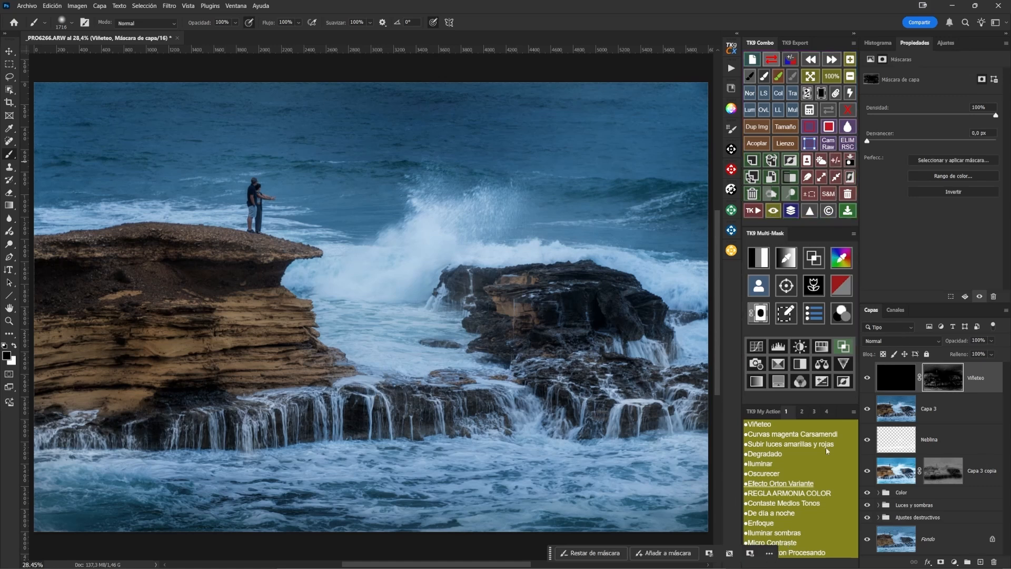
pyautogui.click(895, 377)
pyautogui.press('x')
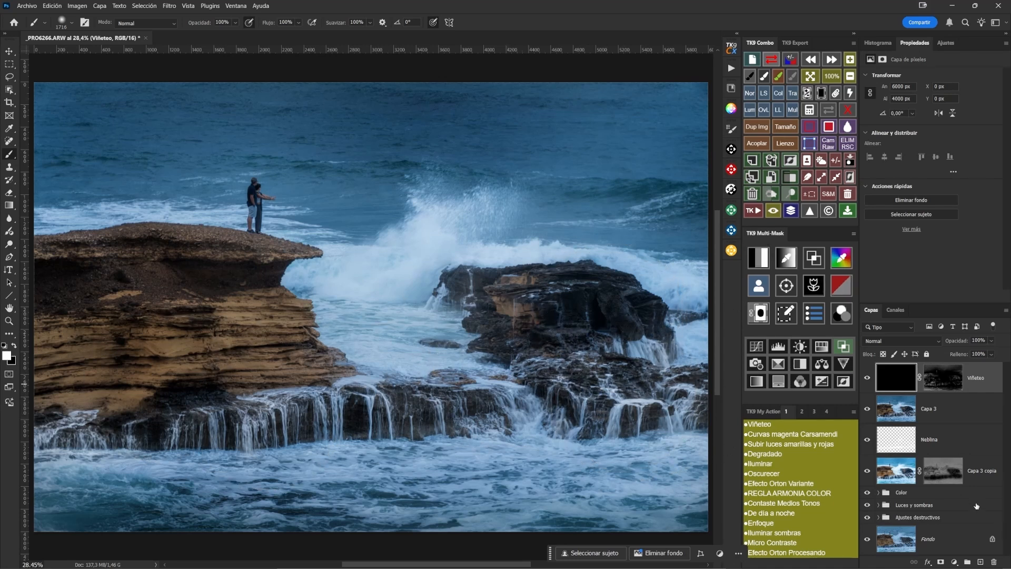
pyautogui.click(952, 561)
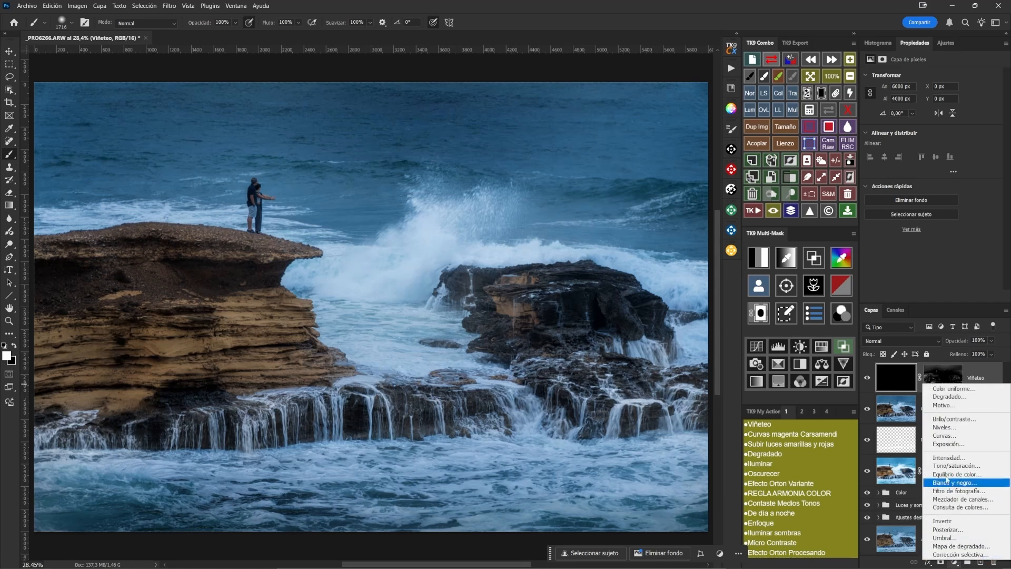
pyautogui.click(944, 436)
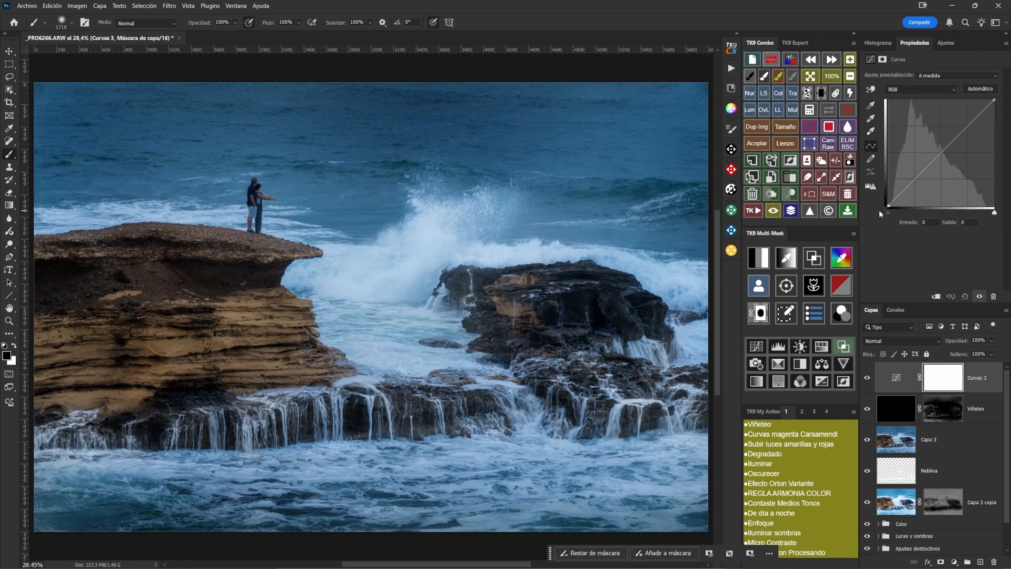
pyautogui.press('Up')
# Compare the photo with and without the new Curves adjustment
pyautogui.click(867, 380)
pyautogui.click(867, 380)
pyautogui.click(867, 380)
pyautogui.click(867, 379)
# Group the layers from the Curves adjustment down to the Orton copy and name the group Atmósfera
pyautogui.click(901, 508)
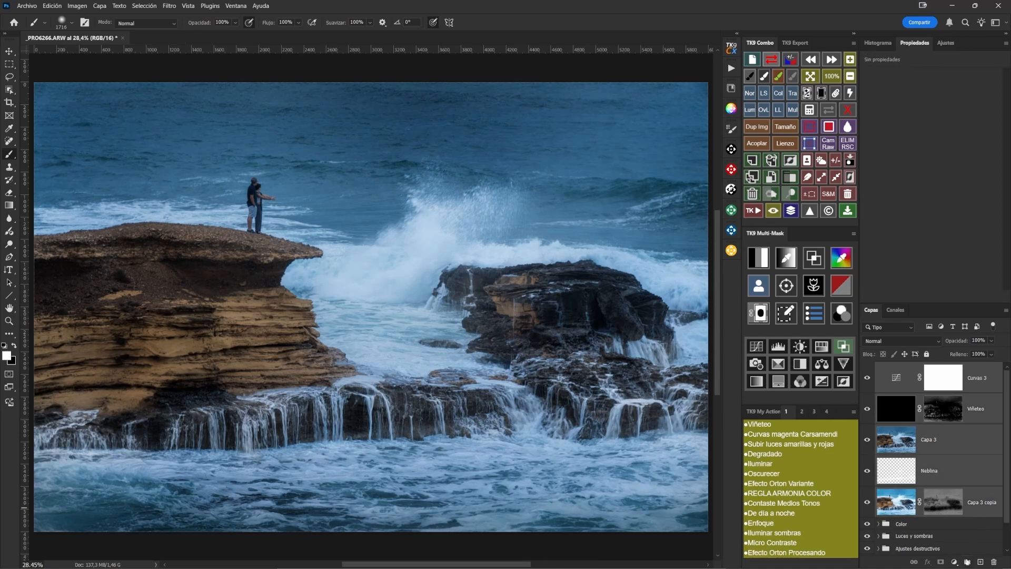
pyautogui.click(967, 562)
pyautogui.doubleClick(904, 368)
pyautogui.write('Atmósfera')
pyautogui.press('Return')
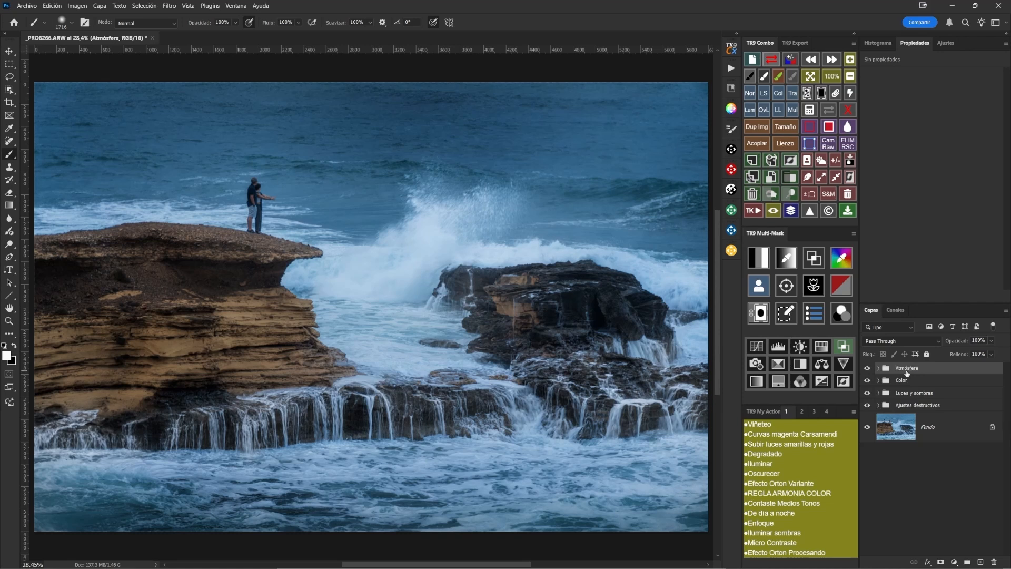
# Compare the photo with and without the Atmósfera group
pyautogui.click(867, 369)
pyautogui.click(866, 368)
pyautogui.click(867, 369)
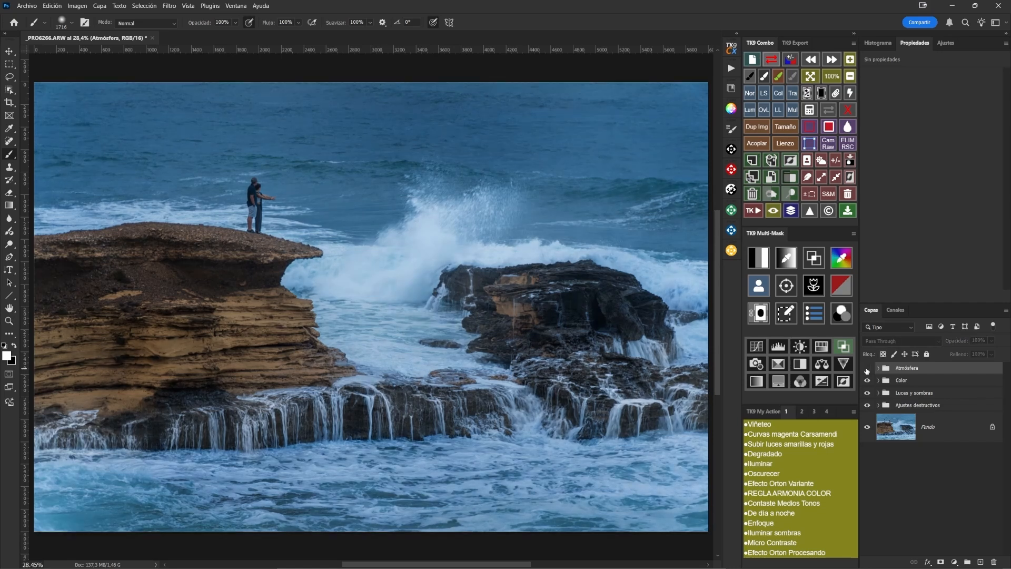
pyautogui.click(866, 368)
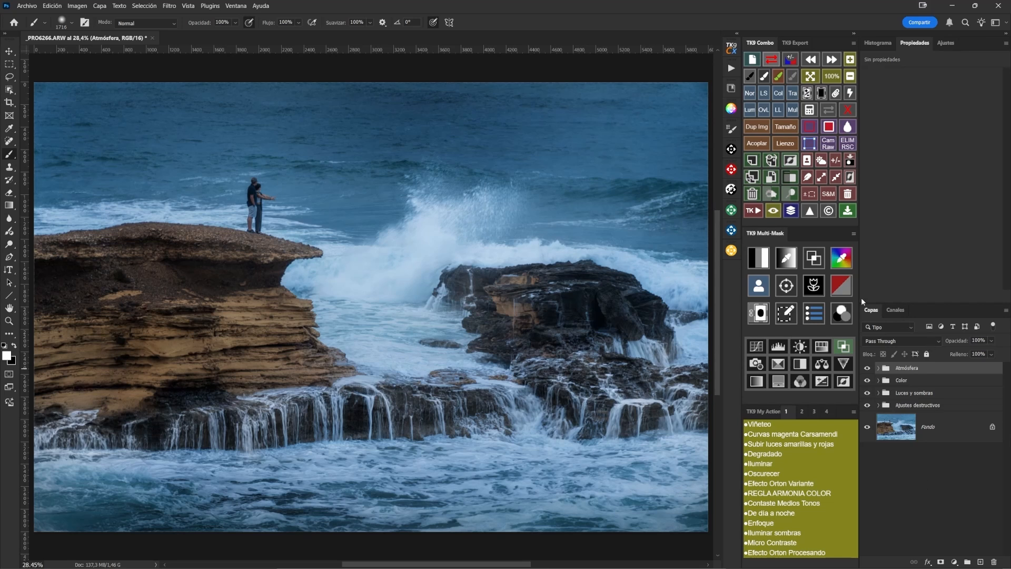
# Show the original background alone, expand the Ajustes destructivos group and review the photo with its Licuar and Eliminar layers
pyautogui.click(791, 212)
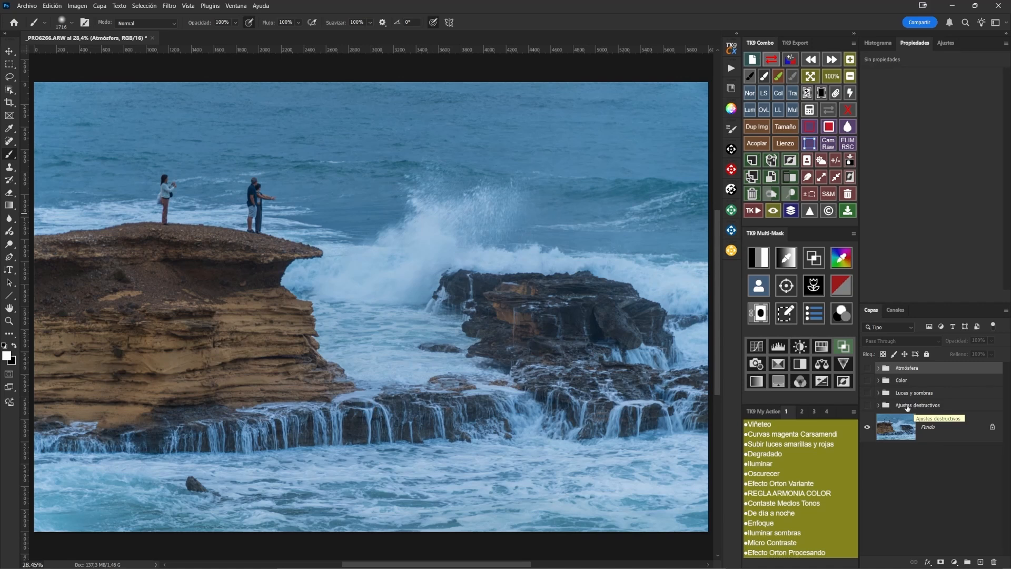
pyautogui.click(878, 405)
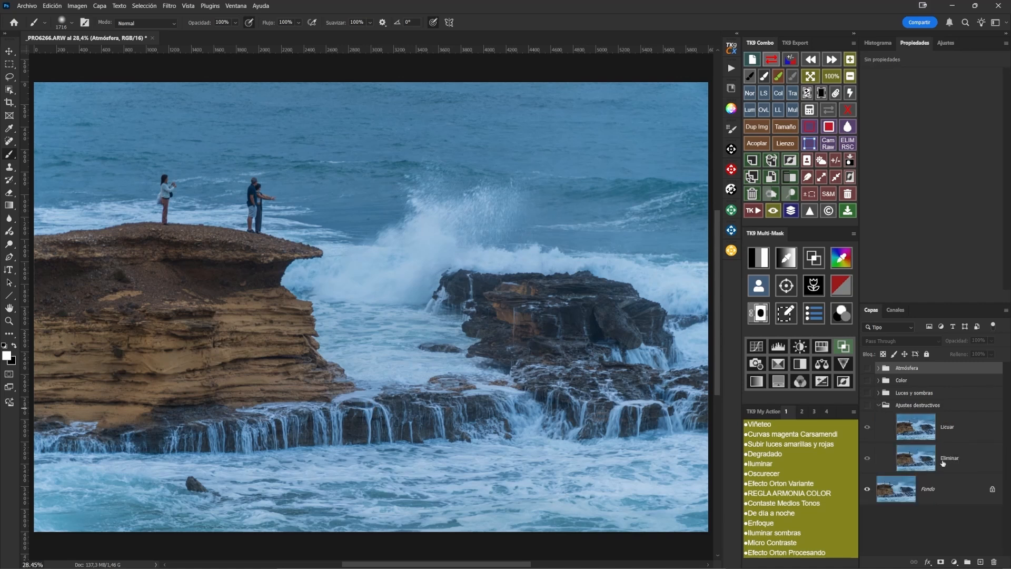
pyautogui.click(867, 461)
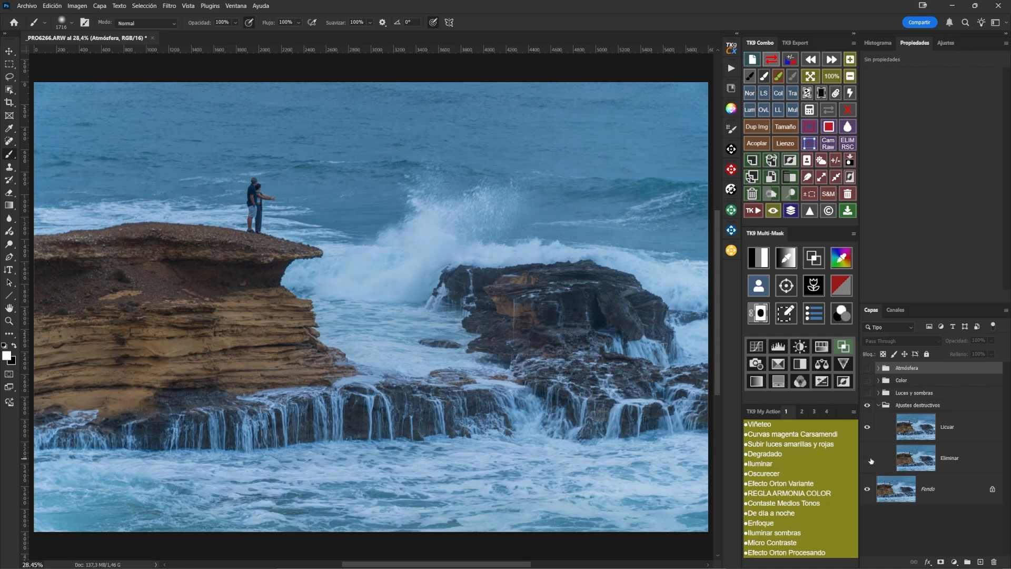
pyautogui.click(867, 426)
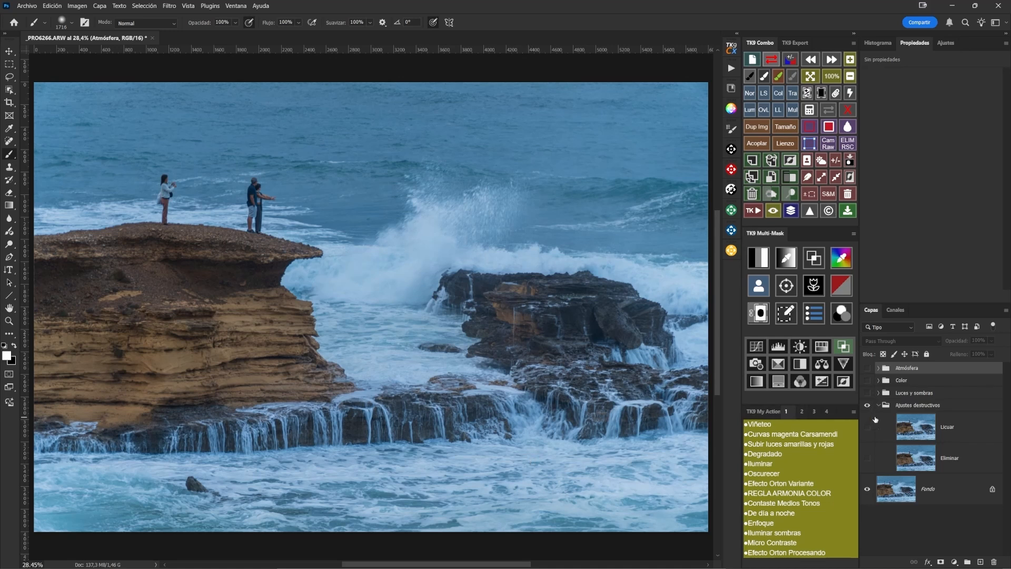
pyautogui.moveTo(868, 429); pyautogui.dragTo(868, 459)
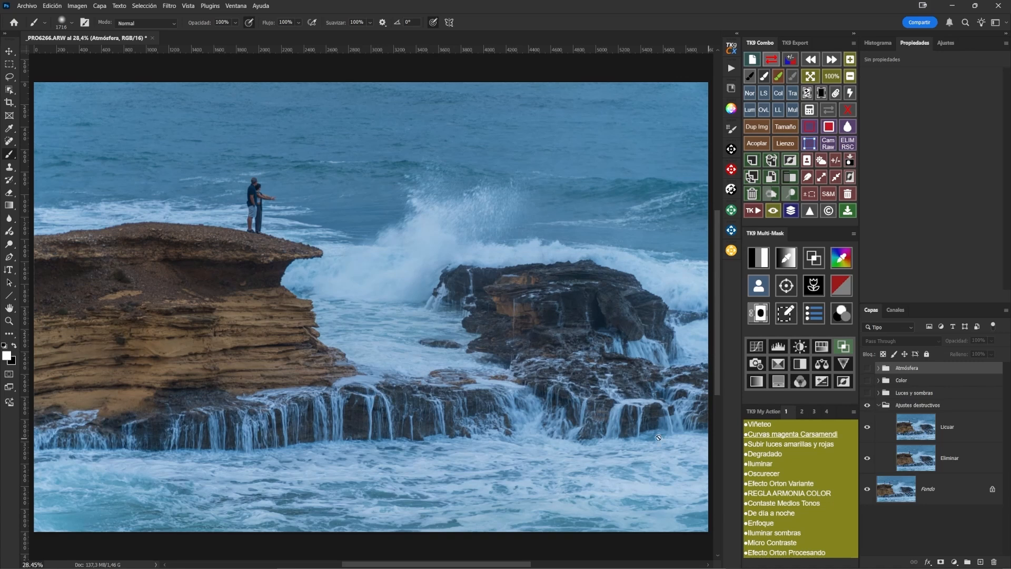
# Compare the photo with and without the Licuar layer in the Ajustes destructivos group
pyautogui.click(866, 428)
pyautogui.click(866, 429)
pyautogui.click(865, 429)
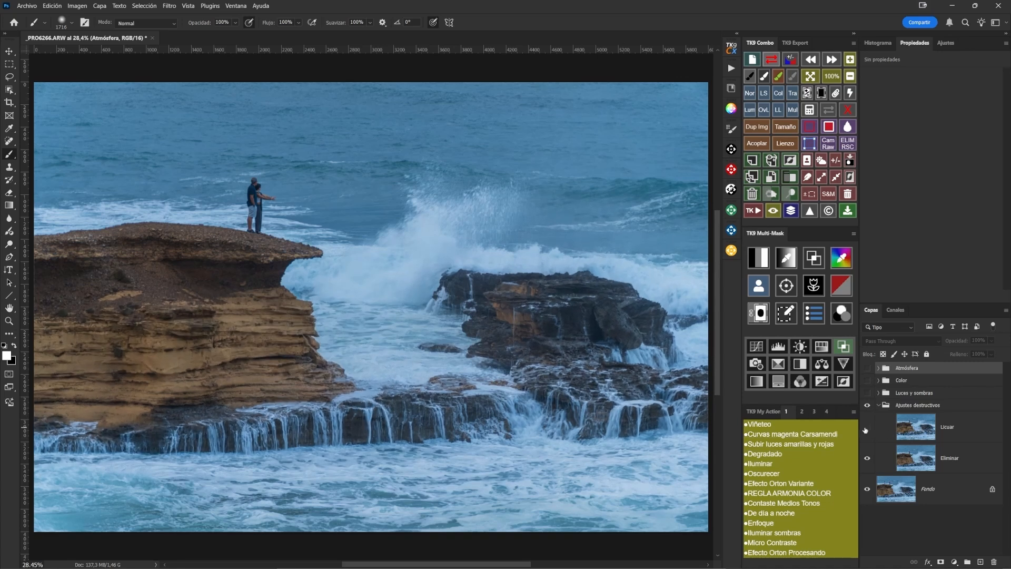
pyautogui.click(866, 429)
pyautogui.click(866, 429)
pyautogui.click(866, 429)
pyautogui.click(865, 431)
pyautogui.click(865, 430)
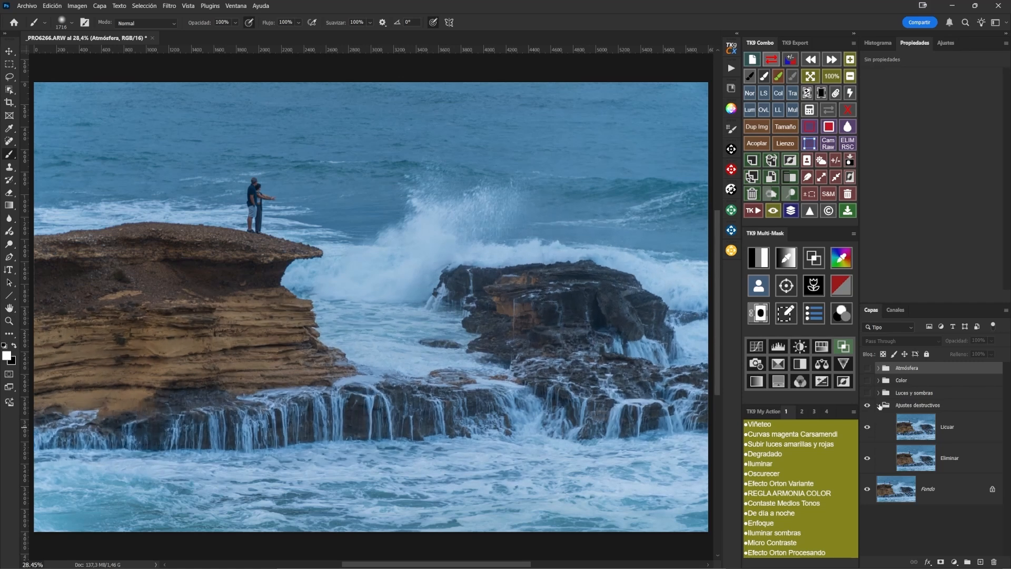
# Collapse Ajustes destructivos, expand the Luces y sombras group and compare the photo with and without the Sombras luz suave layer
pyautogui.click(878, 405)
pyautogui.click(880, 395)
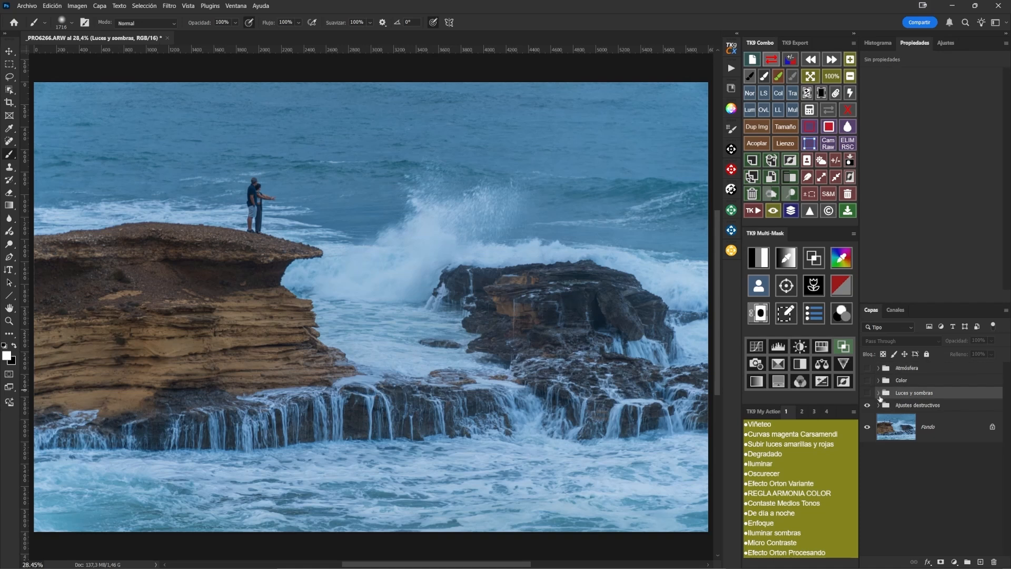
pyautogui.click(878, 394)
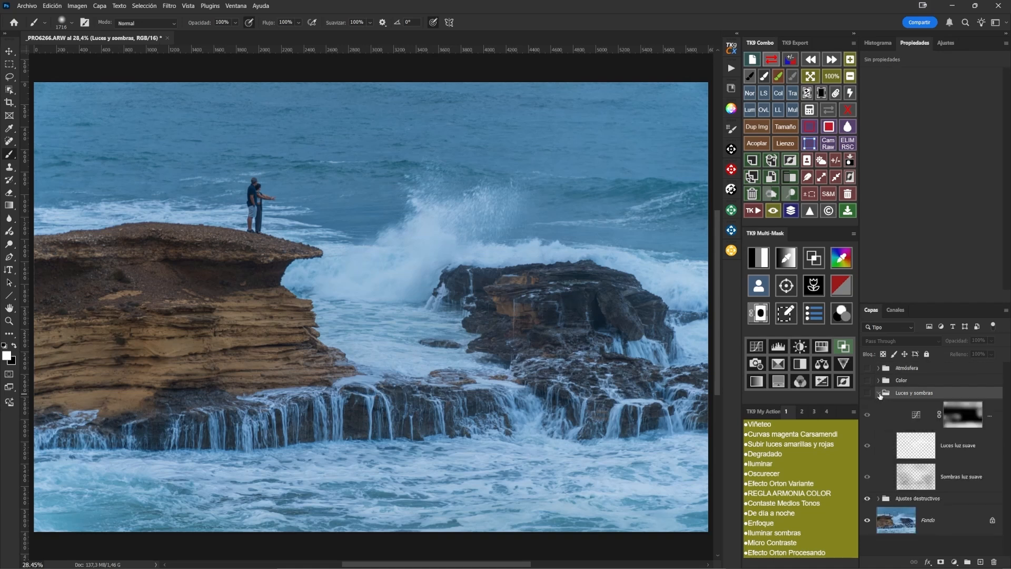
pyautogui.click(867, 478)
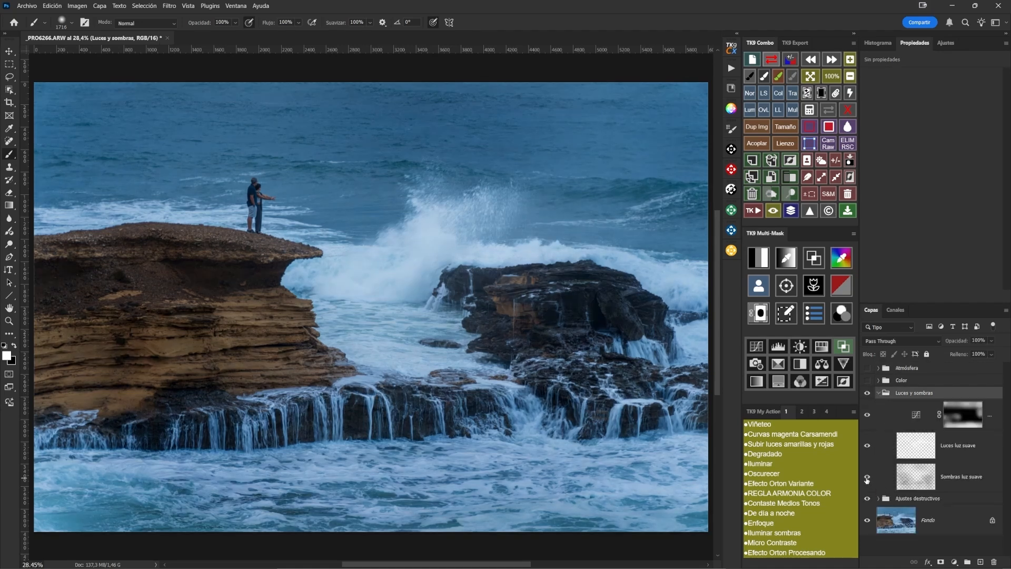
pyautogui.click(867, 478)
pyautogui.click(867, 478)
pyautogui.click(867, 478)
pyautogui.click(867, 478)
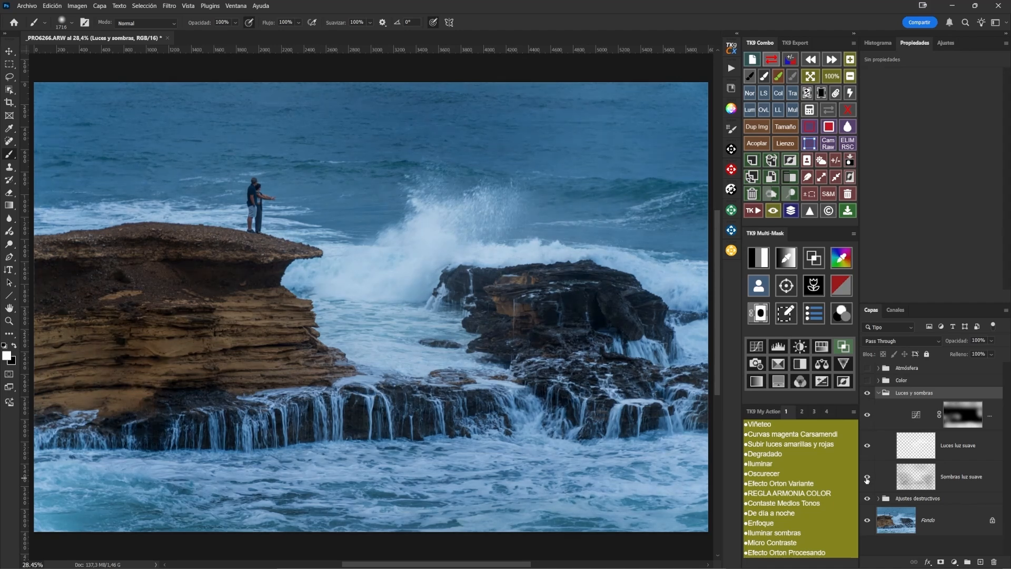
# Compare the photo with and without the Luces luz suave layer
pyautogui.click(868, 447)
pyautogui.click(867, 447)
pyautogui.click(868, 447)
pyautogui.click(868, 447)
pyautogui.click(867, 447)
pyautogui.click(867, 447)
pyautogui.click(868, 447)
pyautogui.click(867, 447)
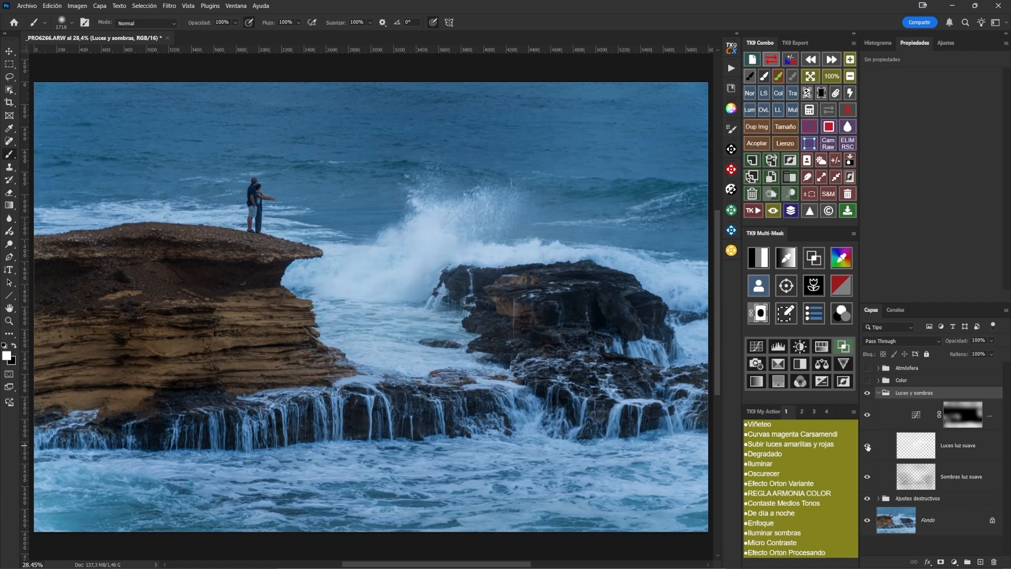
# Compare the photo with and without the masked Curves layer in Luces y sombras, and collapse the group
pyautogui.click(868, 416)
pyautogui.click(867, 415)
pyautogui.click(868, 416)
pyautogui.click(868, 416)
pyautogui.click(867, 416)
pyautogui.click(868, 416)
pyautogui.click(867, 416)
pyautogui.click(867, 416)
pyautogui.click(879, 392)
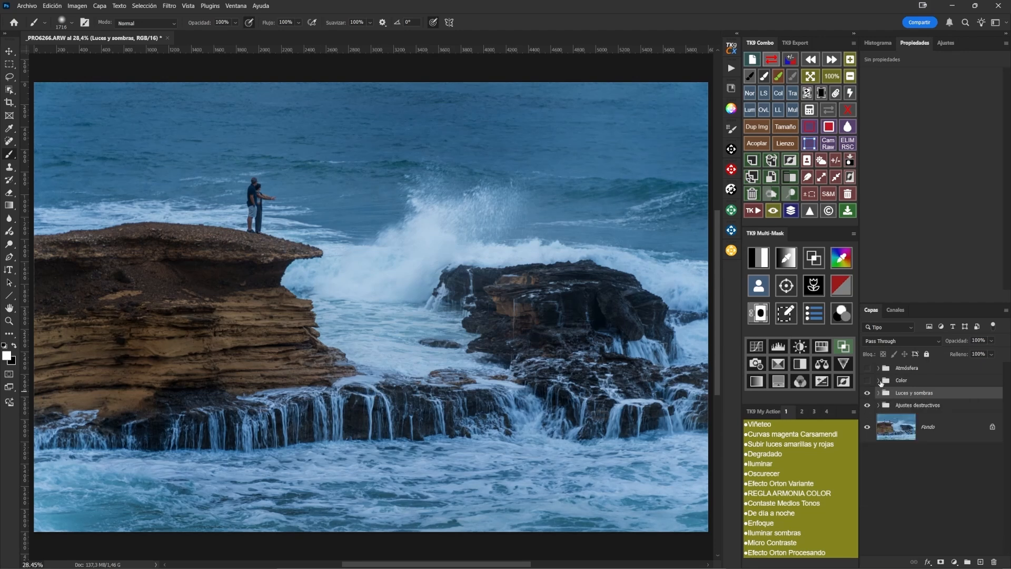
# Expand the Color group and make its layers visible on the photo
pyautogui.click(879, 380)
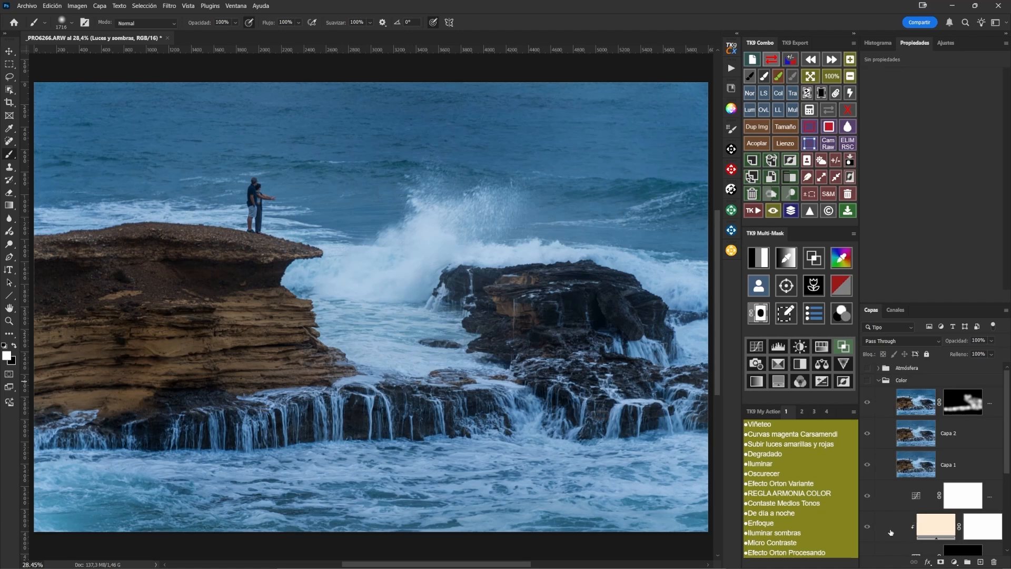
pyautogui.scroll(-4, 903, 511)
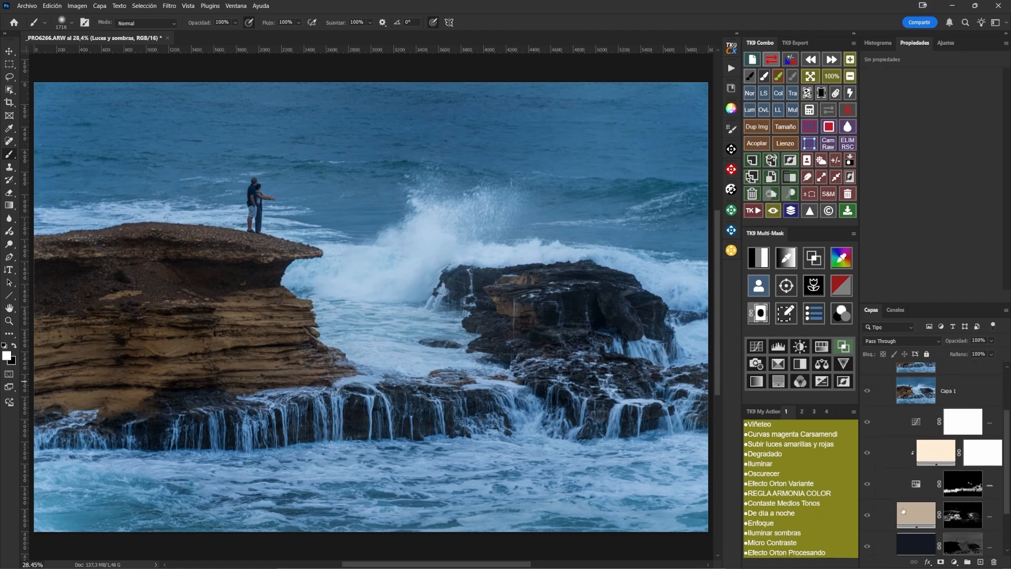
pyautogui.scroll(-2, 903, 511)
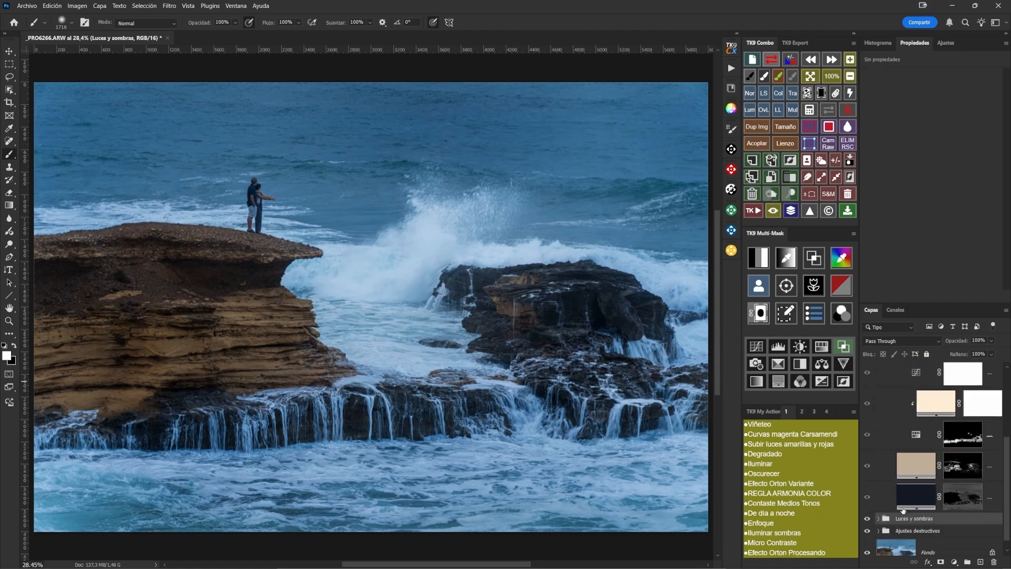
pyautogui.click(867, 497)
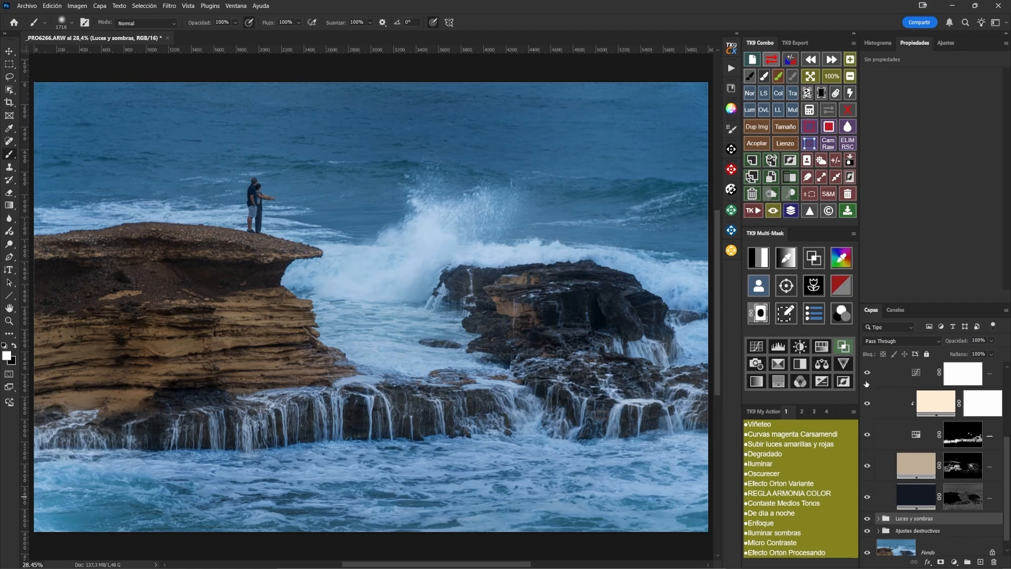
# Hide every layer in the Color group above its dark fill layer, up to the masked Color efex layer
pyautogui.hotkey('ctrl', 'shift', 'alt', 'e')
pyautogui.scroll(1, 877, 417)
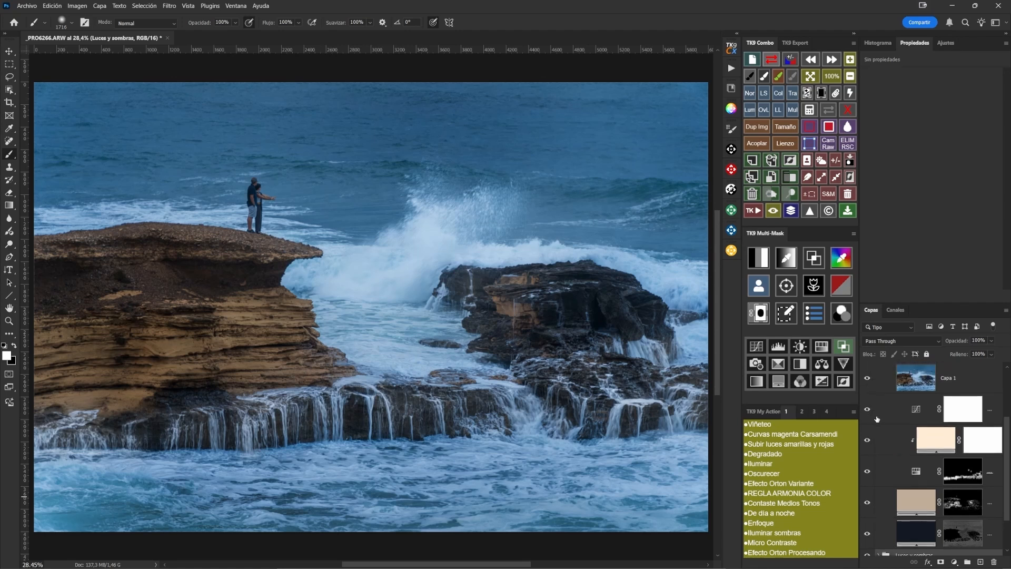
pyautogui.moveTo(865, 385); pyautogui.dragTo(869, 534)
pyautogui.scroll(-2, 901, 511)
pyautogui.scroll(-1, 900, 512)
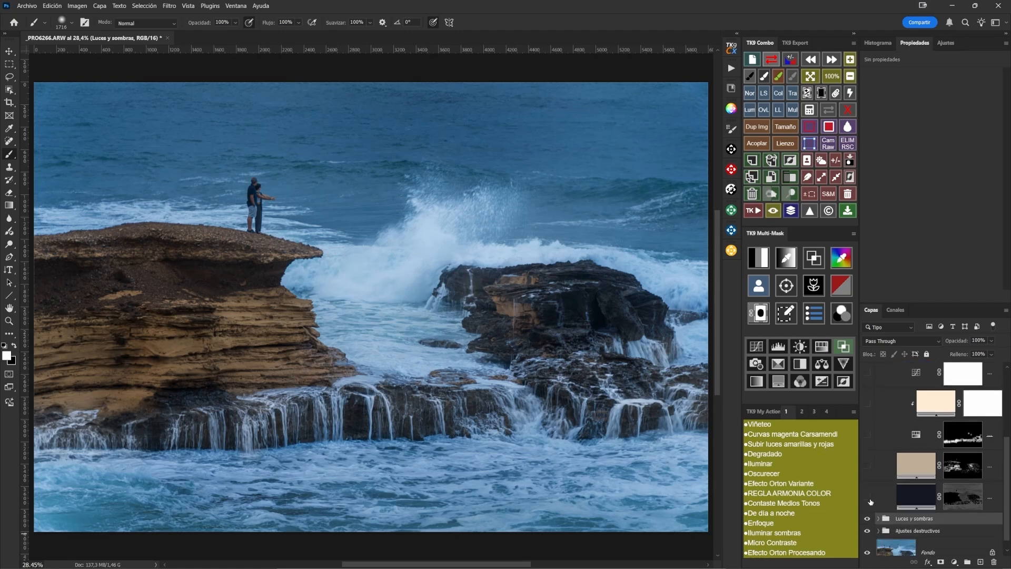
pyautogui.scroll(7, 867, 498)
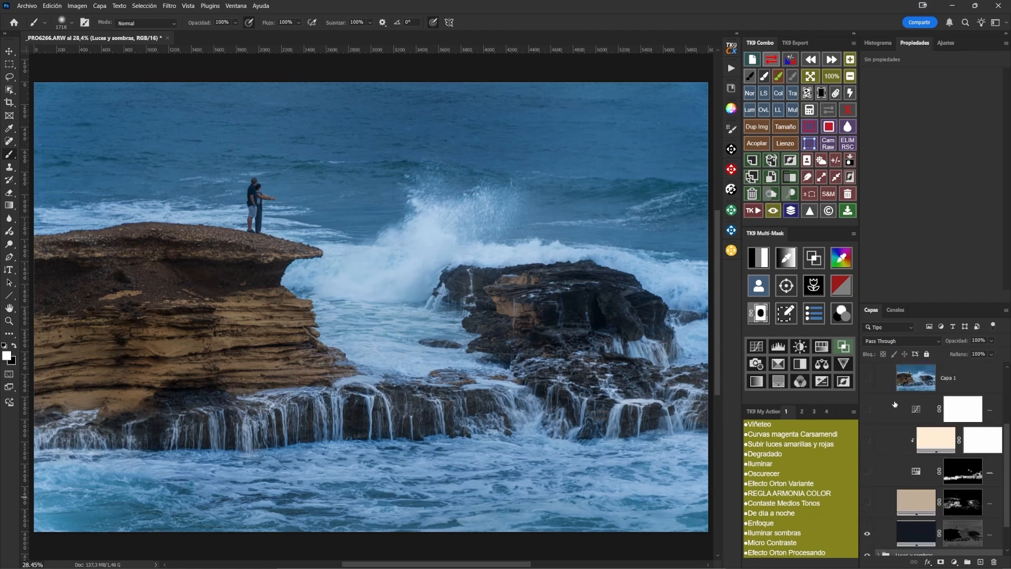
pyautogui.click(866, 397)
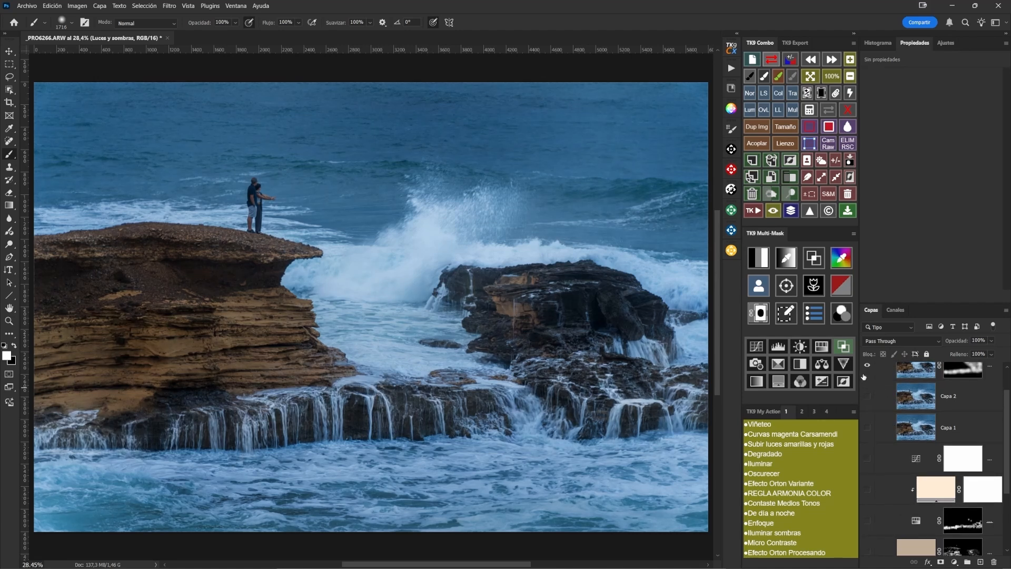
pyautogui.click(866, 366)
pyautogui.scroll(3, 867, 369)
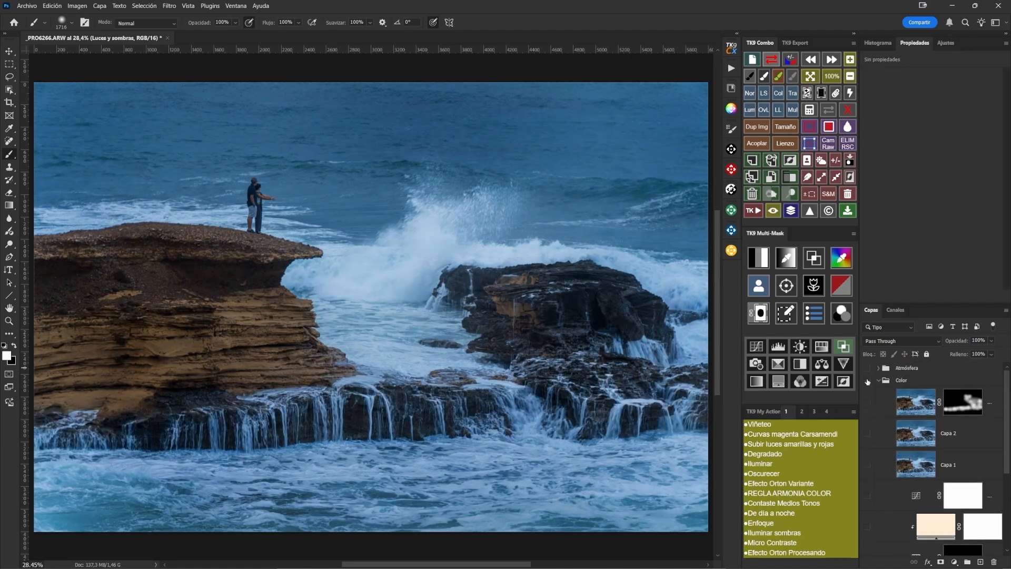
pyautogui.scroll(-10, 901, 454)
pyautogui.scroll(-2, 900, 454)
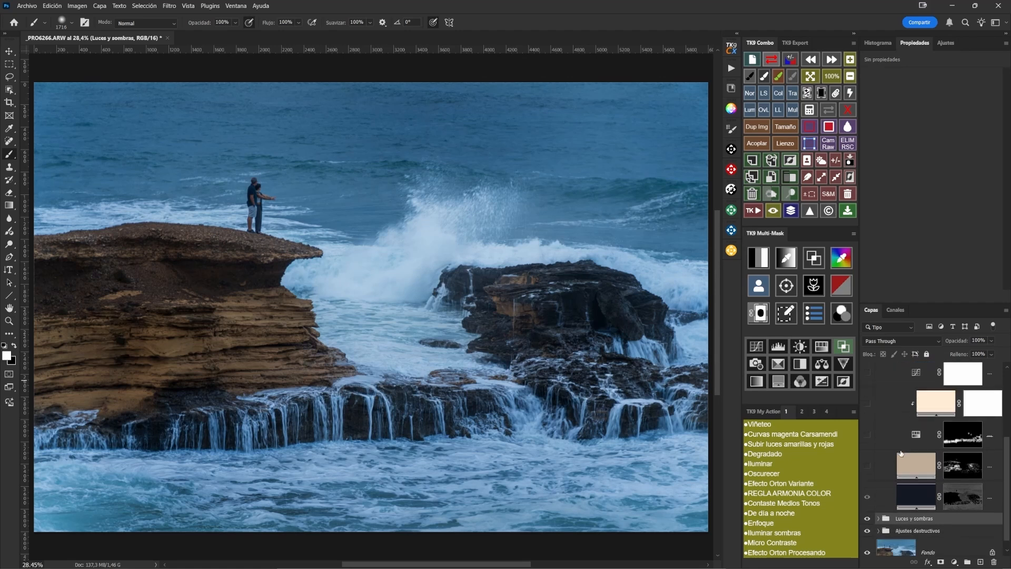
# Compare the photo with and without the dark and beige fill layers of the Color group
pyautogui.click(867, 500)
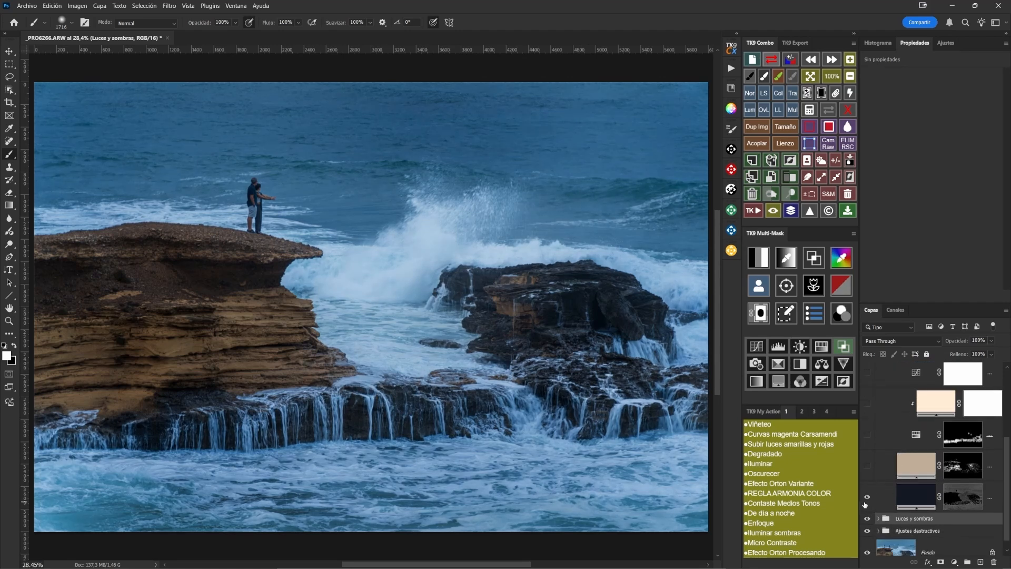
pyautogui.click(863, 504)
pyautogui.click(867, 466)
pyautogui.click(868, 466)
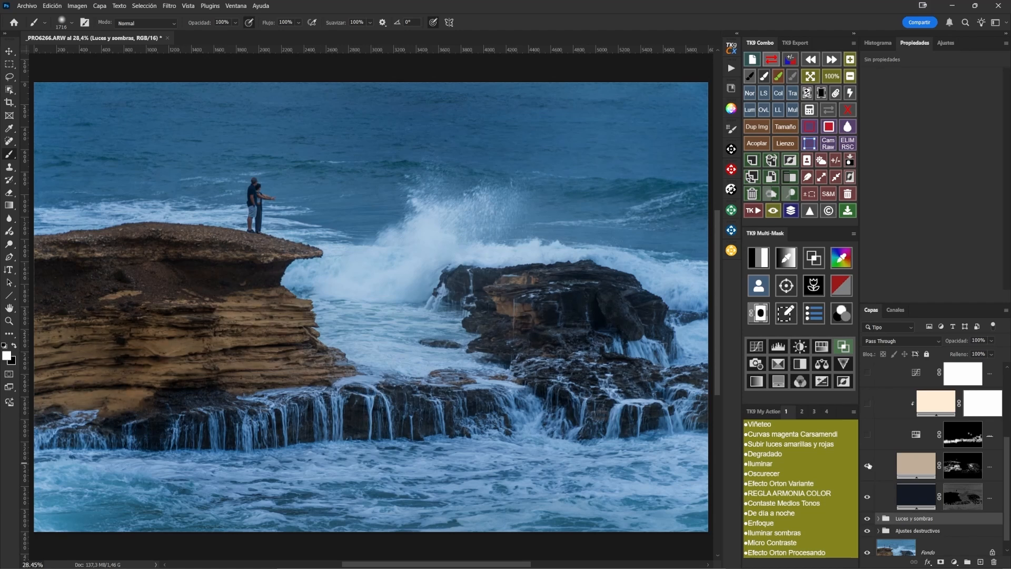
pyautogui.click(868, 466)
pyautogui.click(869, 465)
pyautogui.click(868, 465)
pyautogui.click(868, 465)
# Review the masked adjustment above the beige fill and show the clipped cream fill and the Curves layer
pyautogui.click(867, 436)
pyautogui.click(867, 436)
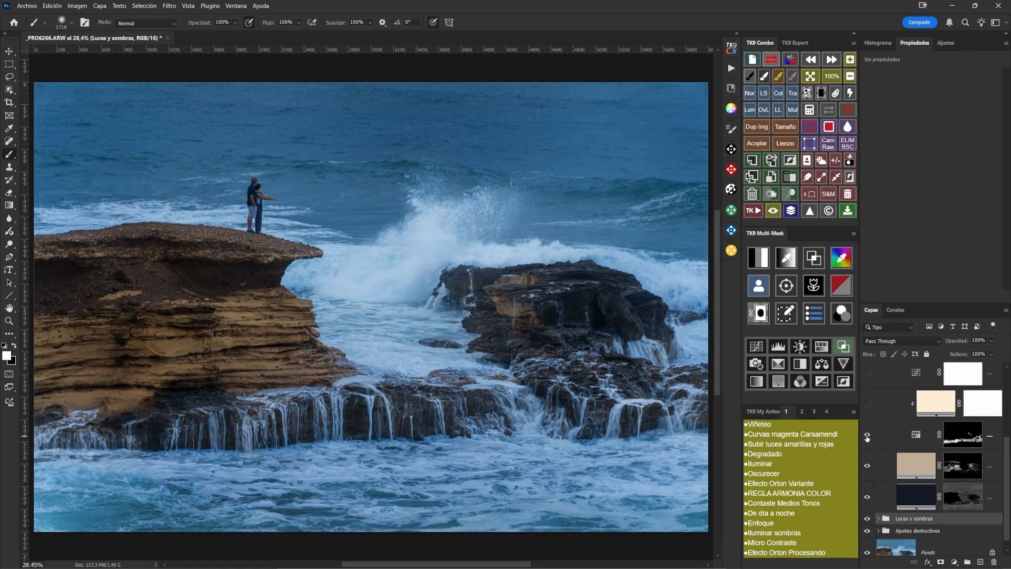
pyautogui.click(867, 437)
pyautogui.click(867, 403)
pyautogui.scroll(1, 889, 405)
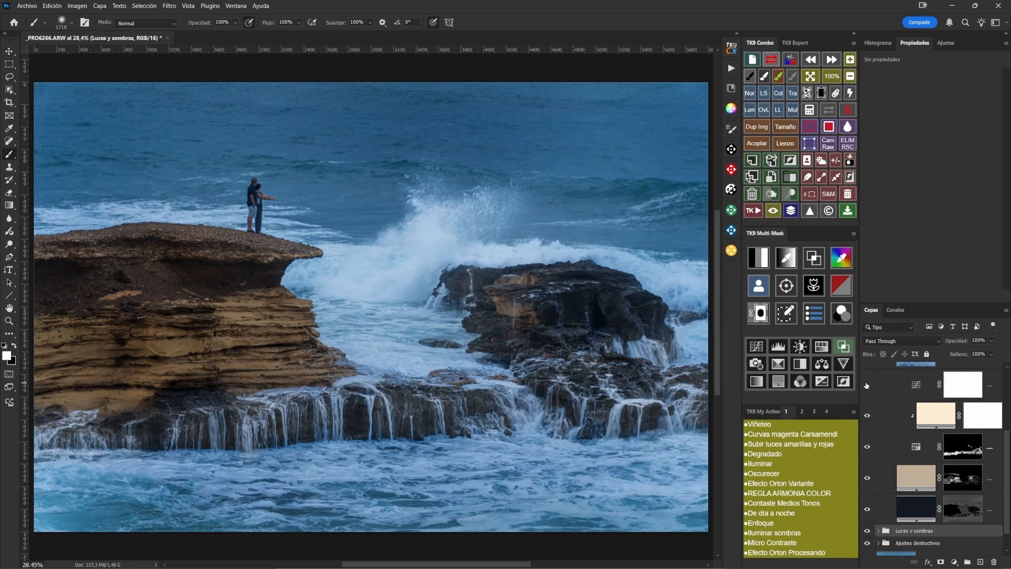
# Check and delete the Capa 1 layer in the Color group, and fit the image to the window
pyautogui.scroll(3, 867, 386)
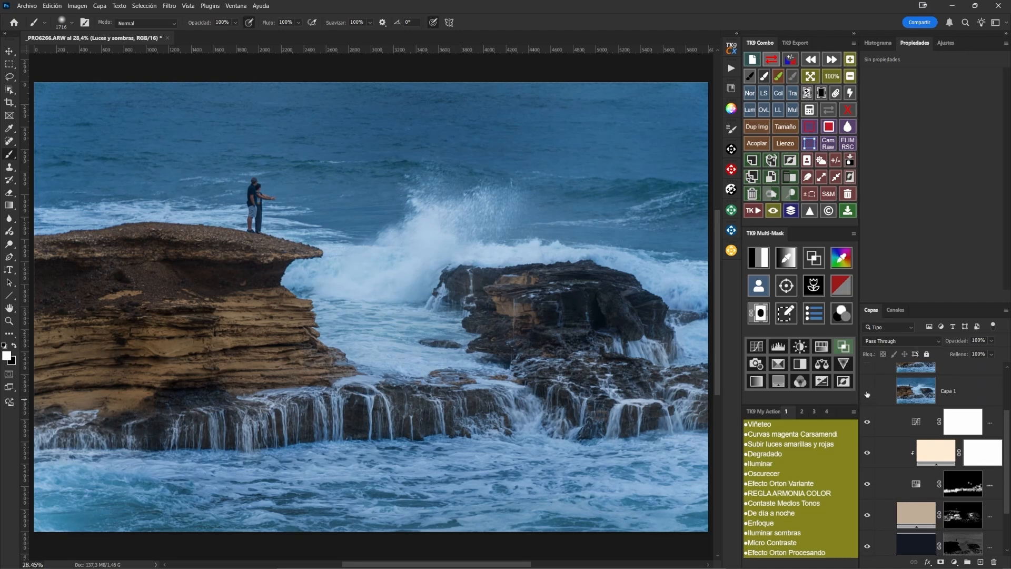
pyautogui.click(911, 395)
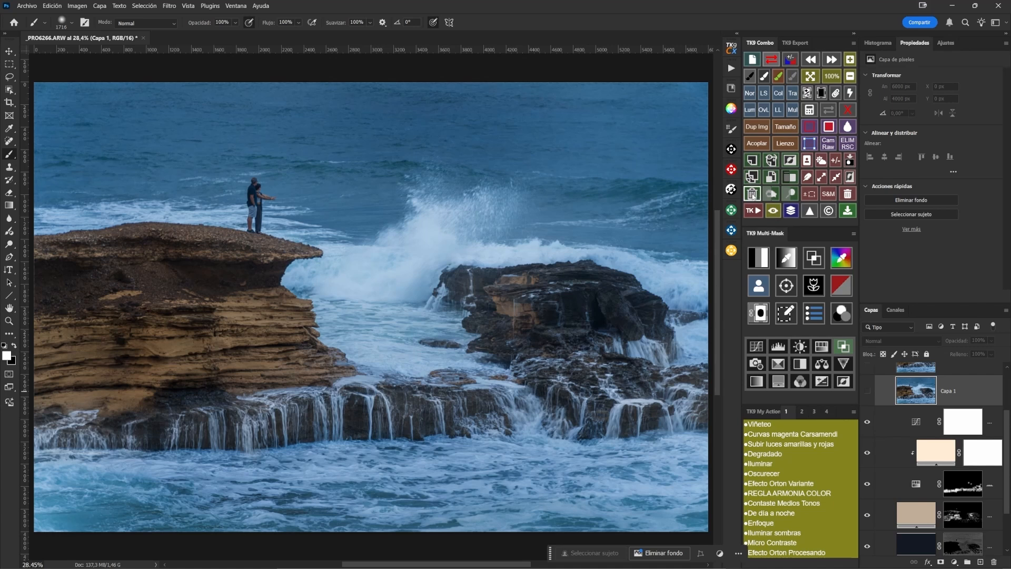
pyautogui.click(867, 390)
pyautogui.click(867, 390)
pyautogui.click(752, 195)
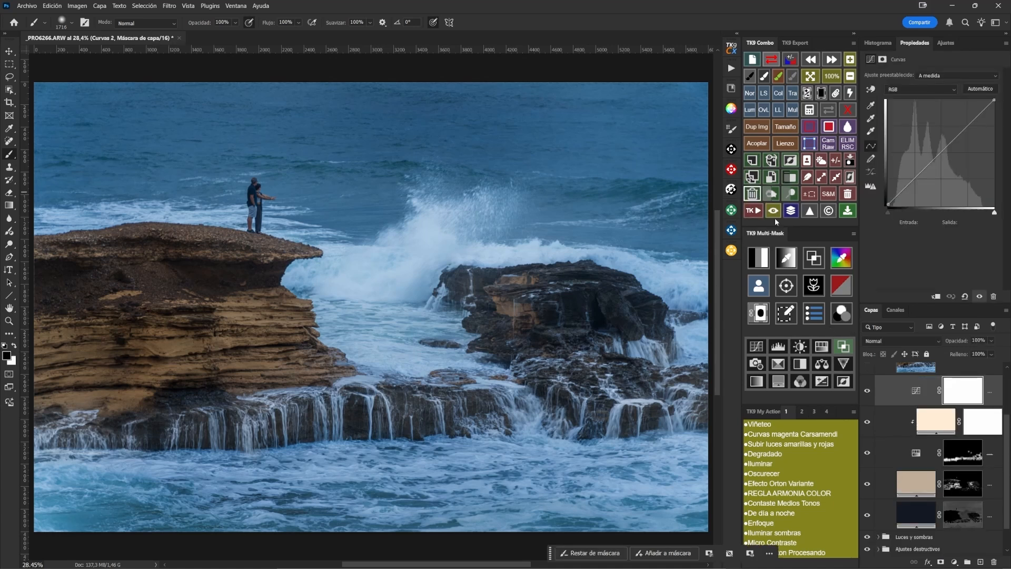
pyautogui.hotkey('ctrl', '+')
pyautogui.scroll(-1, 927, 453)
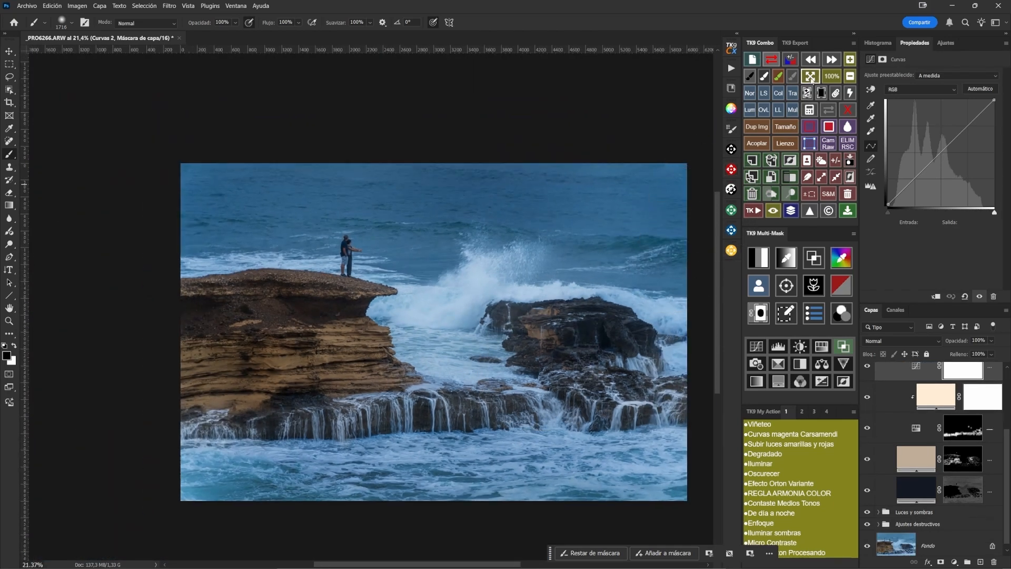
pyautogui.click(810, 76)
# Delete the hidden Capa 2 layer from the Color group
pyautogui.moveTo(1006, 454); pyautogui.dragTo(1004, 396)
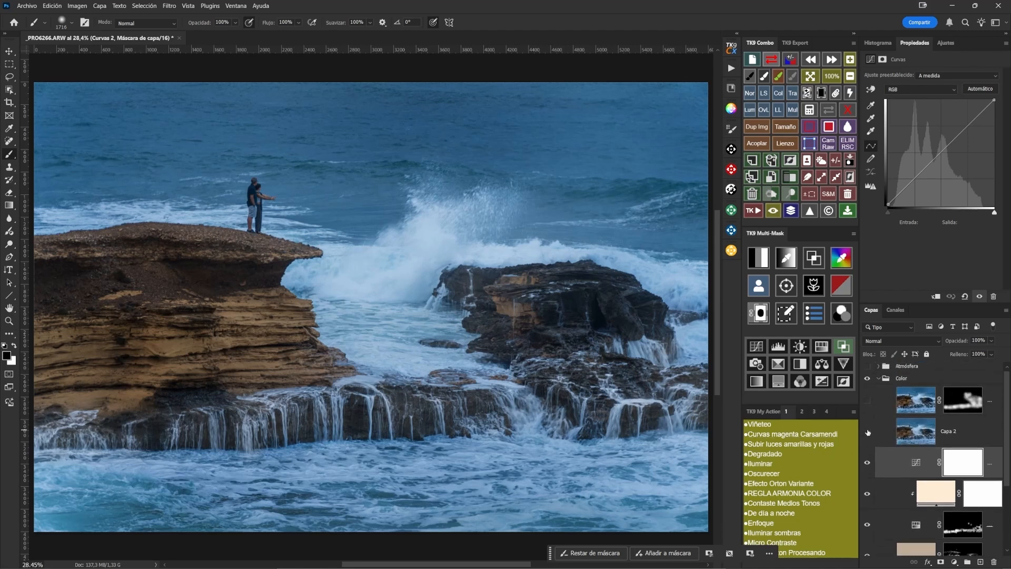
pyautogui.click(921, 435)
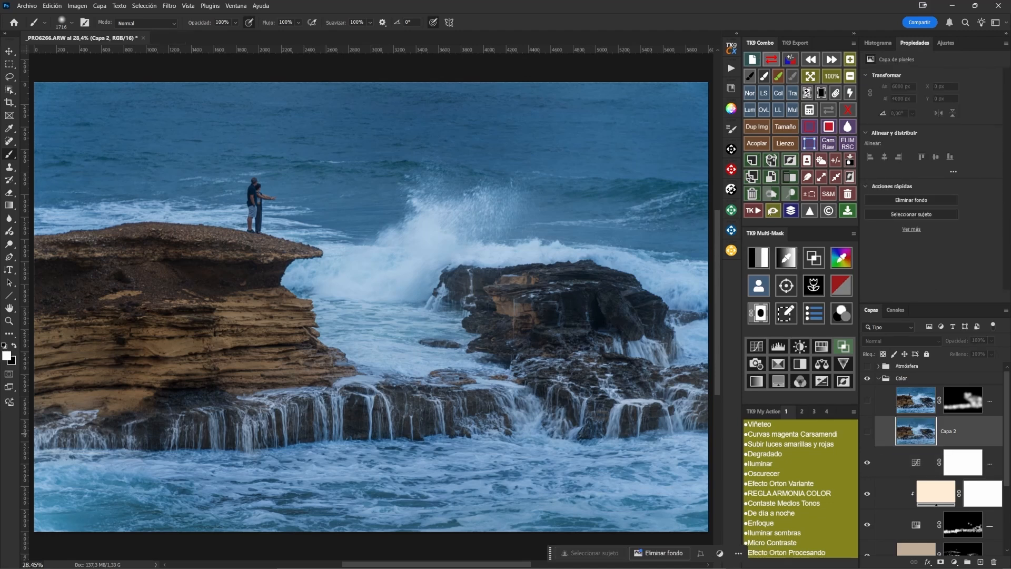
pyautogui.press('Delete')
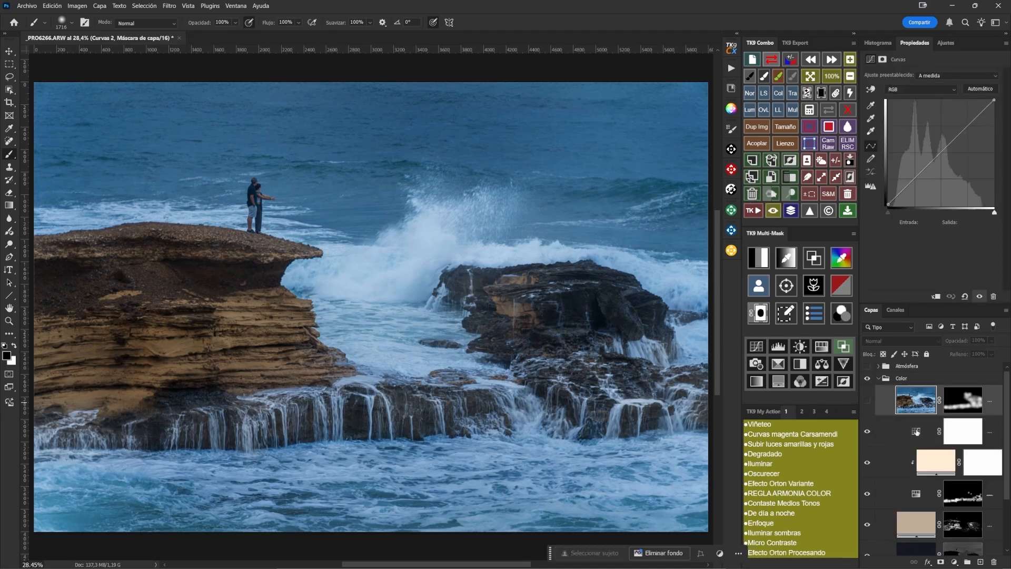
# Compare the photo with and without the masked Color efex layer, leave it visible and collapse the Color group
pyautogui.click(868, 403)
pyautogui.click(867, 402)
pyautogui.click(868, 402)
pyautogui.click(868, 403)
pyautogui.click(868, 402)
pyautogui.click(867, 403)
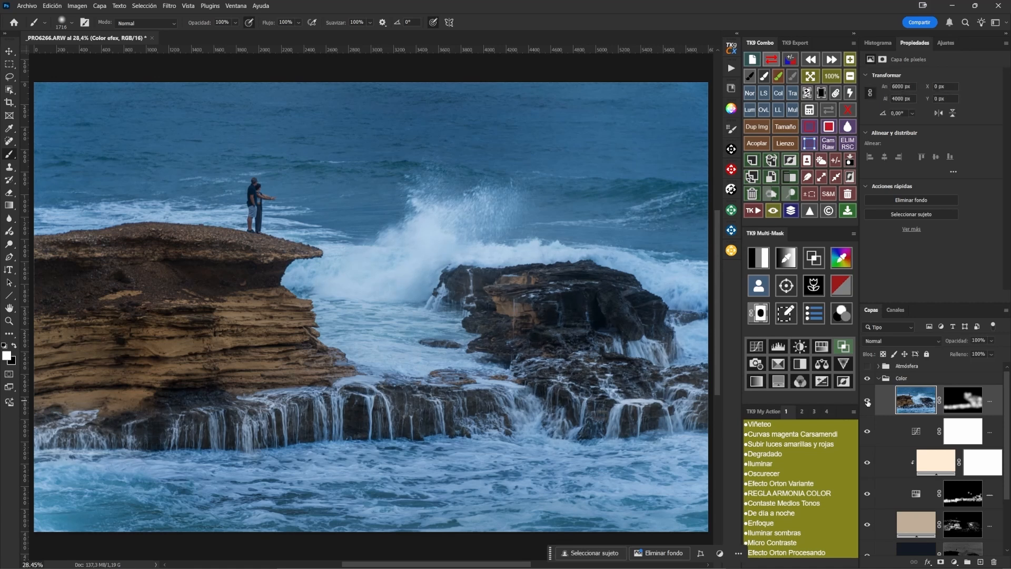
pyautogui.click(879, 379)
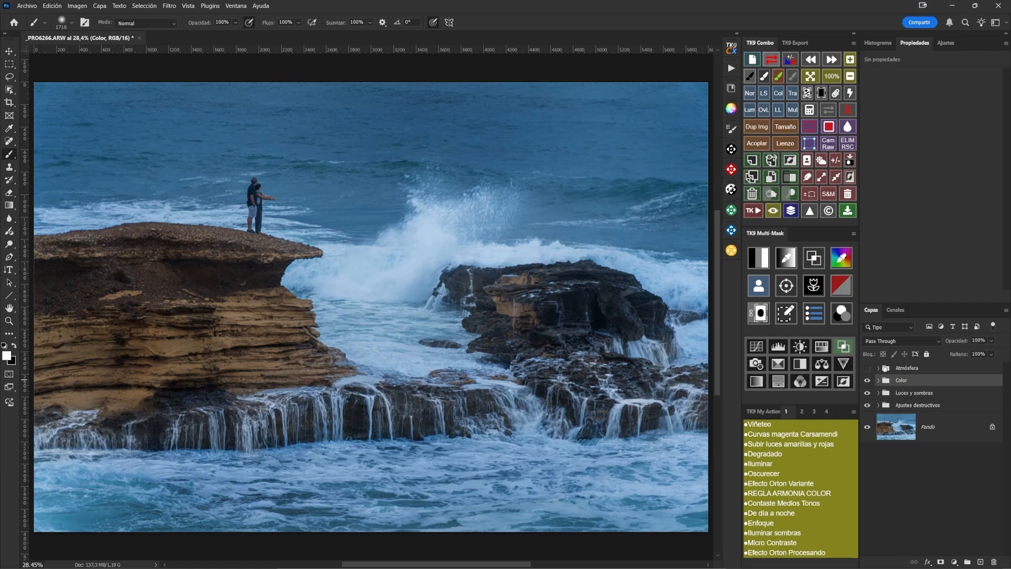
# Expand the Atmósfera group and hide all of its layers and the group itself
pyautogui.click(878, 368)
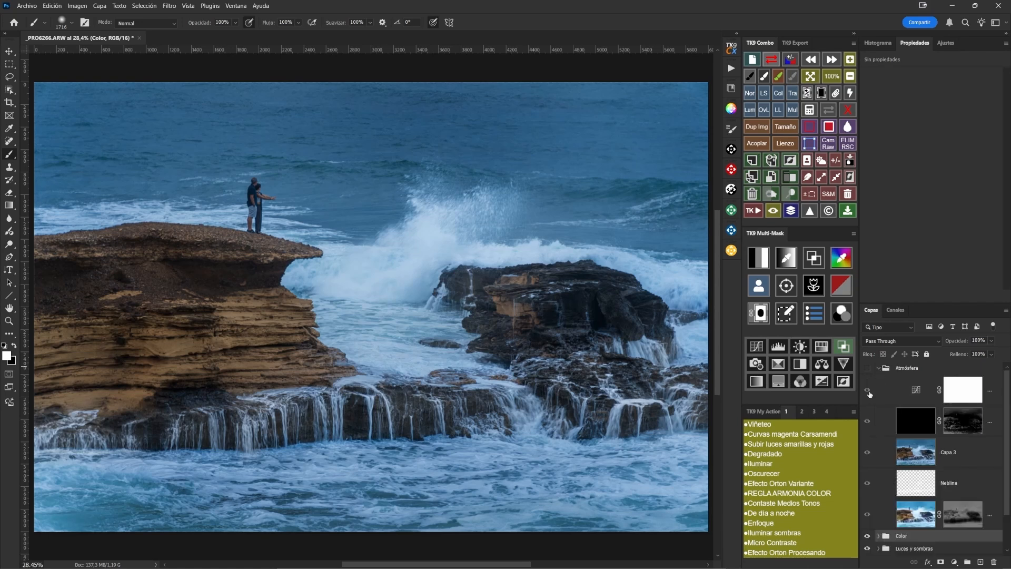
pyautogui.click(869, 392)
pyautogui.click(867, 370)
pyautogui.click(866, 370)
pyautogui.click(867, 390)
pyautogui.click(866, 515)
pyautogui.click(866, 484)
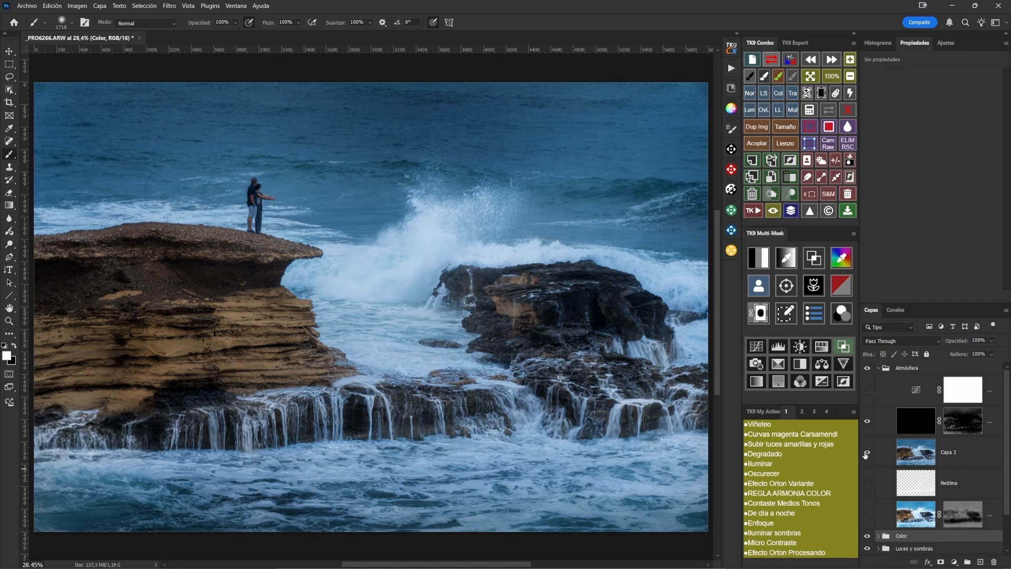
pyautogui.click(867, 453)
pyautogui.click(866, 420)
pyautogui.click(867, 368)
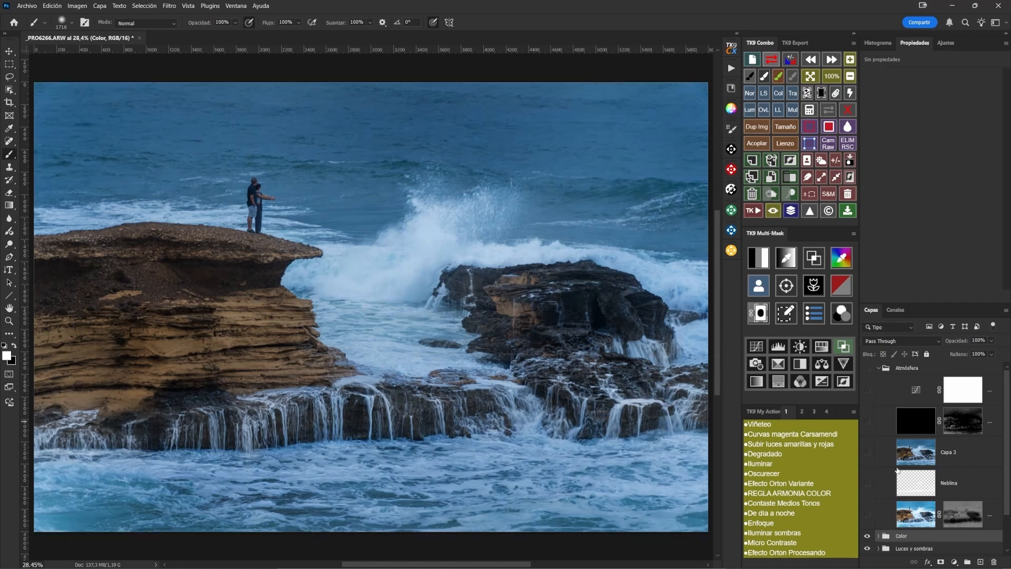
# Compare the photo with and without the lowest masked layer in the Atmósfera group, leaving the layer visible
pyautogui.click(916, 513)
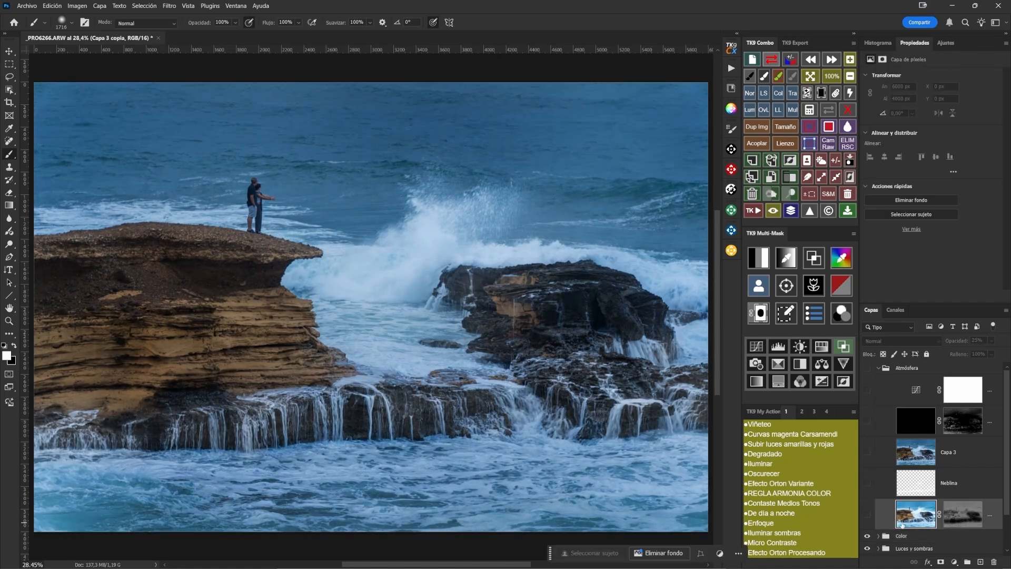
pyautogui.click(867, 516)
pyautogui.click(867, 517)
pyautogui.click(867, 517)
pyautogui.click(866, 517)
pyautogui.click(867, 517)
pyautogui.click(867, 517)
pyautogui.click(867, 517)
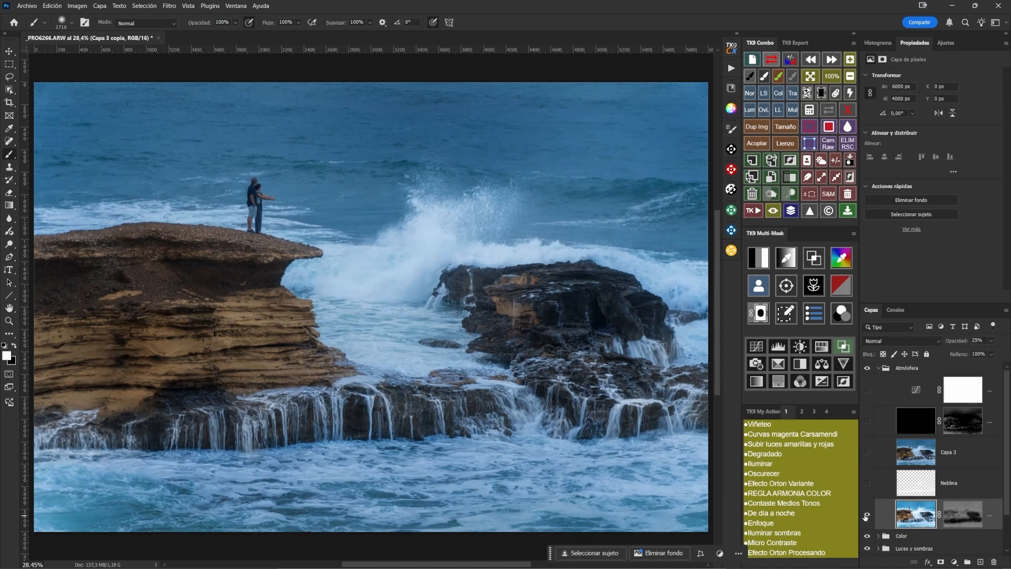
# Compare the Neblina layer on and off, leave it visible, and delete the hidden Capa 3 layer above it
pyautogui.click(867, 484)
pyautogui.click(867, 485)
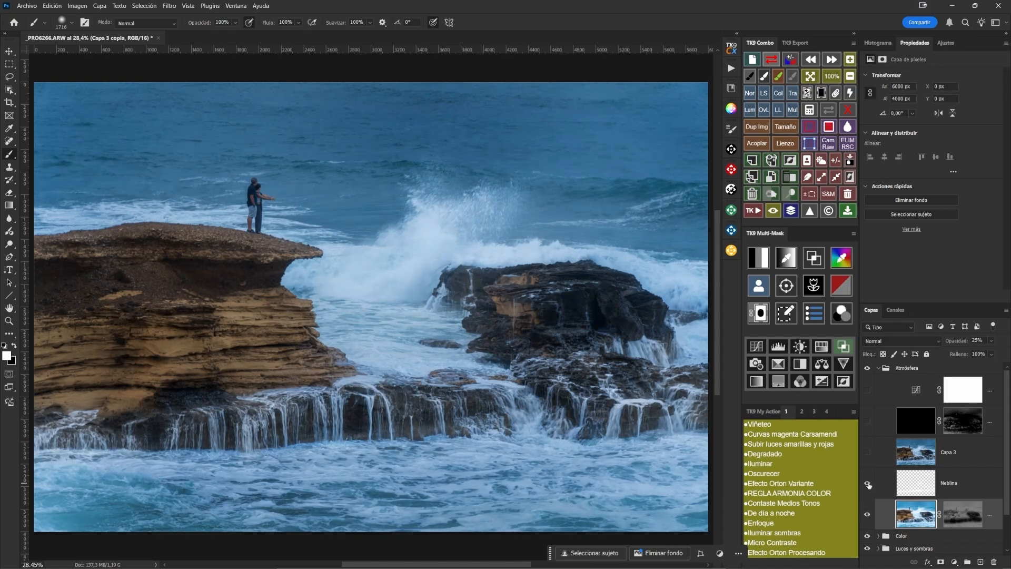
pyautogui.click(867, 485)
pyautogui.click(867, 485)
pyautogui.click(930, 465)
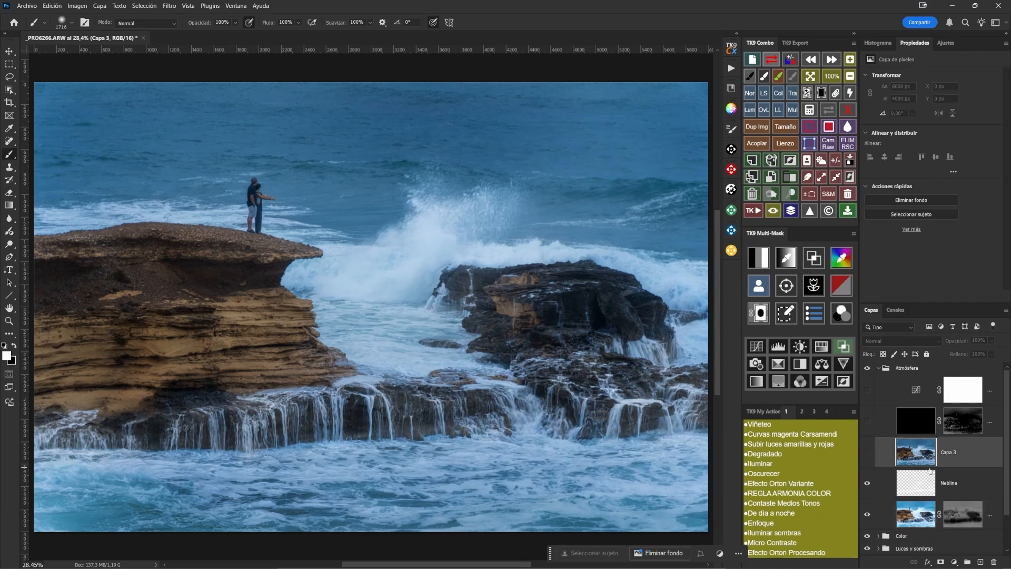
pyautogui.click(752, 193)
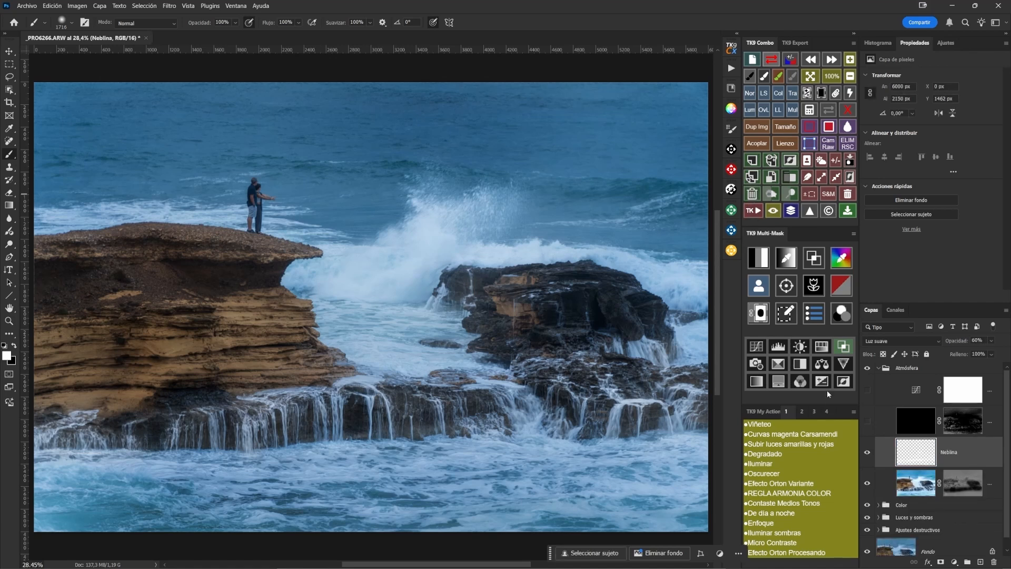
# Compare the photo with and without the masked black layer above Neblina, leaving the layer visible
pyautogui.click(867, 422)
pyautogui.click(867, 423)
pyautogui.click(867, 423)
pyautogui.click(867, 424)
pyautogui.click(867, 423)
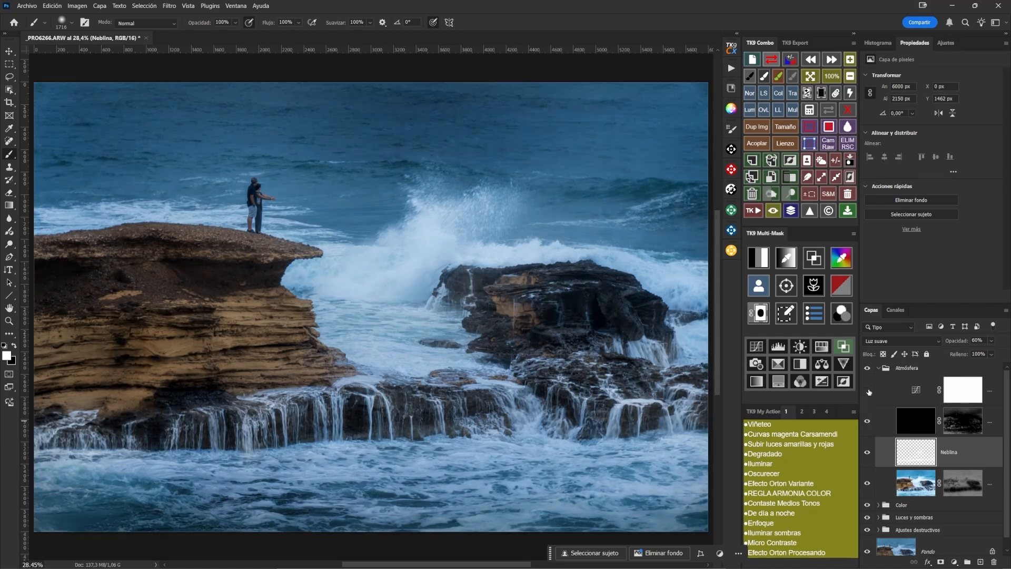
# Show the curves adjustment layer at the top of the Atmósfera group and collapse the group
pyautogui.click(867, 391)
pyautogui.click(877, 369)
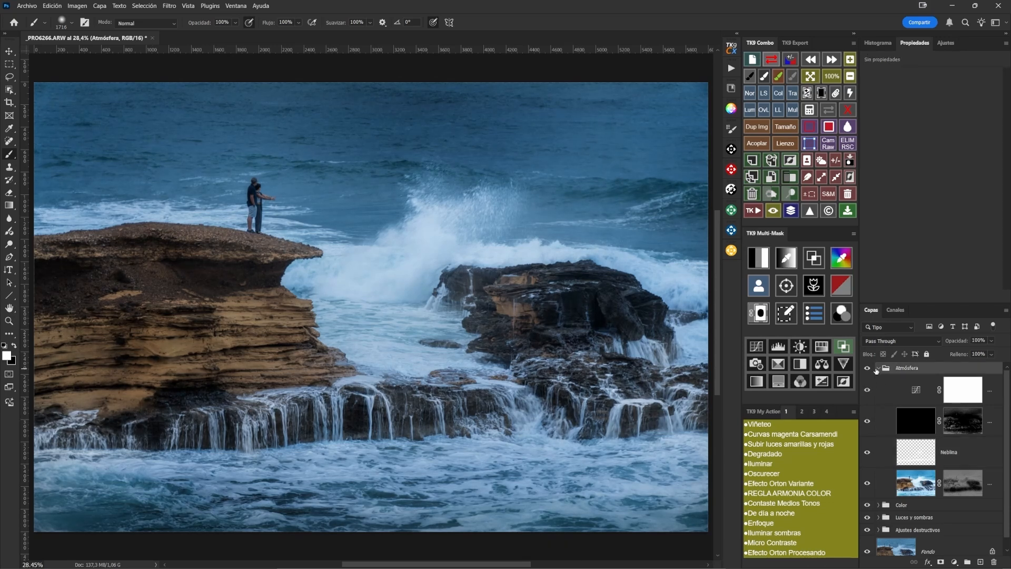
pyautogui.click(877, 369)
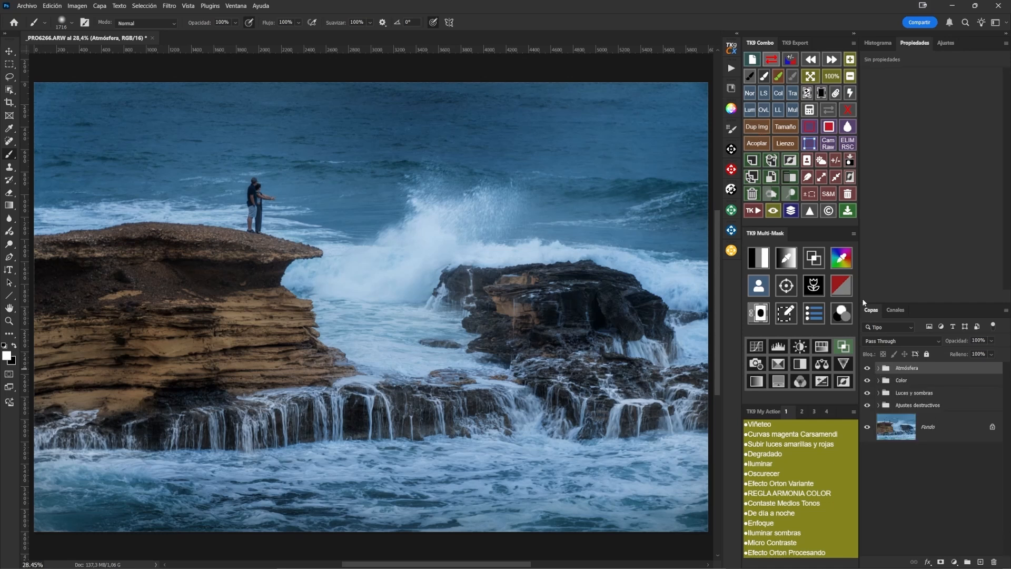
# Compare the original Fondo photo with the complete edit twice, ending with all groups visible
pyautogui.click(790, 212)
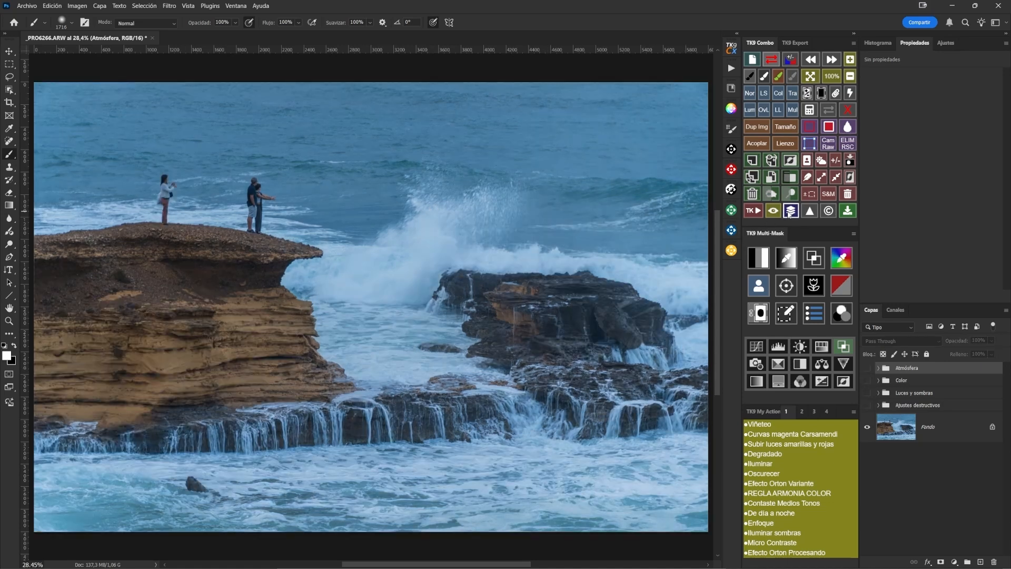
pyautogui.click(789, 212)
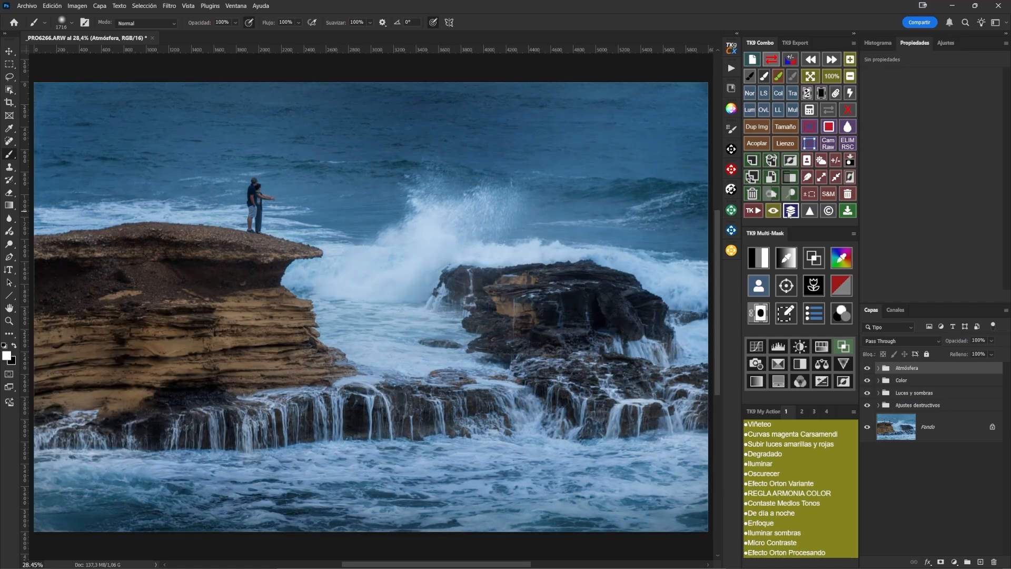
pyautogui.click(789, 212)
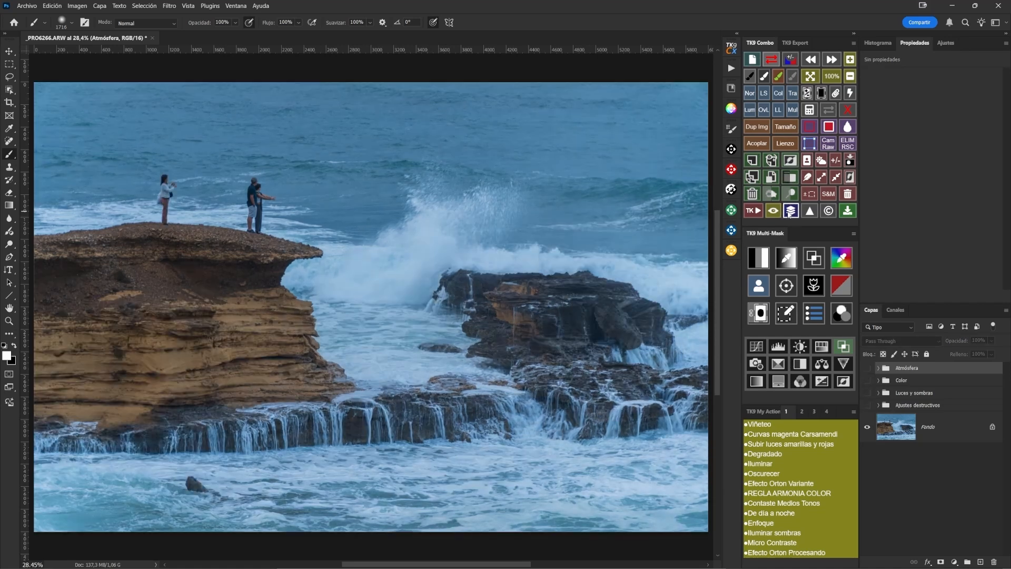
pyautogui.click(789, 213)
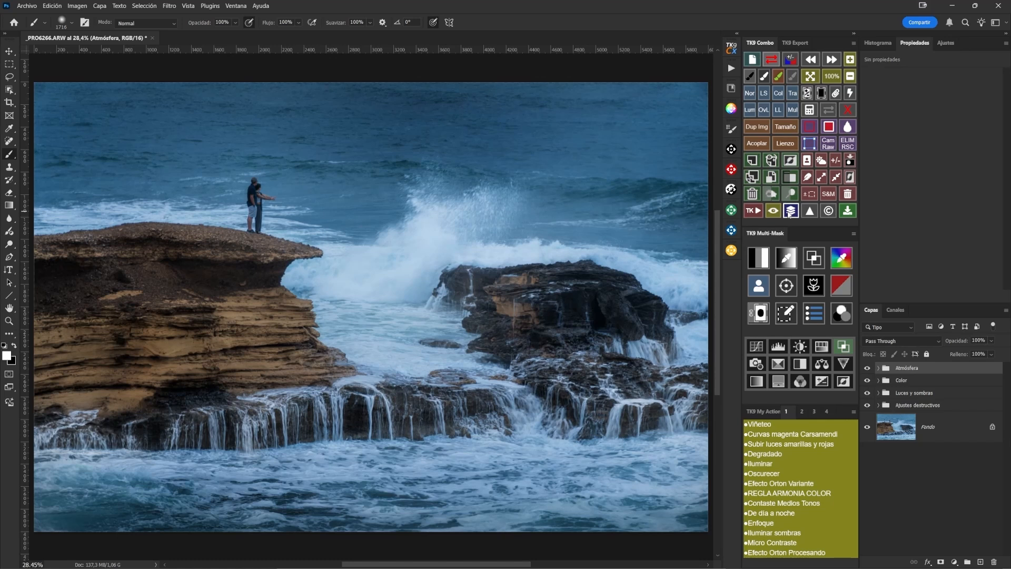